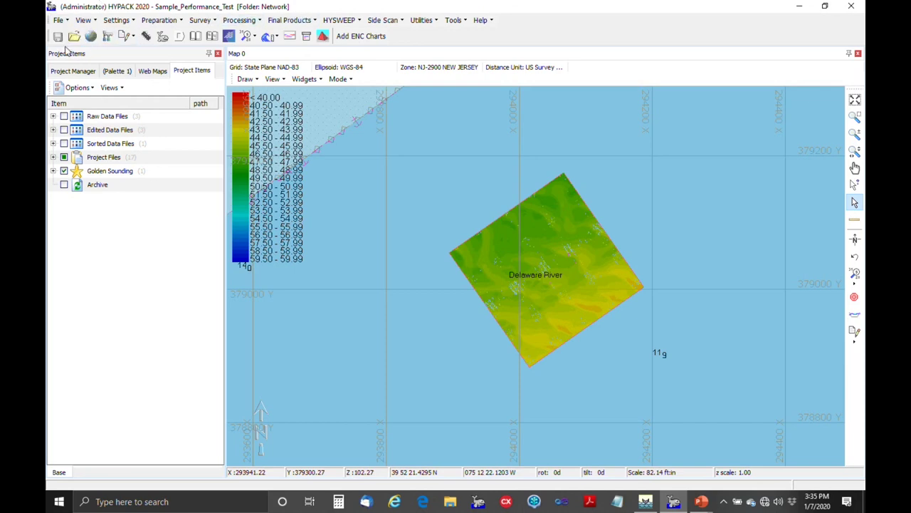
# Open the Sample_Editing_in_MBMax.ini project from HYPACK's recent projects list
pyautogui.click(75, 71)
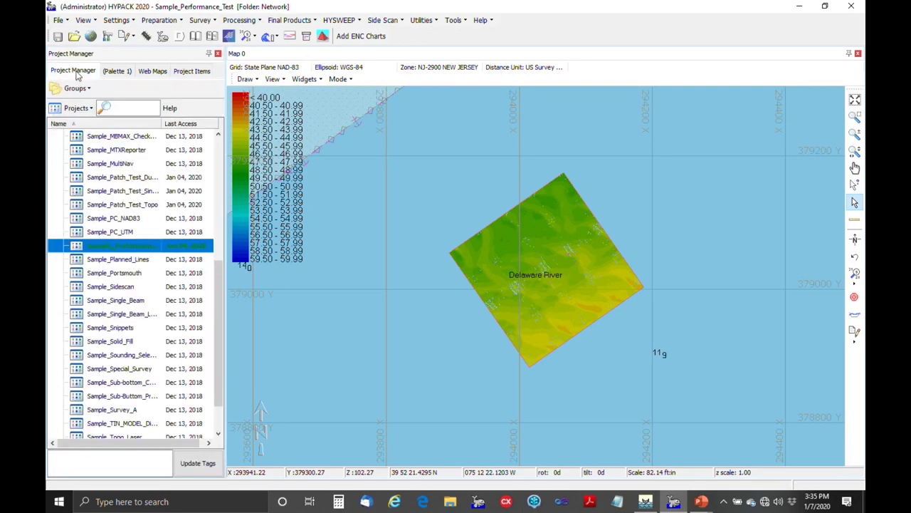
pyautogui.click(76, 109)
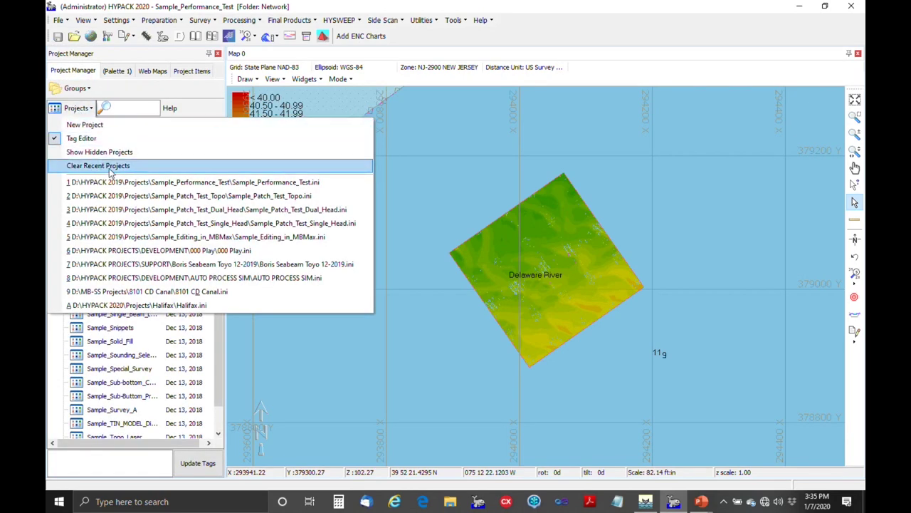
pyautogui.click(133, 237)
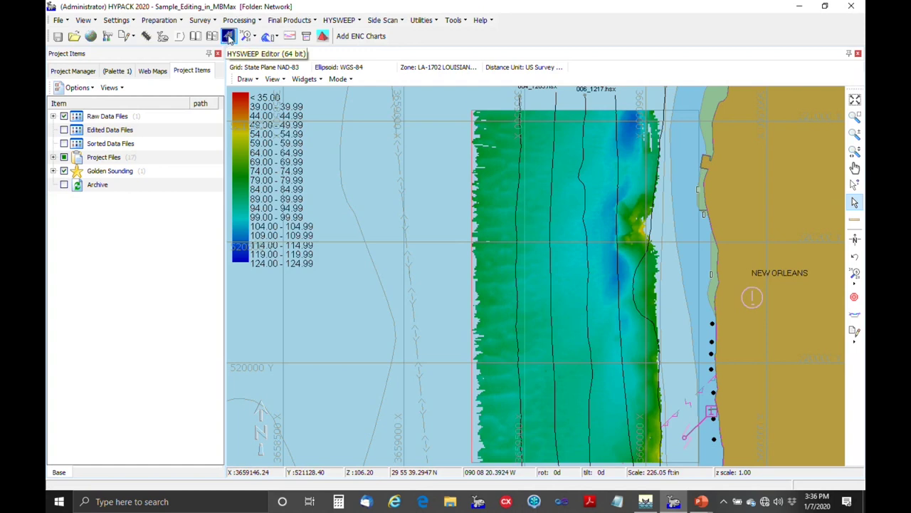
# Launch the 64-bit HYSWEEP editor and browse into the project's Raw folder
pyautogui.click(228, 38)
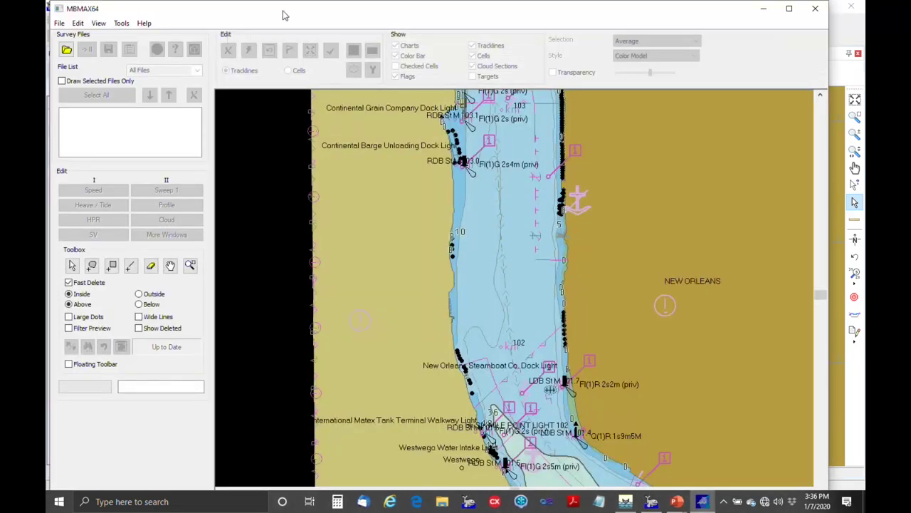
pyautogui.click(69, 54)
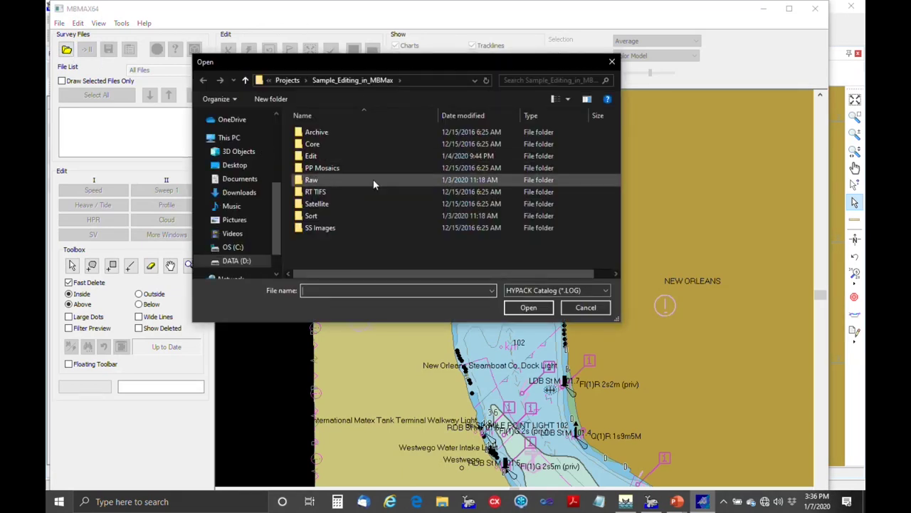
pyautogui.click(373, 178)
pyautogui.click(373, 176)
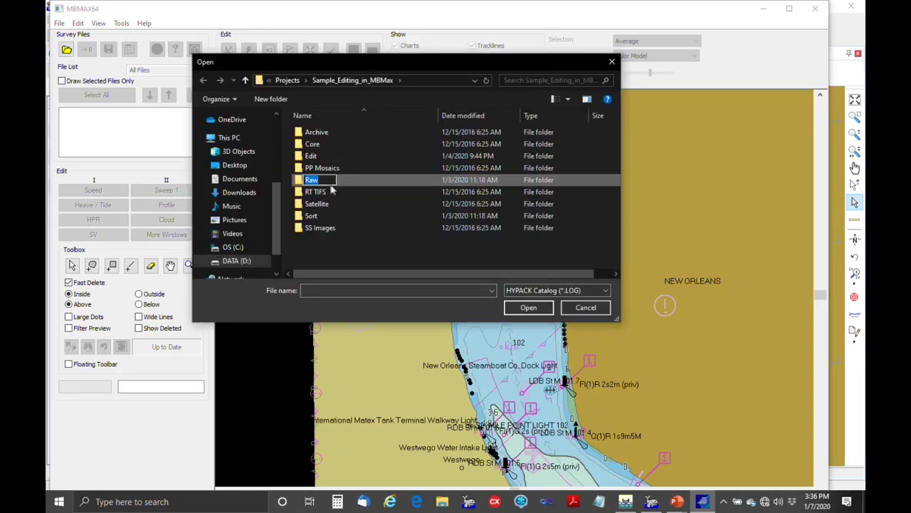
pyautogui.doubleClick(300, 182)
# Open the HSX.log catalog, select all five lines, then cancel Read Parameters
pyautogui.doubleClick(315, 133)
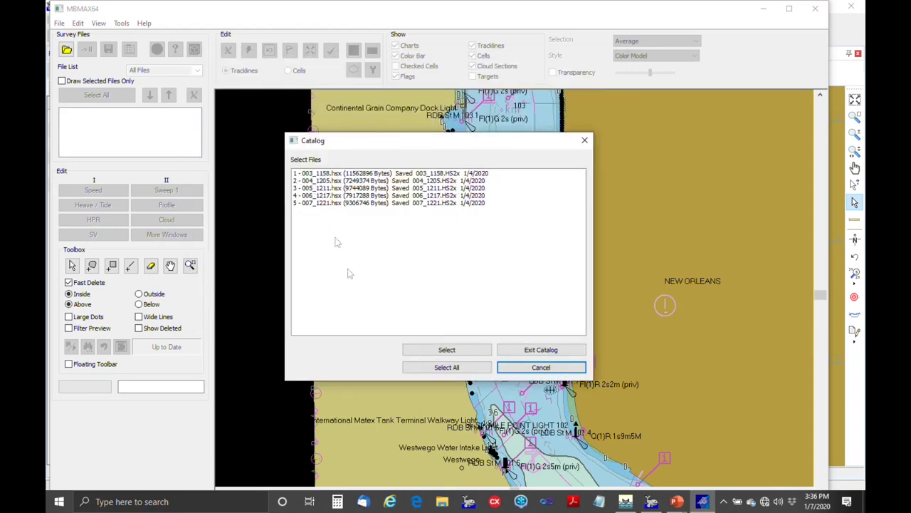
pyautogui.click(448, 367)
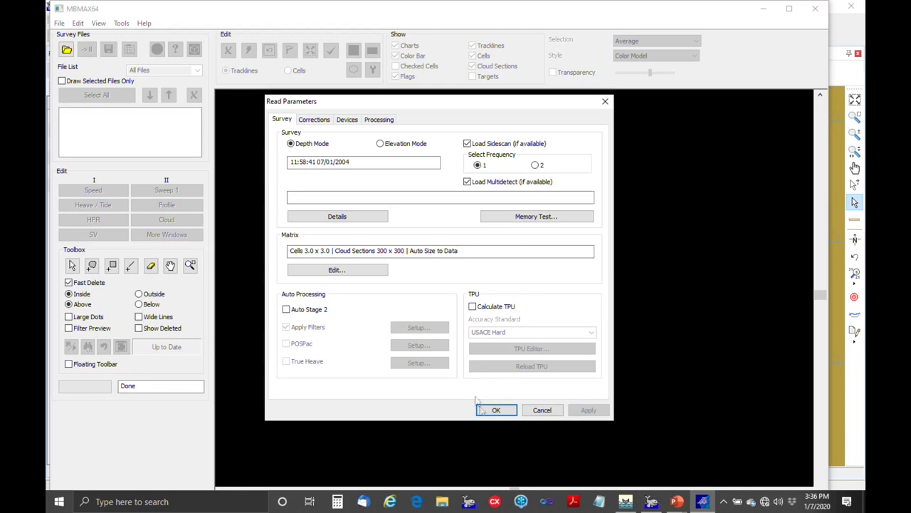
pyautogui.click(541, 410)
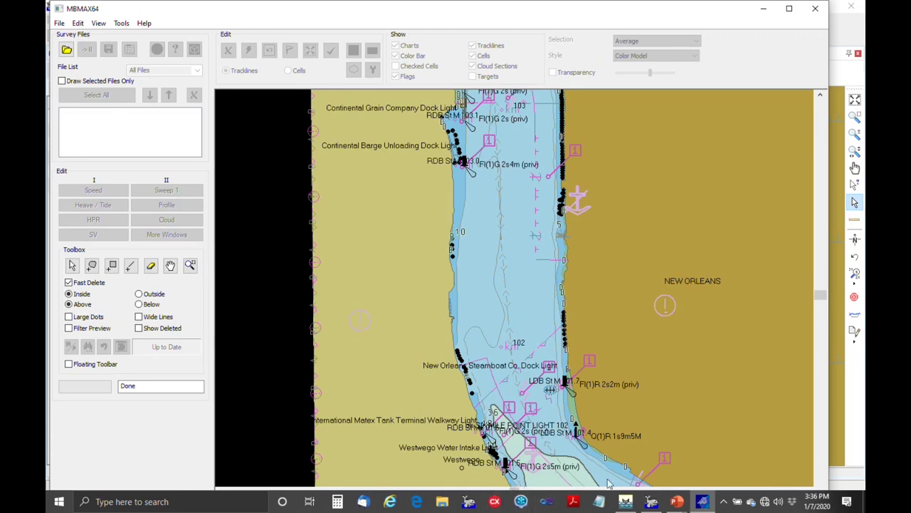
# Show the project's Raw folder in File Explorer with HSX.log selected, positioned beside the HYPACK map
pyautogui.click(651, 501)
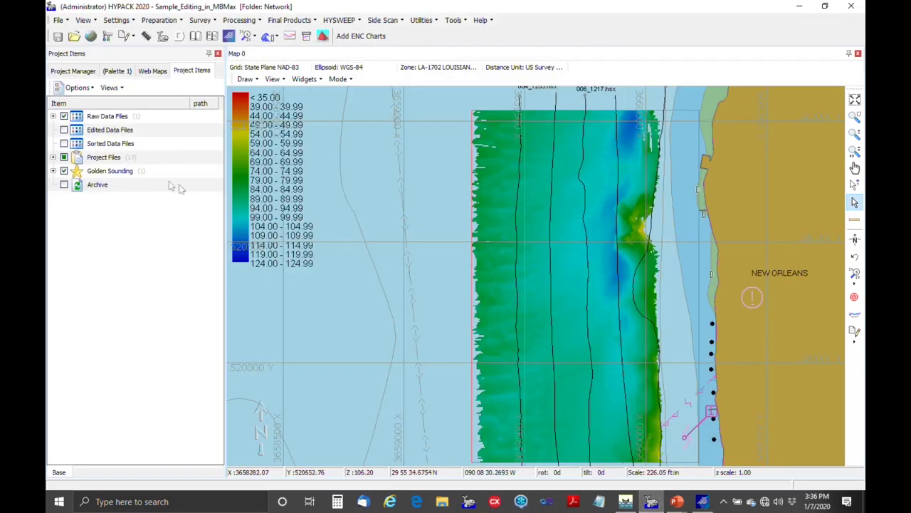
pyautogui.click(75, 37)
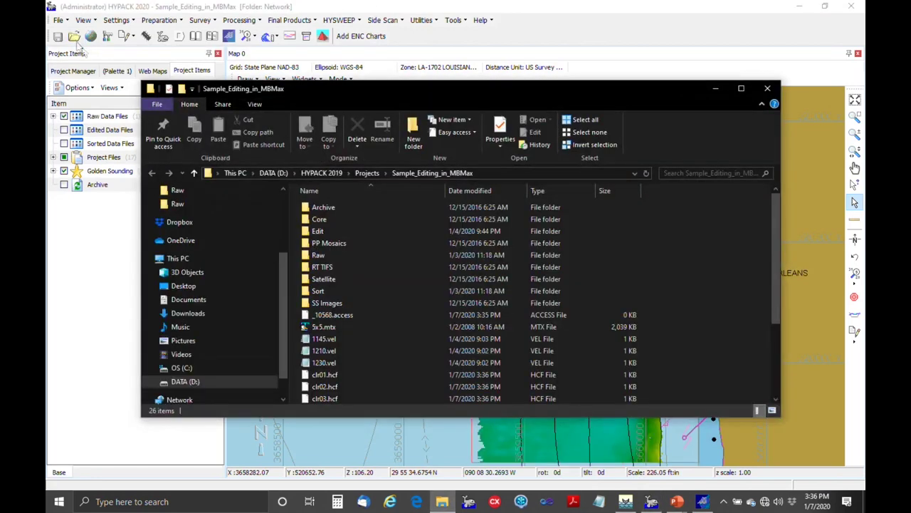
pyautogui.doubleClick(381, 257)
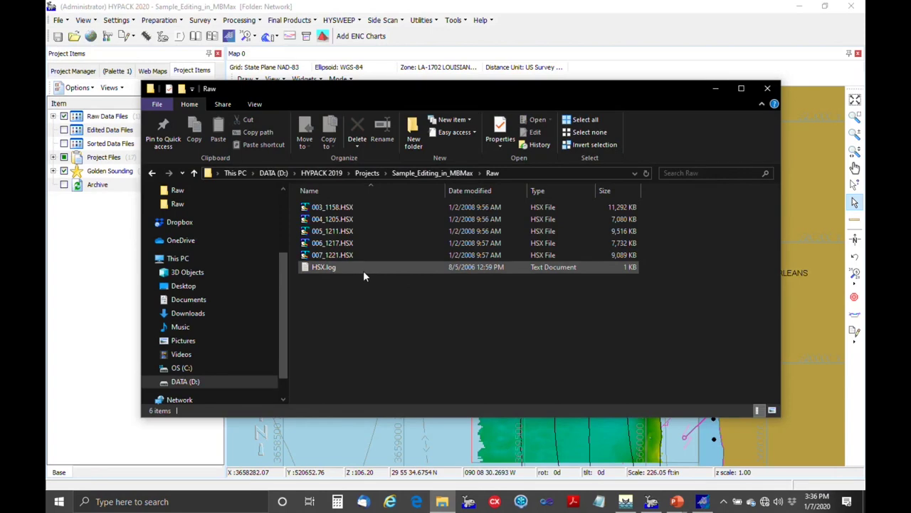
pyautogui.click(364, 271)
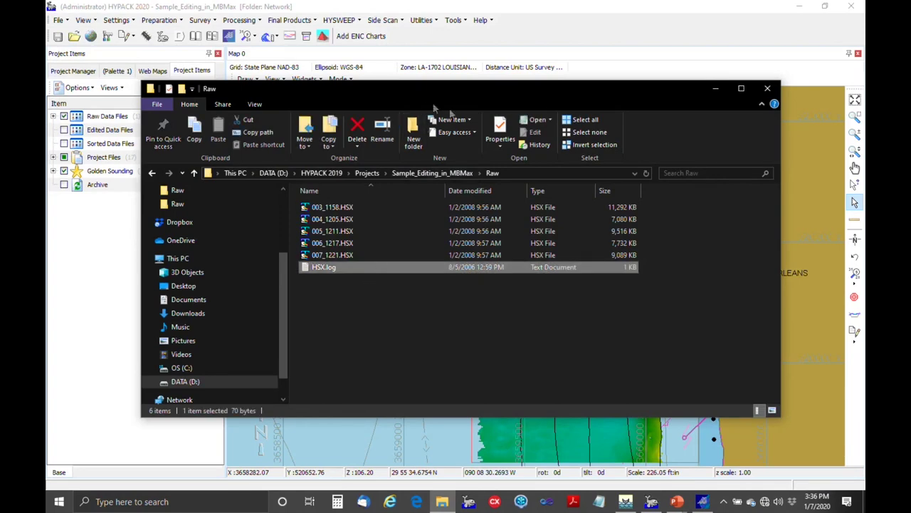
pyautogui.moveTo(477, 90); pyautogui.dragTo(714, 167)
pyautogui.moveTo(542, 346); pyautogui.dragTo(326, 158)
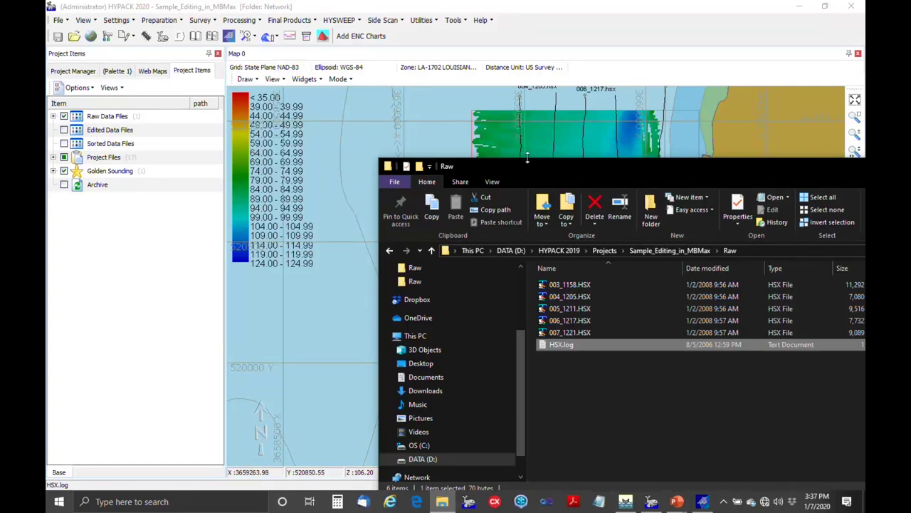
pyautogui.moveTo(520, 169); pyautogui.dragTo(707, 265)
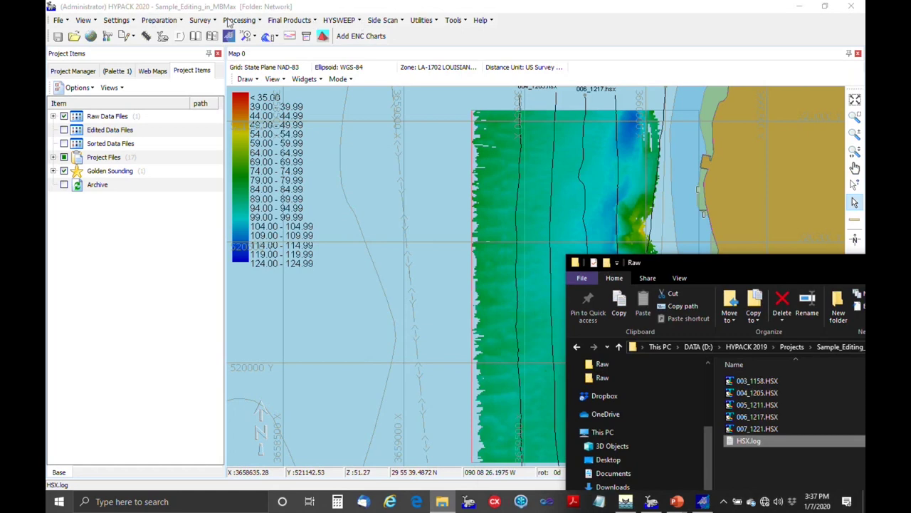
# Dismiss HYPACK's File menu without choosing anything and return to MBMAX64
pyautogui.click(58, 20)
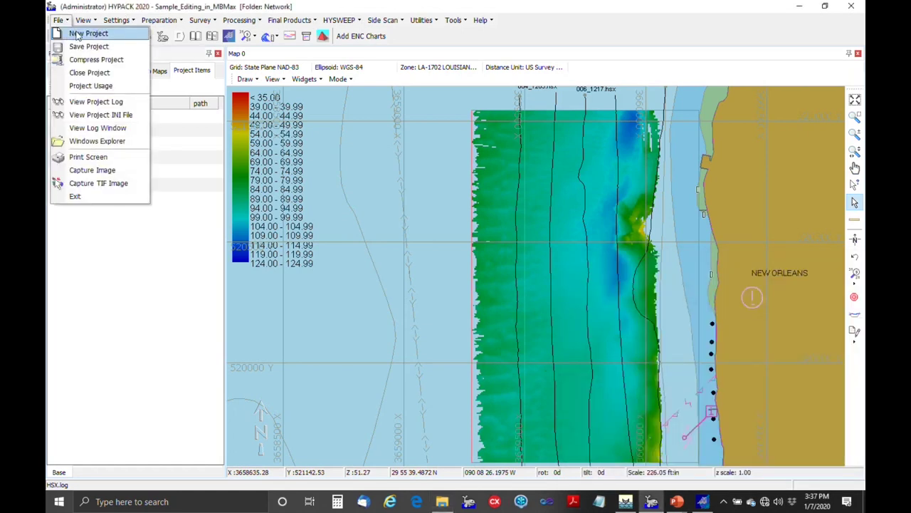
pyautogui.press('Escape')
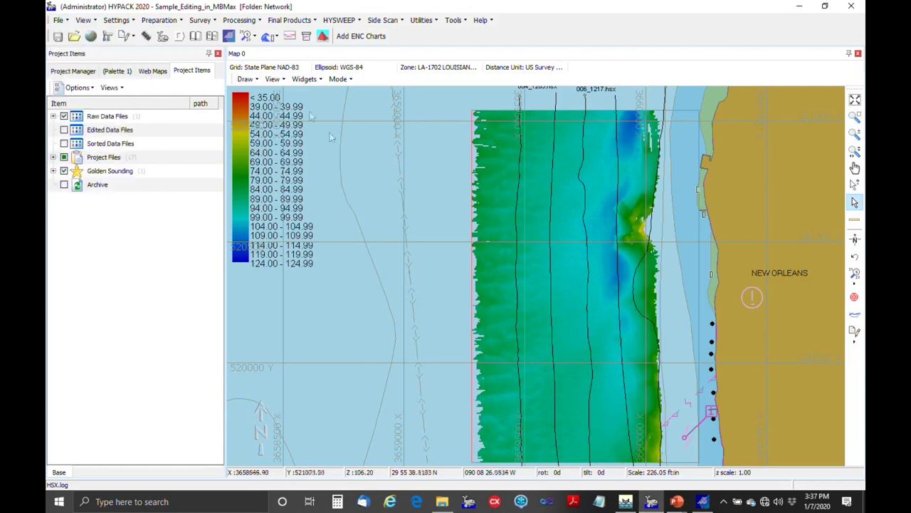
pyautogui.click(702, 501)
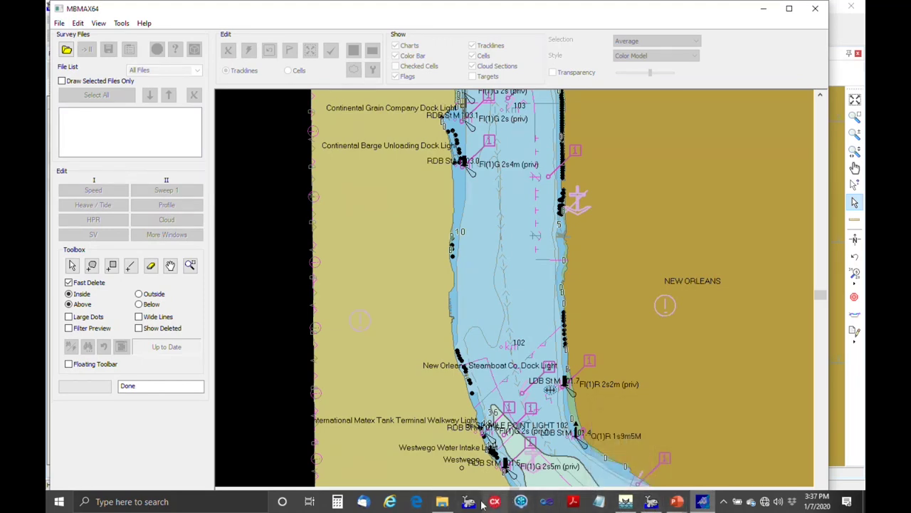
# Start a new MBMAX64 session and return to the Raw folder's HSX.log catalog
pyautogui.click(444, 502)
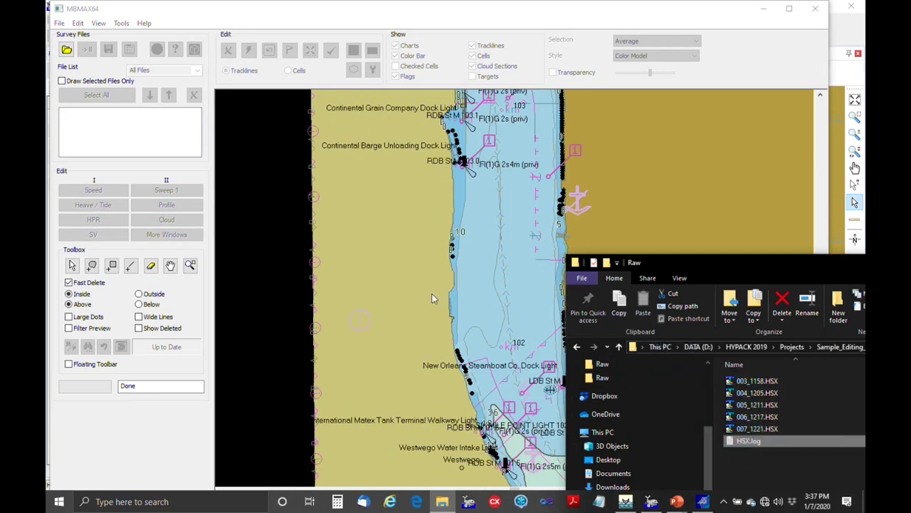
pyautogui.click(60, 23)
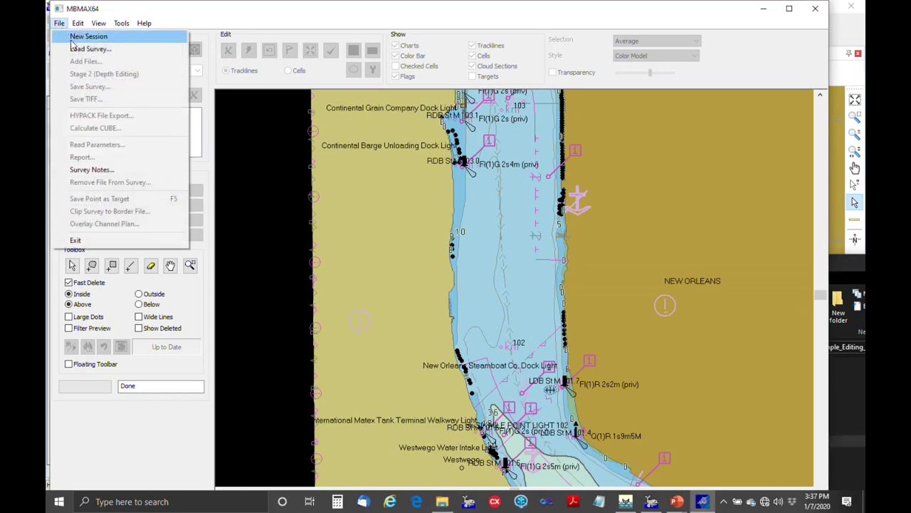
pyautogui.click(72, 38)
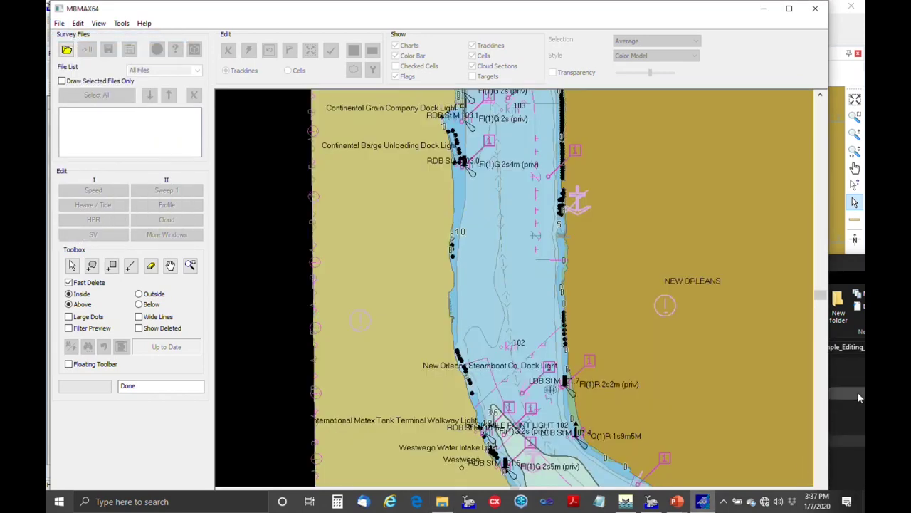
pyautogui.click(846, 267)
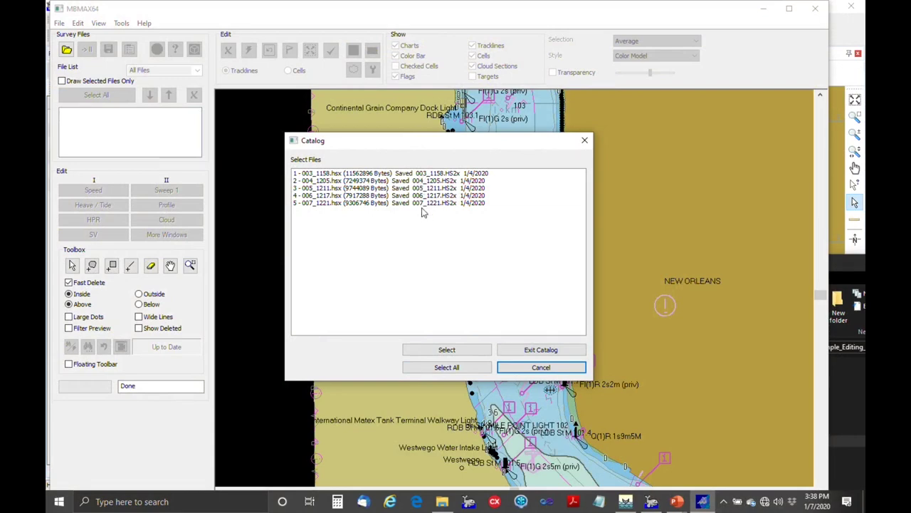
# Select All five HSX lines in the Catalog to reach Read Parameters
pyautogui.click(458, 369)
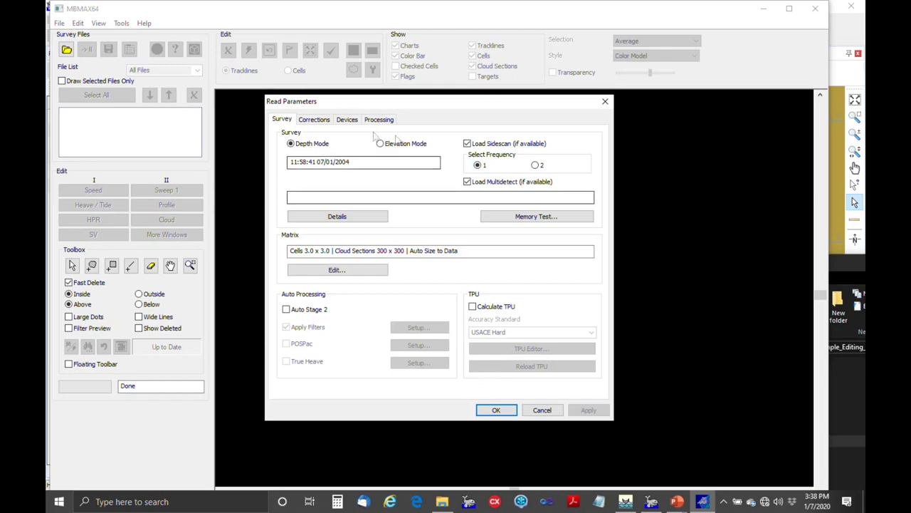
pyautogui.moveTo(312, 106); pyautogui.dragTo(253, 69)
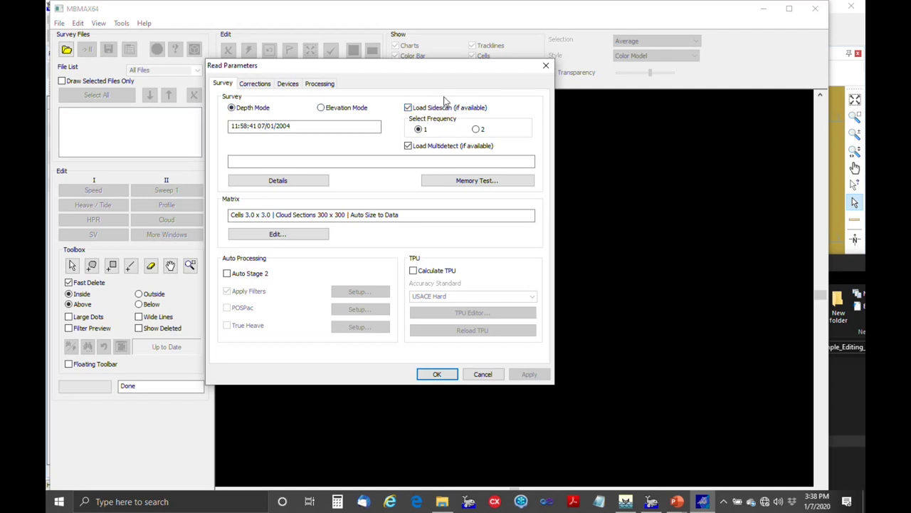
pyautogui.click(460, 157)
pyautogui.click(274, 235)
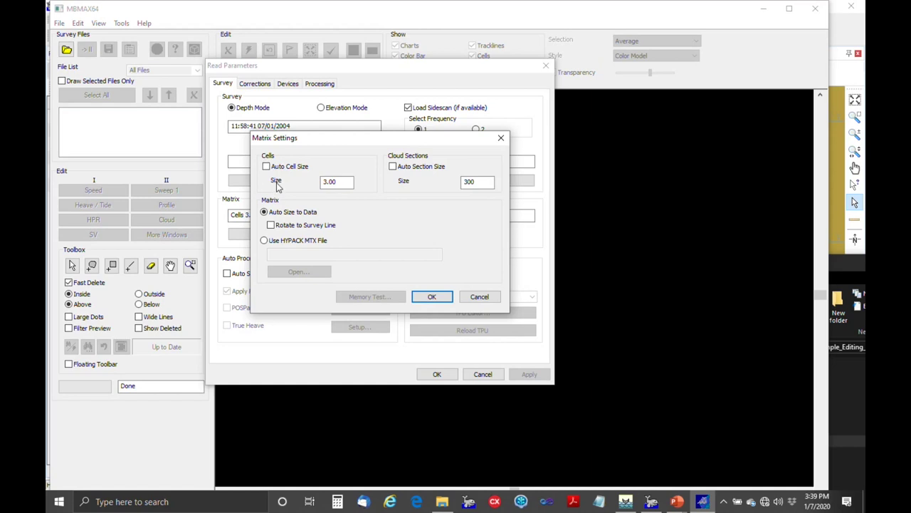
pyautogui.click(337, 183)
pyautogui.moveTo(356, 182); pyautogui.dragTo(320, 183)
pyautogui.click(431, 296)
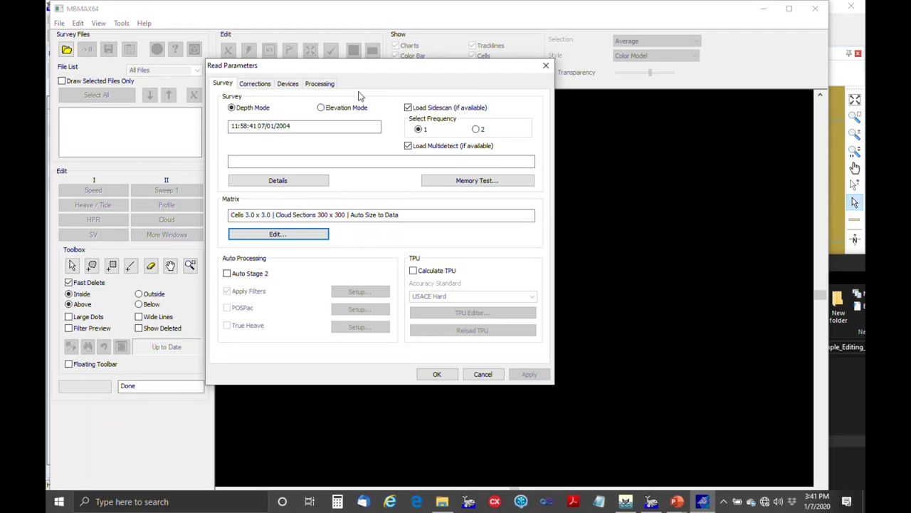
# On the Corrections tab, browse for a TID tide file, then cancel so no tide file is set
pyautogui.click(253, 85)
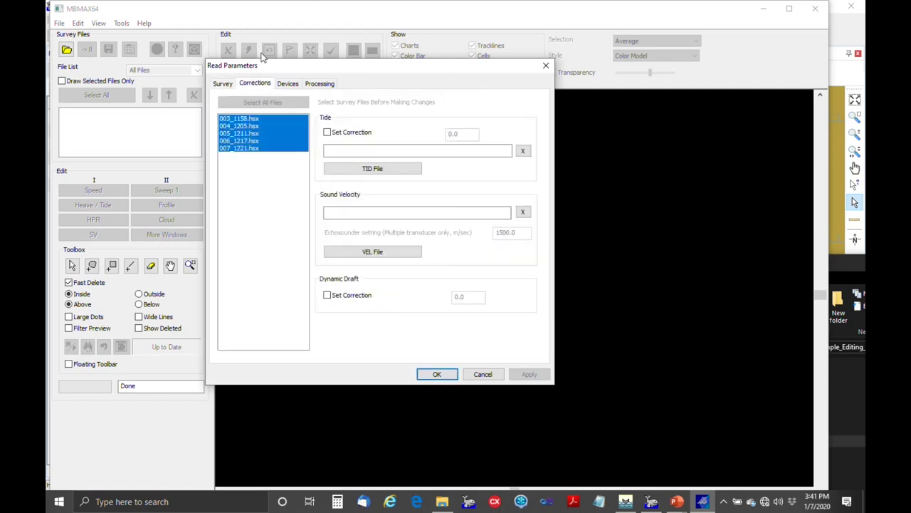
pyautogui.click(380, 169)
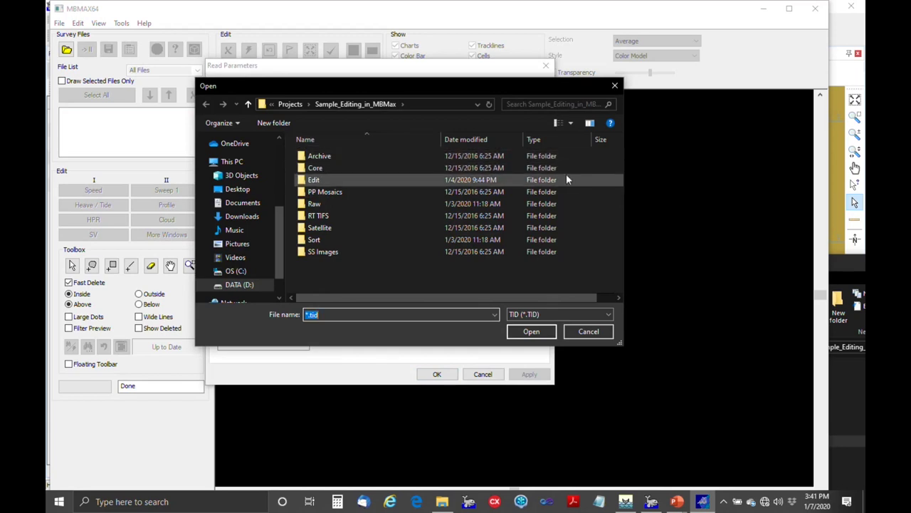
pyautogui.click(590, 334)
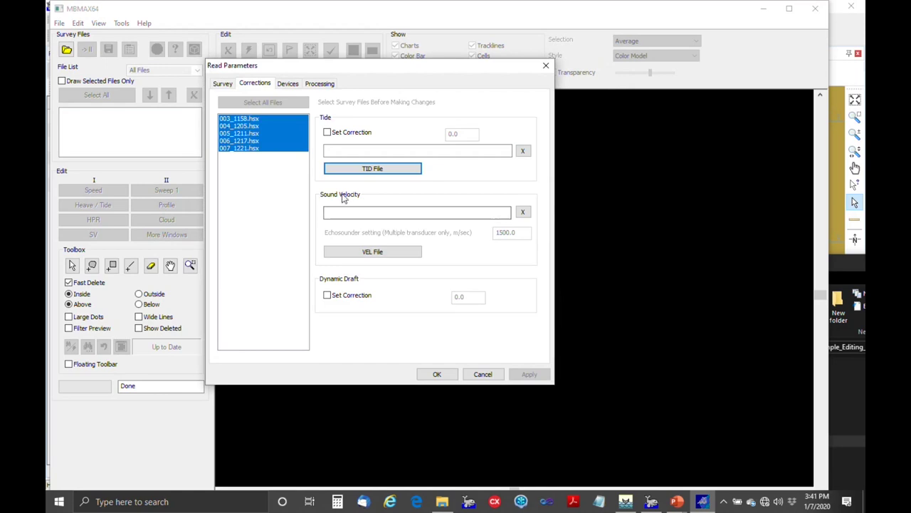
# Load sound velocity casts 1145.vel, 1210.vel and 1230.vel together as VEL files
pyautogui.click(367, 255)
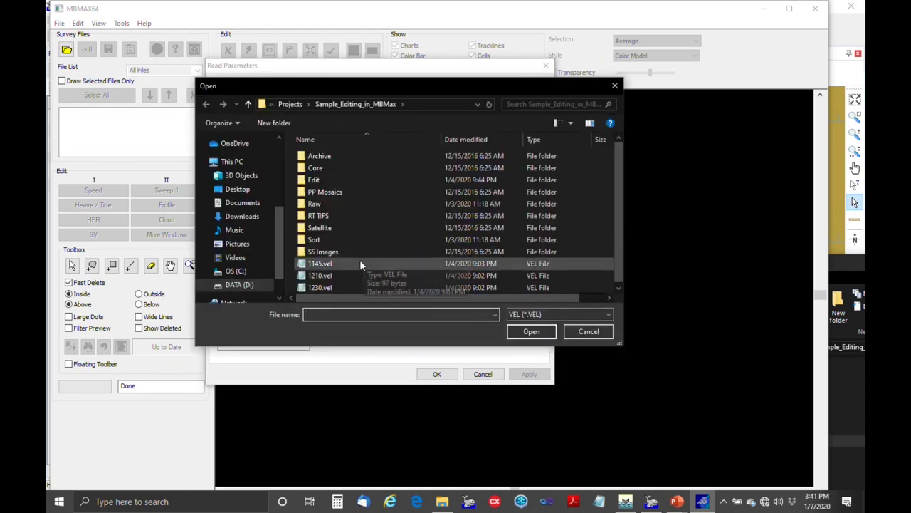
pyautogui.click(357, 261)
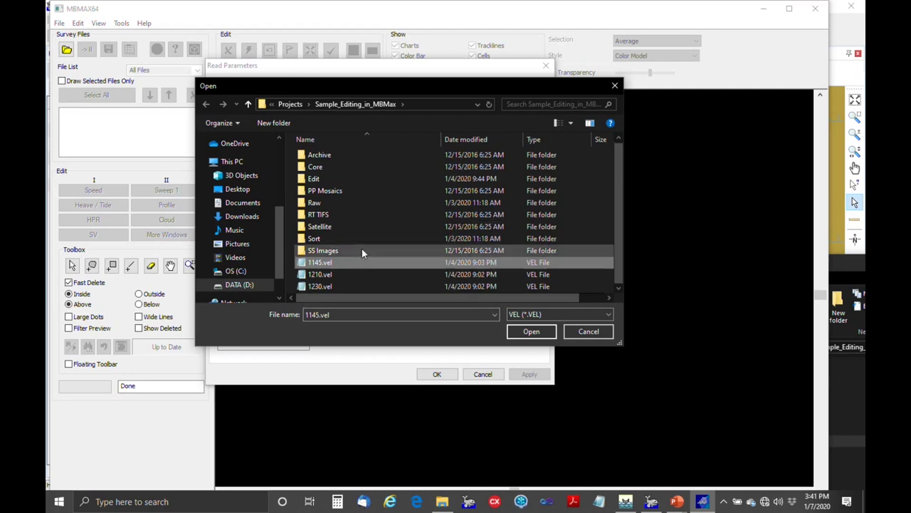
pyautogui.keyDown('shift'); pyautogui.click(320, 286); pyautogui.keyUp('shift')
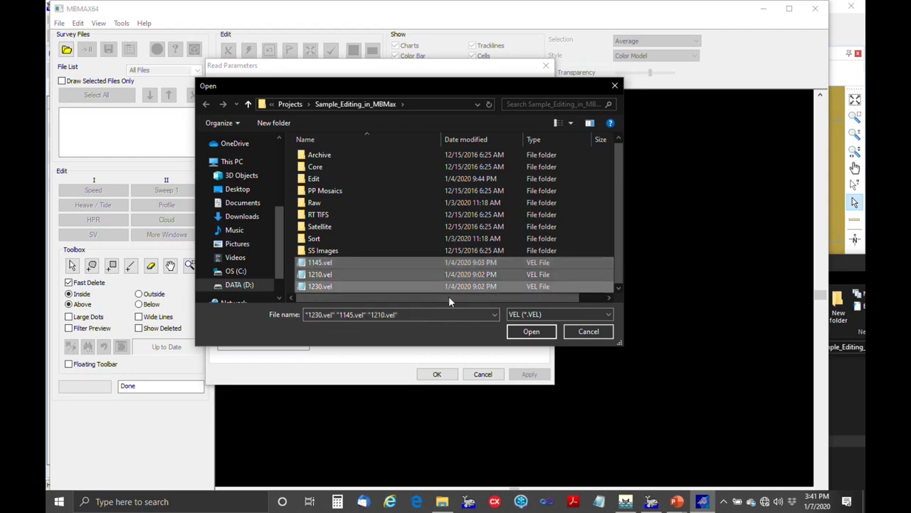
pyautogui.click(530, 332)
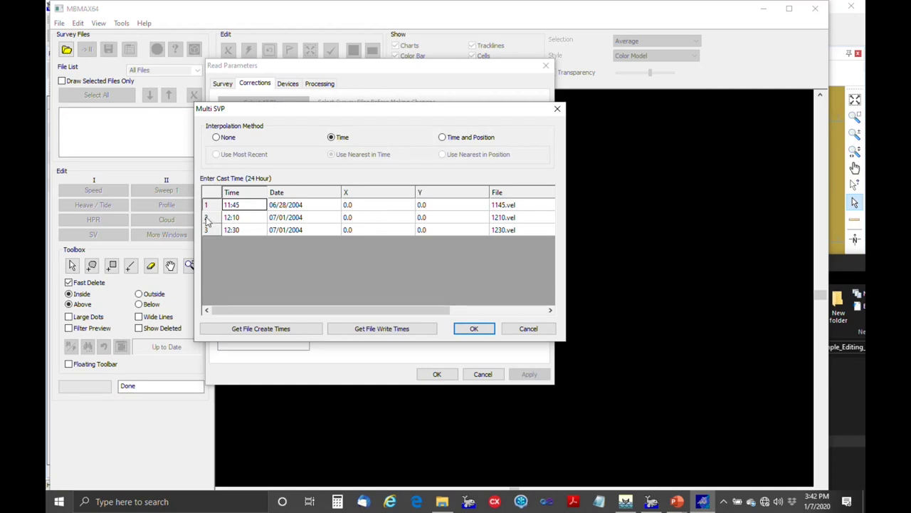
# Confirm the three casts as the Multi SVP correction and go to the Devices settings
pyautogui.click(388, 208)
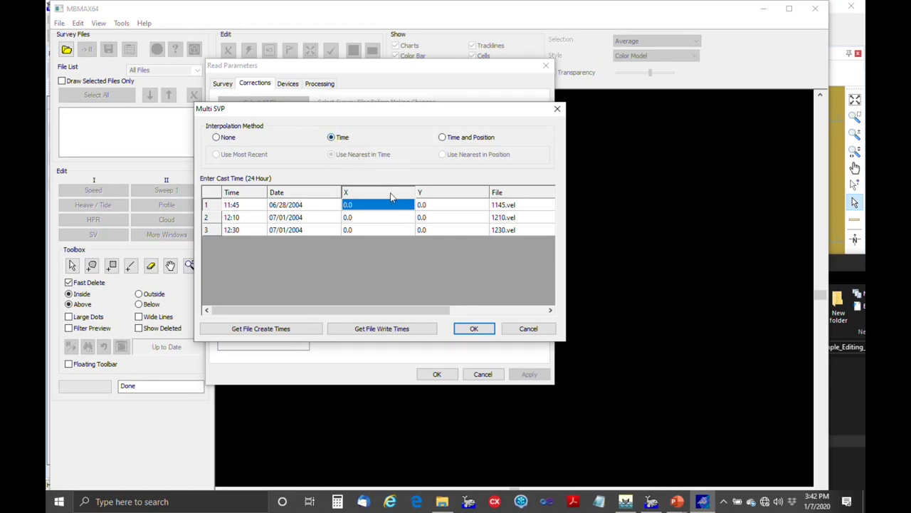
pyautogui.click(474, 329)
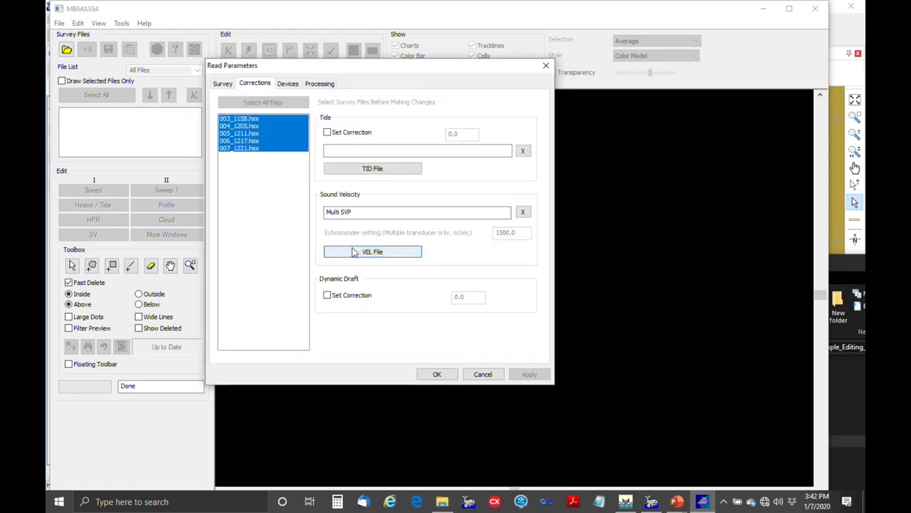
pyautogui.click(289, 85)
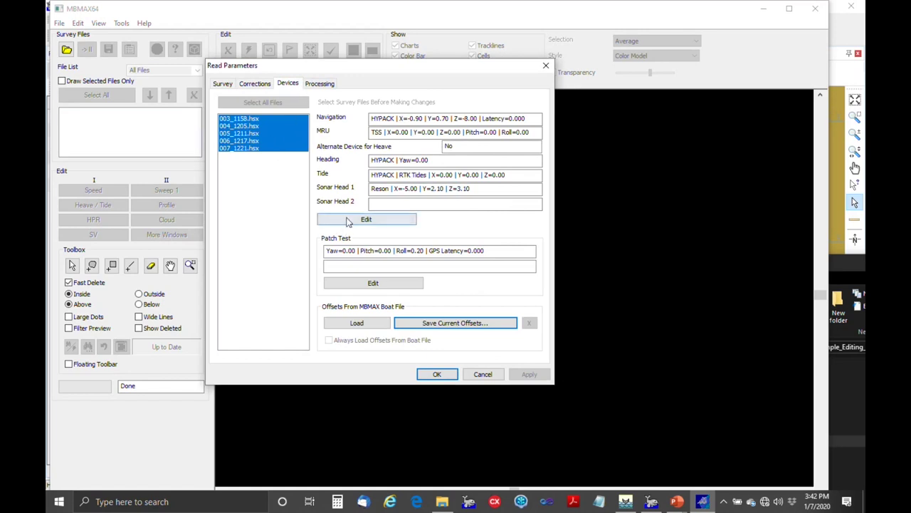
# Set navigation offsets -0.90/0.70/-8.00 and sonar head 1 offsets -5.00/2.10/3.10, then confirm
pyautogui.click(368, 225)
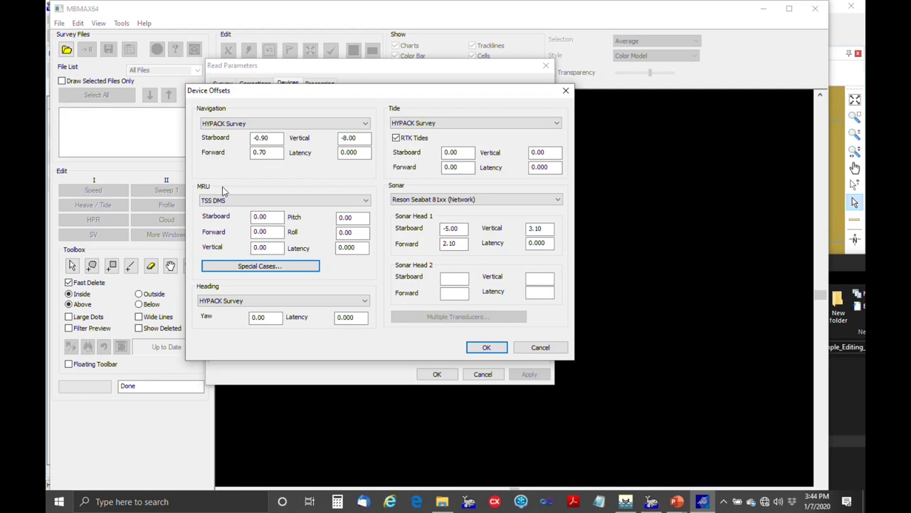
pyautogui.click(487, 348)
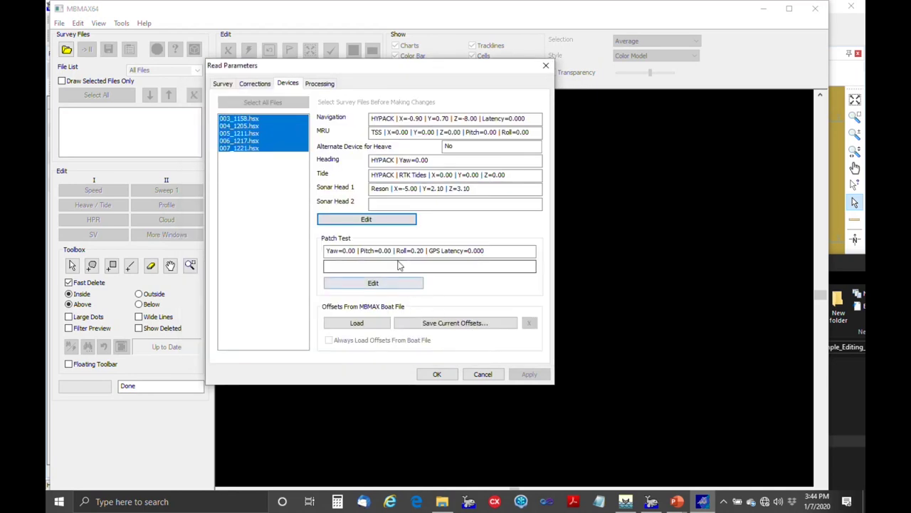
# Review the patch test offsets without changes, then open MRU Special Cases in the reopened Device Offsets
pyautogui.click(385, 283)
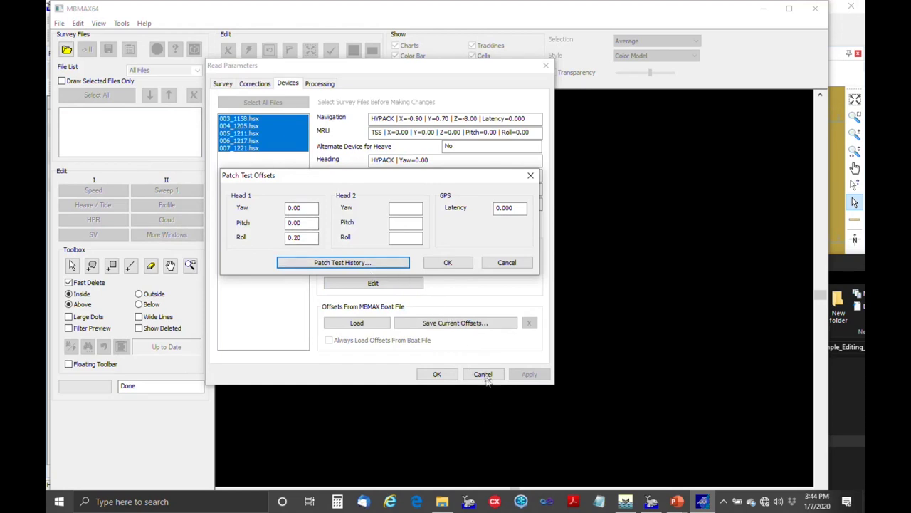
pyautogui.click(506, 262)
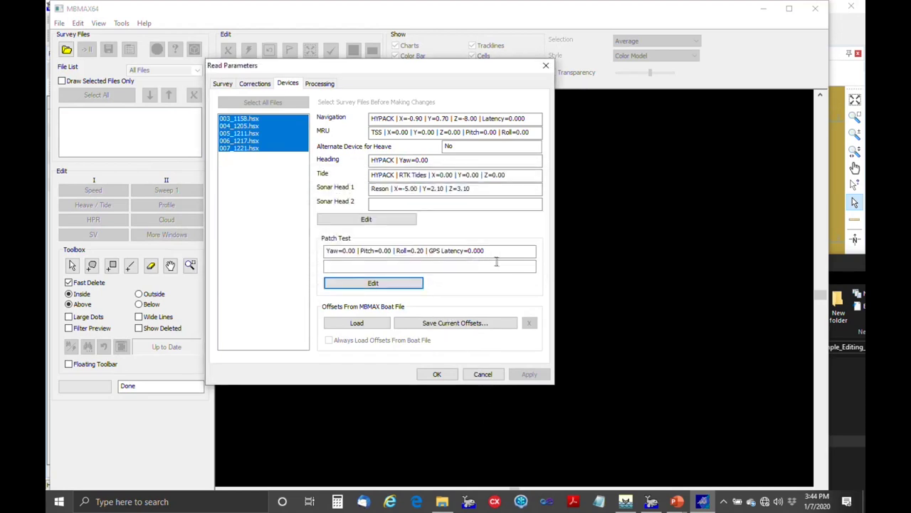
pyautogui.click(366, 221)
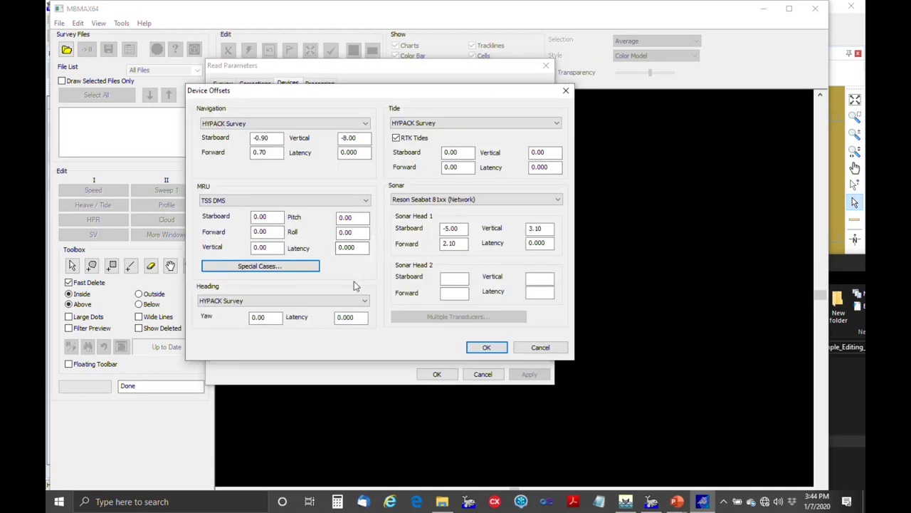
pyautogui.click(281, 270)
pyautogui.click(270, 269)
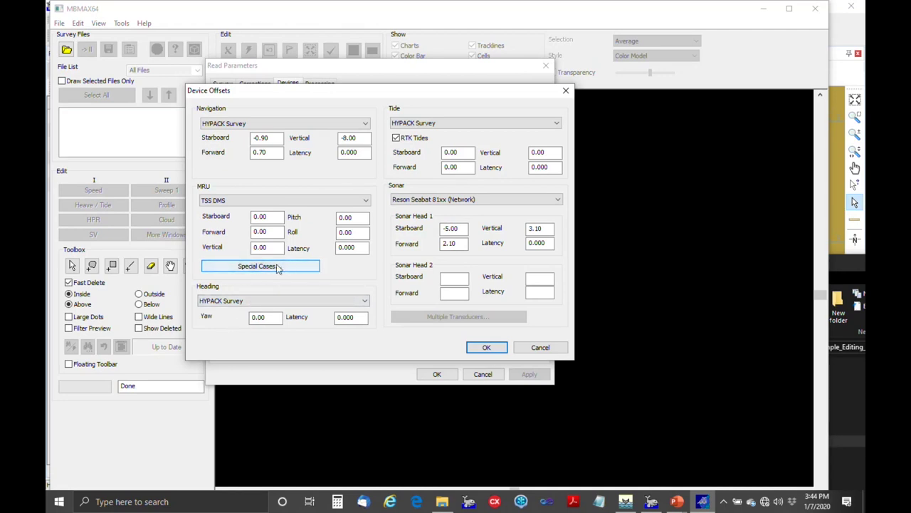
pyautogui.click(276, 271)
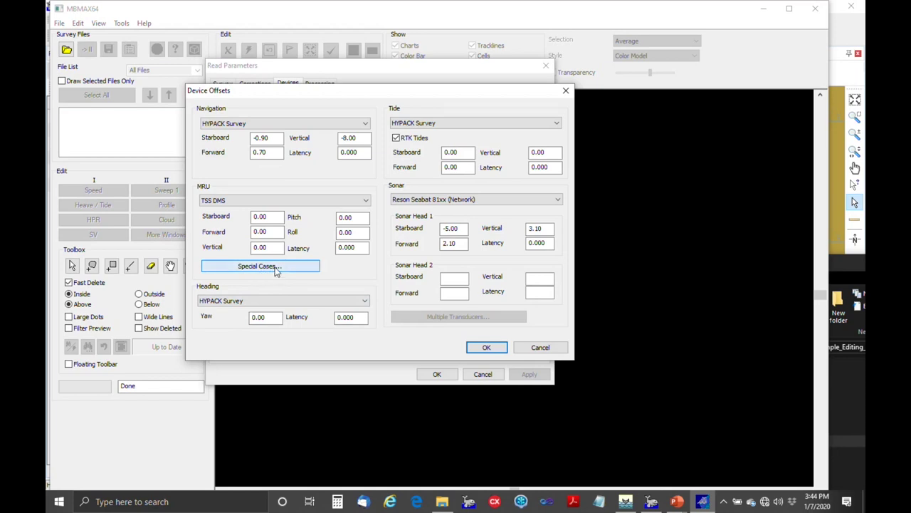
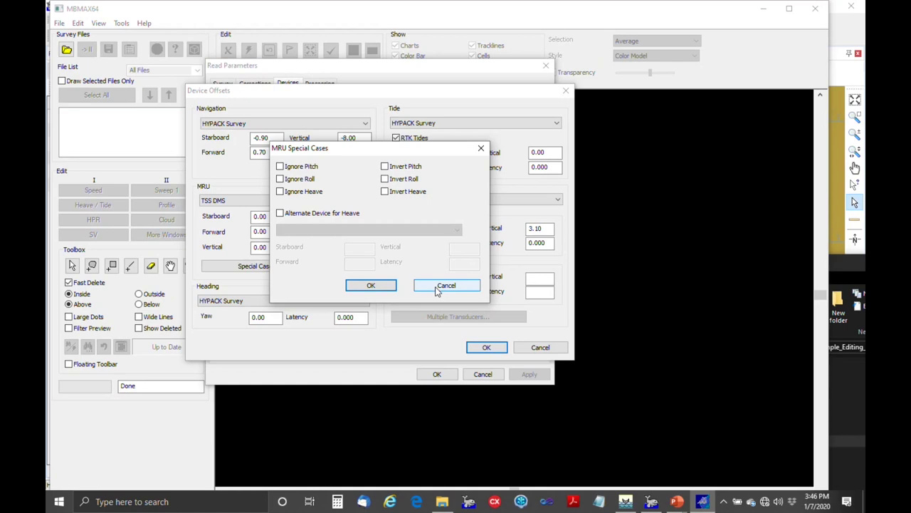
# Cancel the MRU Special Cases dialog, leaving all options unchecked
pyautogui.click(438, 288)
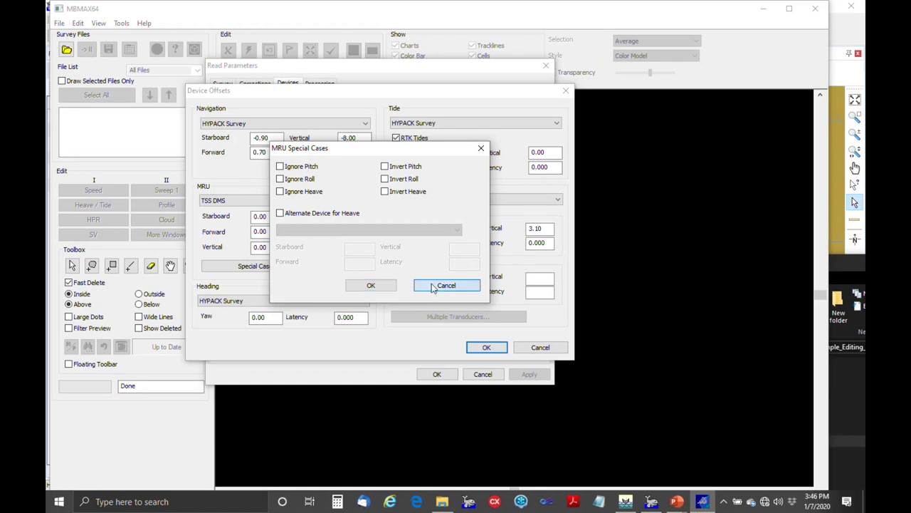
# Accept the device offsets and bring up Heave Processing from the Read Parameters Processing tab
pyautogui.click(487, 347)
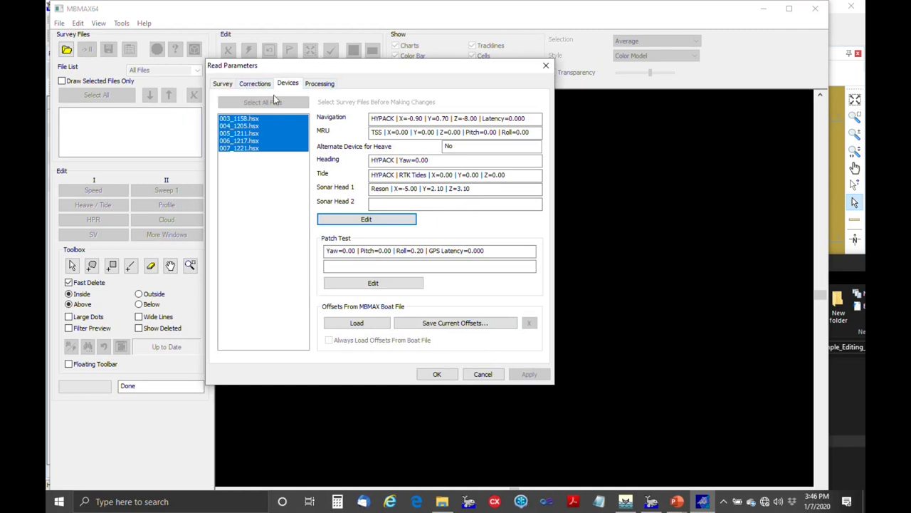
pyautogui.click(320, 84)
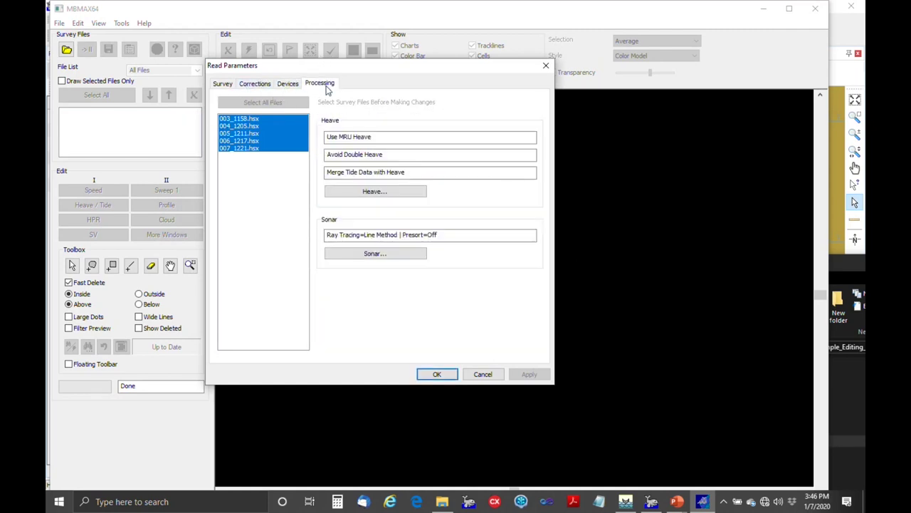
pyautogui.click(379, 193)
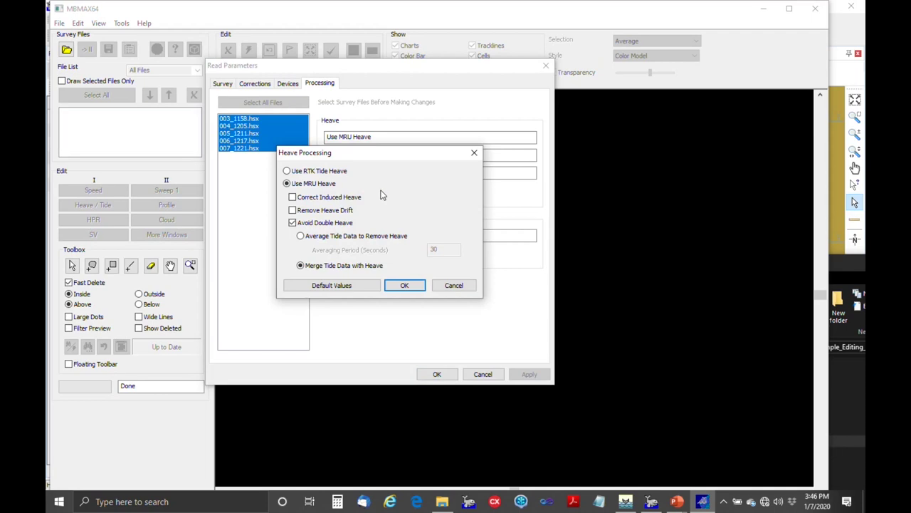
pyautogui.click(287, 170)
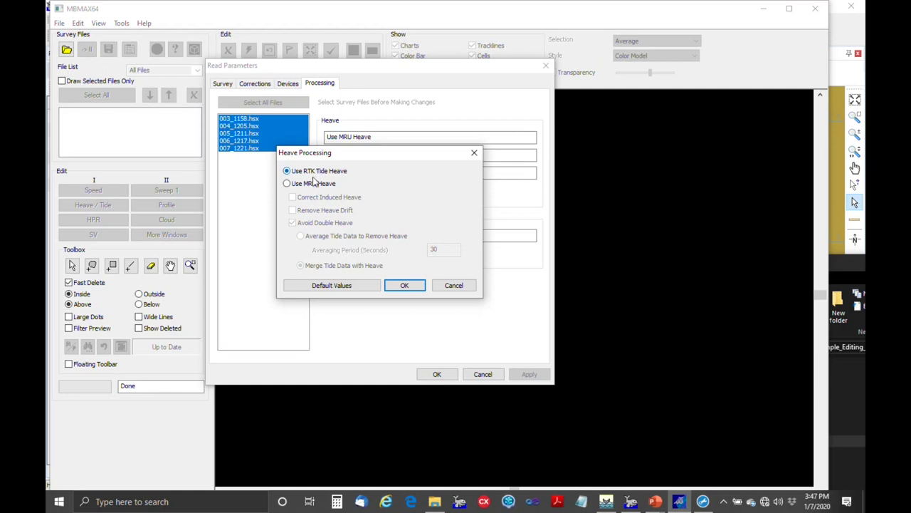
pyautogui.click(309, 187)
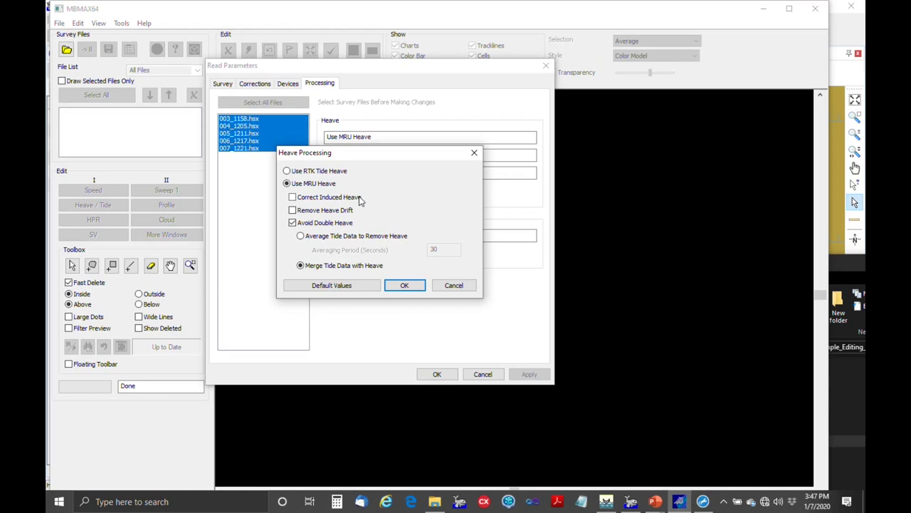
pyautogui.click(305, 199)
pyautogui.click(305, 200)
pyautogui.click(300, 237)
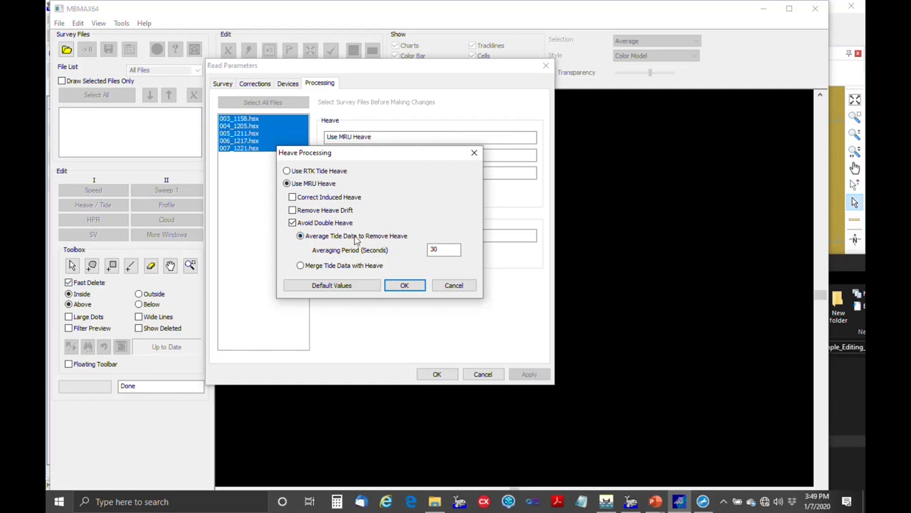
pyautogui.click(317, 268)
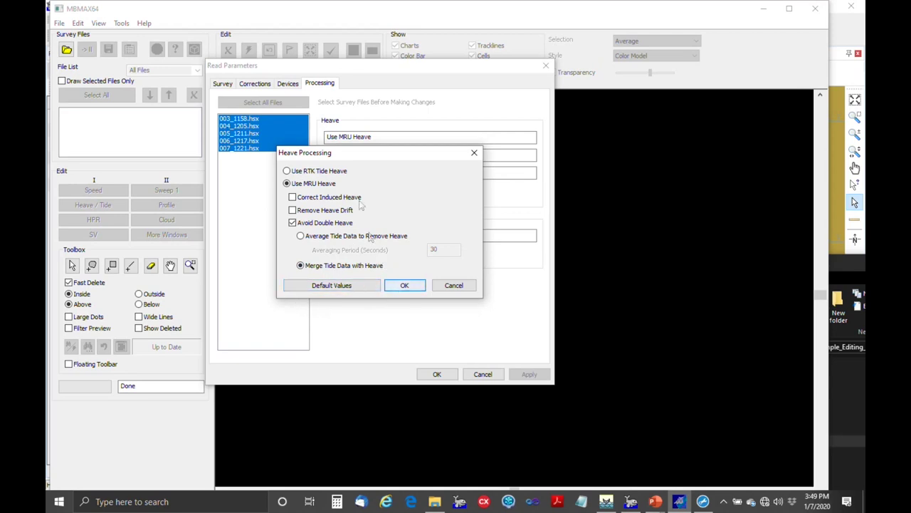
# Set sonar processing to Reson Seabat 8125 with Auto Select ray tracing
pyautogui.click(405, 285)
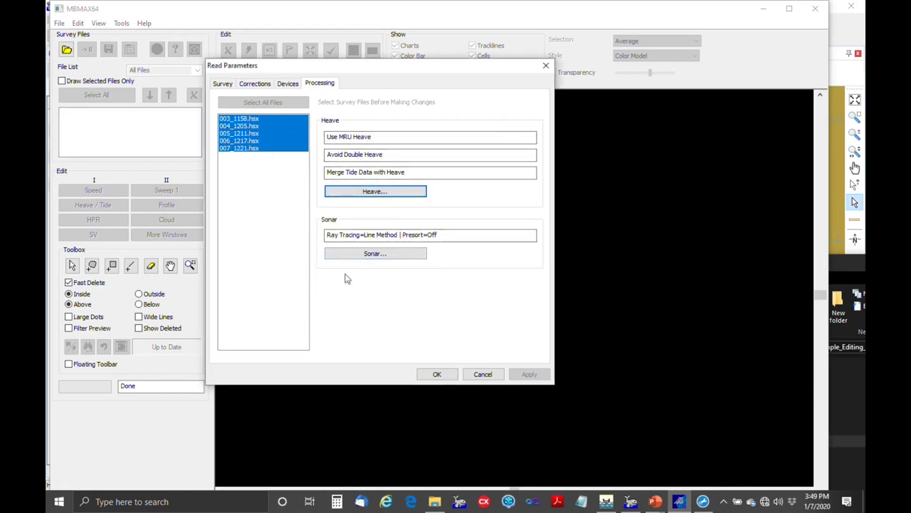
pyautogui.click(384, 256)
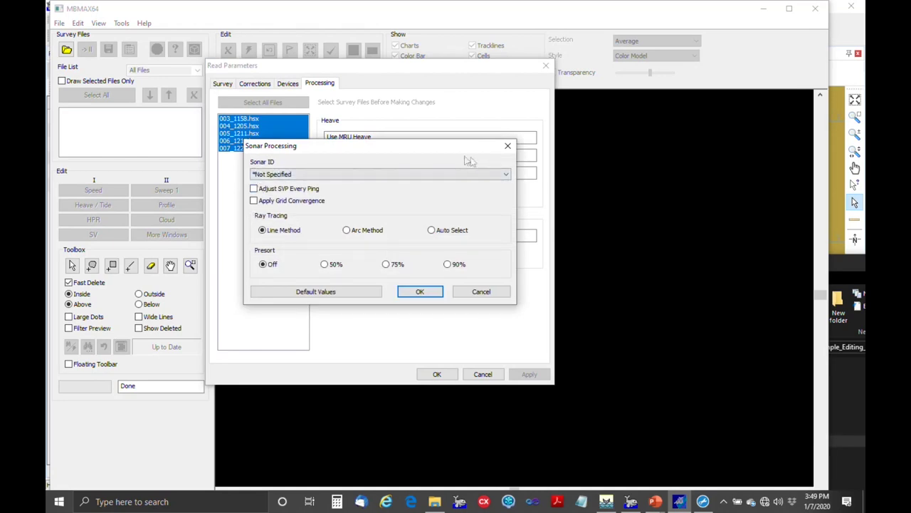
pyautogui.click(506, 175)
pyautogui.scroll(-20, 455, 226)
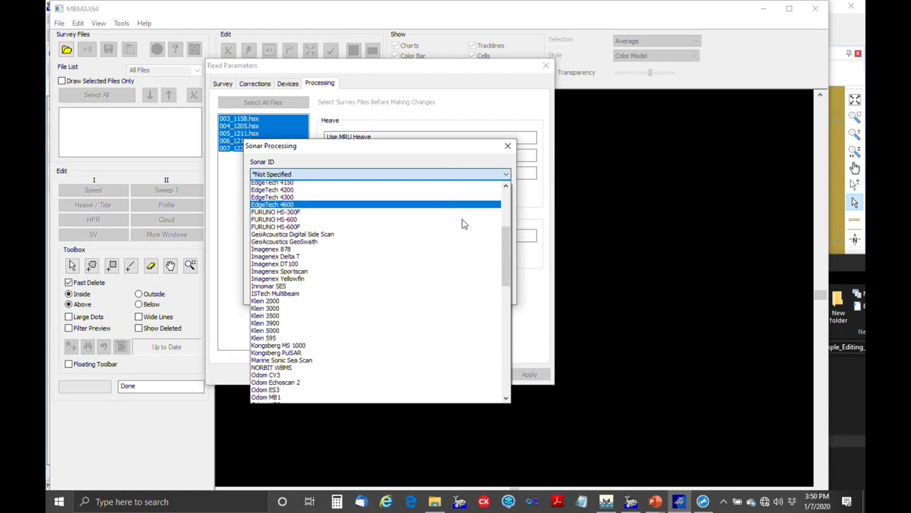
pyautogui.scroll(-6, 466, 221)
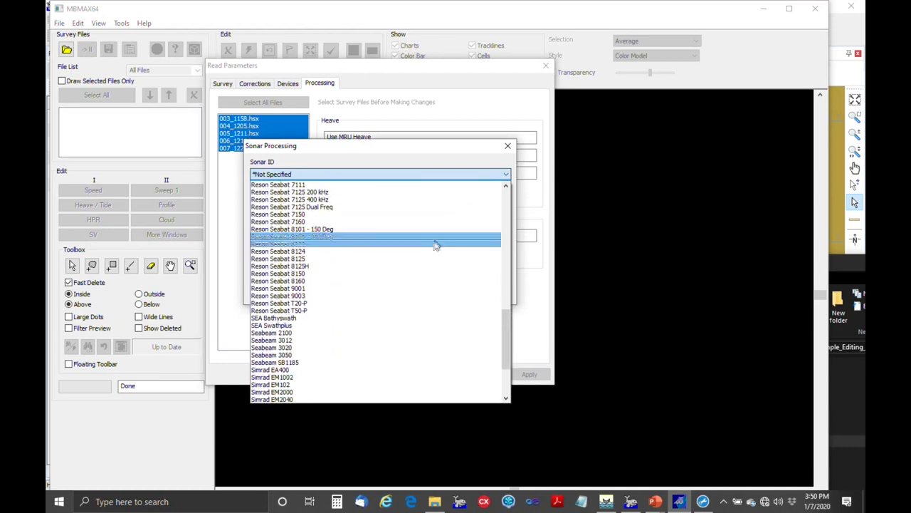
pyautogui.click(422, 259)
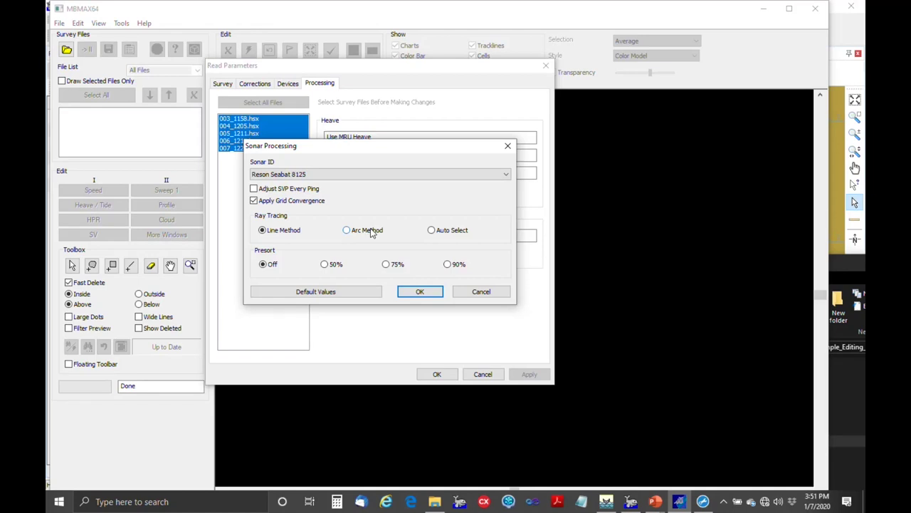
pyautogui.click(456, 231)
pyautogui.click(419, 293)
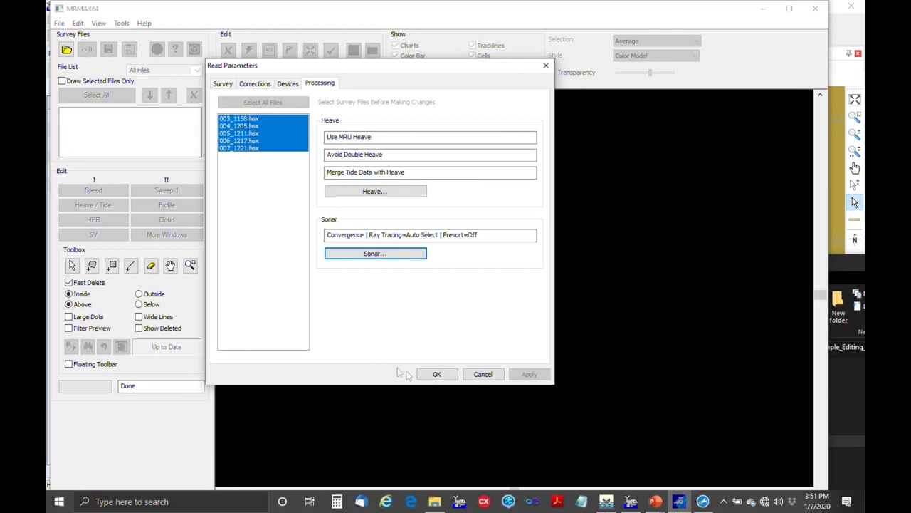
# Apply the read parameters to load the five HSX lines into Edit Stage 1
pyautogui.click(435, 374)
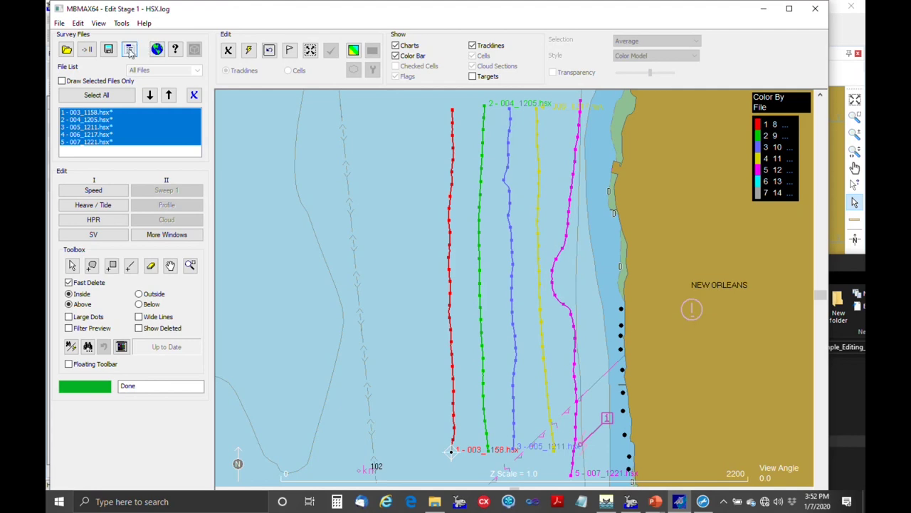
pyautogui.click(131, 49)
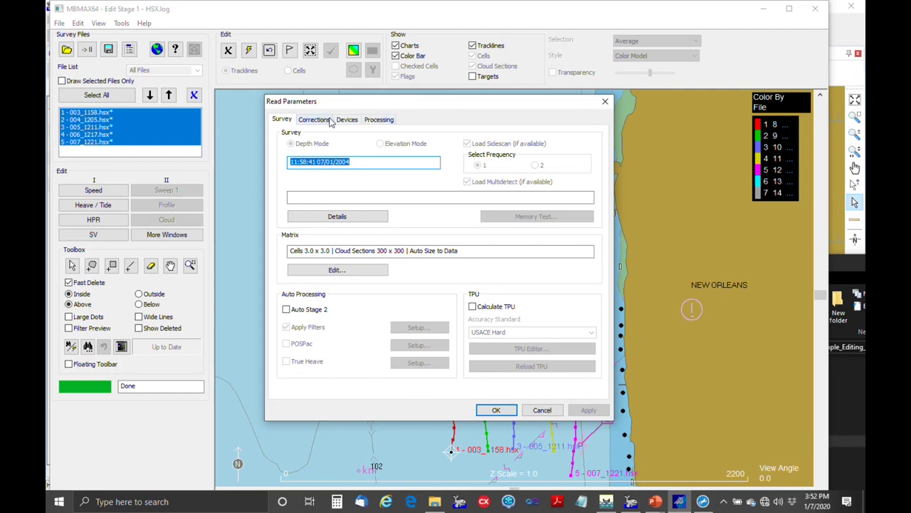
pyautogui.click(355, 120)
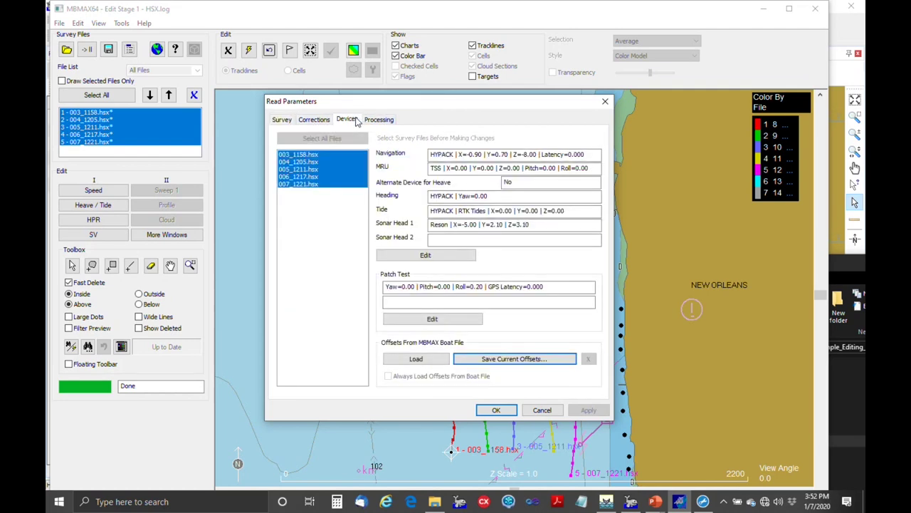
pyautogui.click(384, 119)
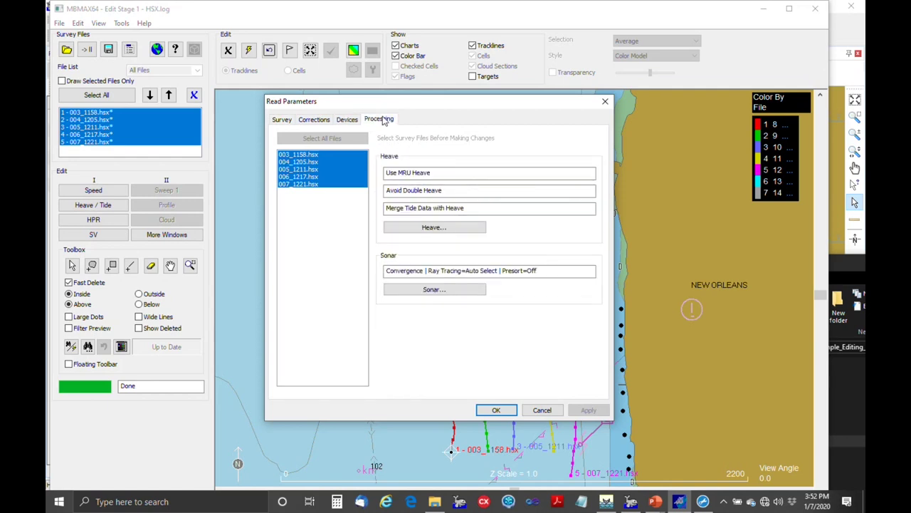
pyautogui.click(497, 410)
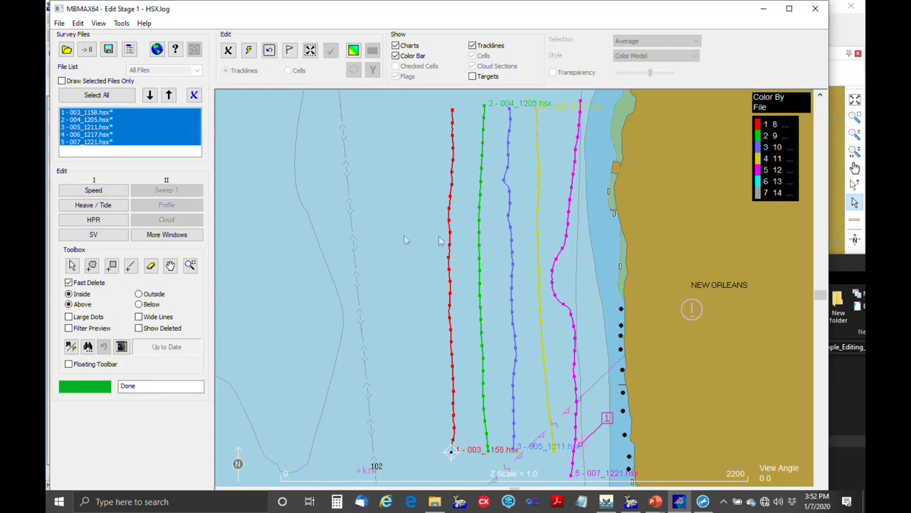
# In Color Settings, switch trackline colouring from by-file to by-GPS-mode
pyautogui.rightClick(359, 174)
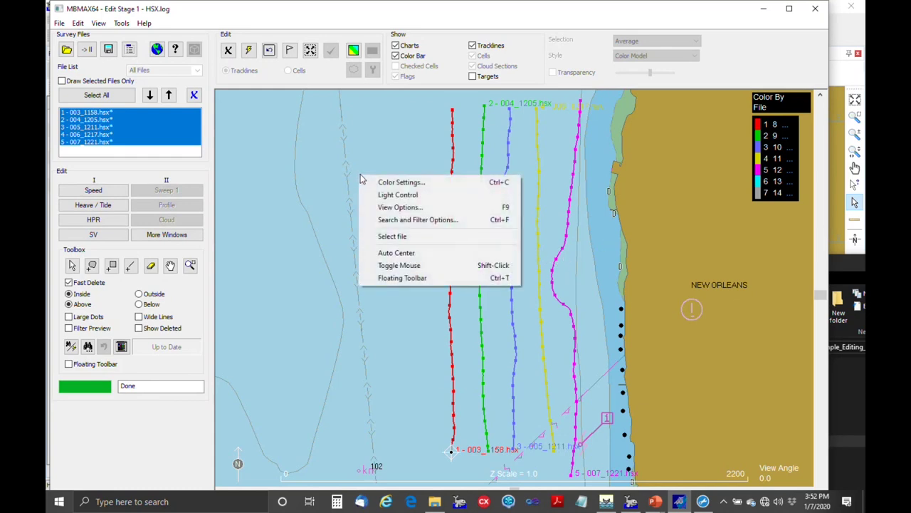
pyautogui.click(392, 183)
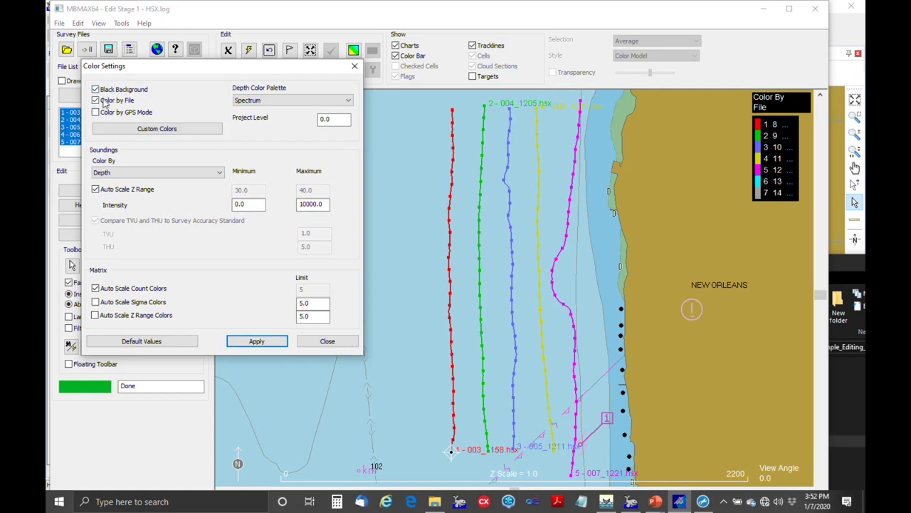
pyautogui.click(125, 102)
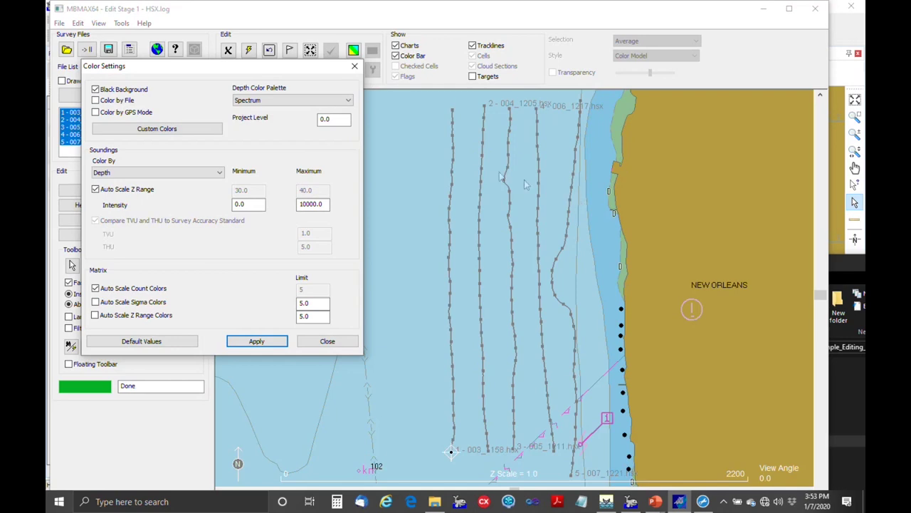
pyautogui.click(110, 114)
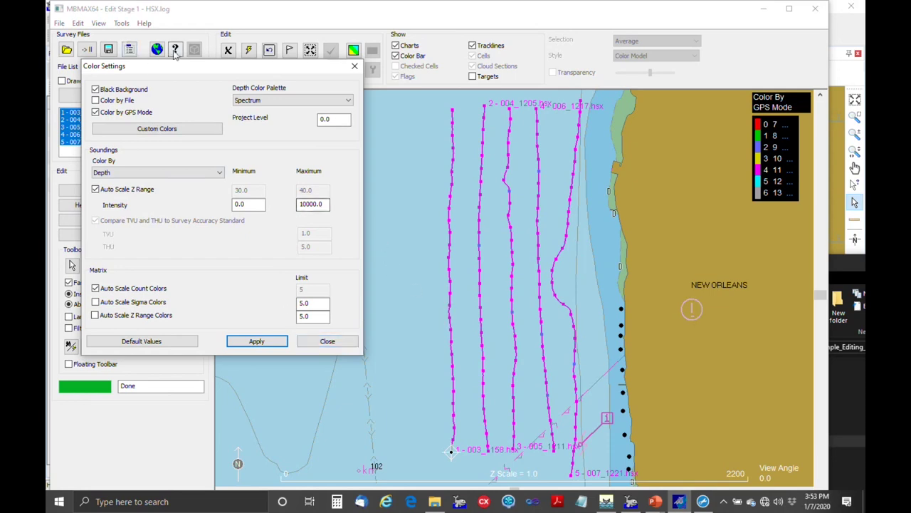
pyautogui.click(151, 130)
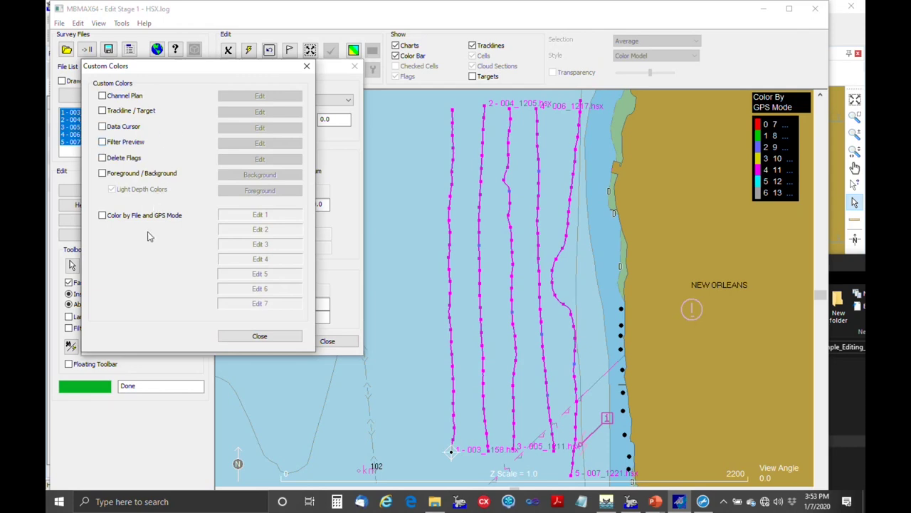
# Close the Custom Colors and Color Settings dialogs
pyautogui.click(260, 337)
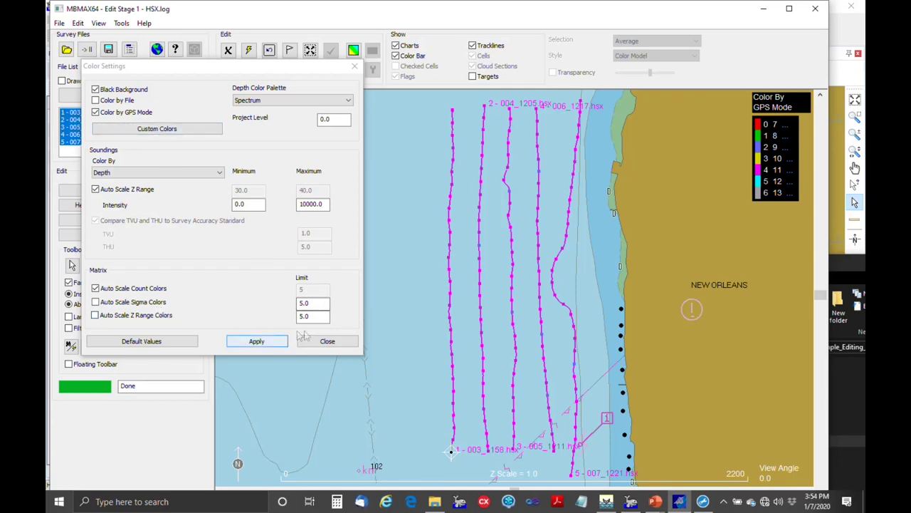
pyautogui.click(331, 341)
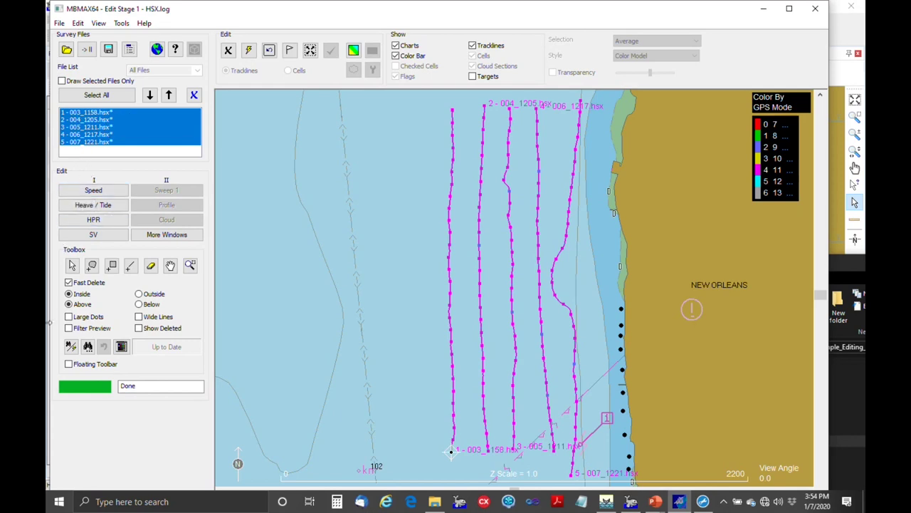
# Open the Speed Editor and enlarge it, keeping the file list and toolbox visible
pyautogui.click(99, 195)
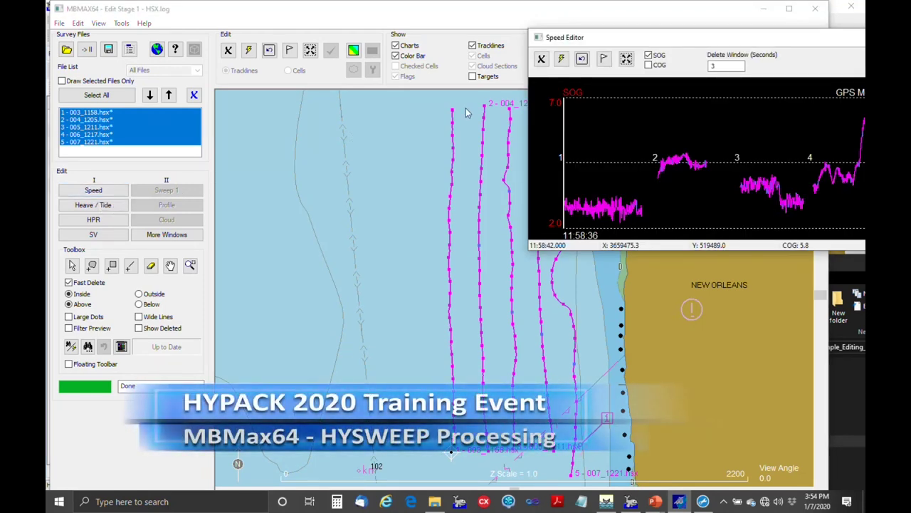
pyautogui.moveTo(618, 46); pyautogui.dragTo(154, 37)
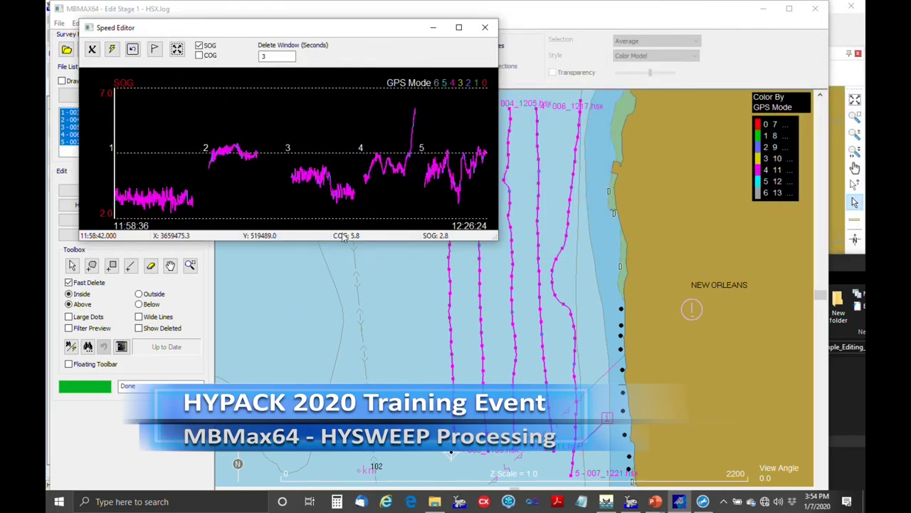
pyautogui.moveTo(497, 239); pyautogui.dragTo(798, 329)
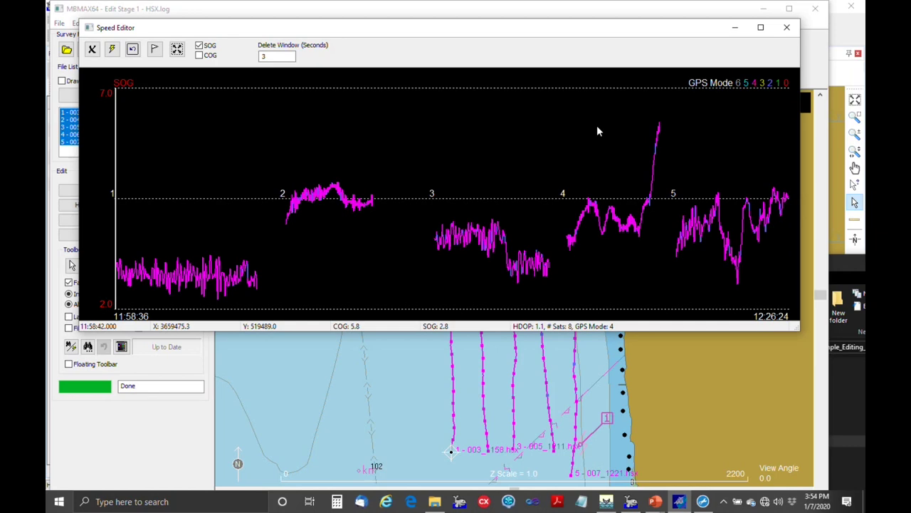
pyautogui.moveTo(562, 24); pyautogui.dragTo(638, 38)
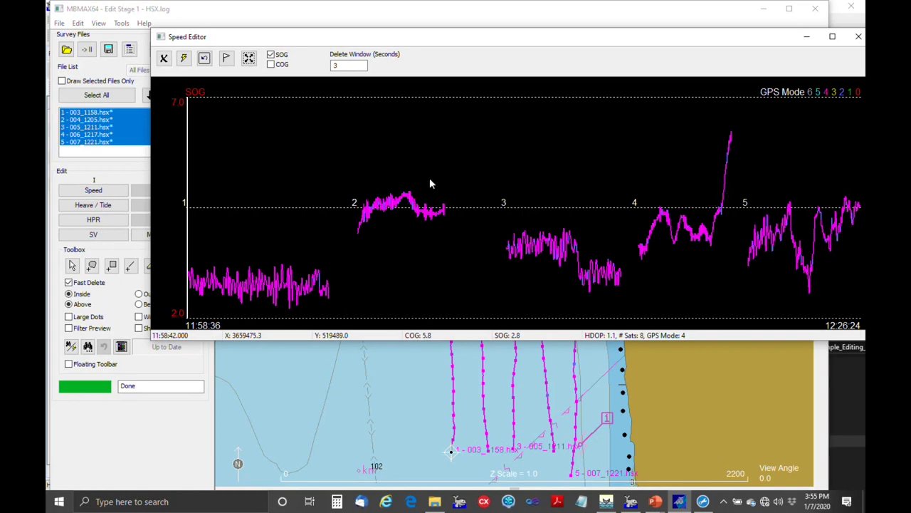
pyautogui.moveTo(403, 39); pyautogui.dragTo(484, 81)
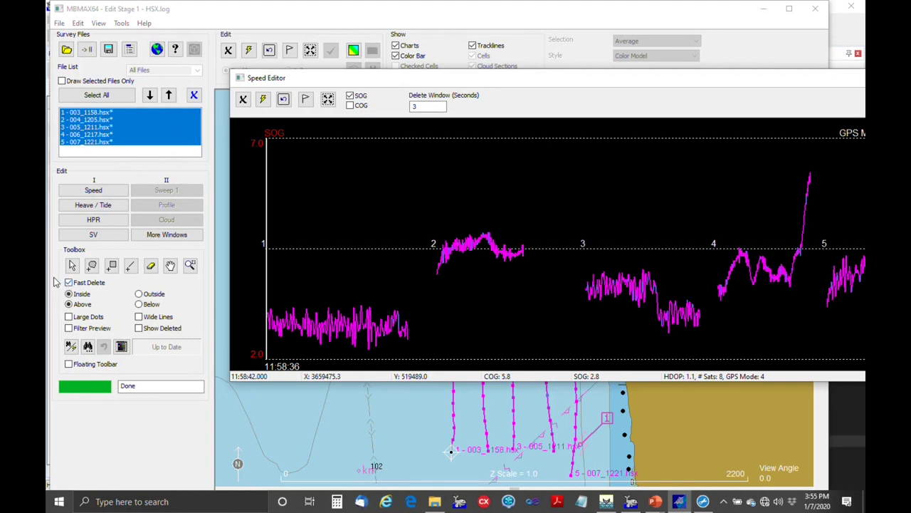
# With Line Select set to Above, delete the tall speed spike above a drawn line
pyautogui.click(132, 267)
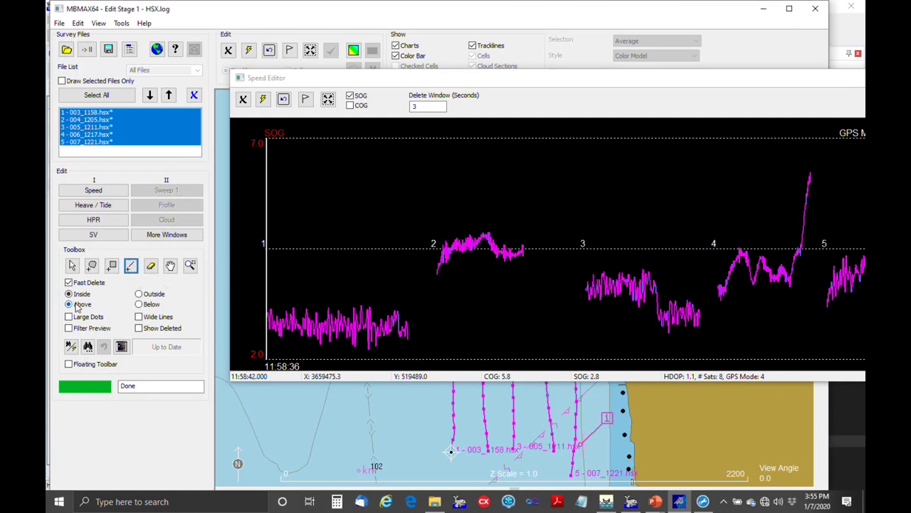
pyautogui.click(83, 285)
pyautogui.moveTo(771, 218); pyautogui.dragTo(842, 220)
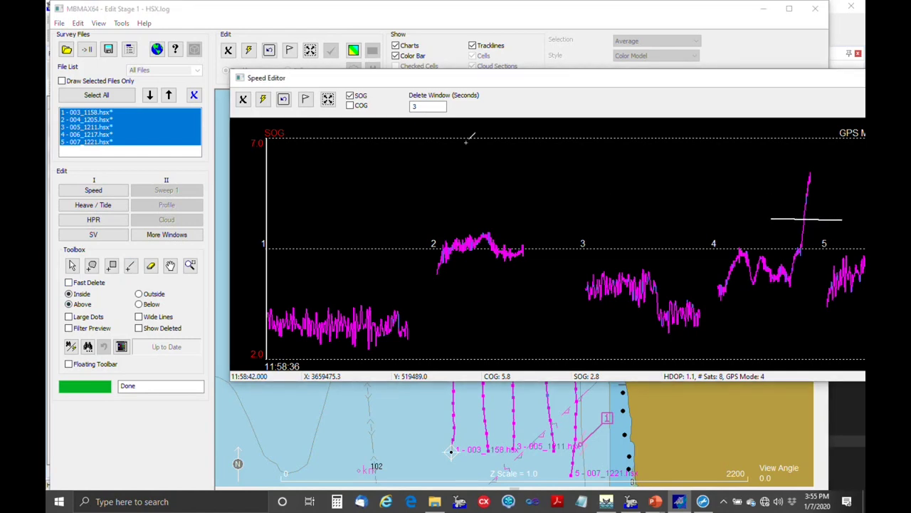
pyautogui.click(244, 100)
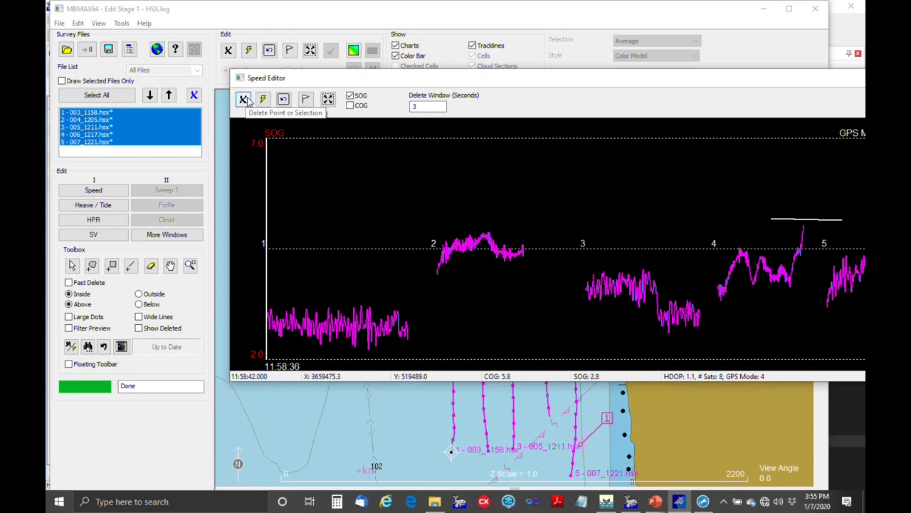
# Undo that deletion, enable Fast Delete, and cut off the spike again with a line
pyautogui.click(104, 348)
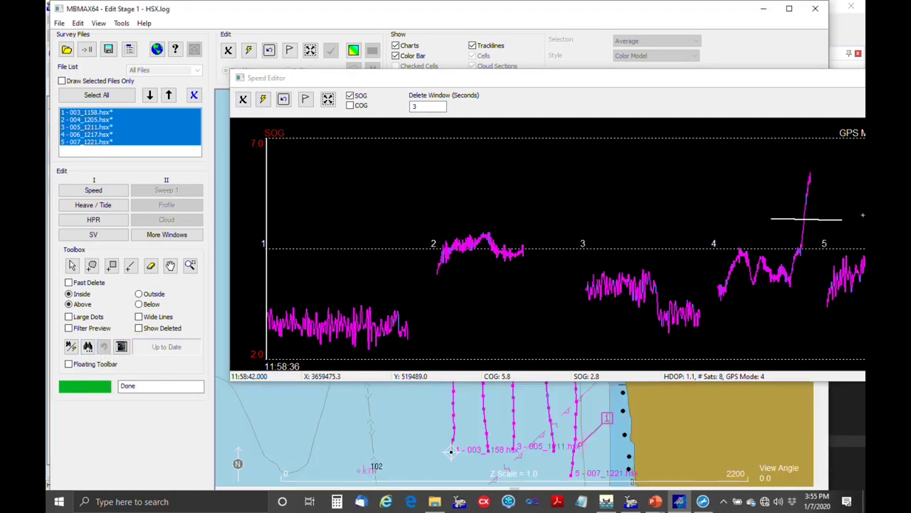
pyautogui.click(100, 284)
pyautogui.moveTo(770, 225); pyautogui.dragTo(854, 225)
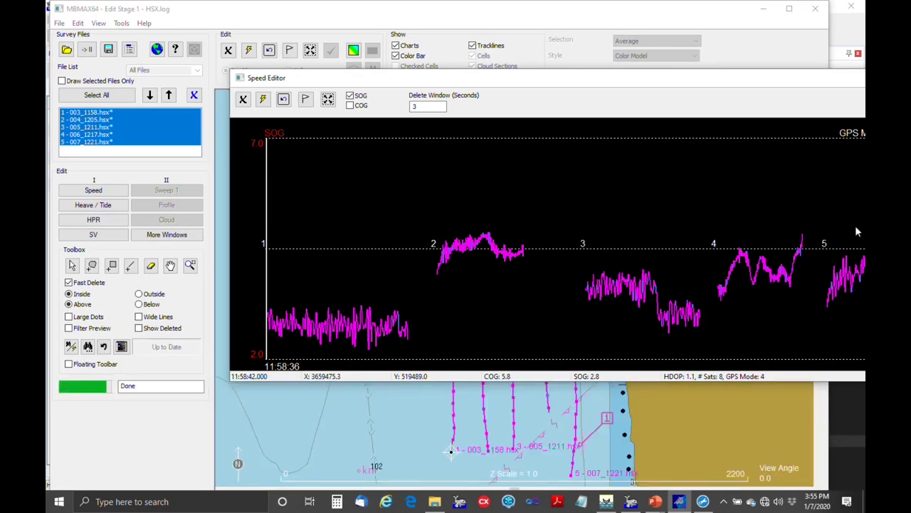
# Restore the spike, trial a Below-line deletion near line 4, undo it, and start a new cut line
pyautogui.click(103, 346)
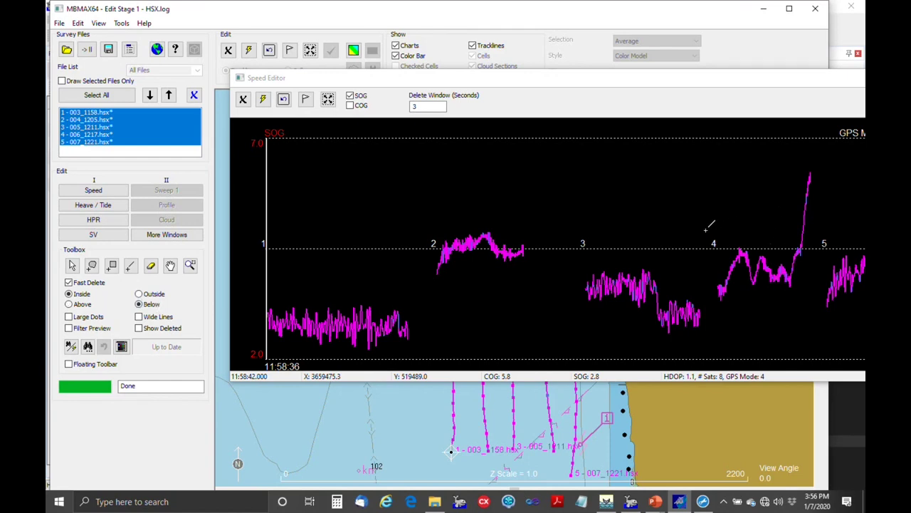
pyautogui.moveTo(742, 225); pyautogui.dragTo(863, 221)
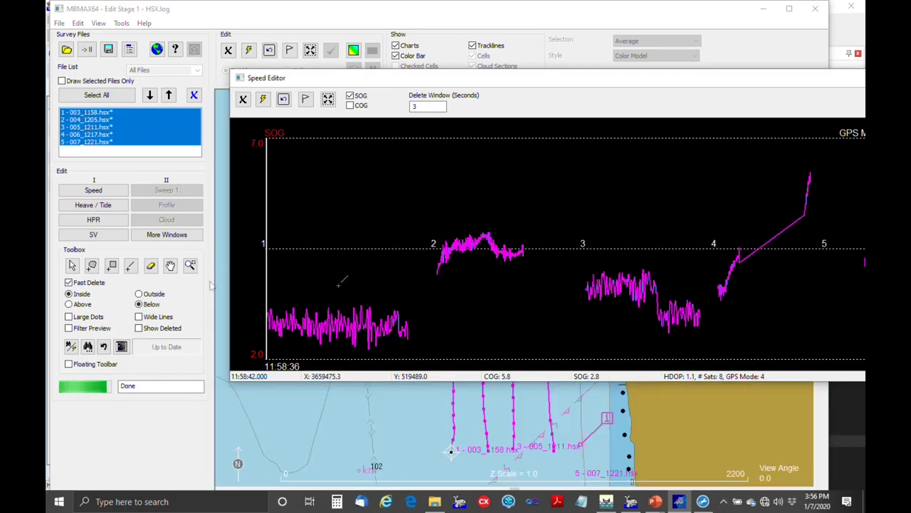
pyautogui.click(104, 346)
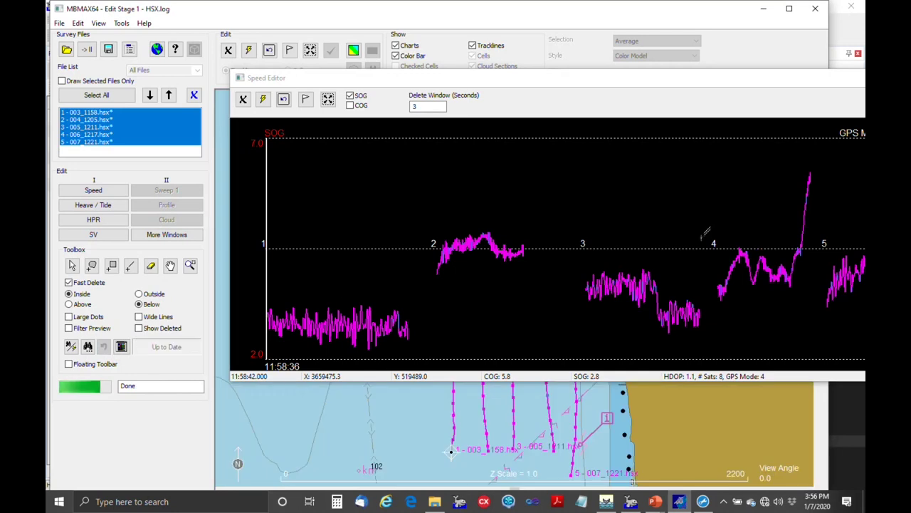
pyautogui.moveTo(730, 189); pyautogui.dragTo(798, 182)
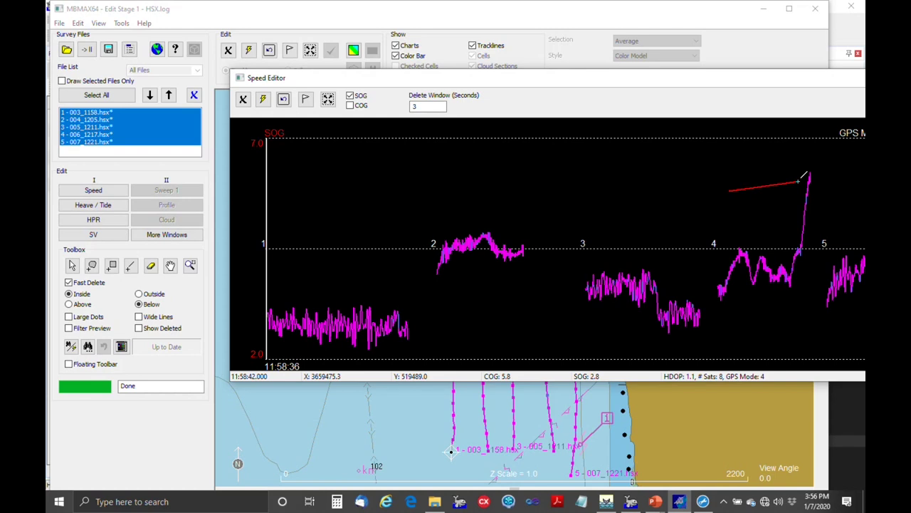
# Mark a time at line 4, then try lasso and rectangle selections on the spike
pyautogui.click(716, 150)
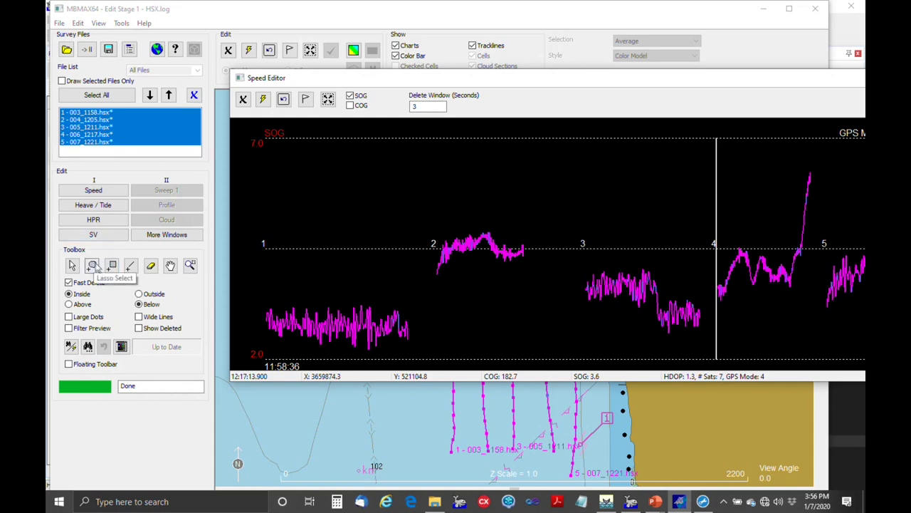
pyautogui.click(92, 265)
pyautogui.moveTo(789, 156)
pyautogui.mouseDown()
pyautogui.moveTo(788, 186)
pyautogui.moveTo(800, 197)
pyautogui.moveTo(816, 196)
pyautogui.moveTo(827, 156)
pyautogui.mouseUp()
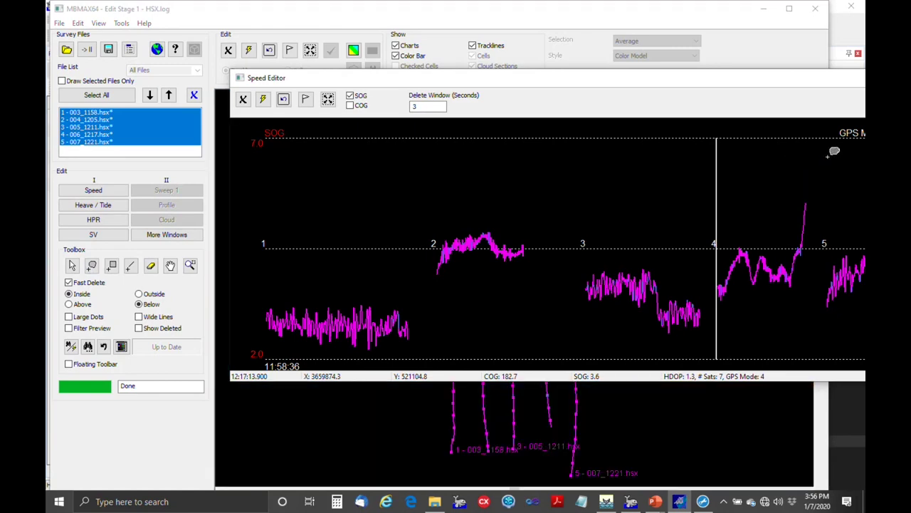
pyautogui.click(111, 266)
pyautogui.moveTo(765, 185); pyautogui.dragTo(839, 237)
# Erase the remaining spike points with the Eraser, then undo the edits
pyautogui.click(152, 268)
pyautogui.moveTo(803, 242); pyautogui.dragTo(795, 249)
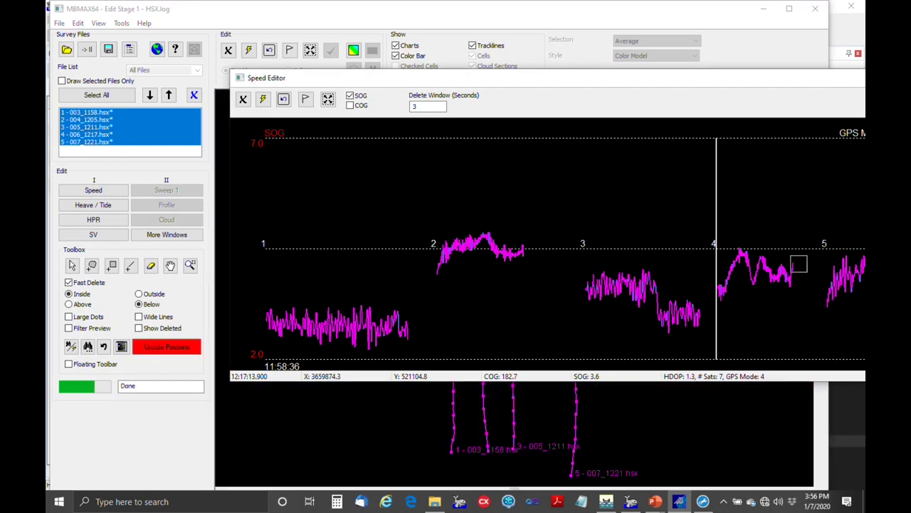
pyautogui.click(111, 269)
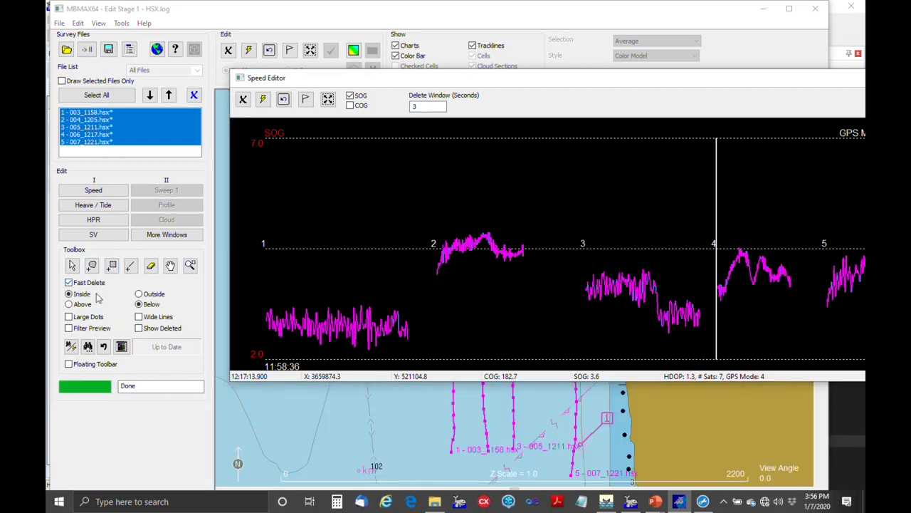
pyautogui.click(104, 346)
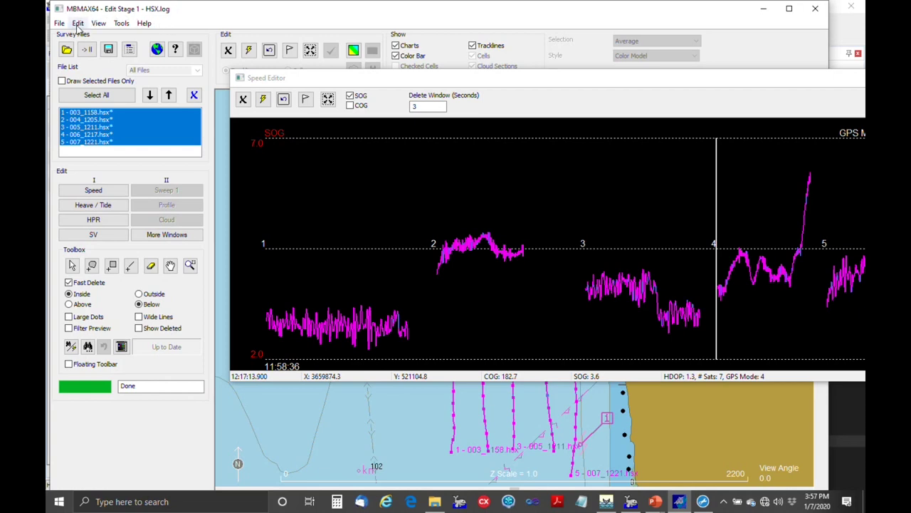
pyautogui.click(76, 23)
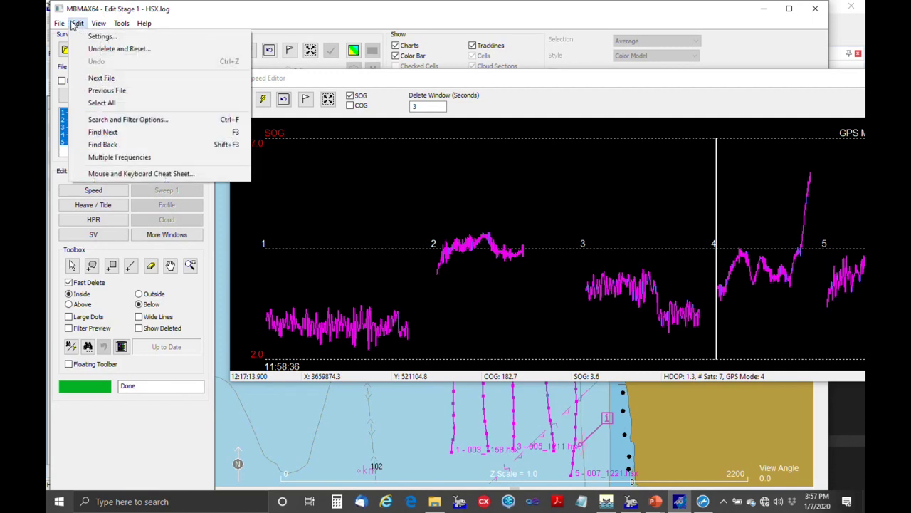
pyautogui.click(109, 39)
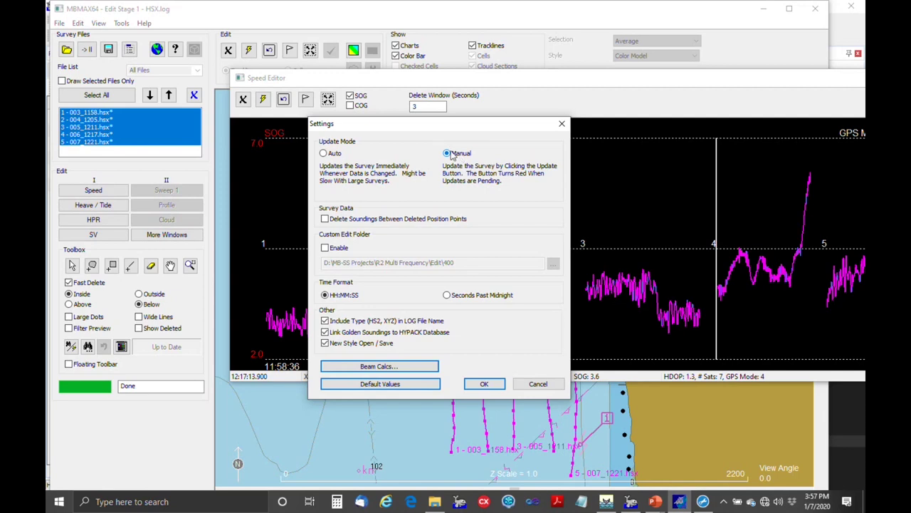
pyautogui.click(485, 384)
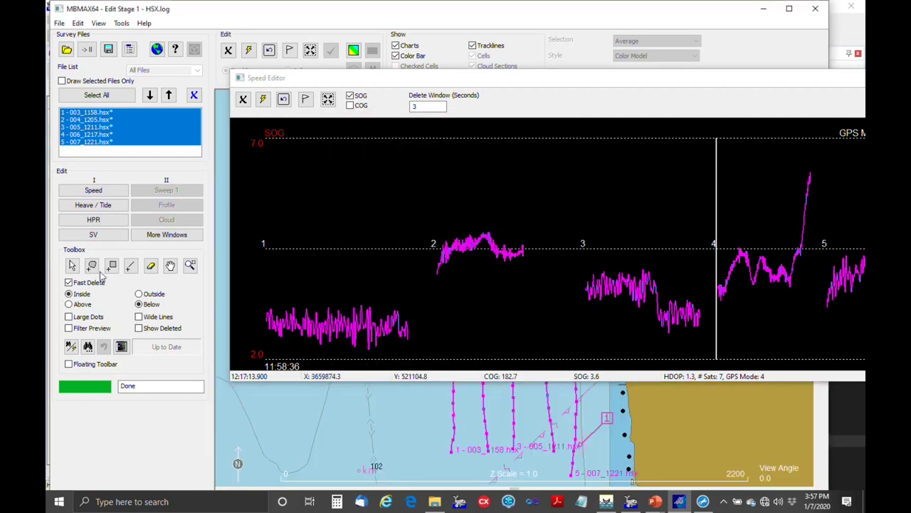
# Delete the SOG spikes near lines 2 and 5 with Above delete lines, then update positions
pyautogui.click(130, 266)
pyautogui.click(70, 305)
pyautogui.moveTo(783, 220); pyautogui.dragTo(832, 219)
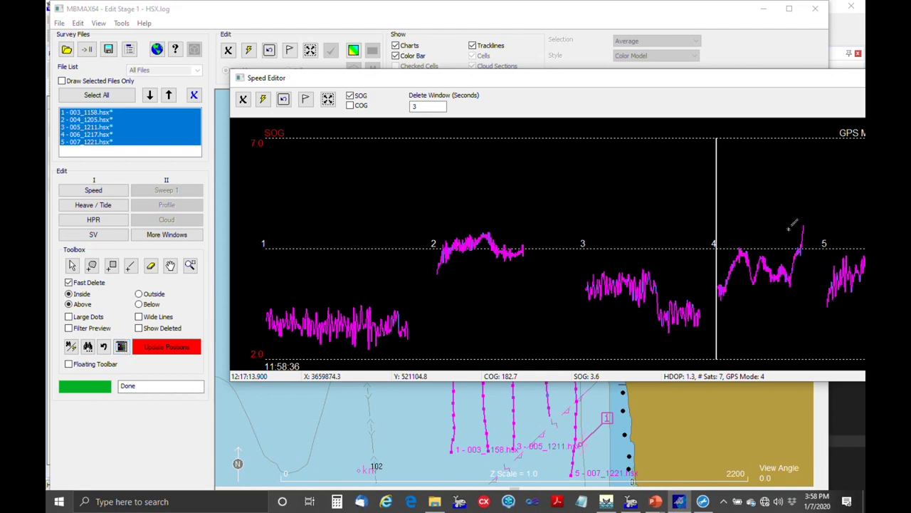
pyautogui.moveTo(774, 243); pyautogui.dragTo(849, 245)
pyautogui.moveTo(492, 231); pyautogui.dragTo(535, 233)
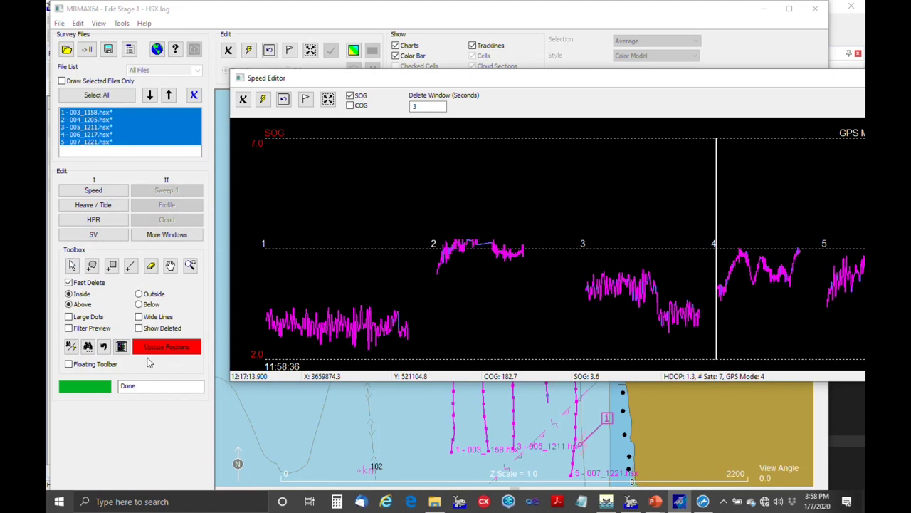
pyautogui.click(171, 349)
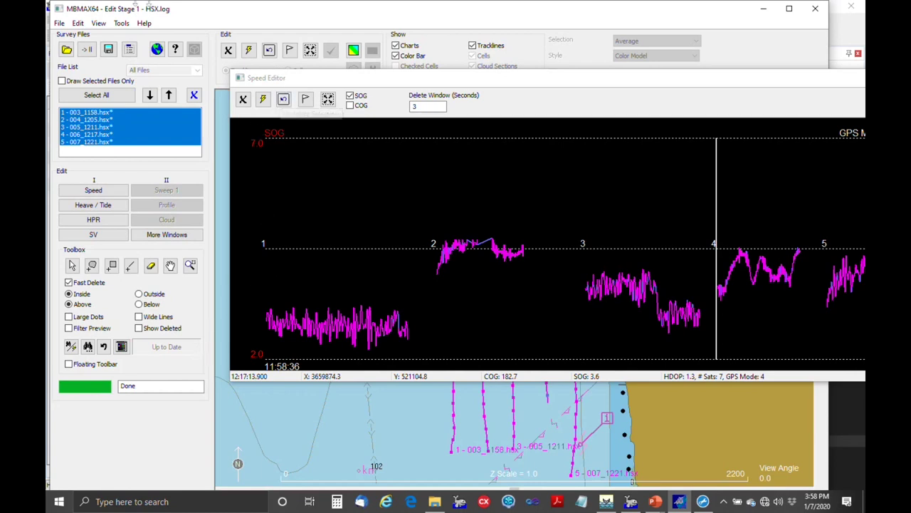
# Change the Update Mode in Edit Settings from Manual to Auto
pyautogui.click(78, 23)
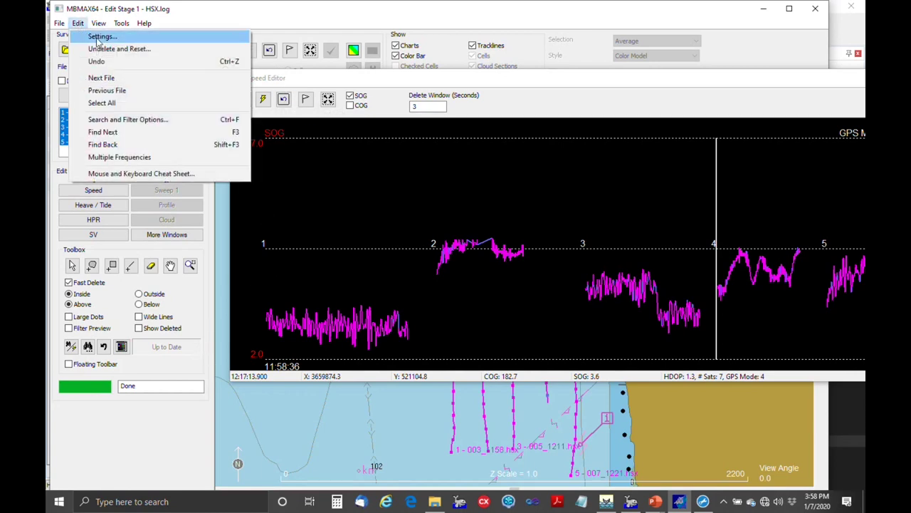
pyautogui.click(100, 36)
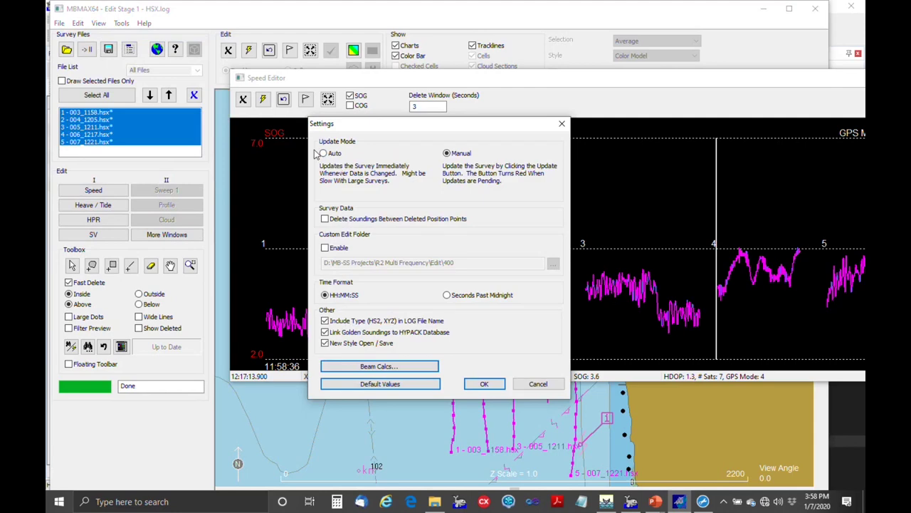
pyautogui.click(324, 154)
pyautogui.click(490, 384)
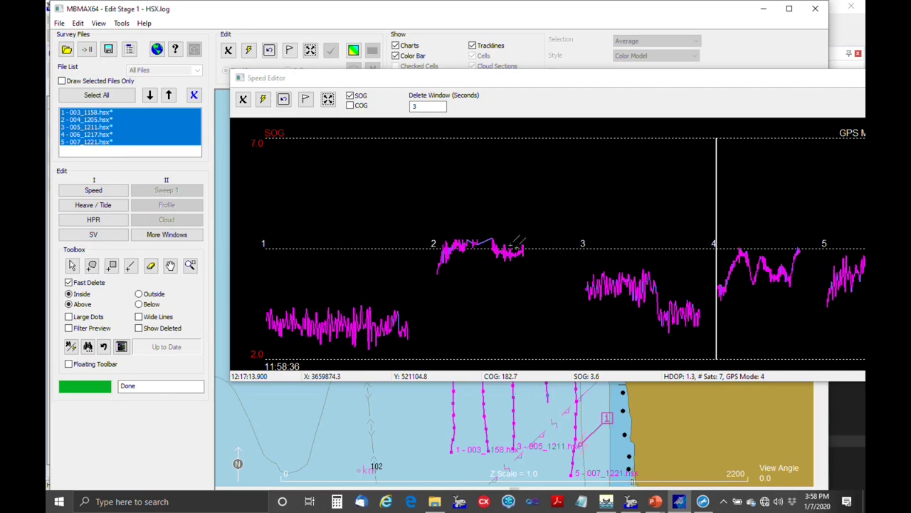
# Delete the trailing speed points of lines 2 and 1, updating the survey after each
pyautogui.moveTo(502, 265); pyautogui.dragTo(545, 262)
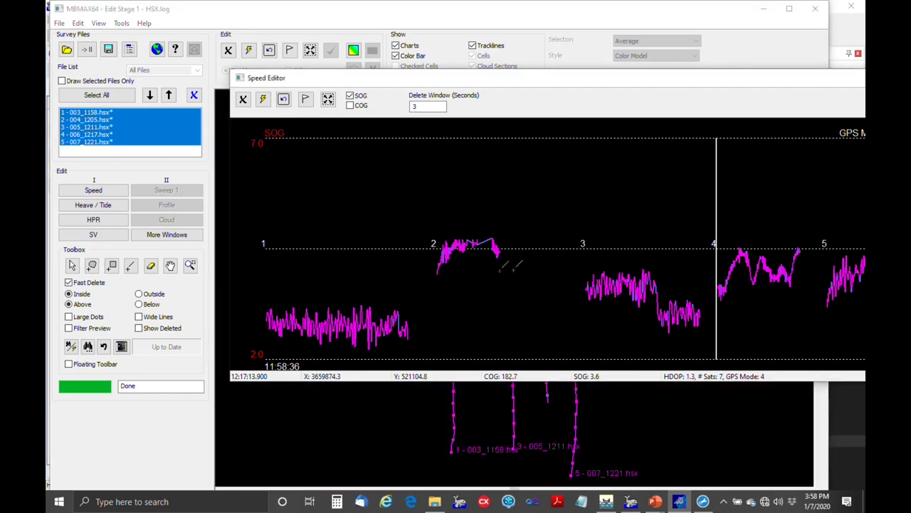
pyautogui.click(168, 346)
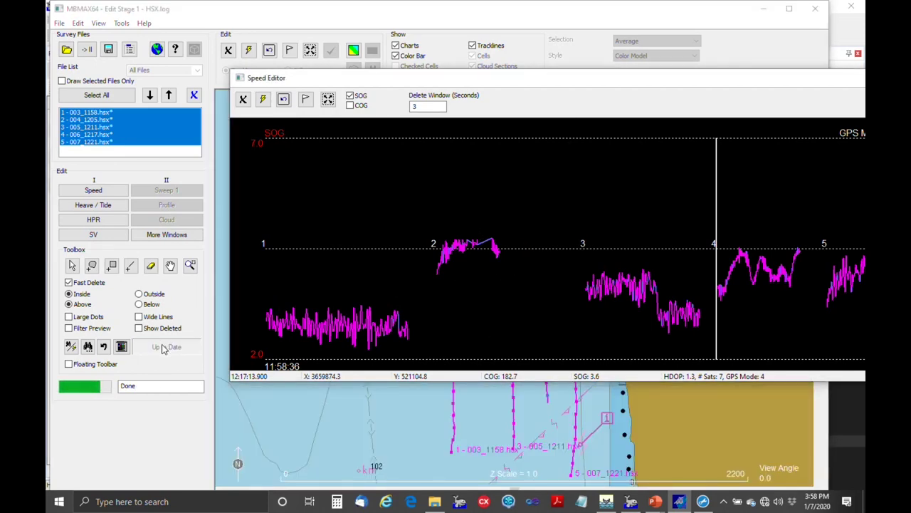
pyautogui.moveTo(380, 346); pyautogui.dragTo(429, 343)
pyautogui.click(162, 347)
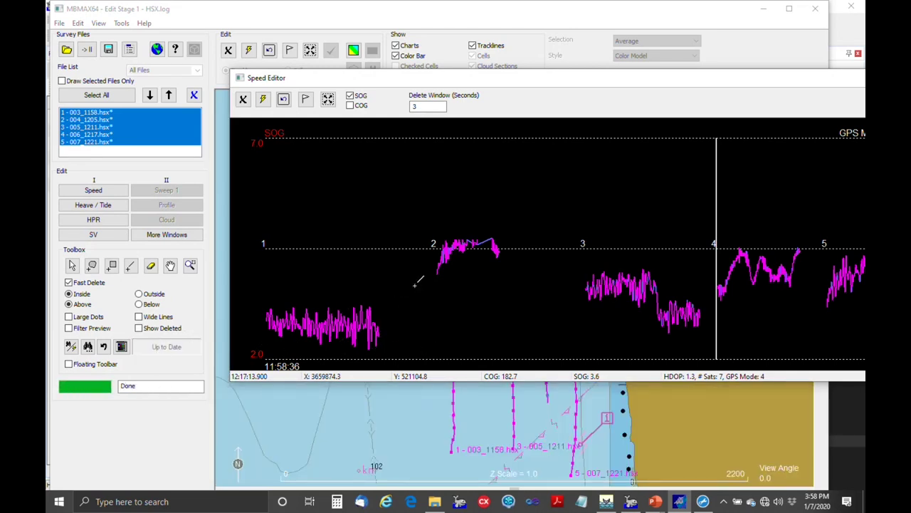
# Trim more of line 1's speed trace, then undo to restore line 1's points
pyautogui.moveTo(420, 279); pyautogui.dragTo(460, 269)
pyautogui.click(104, 348)
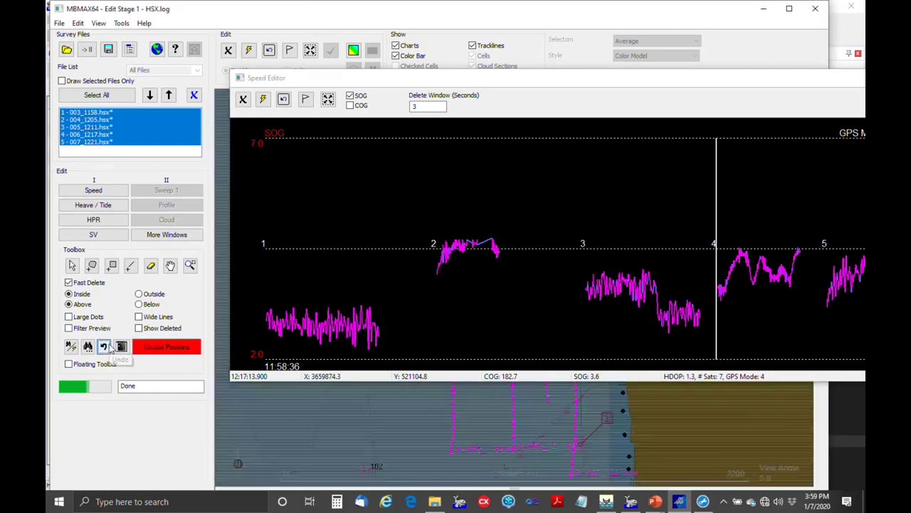
pyautogui.click(109, 348)
pyautogui.click(111, 348)
# Dismiss Color Settings and undo the remaining deletions, restoring line 2's trace and the line 5 spike
pyautogui.click(119, 346)
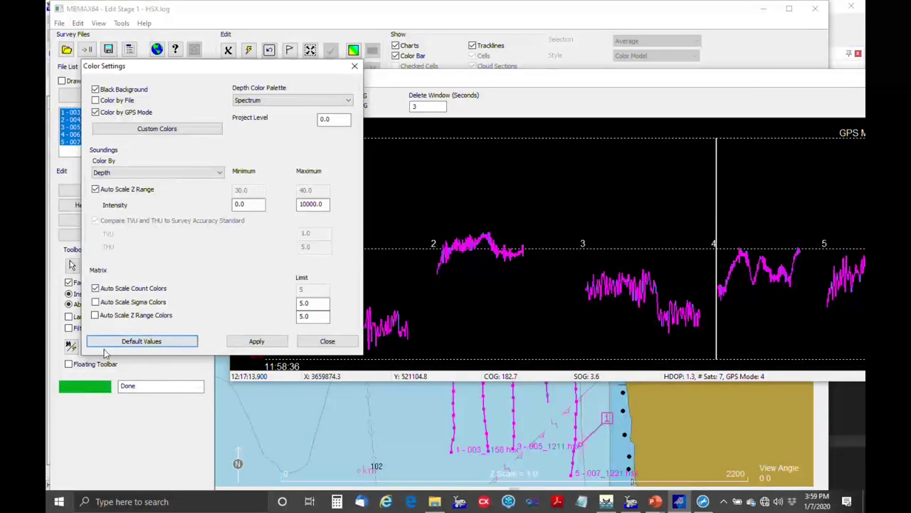
pyautogui.click(357, 67)
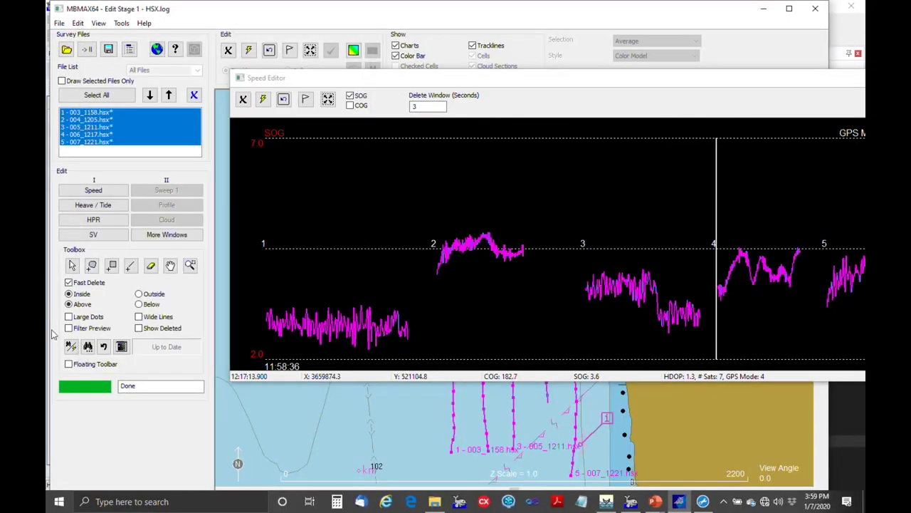
pyautogui.click(105, 347)
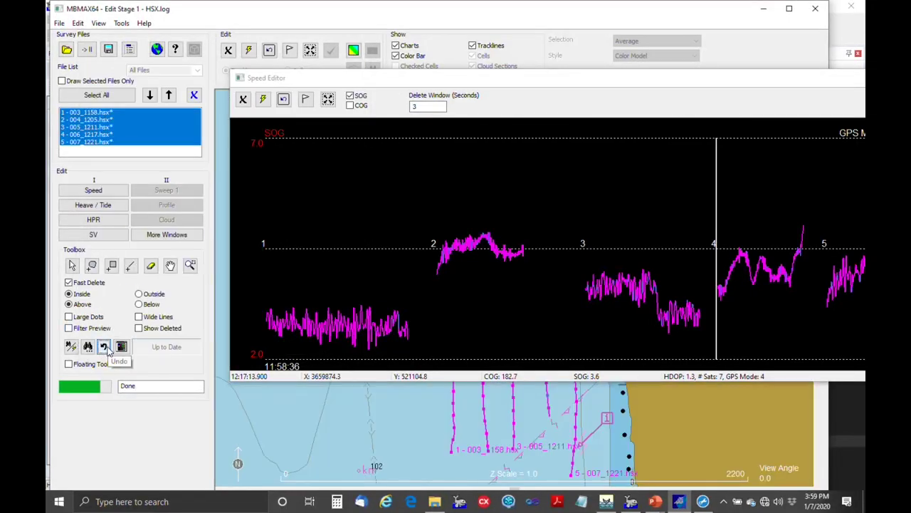
pyautogui.click(106, 346)
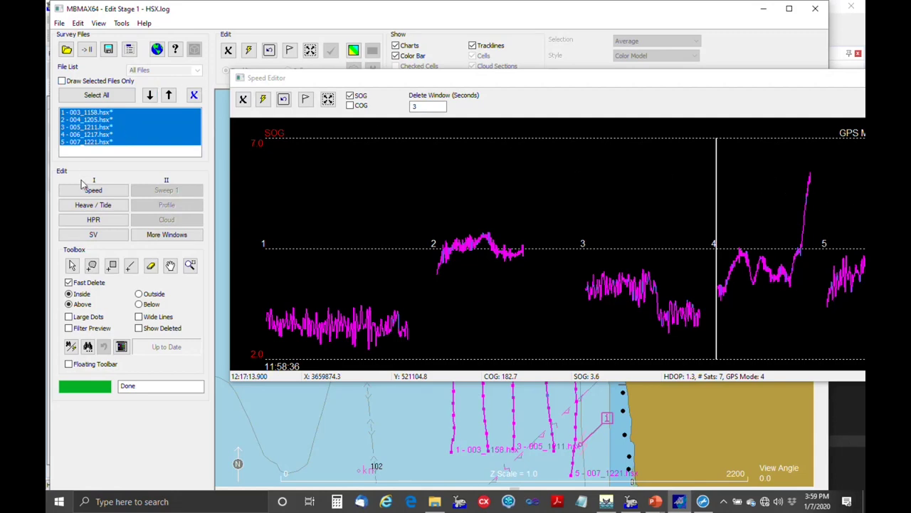
# Open the Heave/Tide/Draft Editor full-screen and show corrected tide, raw heave and corrected heave
pyautogui.click(111, 206)
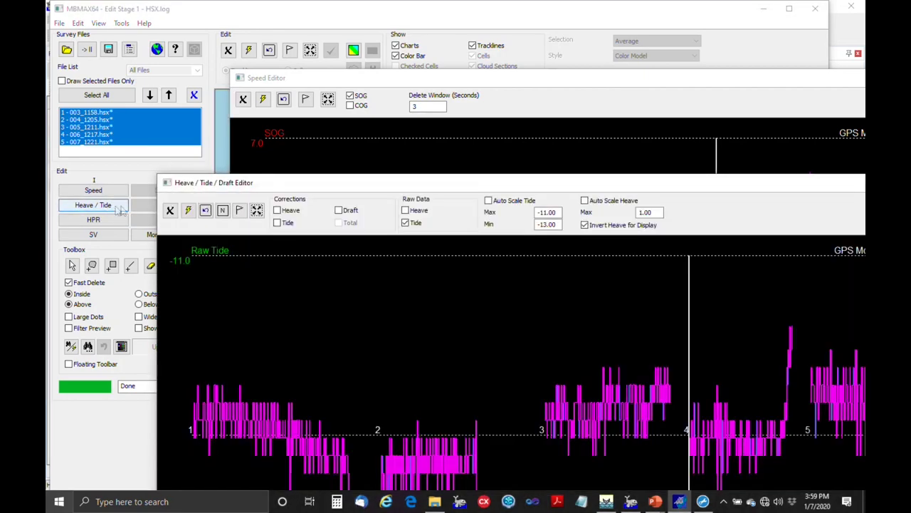
pyautogui.moveTo(299, 185); pyautogui.dragTo(199, 21)
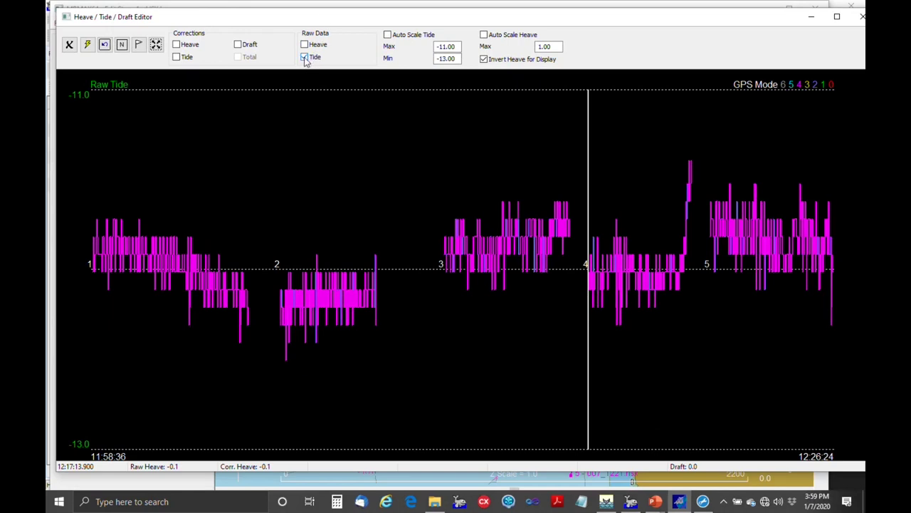
pyautogui.click(176, 57)
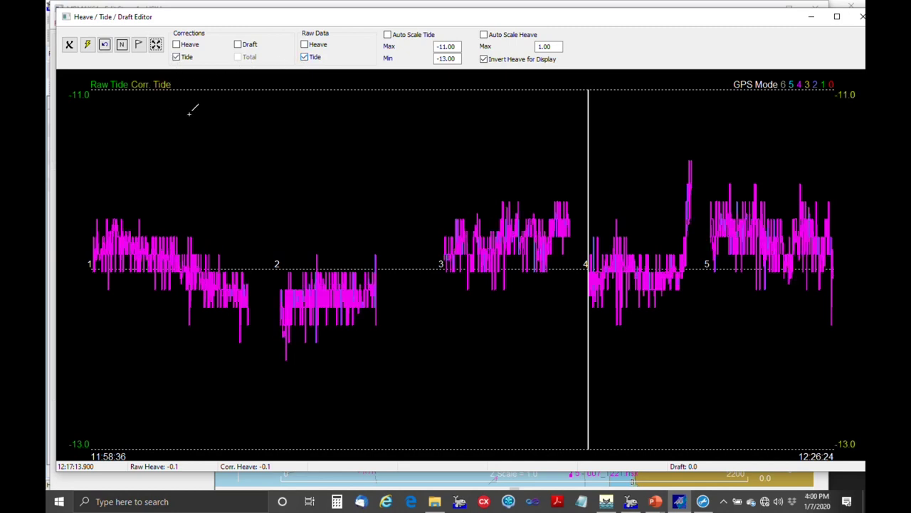
pyautogui.click(305, 45)
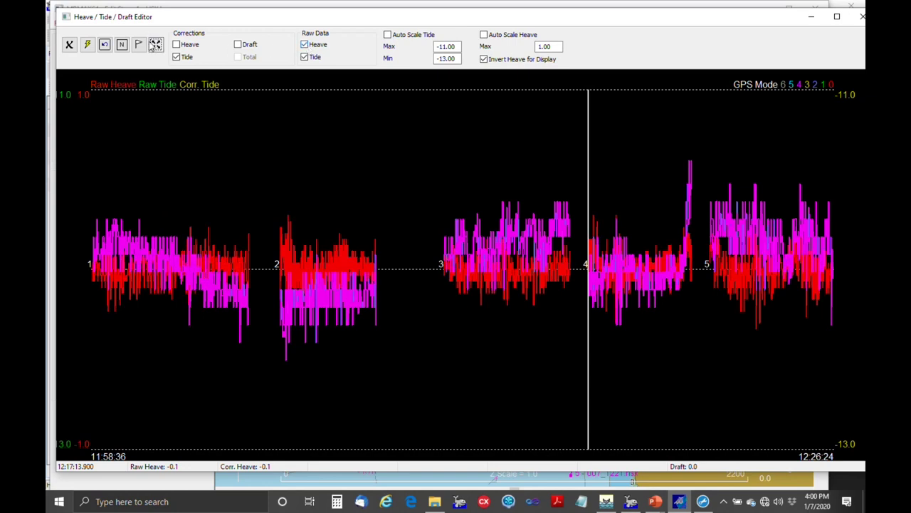
pyautogui.click(177, 45)
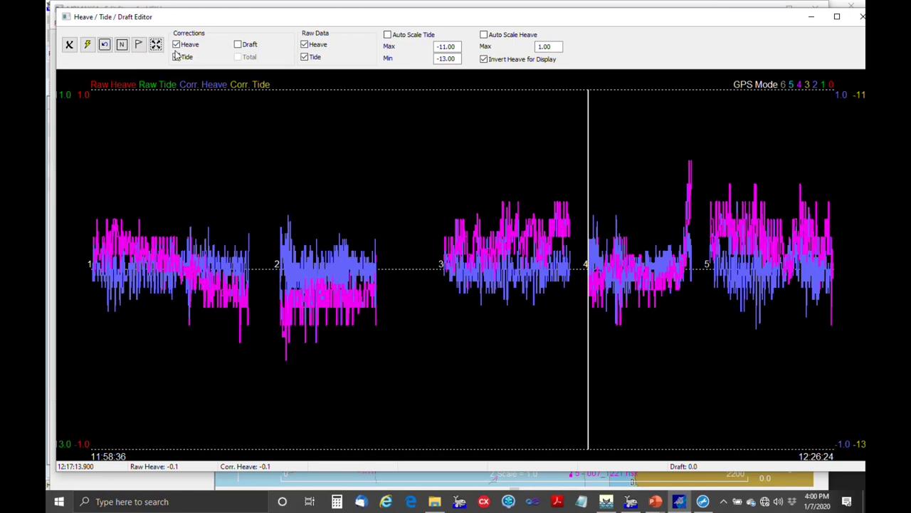
# Hide corrected tide, raw tide and corrected heave so only red raw heave is plotted
pyautogui.click(176, 56)
pyautogui.click(188, 59)
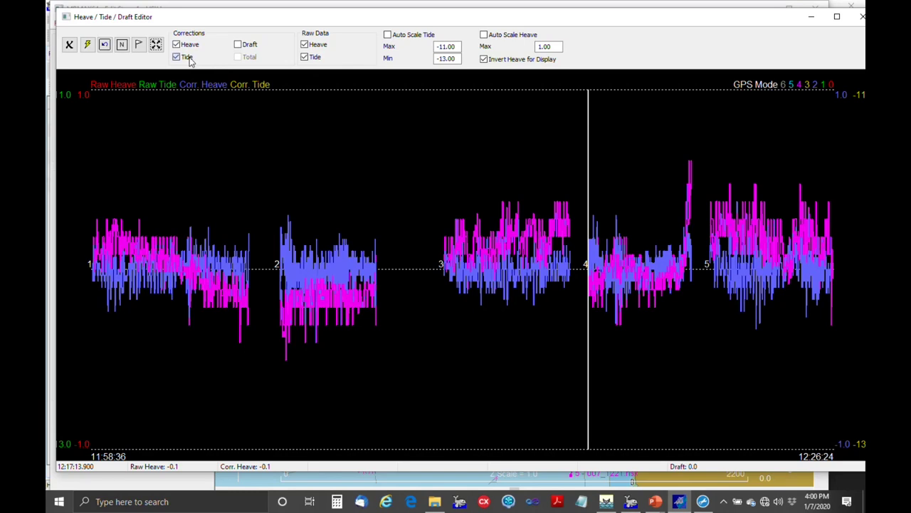
pyautogui.click(318, 61)
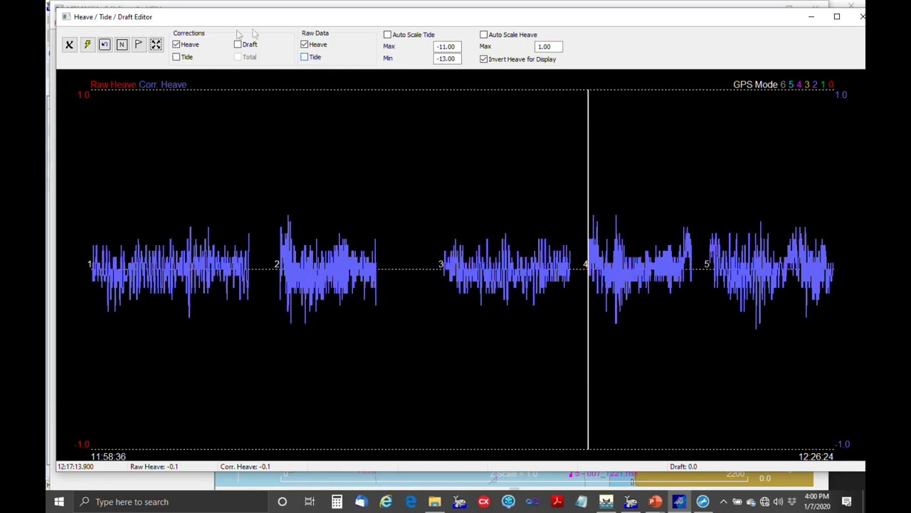
pyautogui.click(188, 46)
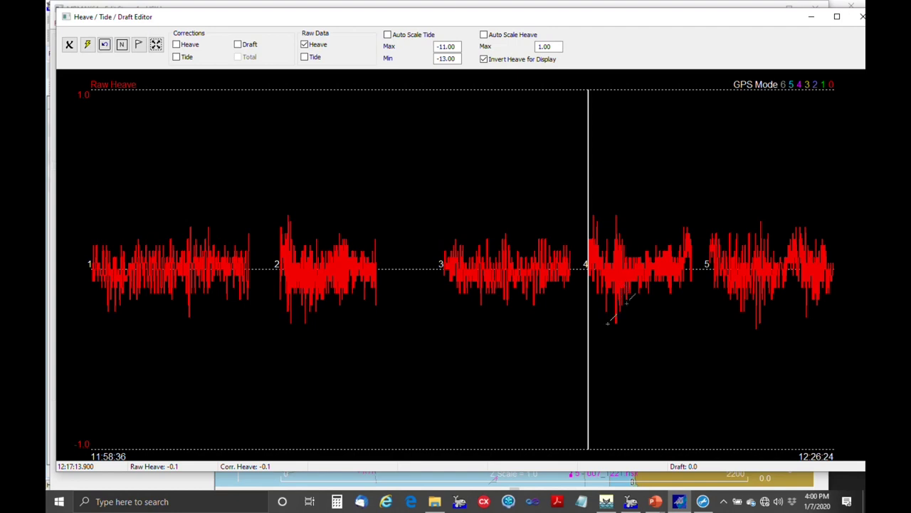
pyautogui.scroll(1, 649, 178)
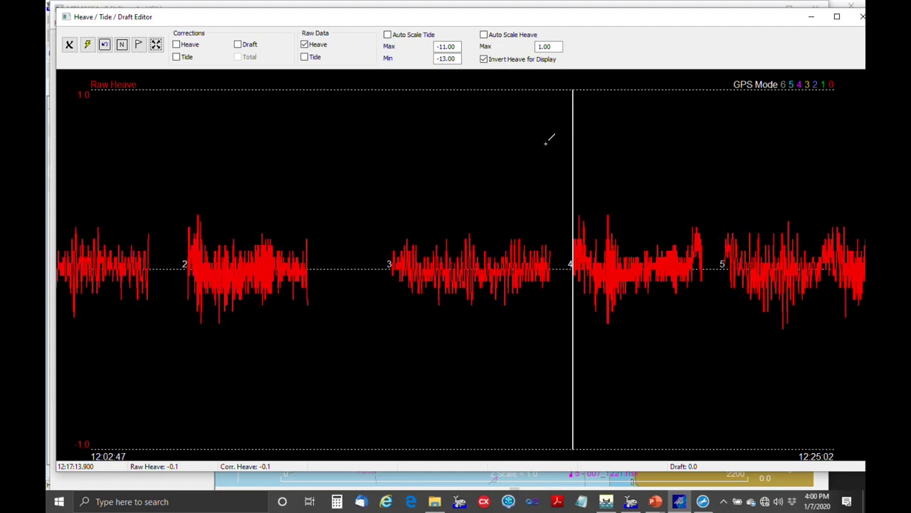
pyautogui.scroll(-1, 618, 218)
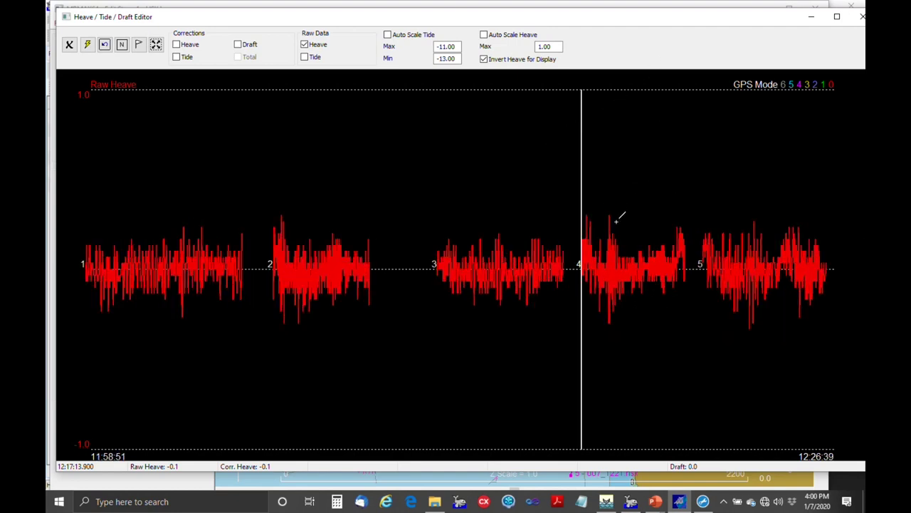
pyautogui.scroll(-2, 616, 221)
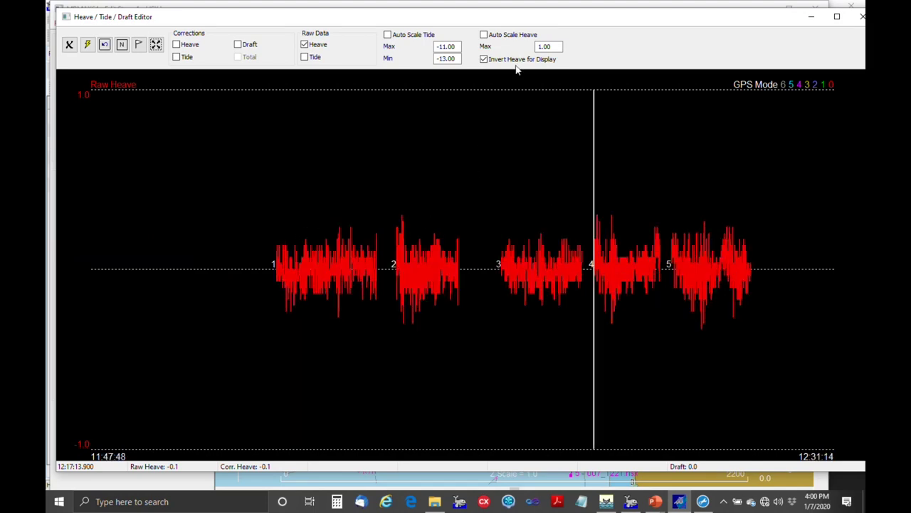
pyautogui.moveTo(529, 23); pyautogui.dragTo(492, 32)
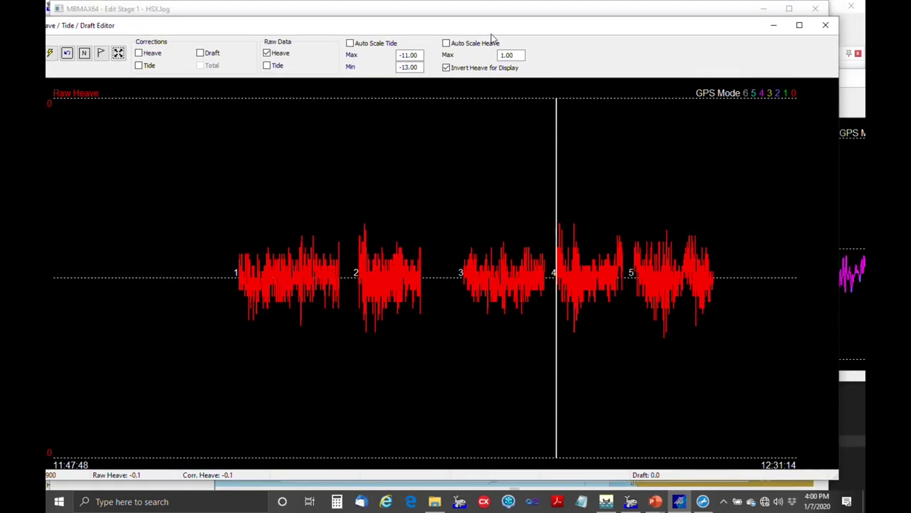
# Close the heave editor and run Remove Heave Drift with a 12-second averaging period
pyautogui.click(825, 25)
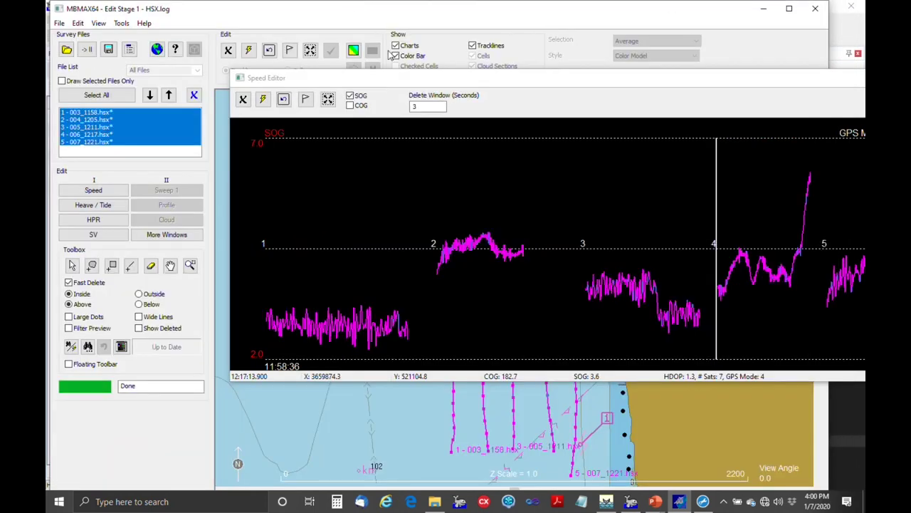
pyautogui.click(122, 24)
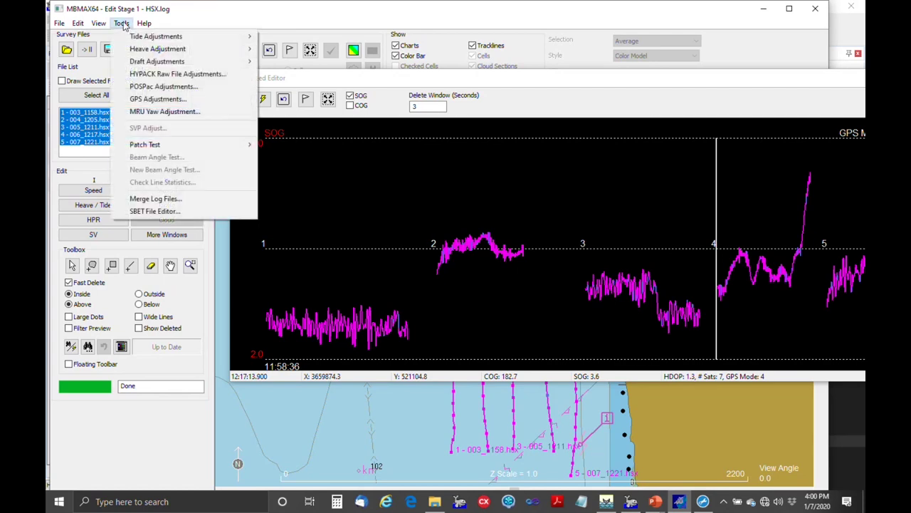
pyautogui.moveTo(157, 52)
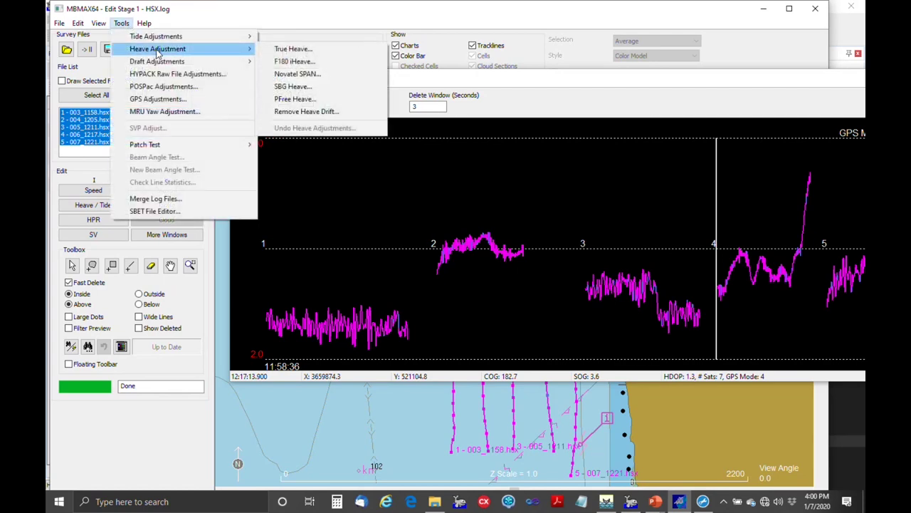
pyautogui.click(311, 112)
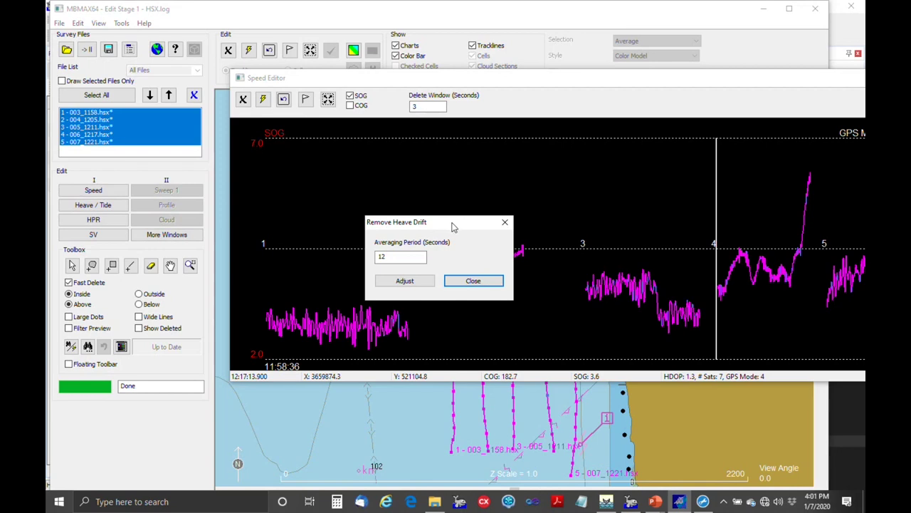
pyautogui.moveTo(452, 225); pyautogui.dragTo(280, 64)
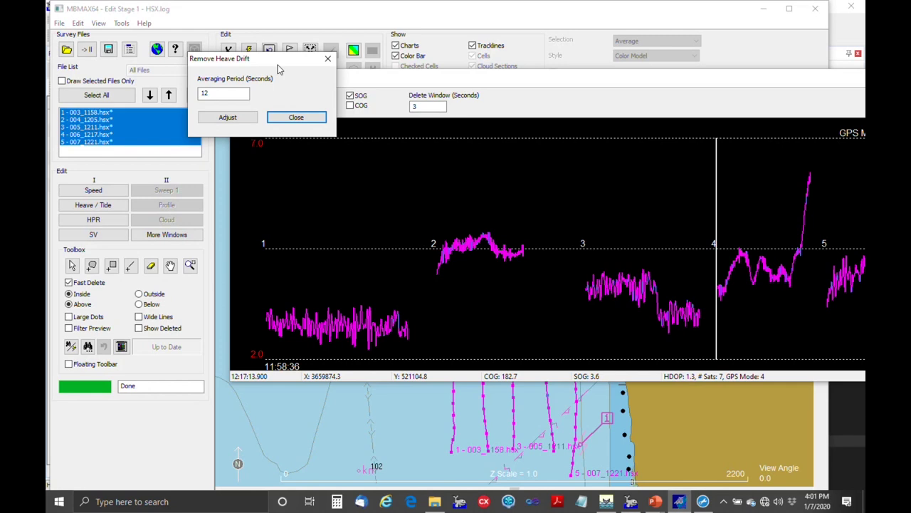
pyautogui.click(222, 93)
pyautogui.click(228, 118)
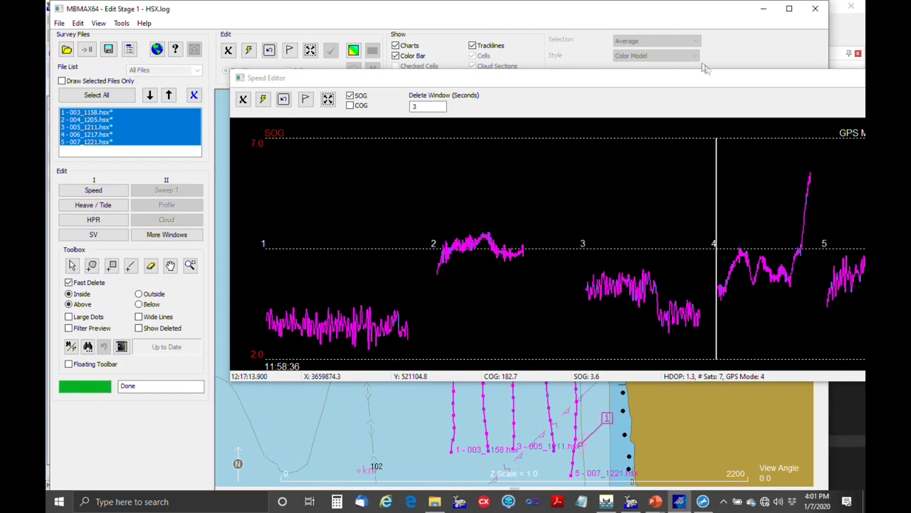
# Close the Speed Editor and overlay corrected heave on raw heave, zoomed in on line 2
pyautogui.moveTo(710, 83); pyautogui.dragTo(589, 71)
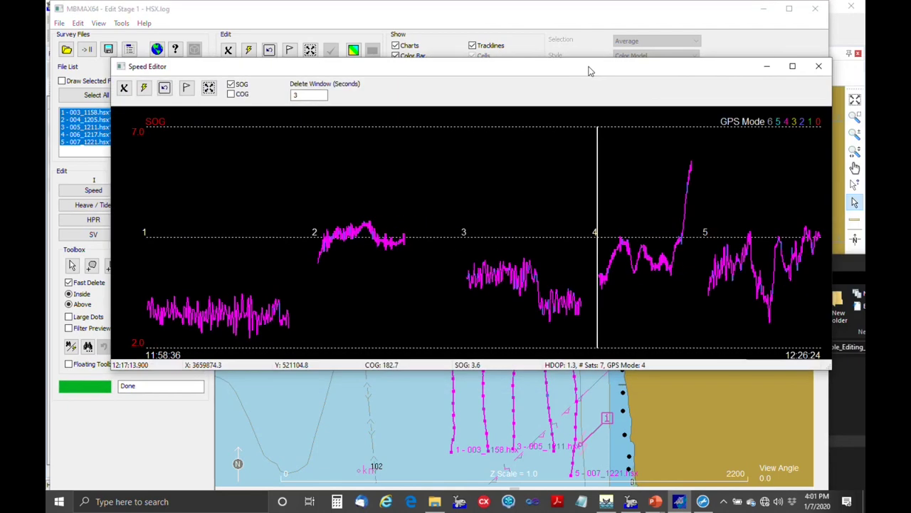
pyautogui.click(819, 65)
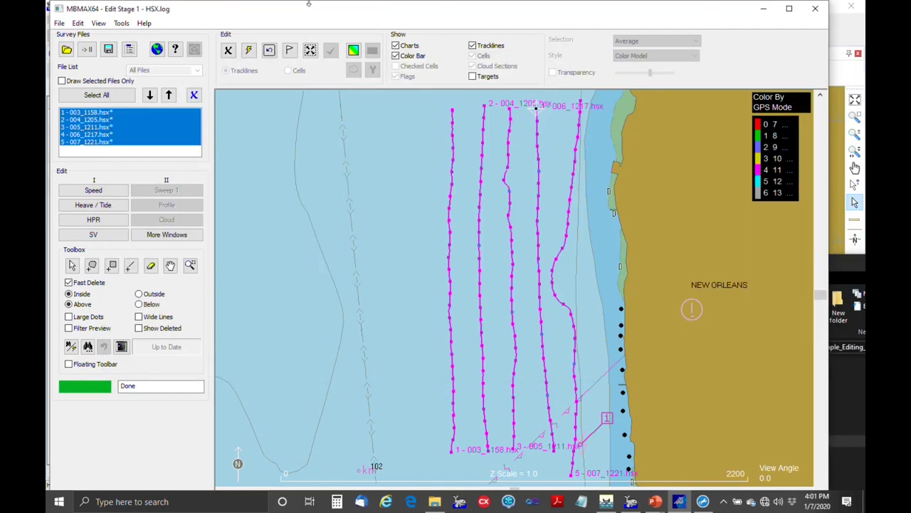
pyautogui.click(92, 206)
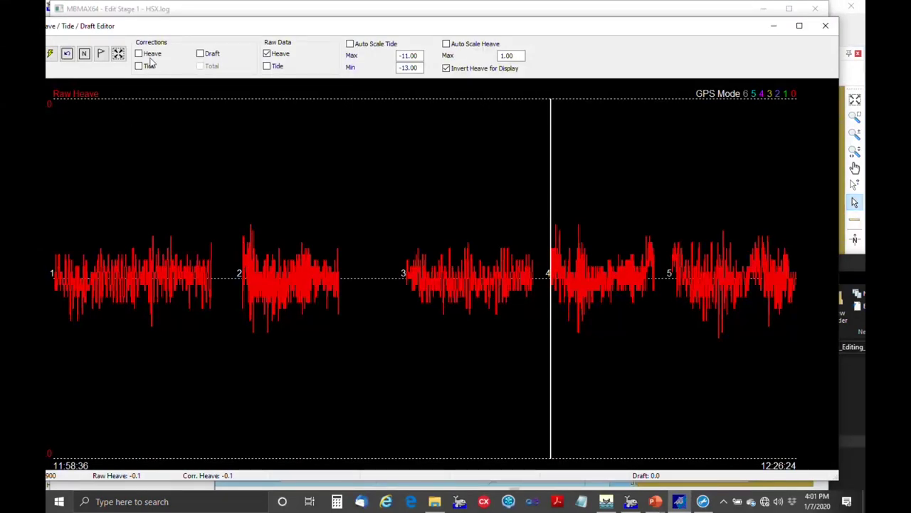
pyautogui.click(149, 57)
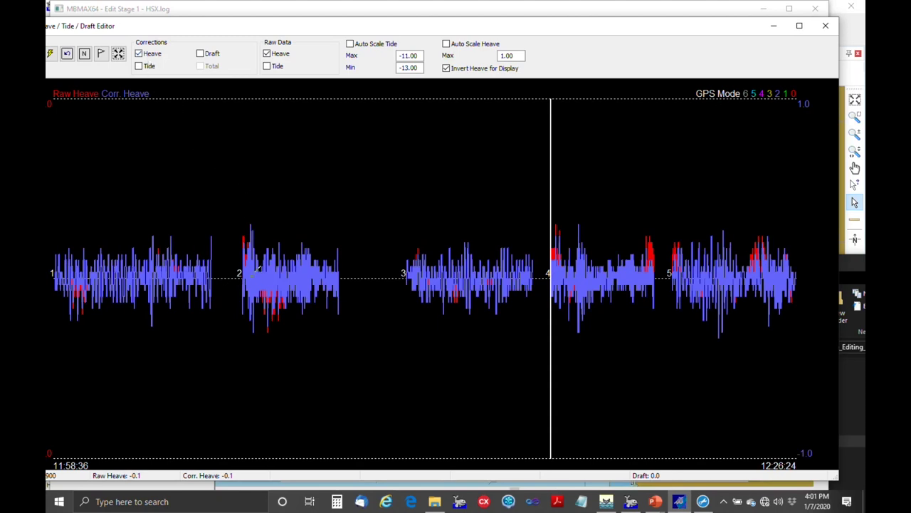
pyautogui.scroll(2, 255, 270)
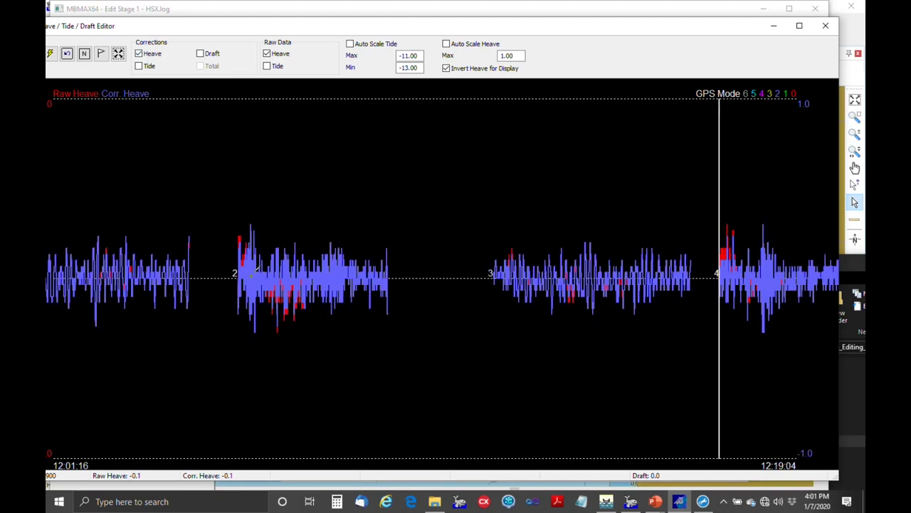
pyautogui.scroll(2, 253, 270)
pyautogui.scroll(4, 255, 270)
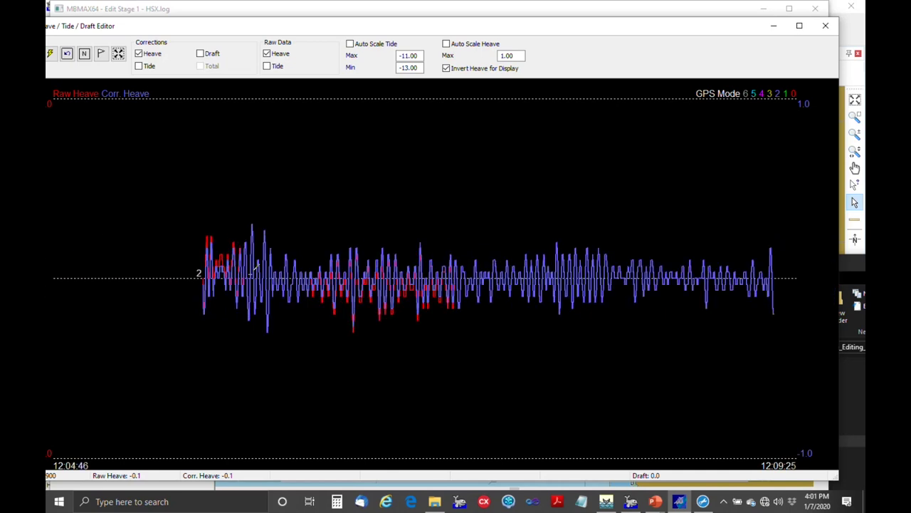
pyautogui.scroll(2, 254, 270)
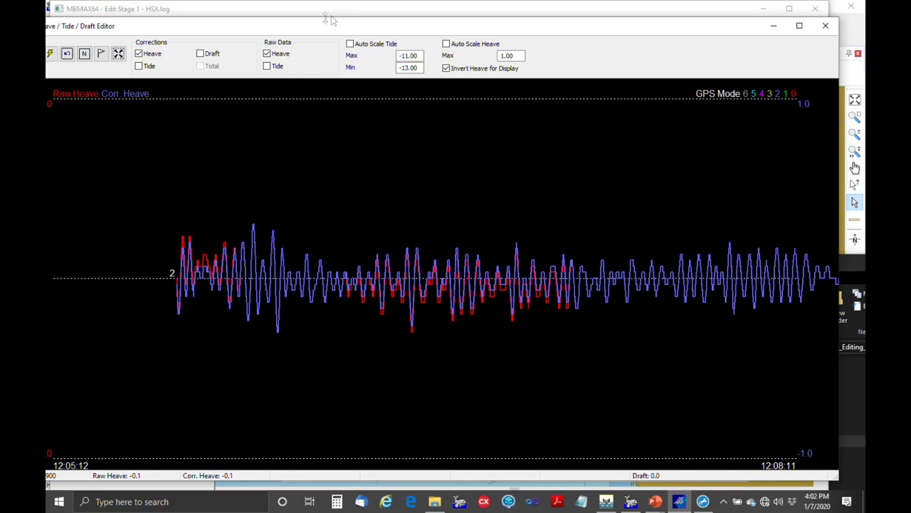
pyautogui.moveTo(320, 27); pyautogui.dragTo(340, 30)
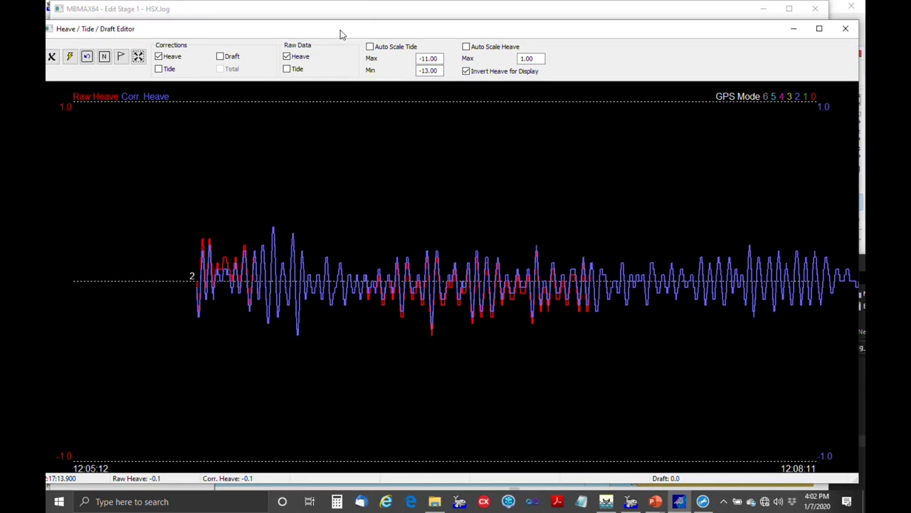
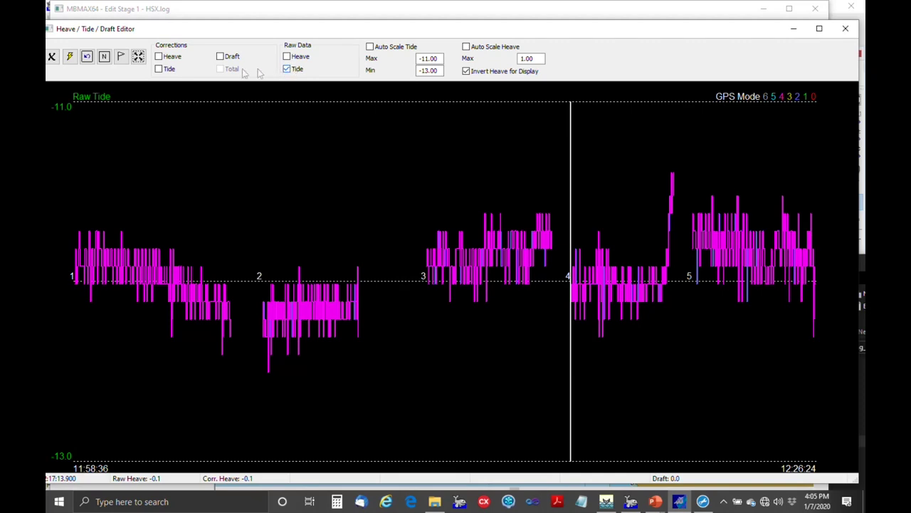
# Add the corrected tide trace and turn off Color by GPS Mode in the trace colour settings
pyautogui.click(159, 70)
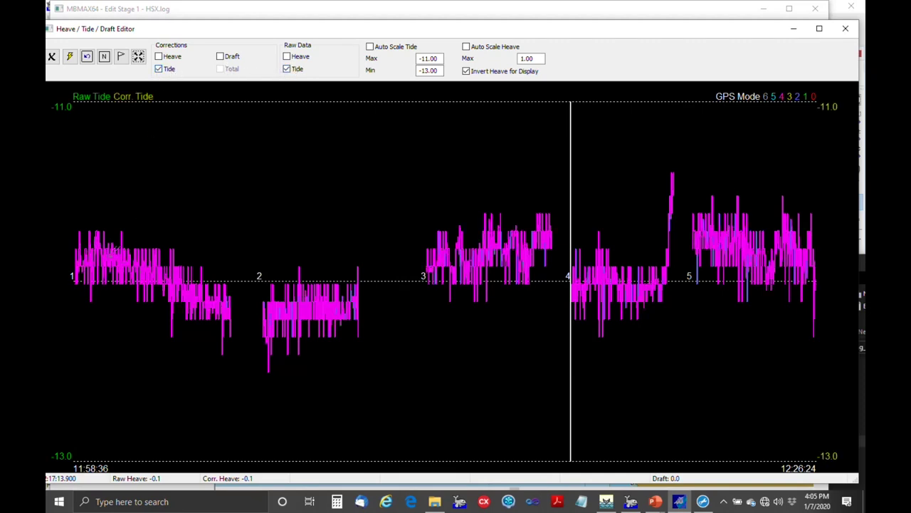
pyautogui.moveTo(401, 34); pyautogui.dragTo(489, 103)
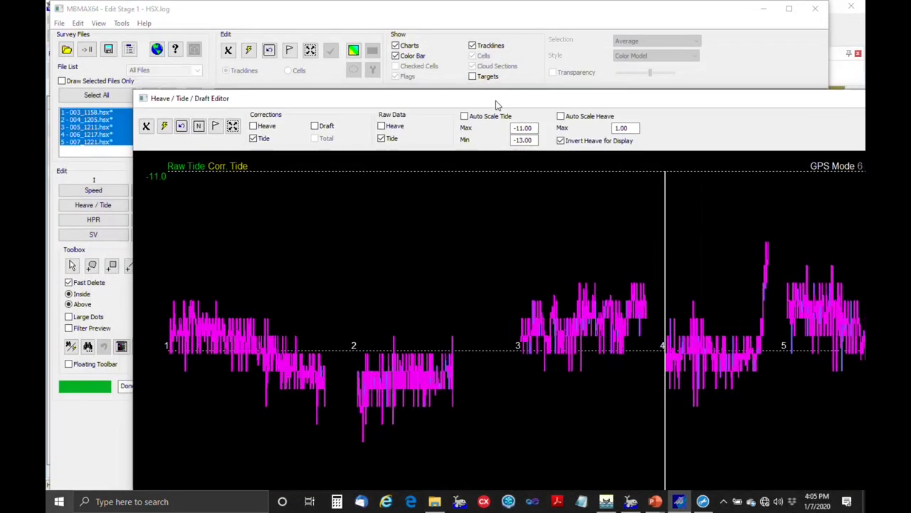
pyautogui.click(121, 347)
pyautogui.click(95, 112)
pyautogui.click(258, 341)
pyautogui.click(326, 341)
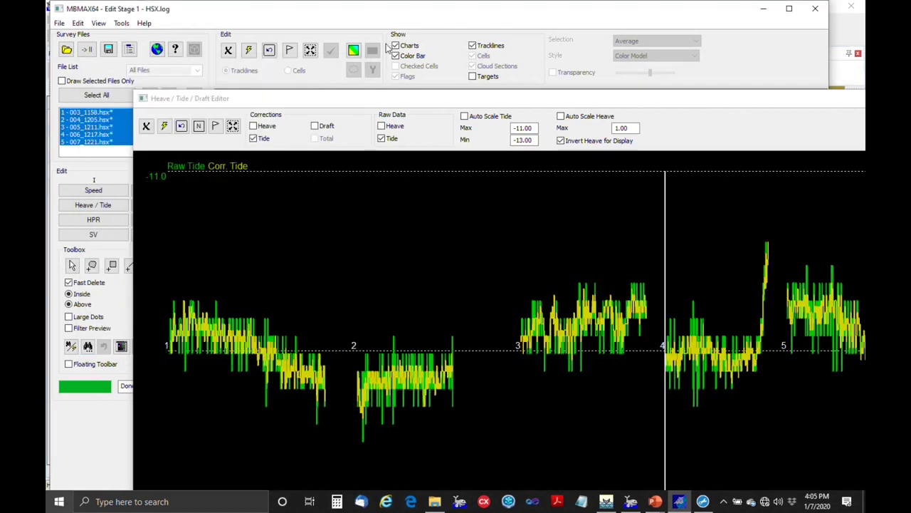
# Maximize the tide editor to review lines 1–5, then restore it and nudge it up-left
pyautogui.moveTo(368, 96); pyautogui.dragTo(305, 8)
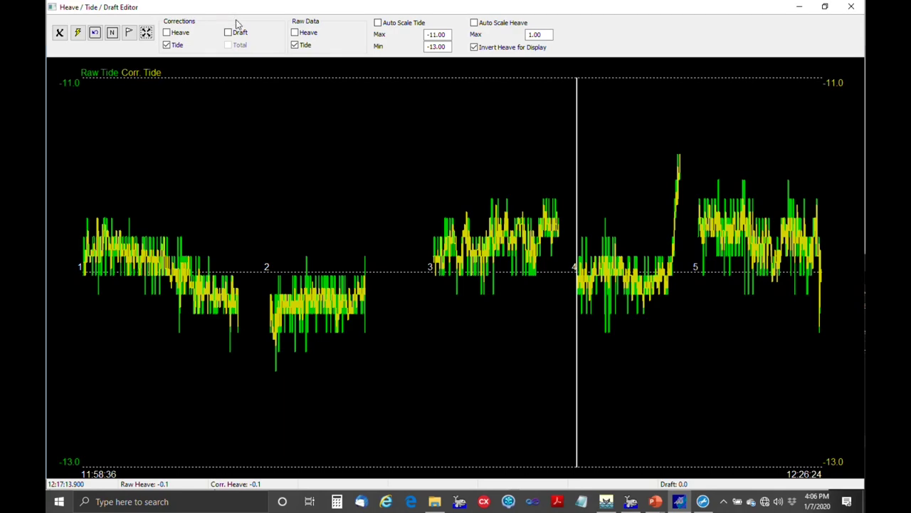
pyautogui.doubleClick(207, 14)
pyautogui.moveTo(227, 49); pyautogui.dragTo(204, 36)
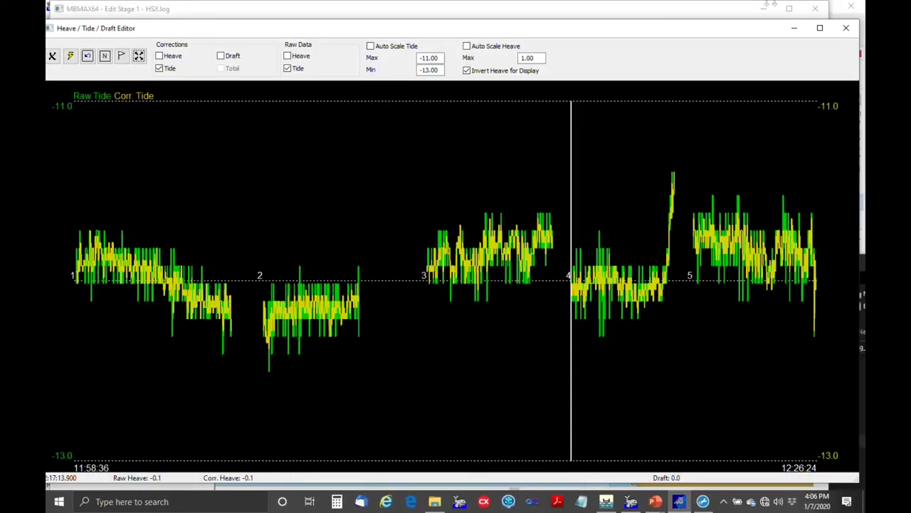
# Close the Heave/Tide/Draft Editor and bring up the HPR Editor beside the chart
pyautogui.click(846, 29)
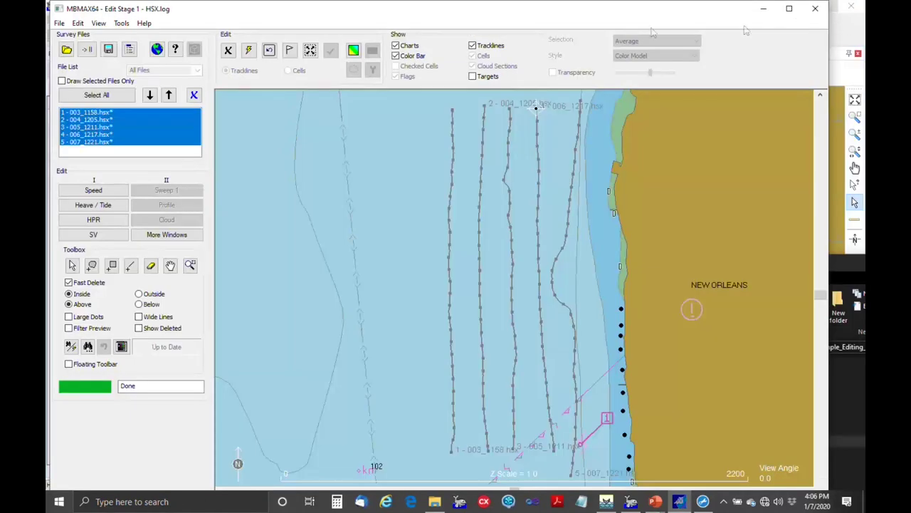
pyautogui.click(99, 221)
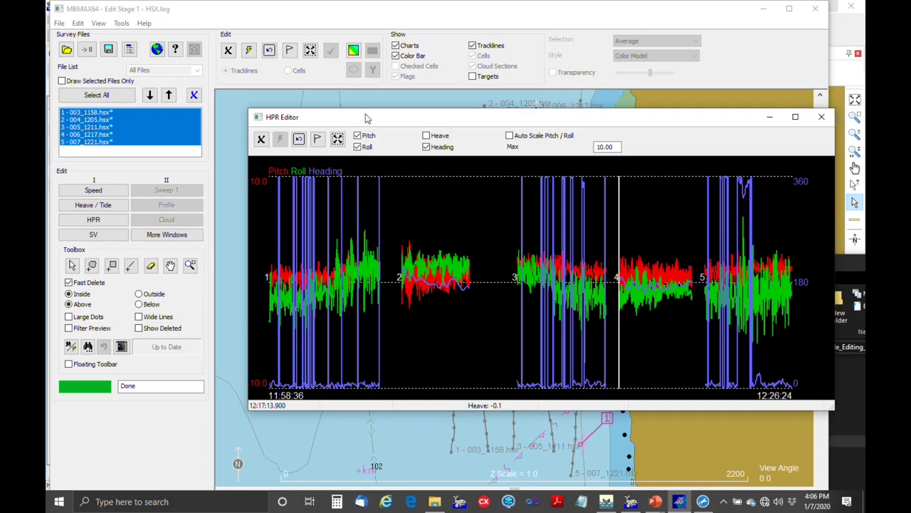
pyautogui.moveTo(367, 118); pyautogui.dragTo(276, 21)
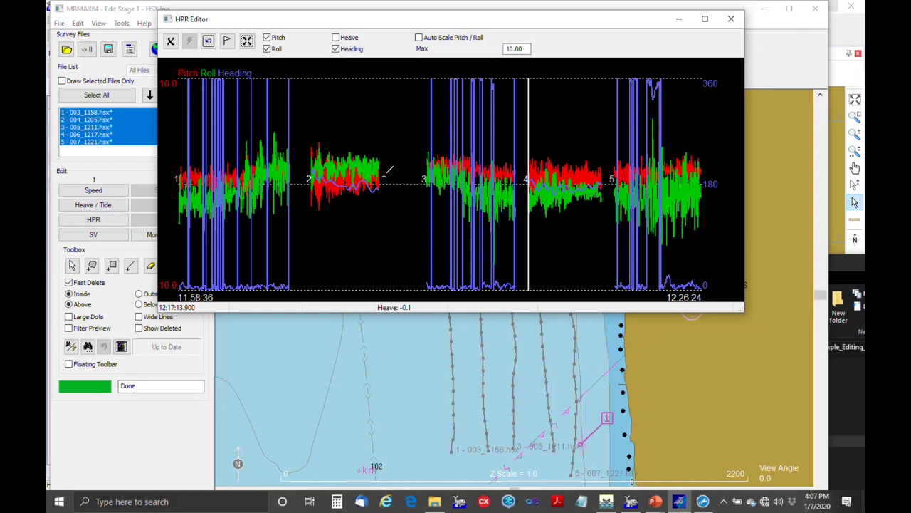
# Hide and re-show the heading traces, then close the HPR Editor
pyautogui.click(351, 52)
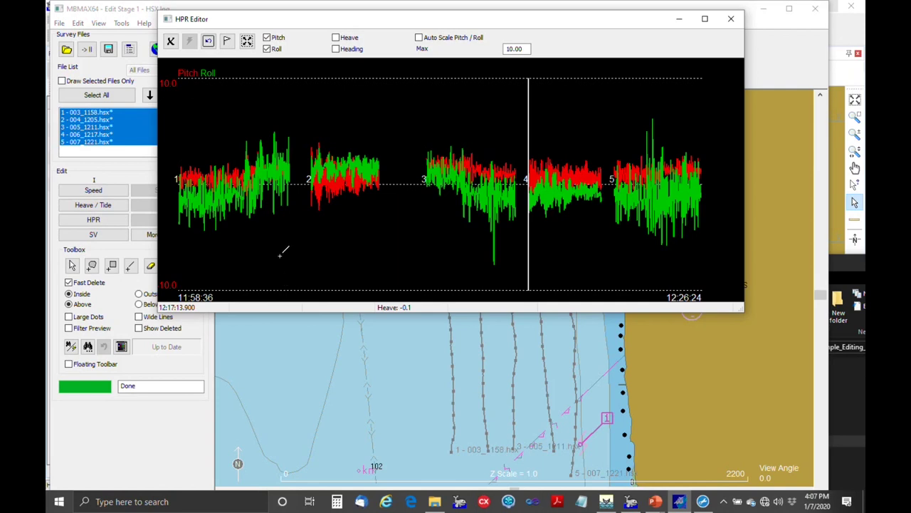
pyautogui.click(339, 51)
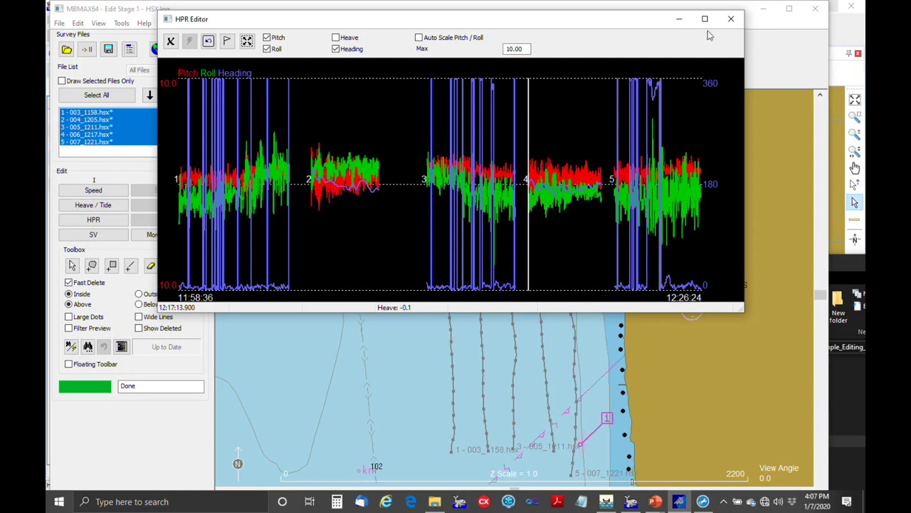
pyautogui.click(731, 20)
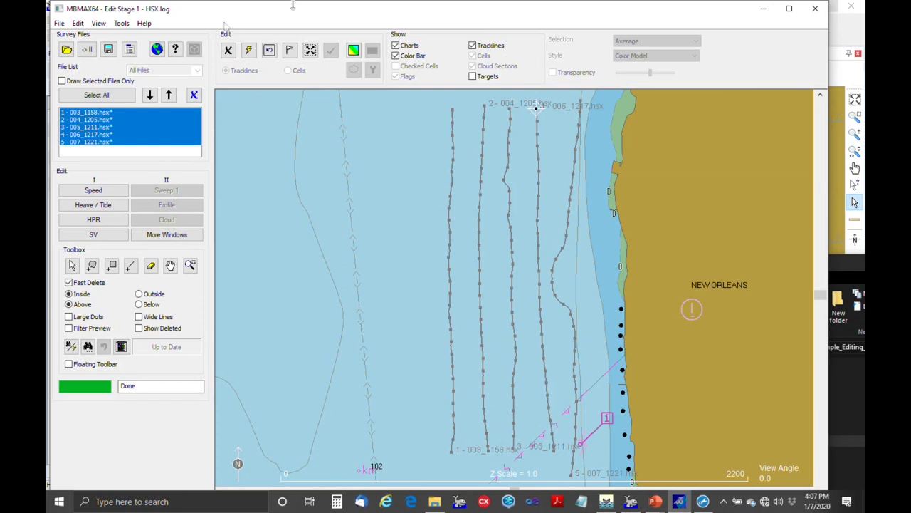
# Open the SV Editor at the top-left and add a vertex to the white SV profile
pyautogui.click(103, 235)
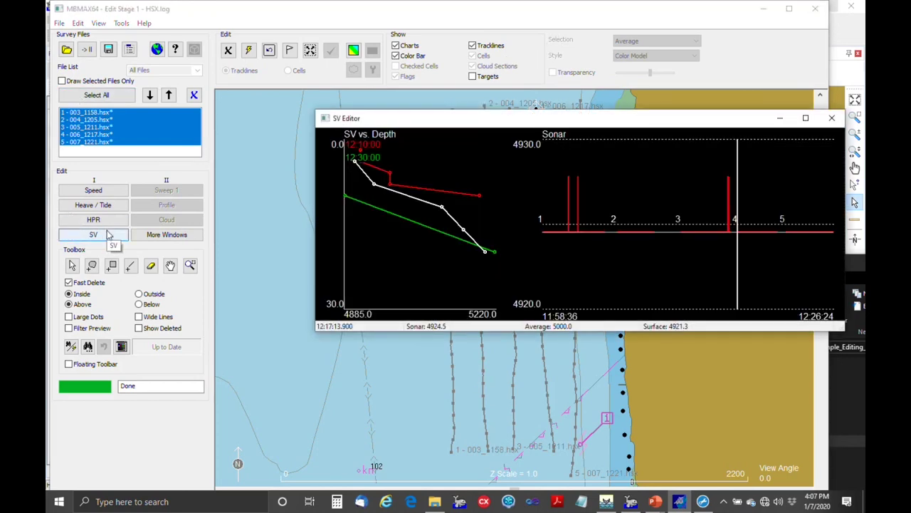
pyautogui.moveTo(410, 118); pyautogui.dragTo(196, 42)
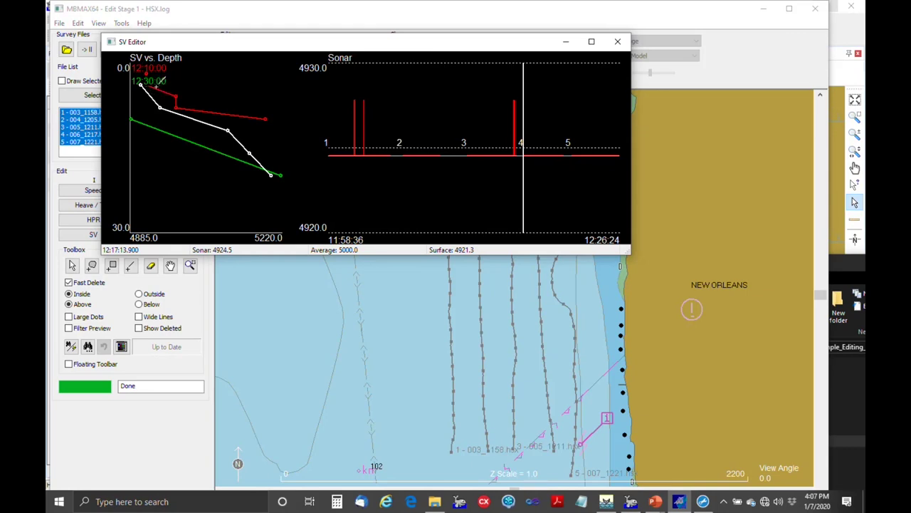
pyautogui.click(176, 111)
# Step the sonar time cursor to 12:12:17.167 and 12:13:54.760, then open Read Parameters
pyautogui.click(500, 153)
pyautogui.click(486, 153)
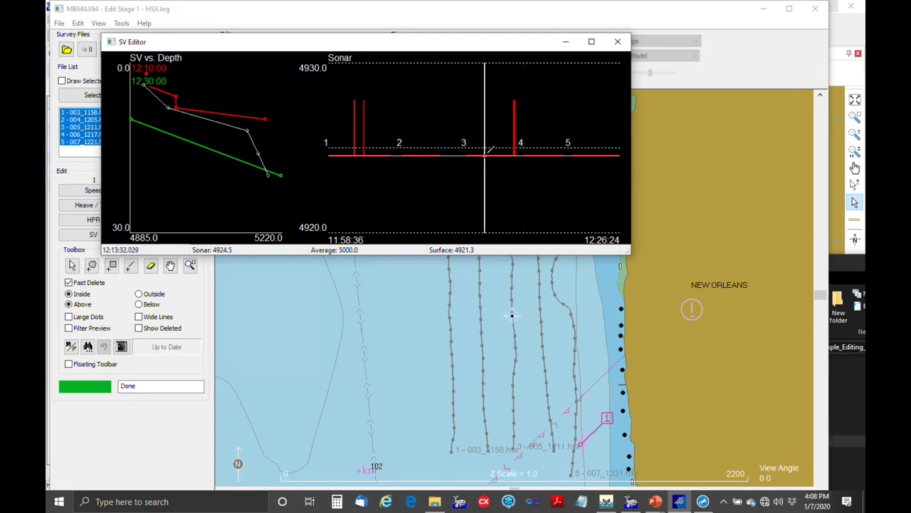
pyautogui.click(471, 154)
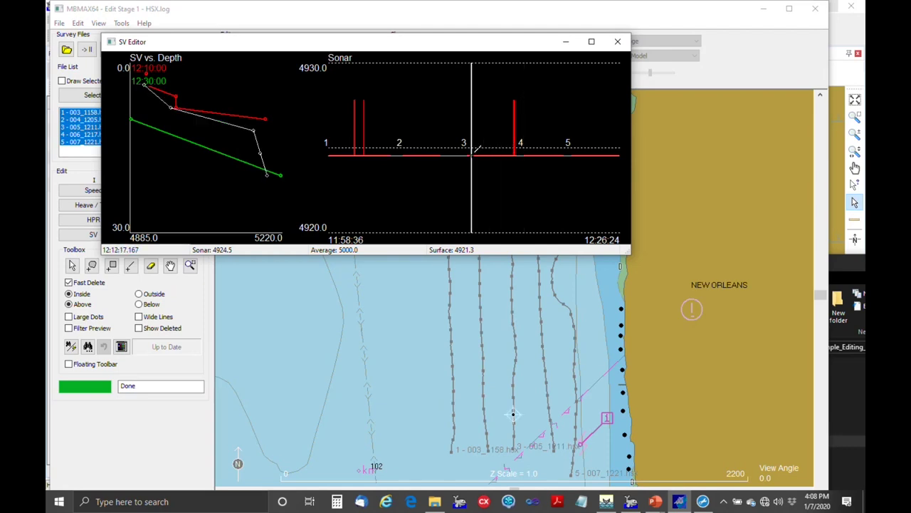
pyautogui.click(489, 154)
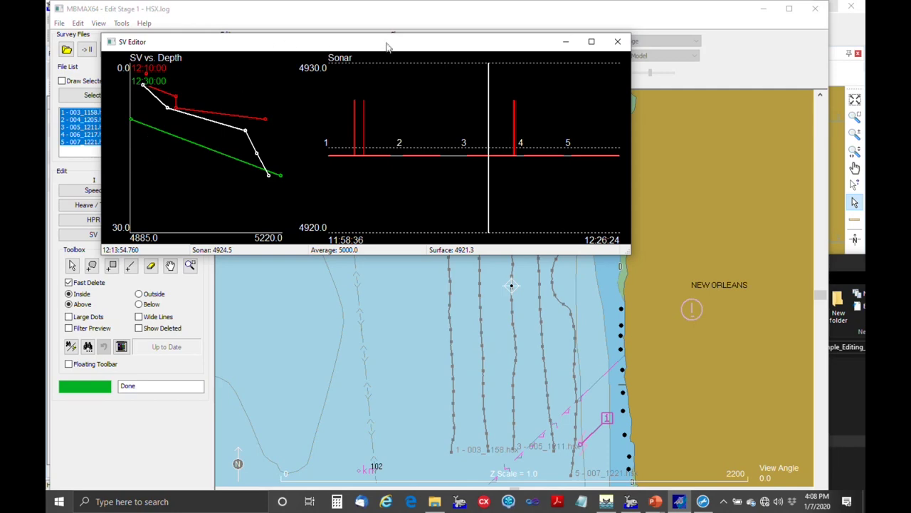
pyautogui.moveTo(388, 43); pyautogui.dragTo(471, 121)
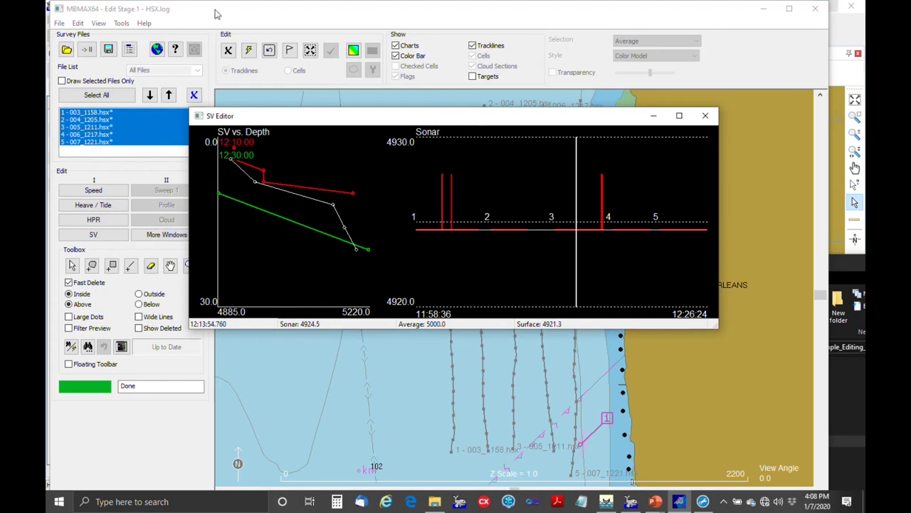
pyautogui.click(129, 51)
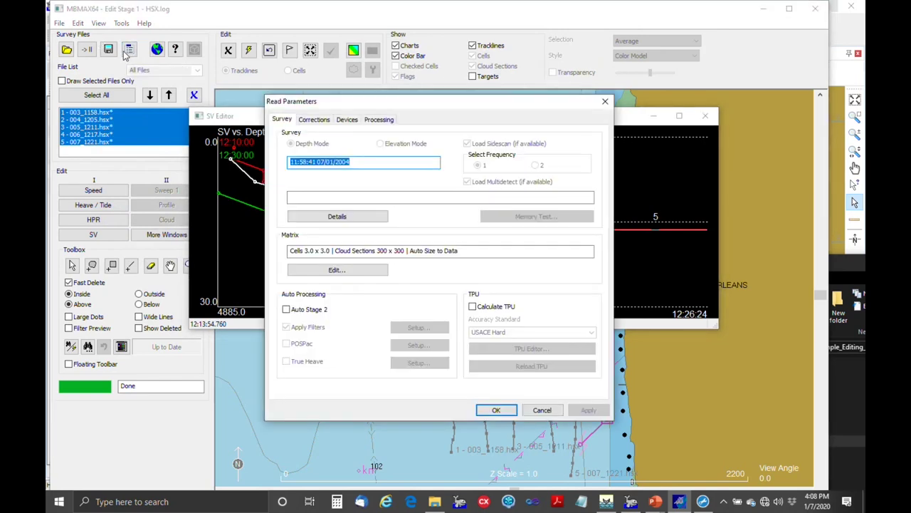
# In the VEL File cast settings, try Time and Position interpolation, keep Time, and confirm both dialogs
pyautogui.click(303, 122)
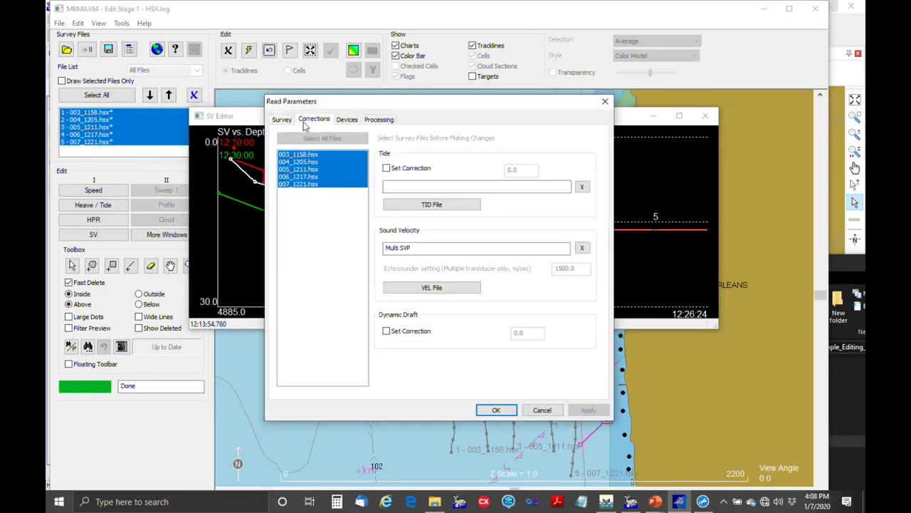
pyautogui.click(447, 288)
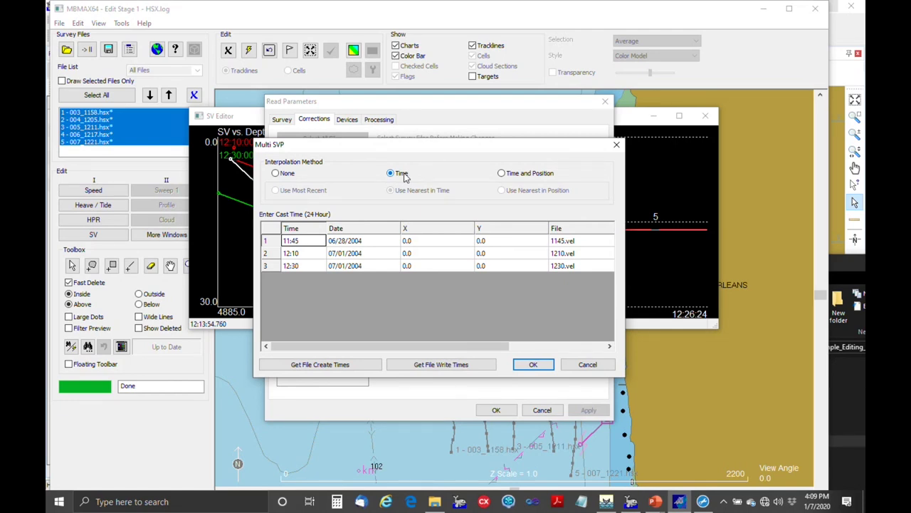
pyautogui.click(529, 175)
pyautogui.click(391, 173)
pyautogui.click(533, 364)
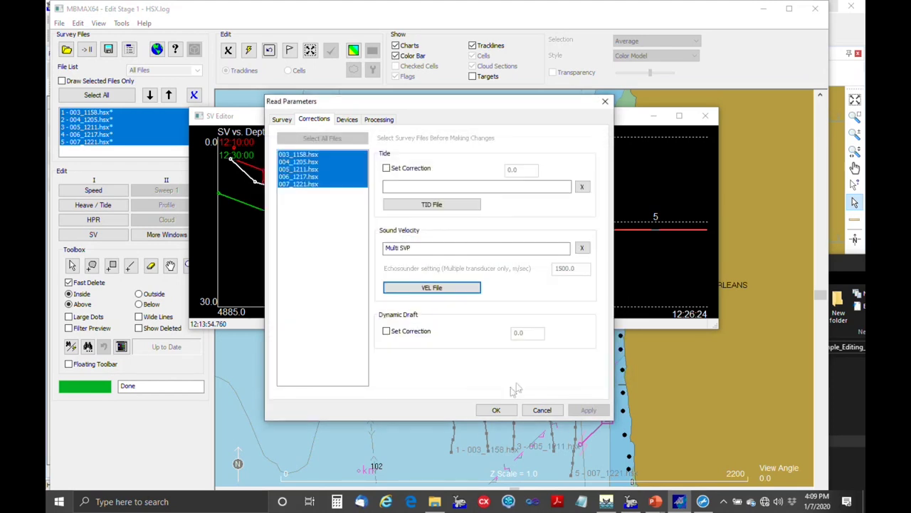
pyautogui.click(497, 410)
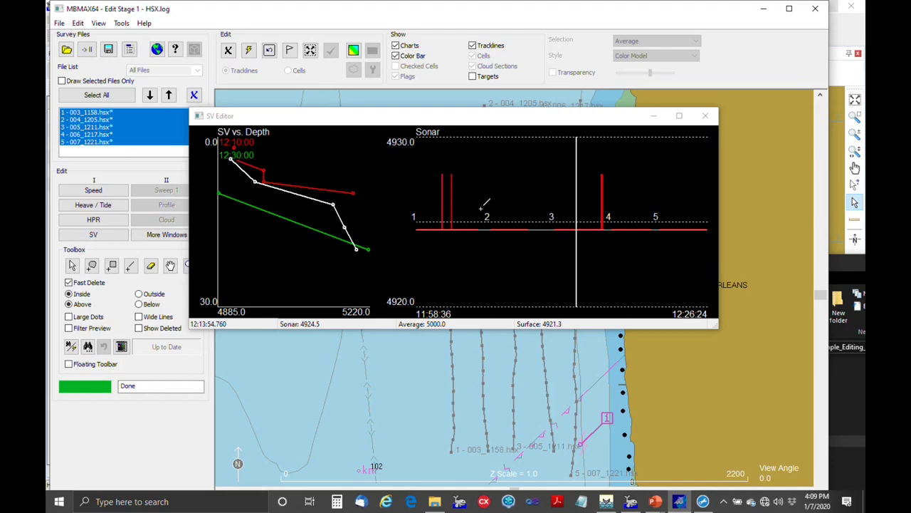
# Sweep-delete the red sonar sound velocity spikes near lines 2 and 4
pyautogui.moveTo(471, 120); pyautogui.dragTo(568, 118)
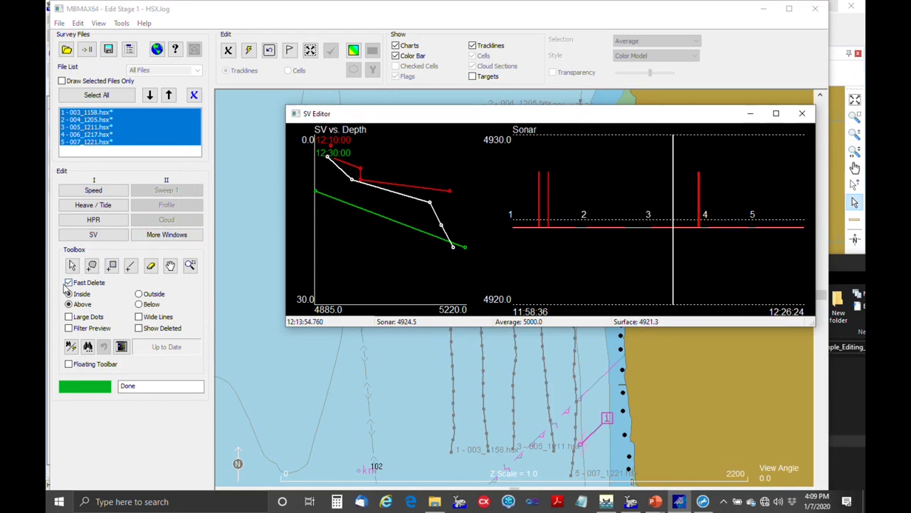
pyautogui.click(131, 265)
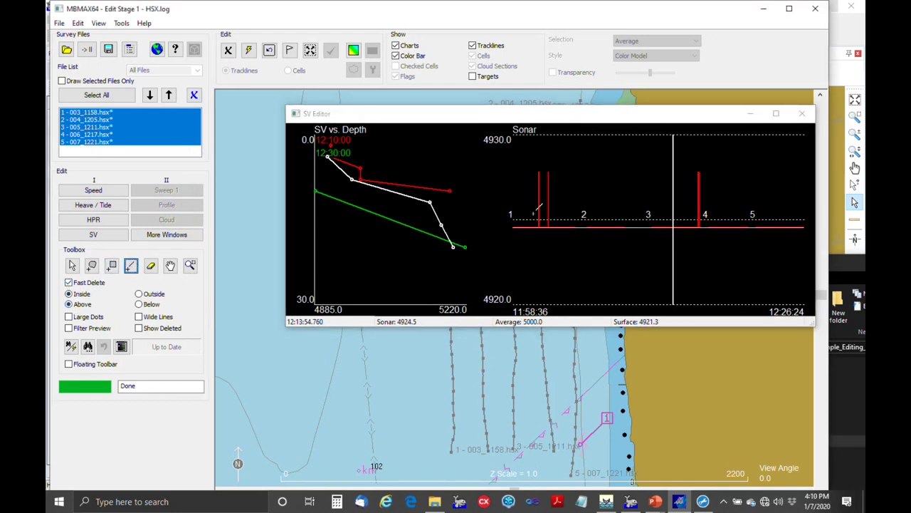
pyautogui.moveTo(540, 213); pyautogui.dragTo(562, 212)
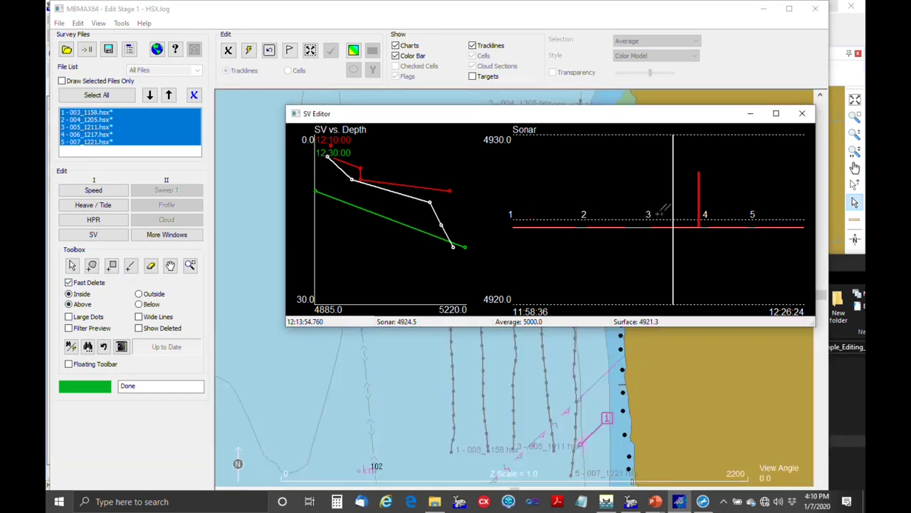
pyautogui.moveTo(685, 211); pyautogui.dragTo(740, 211)
# Close the SV Editor and glance at the Tools menu without choosing anything
pyautogui.click(803, 114)
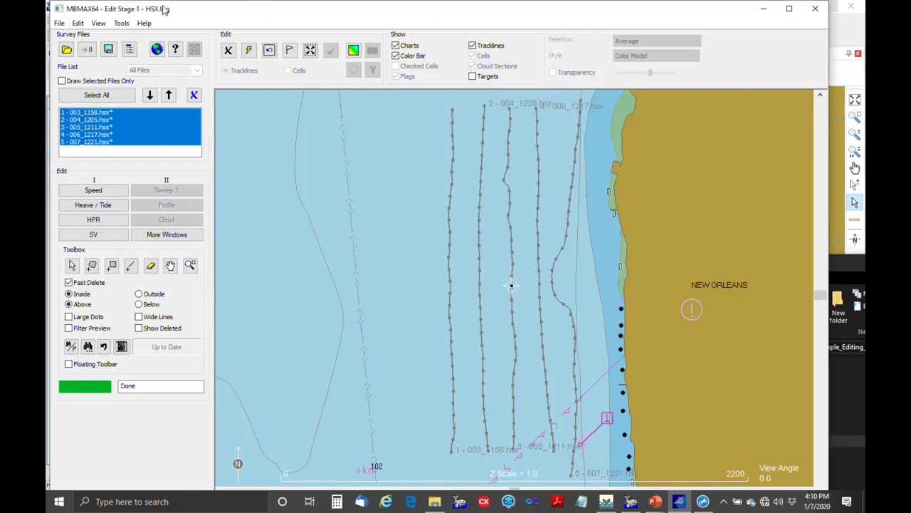
pyautogui.click(121, 23)
pyautogui.click(123, 22)
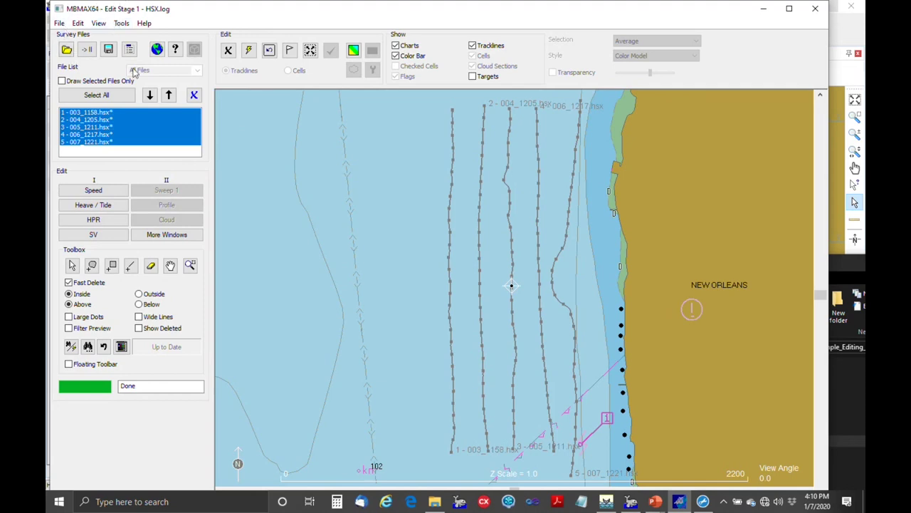
pyautogui.click(88, 50)
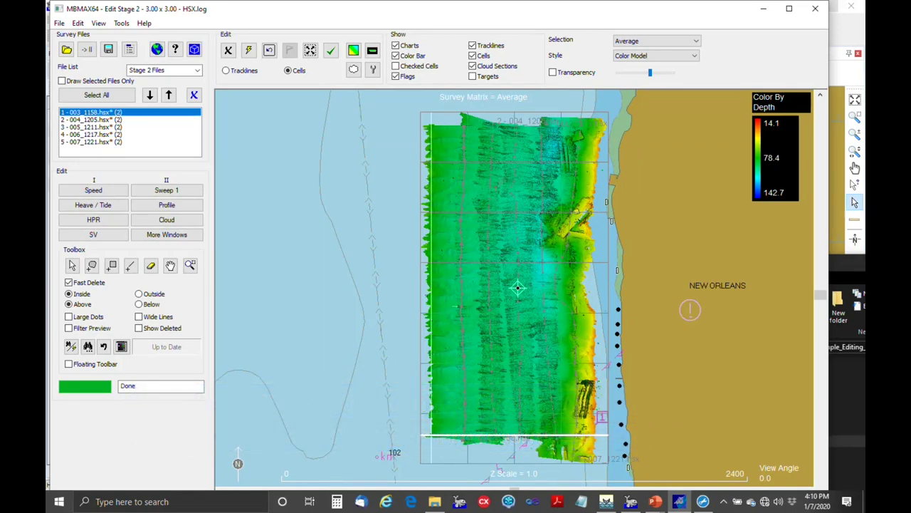
pyautogui.scroll(3, 492, 138)
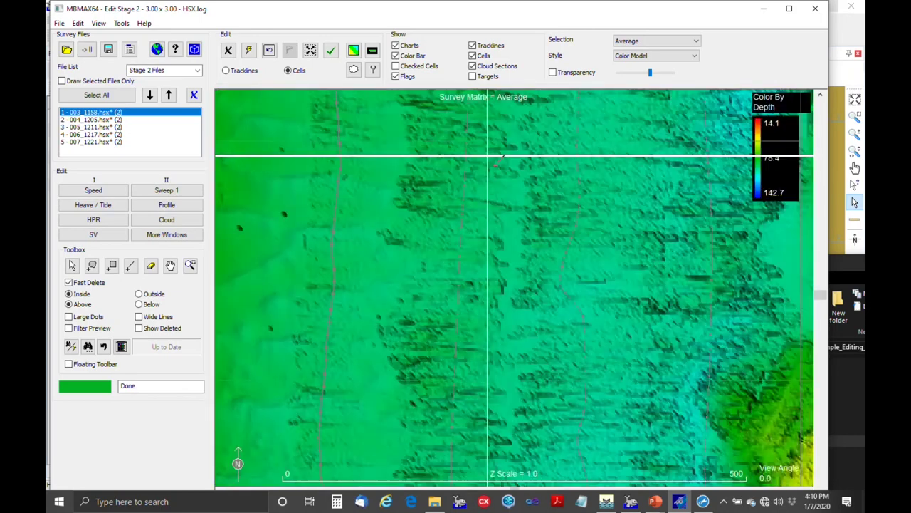
pyautogui.scroll(3, 500, 159)
pyautogui.scroll(2, 497, 162)
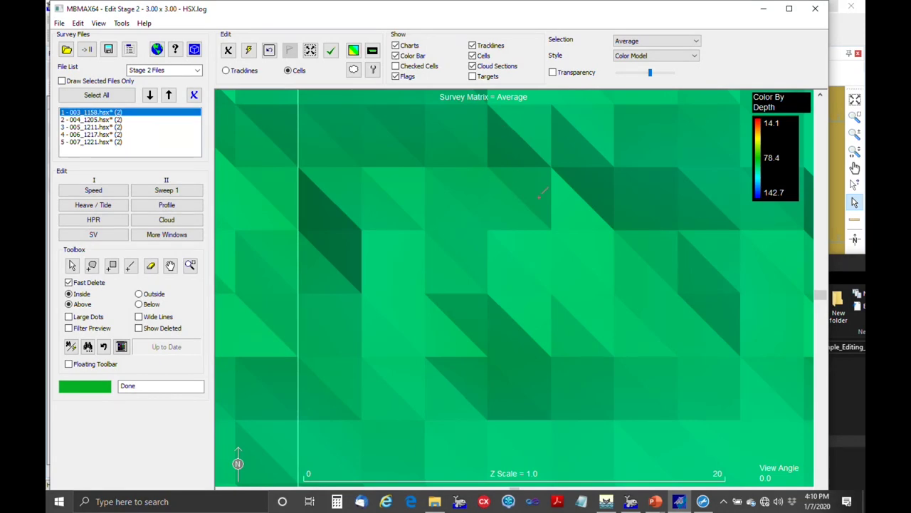
pyautogui.scroll(-5, 539, 198)
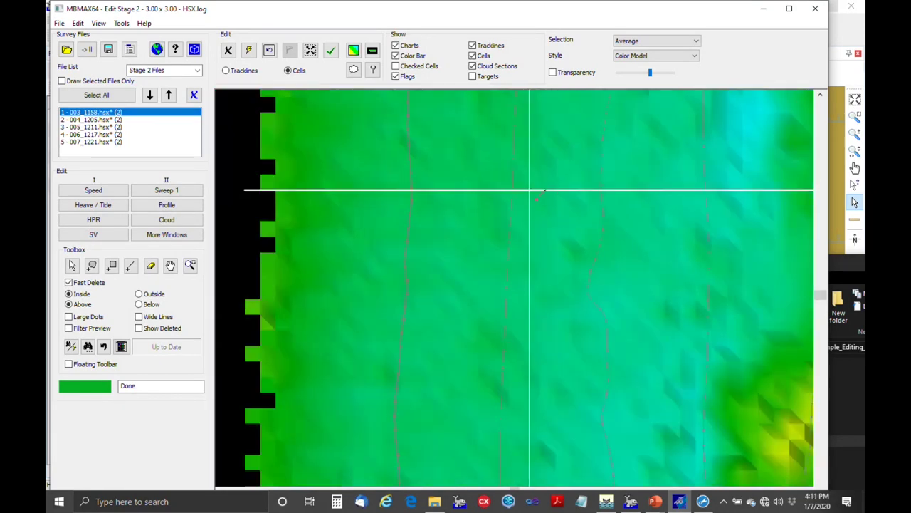
pyautogui.scroll(-4, 539, 197)
pyautogui.scroll(6, 539, 197)
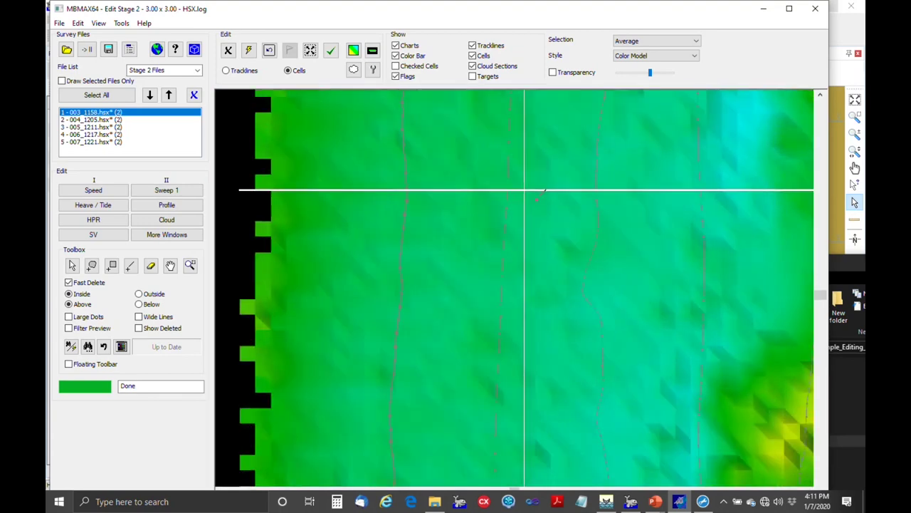
pyautogui.scroll(-3, 539, 197)
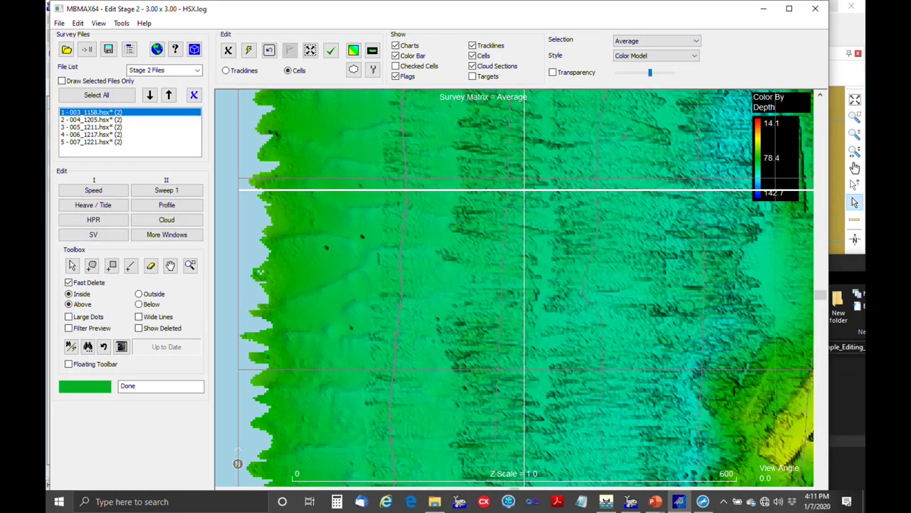
# Switch the matrix surface to Median, back to Average, and zoom the map out
pyautogui.click(697, 43)
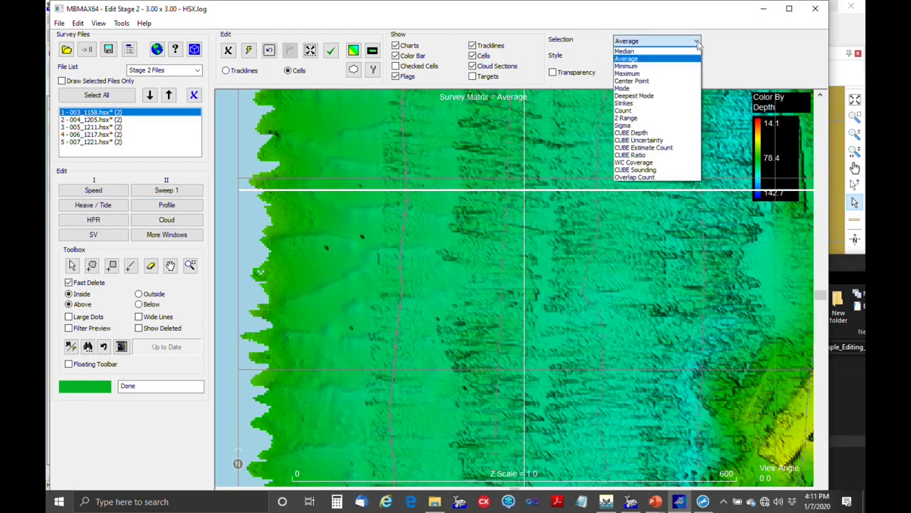
pyautogui.click(659, 51)
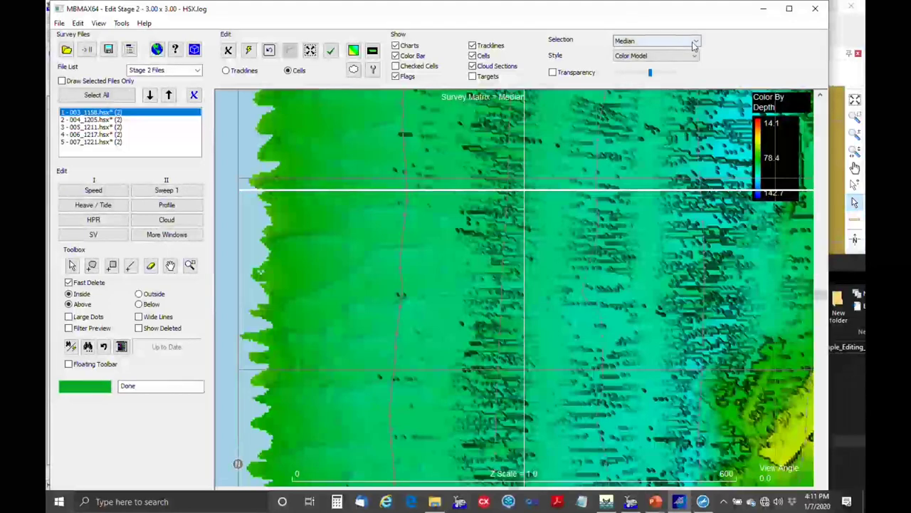
pyautogui.click(695, 43)
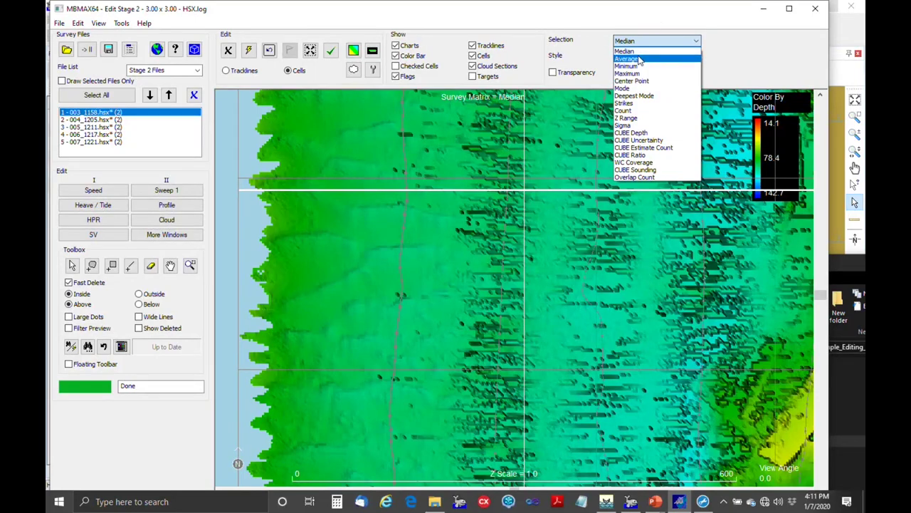
pyautogui.click(640, 61)
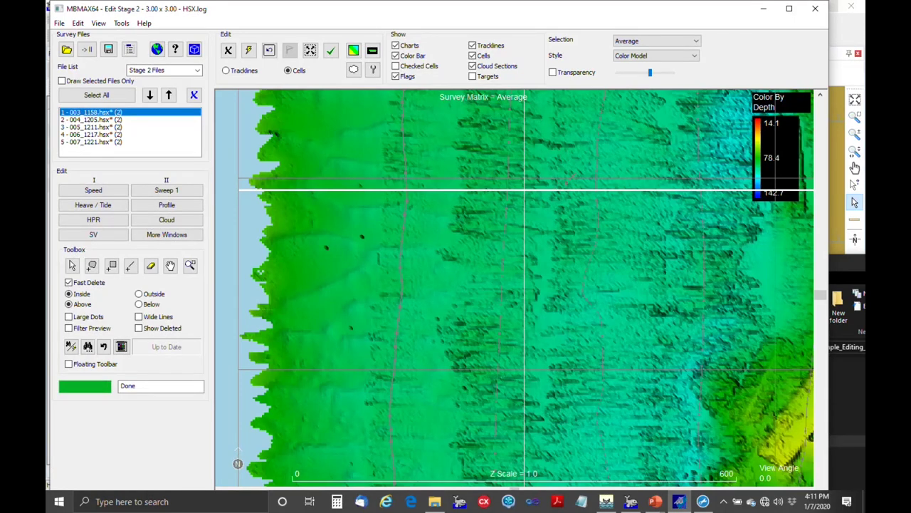
pyautogui.scroll(-3, 810, 276)
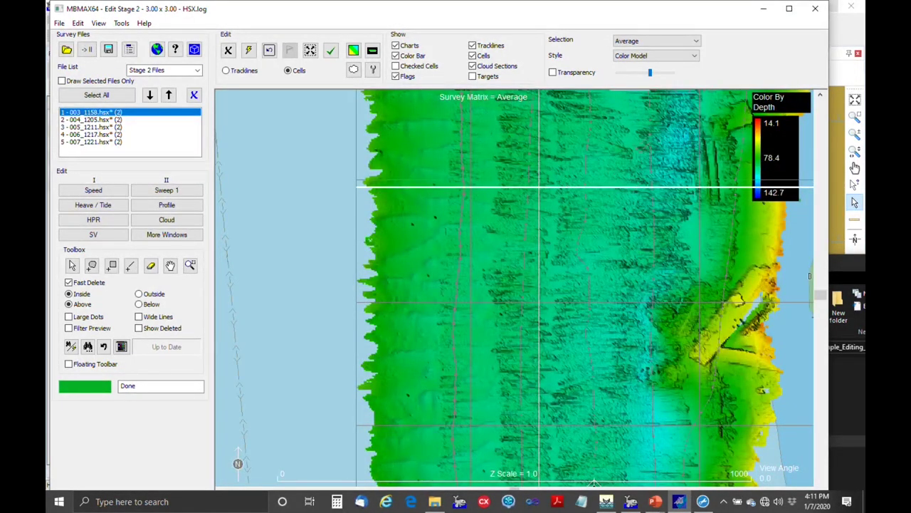
# Inspect the VEL File cast times, then clear the Multi SVP correction and OK to reprocess
pyautogui.click(130, 49)
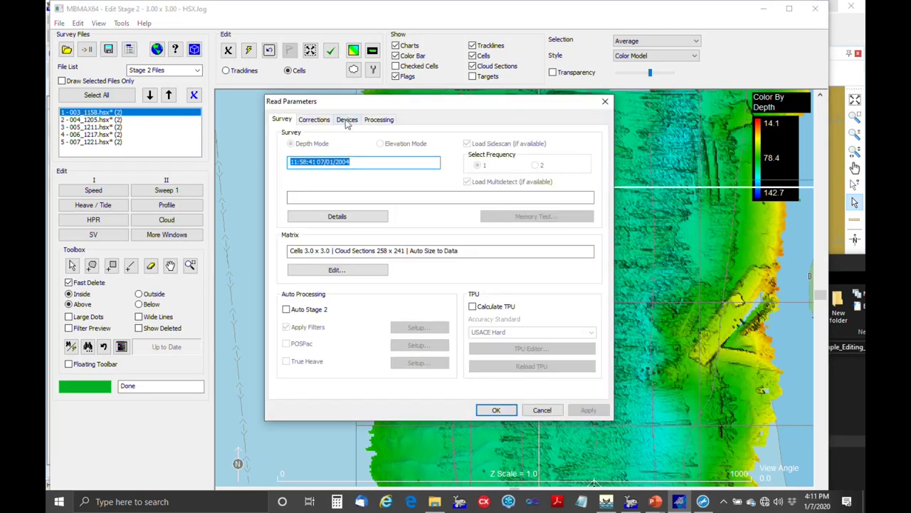
pyautogui.click(322, 121)
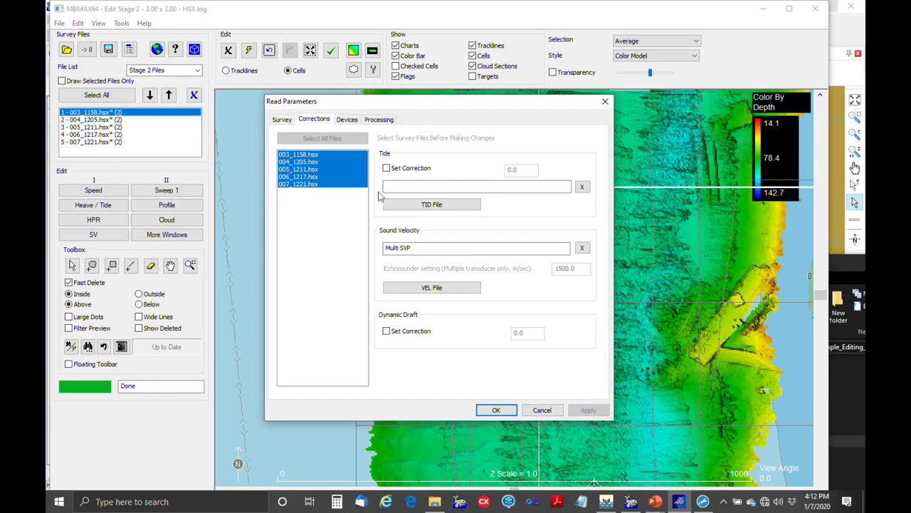
pyautogui.click(426, 289)
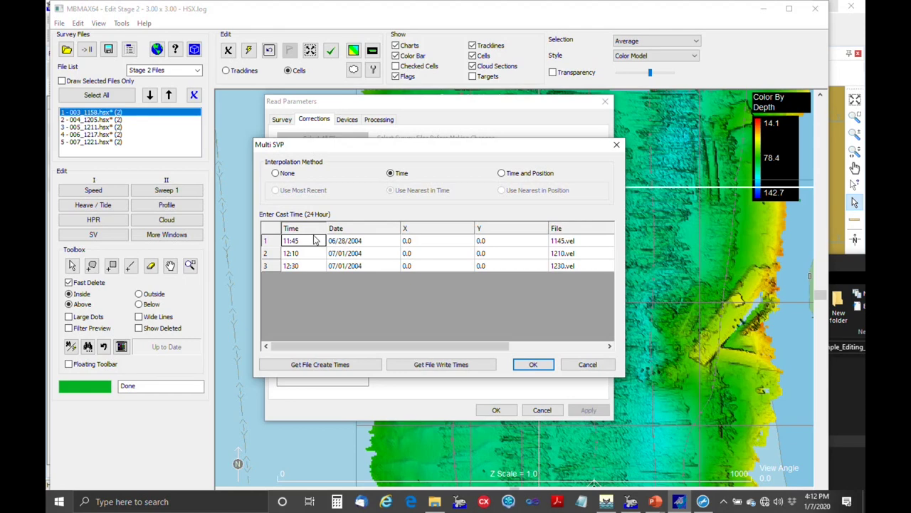
pyautogui.click(608, 364)
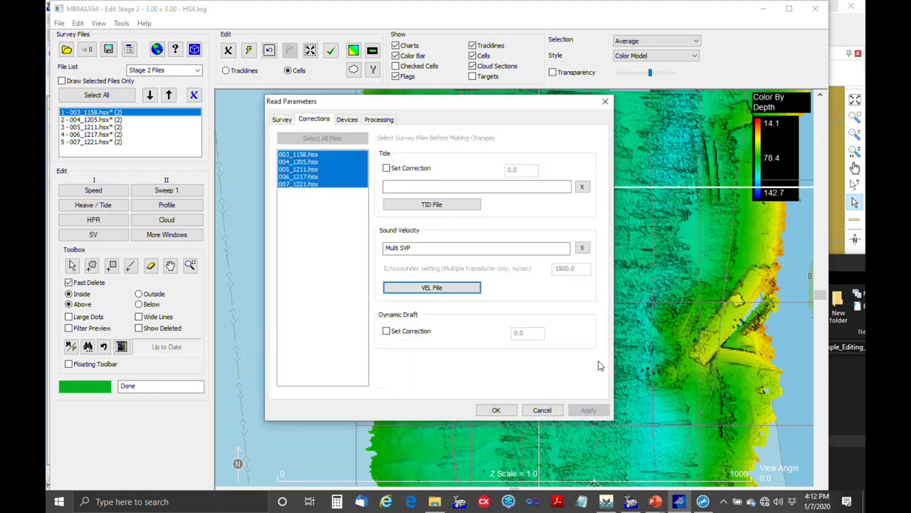
pyautogui.click(583, 249)
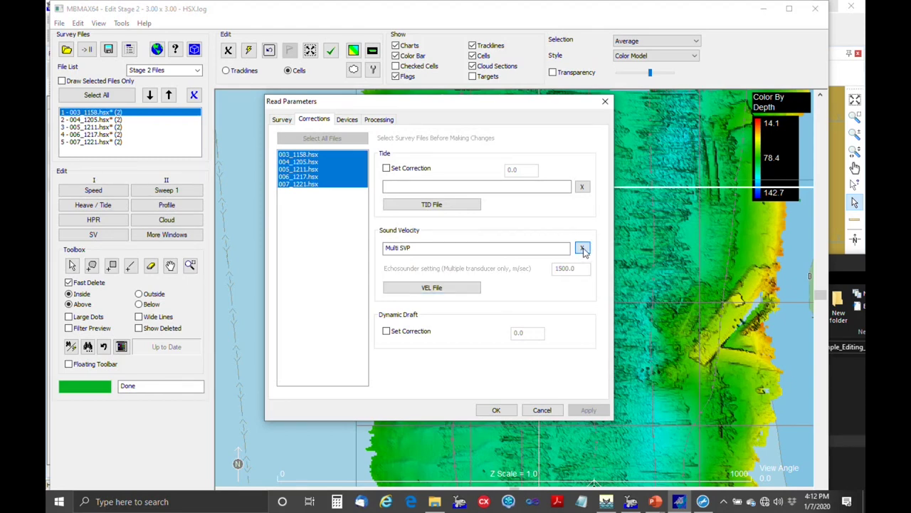
pyautogui.click(500, 415)
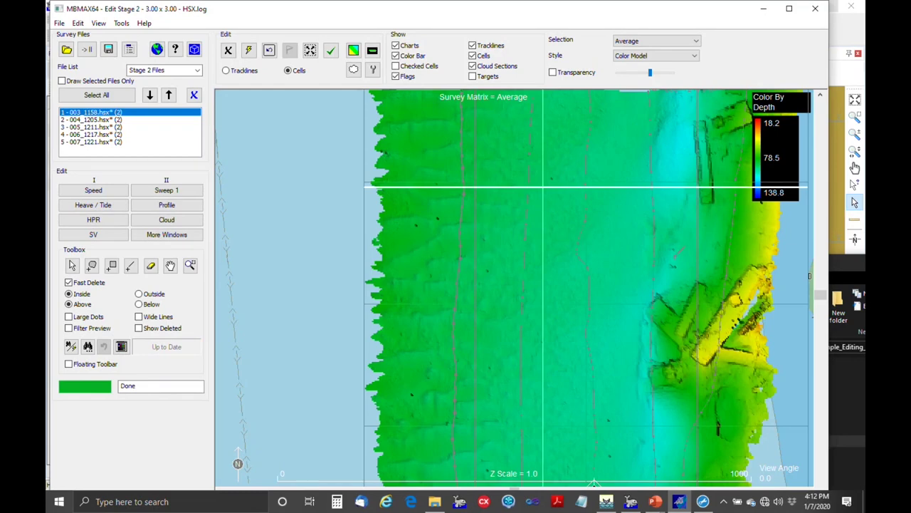
# Pan to the shoreline and uncheck Auto Scale Count Colors in the map's Color Settings
pyautogui.moveTo(593, 483); pyautogui.dragTo(493, 478)
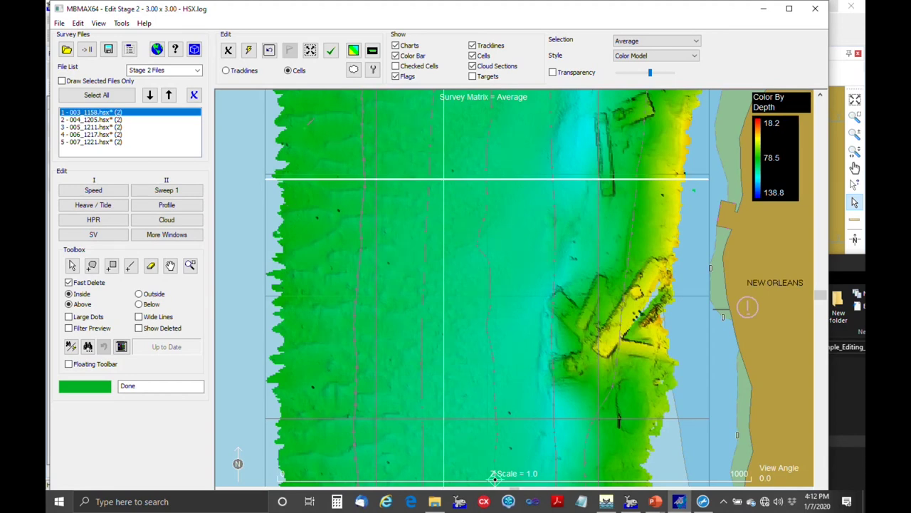
pyautogui.rightClick(307, 127)
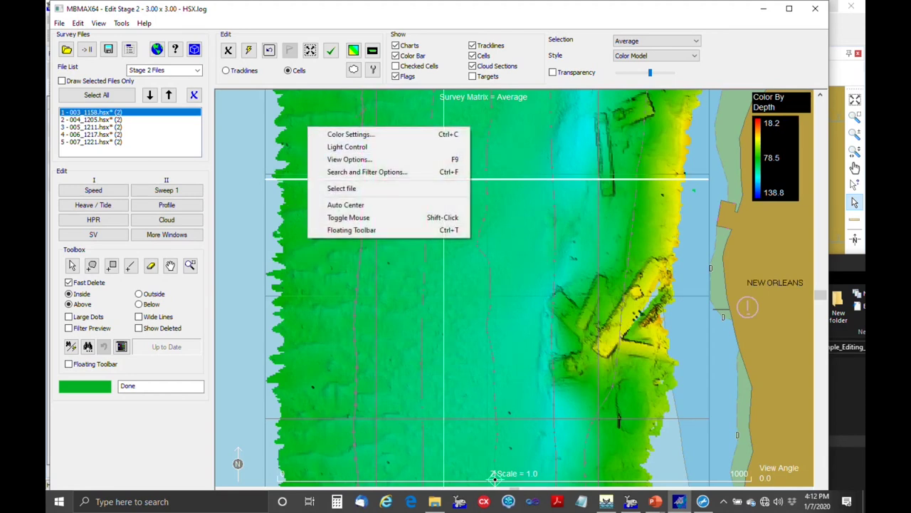
pyautogui.click(357, 134)
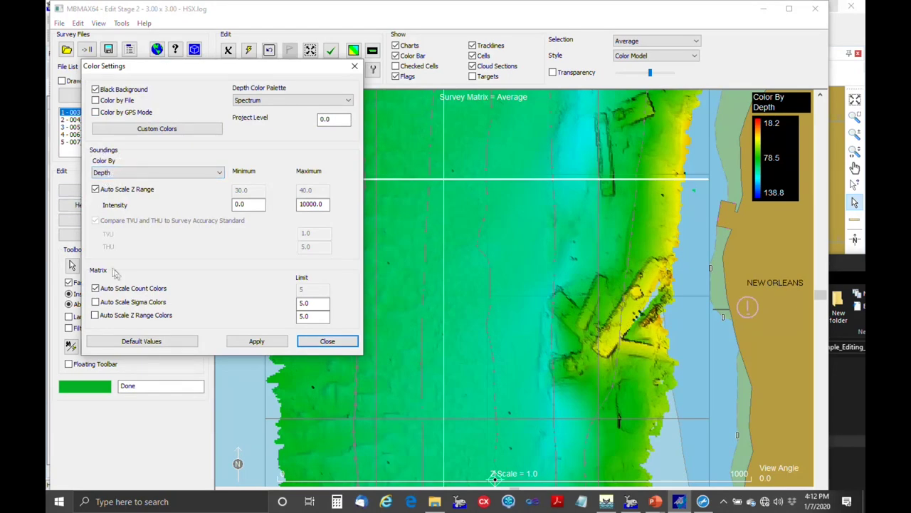
pyautogui.click(95, 289)
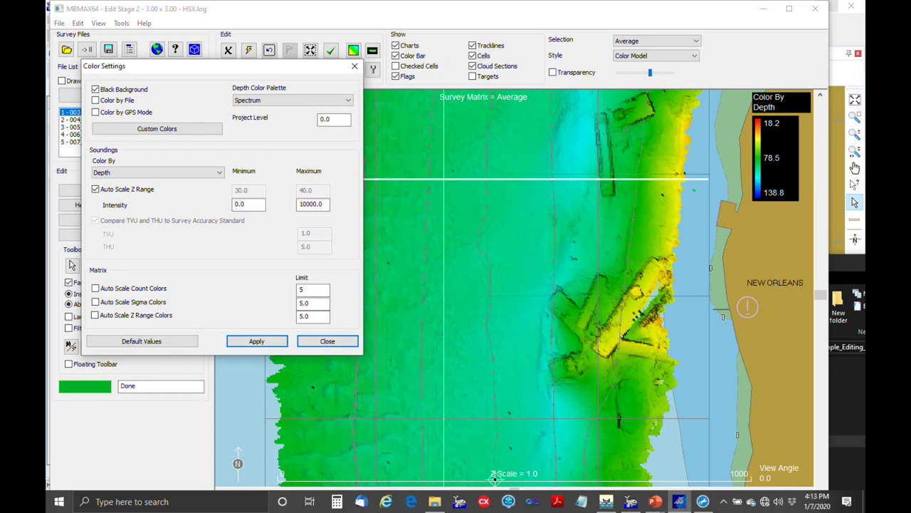
pyautogui.click(328, 342)
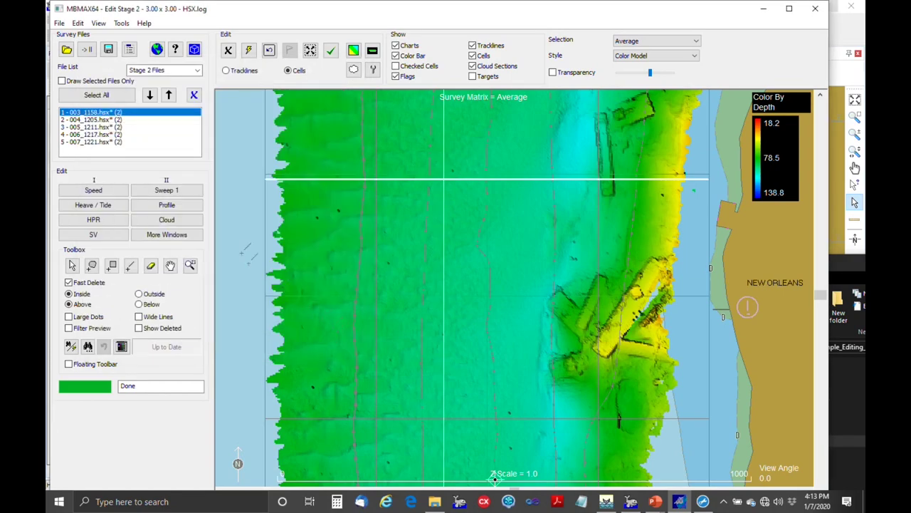
# Open Sweep Window 1 for 005_1211 and tilt it to see the swath surface
pyautogui.click(179, 193)
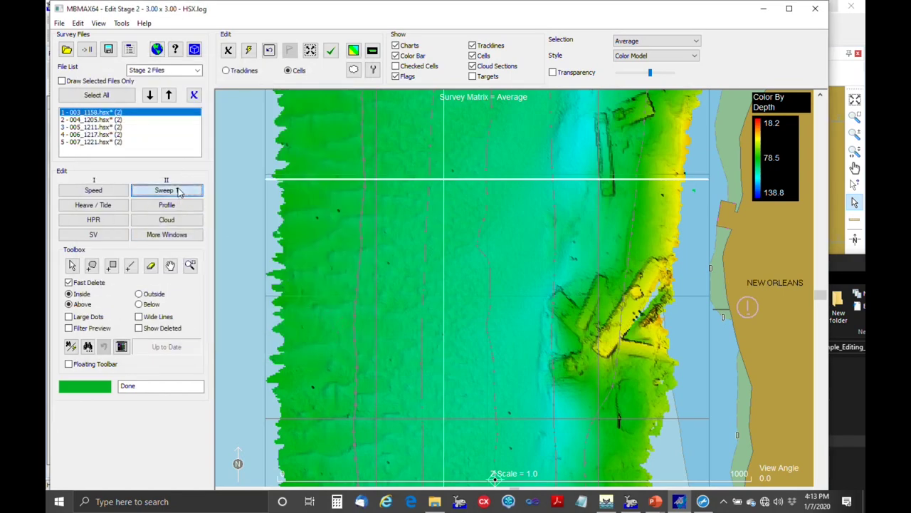
pyautogui.moveTo(698, 23); pyautogui.dragTo(488, 54)
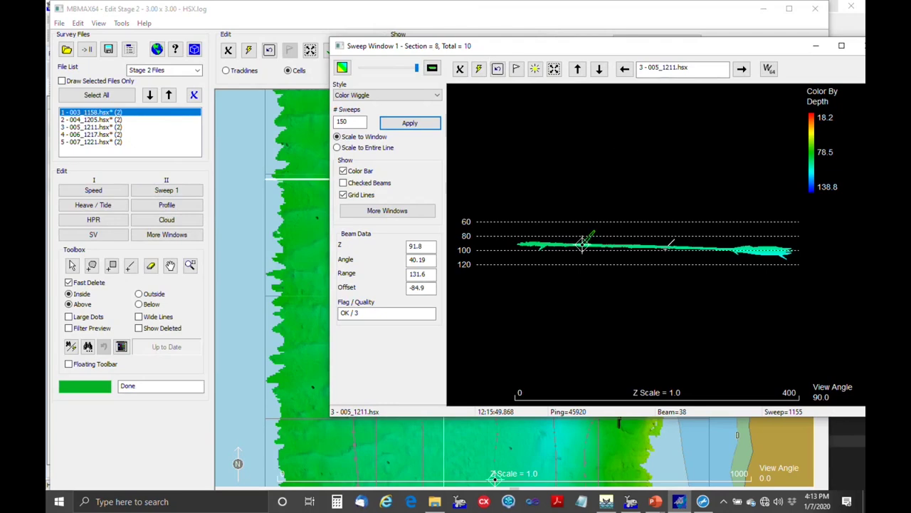
pyautogui.moveTo(669, 245); pyautogui.dragTo(673, 276)
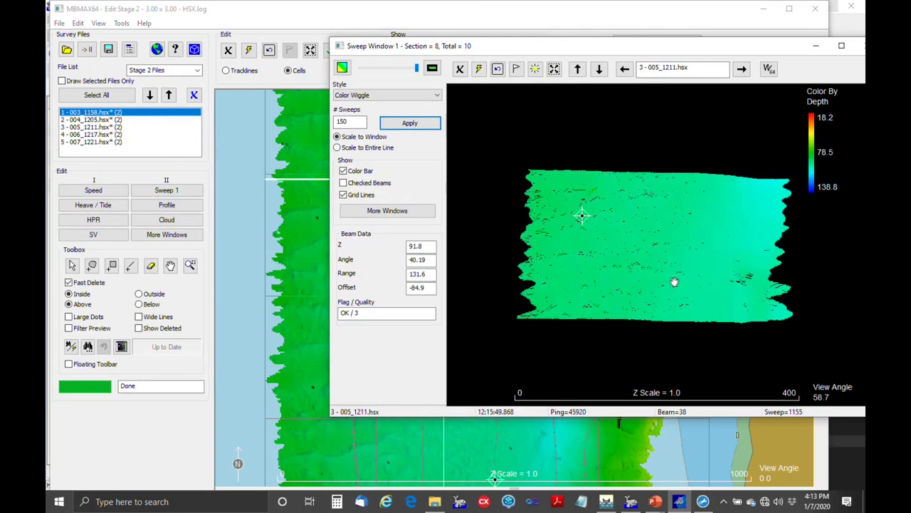
pyautogui.scroll(2, 657, 249)
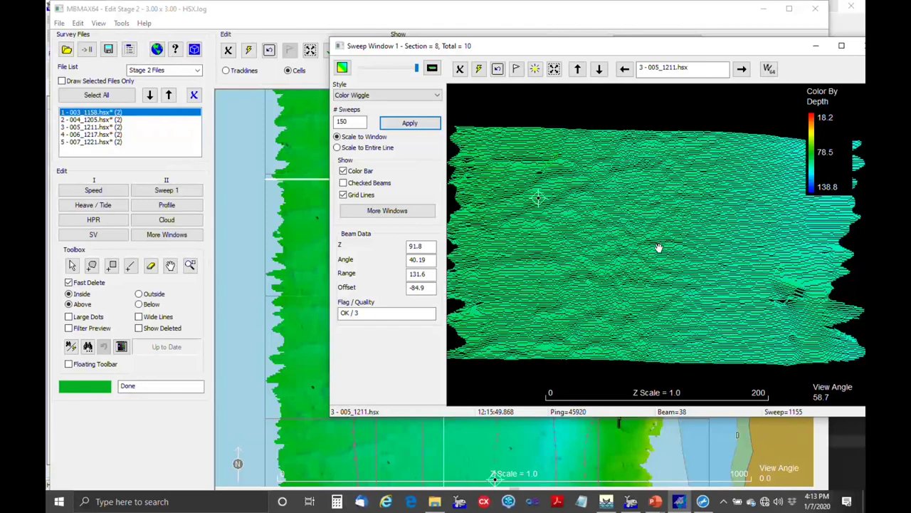
# Render the 150 sweeps as a Color Model surface and centre it in plan view
pyautogui.click(436, 95)
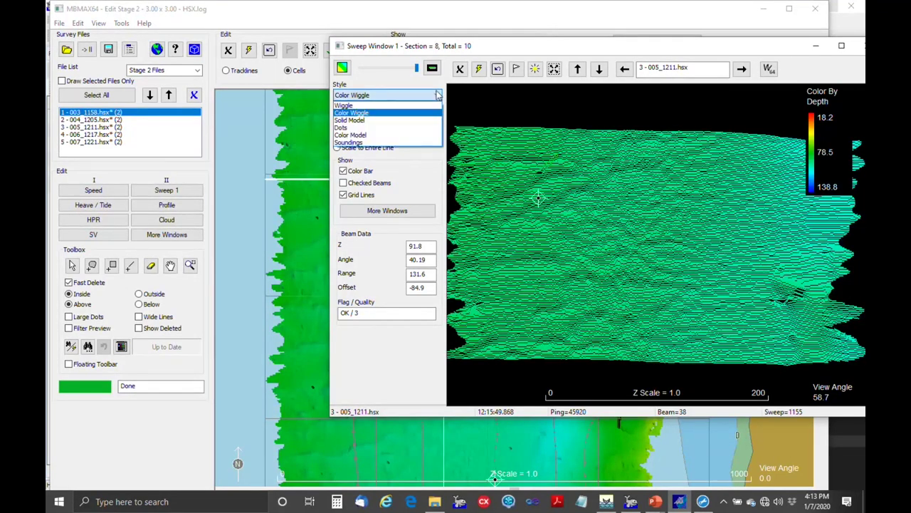
pyautogui.click(368, 135)
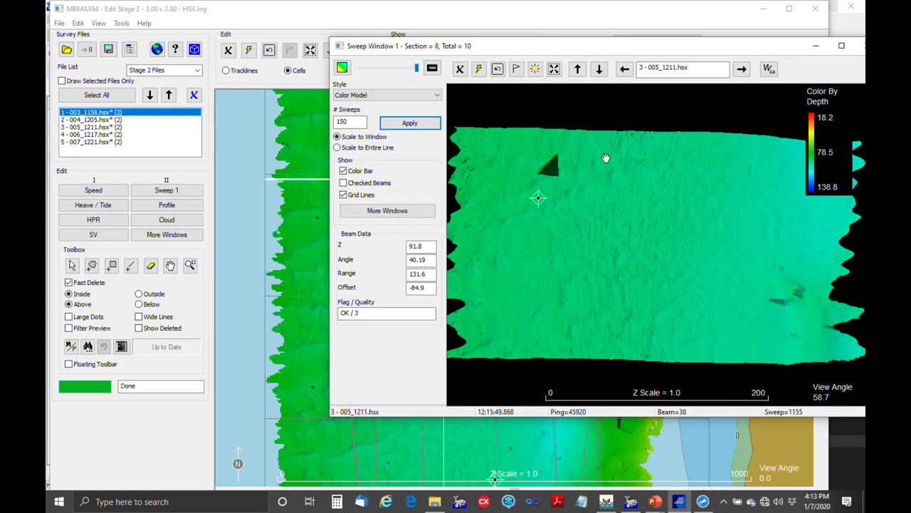
pyautogui.click(432, 69)
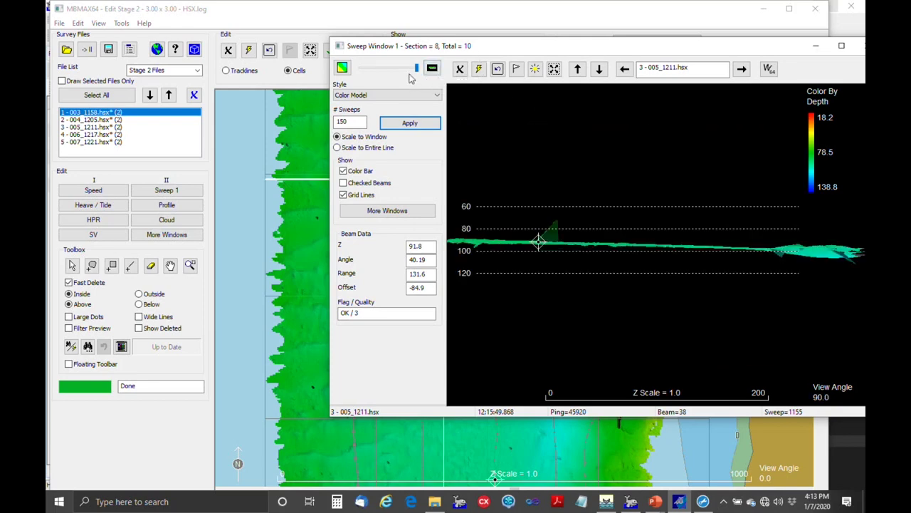
pyautogui.click(341, 68)
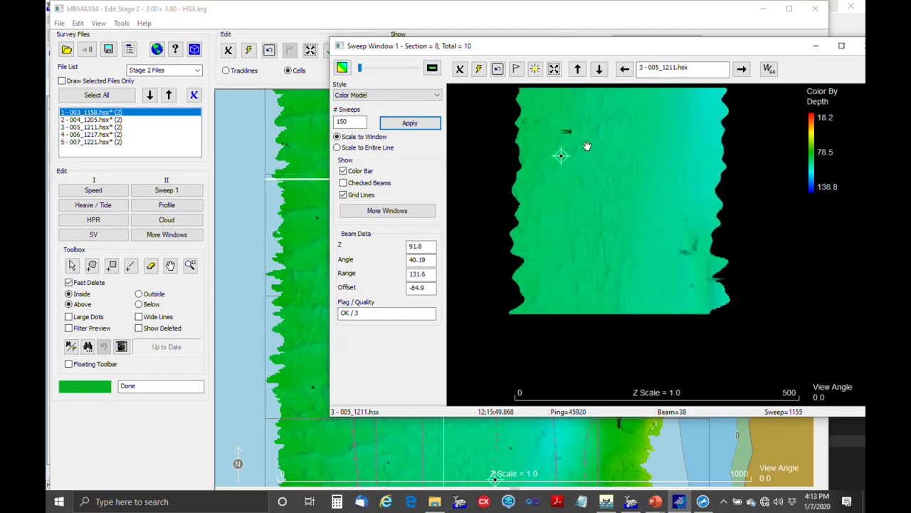
pyautogui.moveTo(610, 149); pyautogui.dragTo(645, 190)
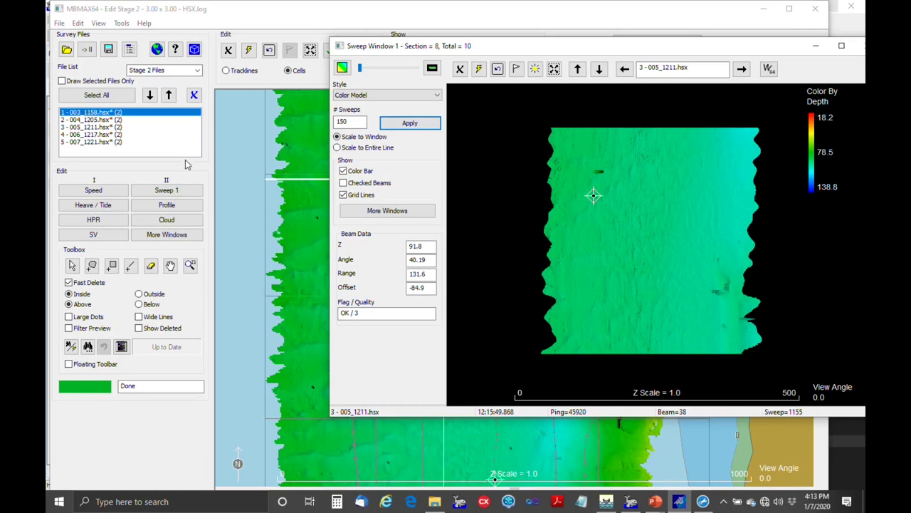
pyautogui.rightClick(525, 147)
# In the sweep view's Color Settings, try a fixed 30–40 depth range, then restore Auto Scale Z Range
pyautogui.click(555, 153)
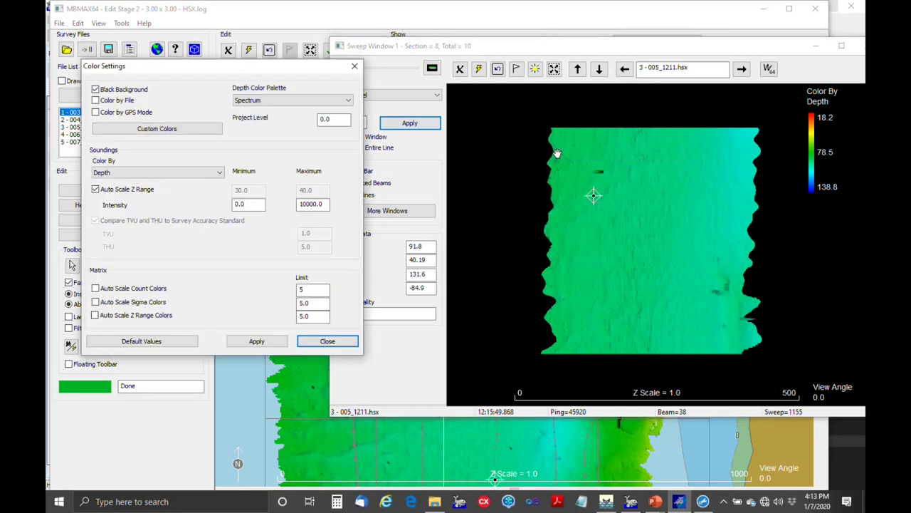
pyautogui.click(101, 171)
pyautogui.click(127, 196)
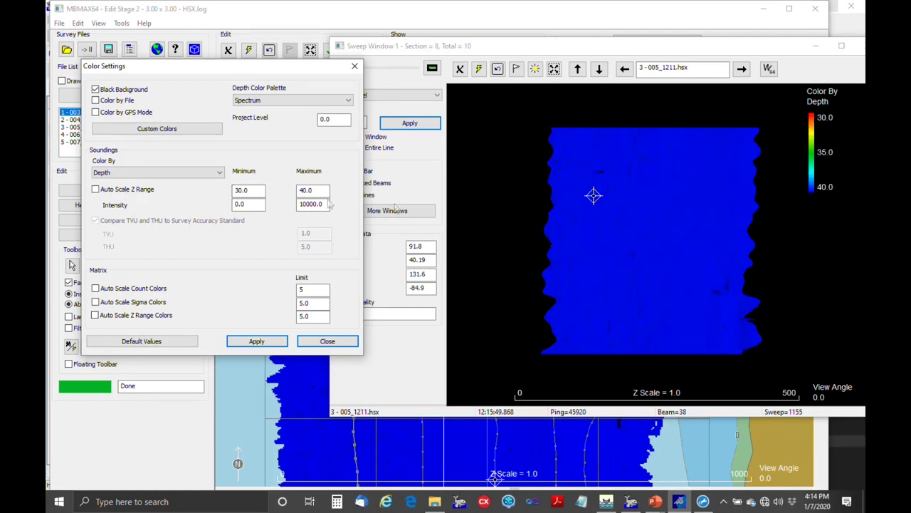
pyautogui.click(108, 191)
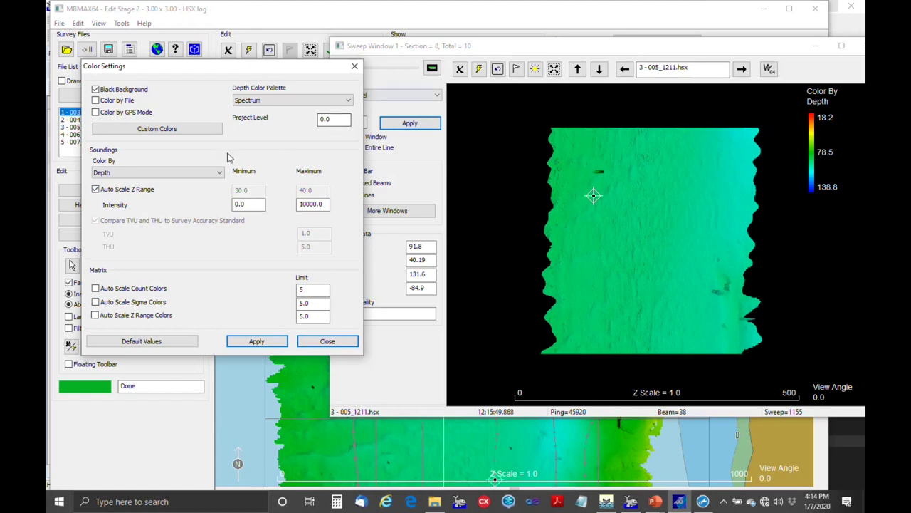
pyautogui.click(221, 172)
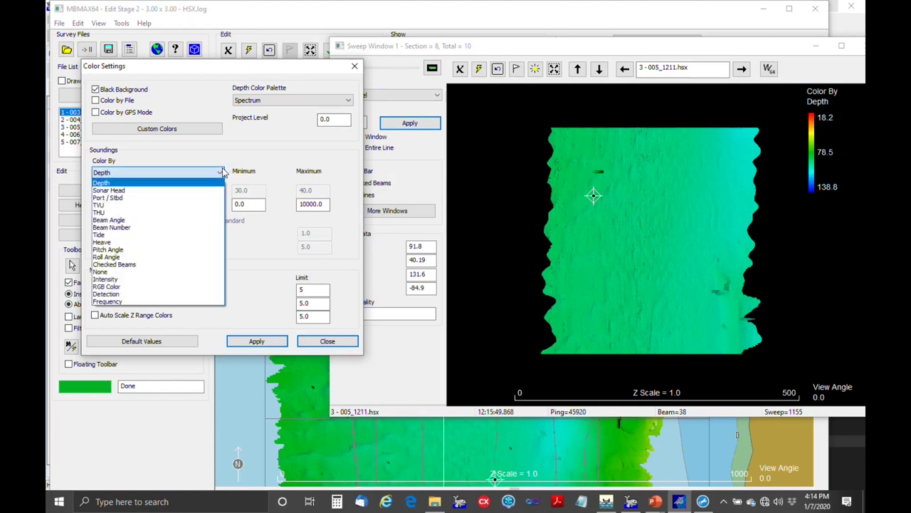
# Colour the soundings by Sonar Head, then by Port / Stbd, and finally by Beam Angle
pyautogui.click(180, 192)
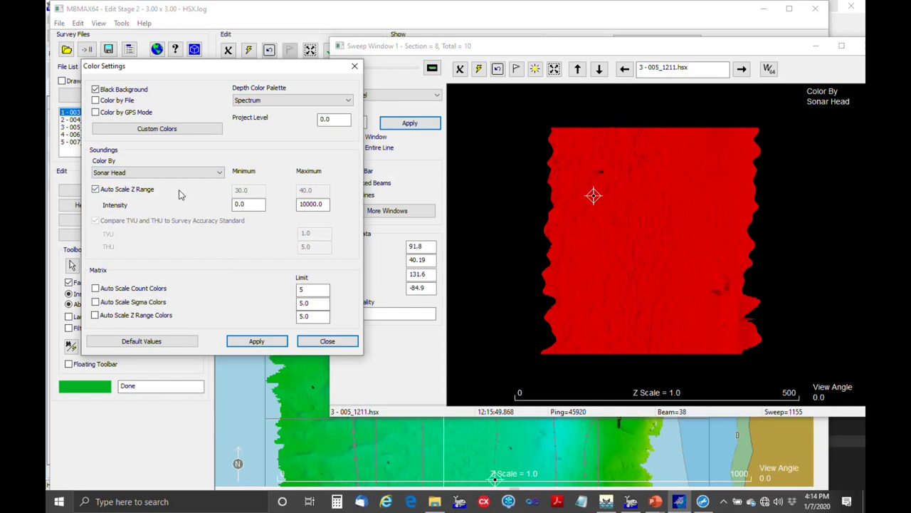
pyautogui.click(220, 175)
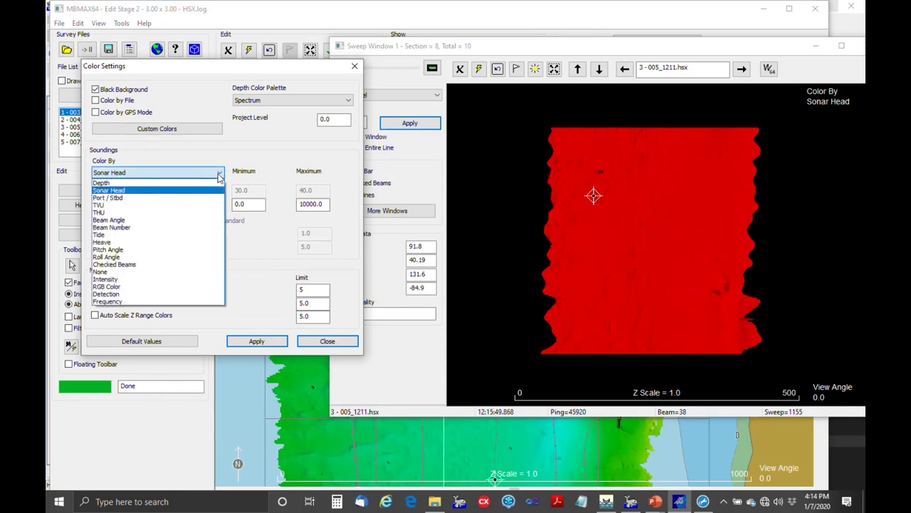
pyautogui.click(170, 198)
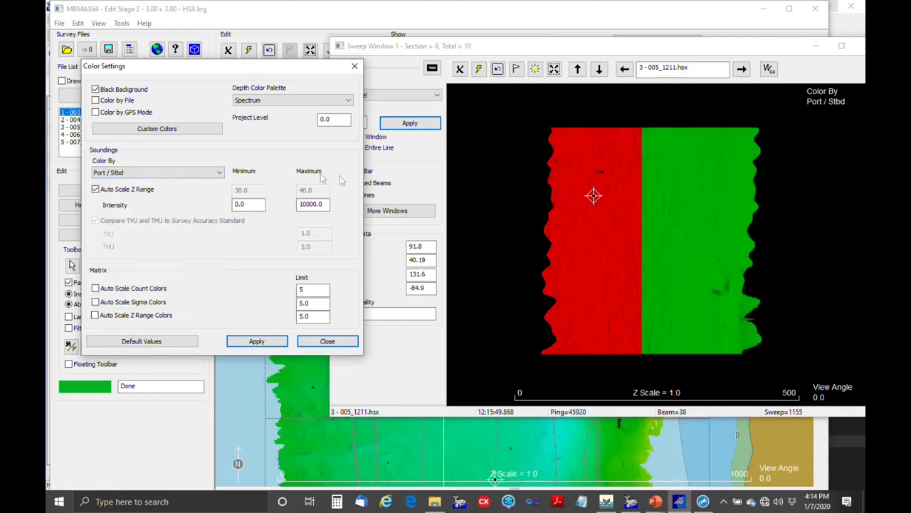
pyautogui.click(221, 173)
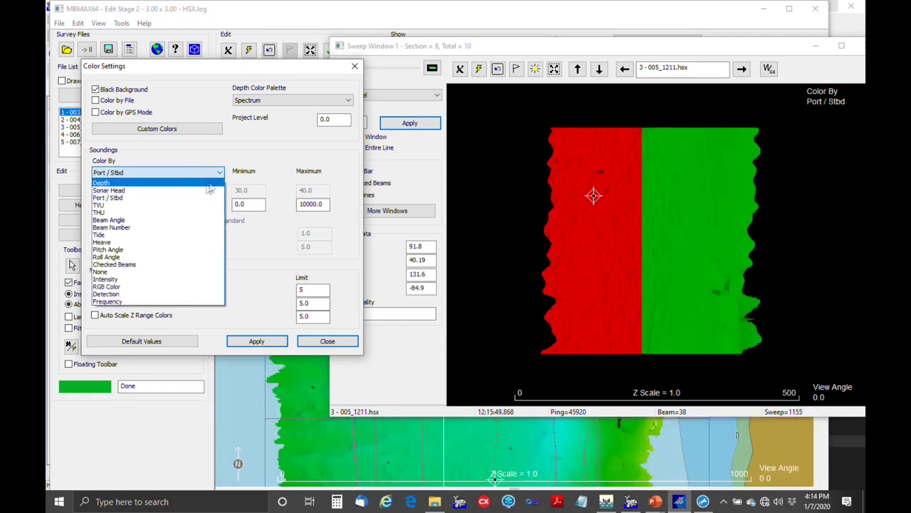
pyautogui.click(189, 221)
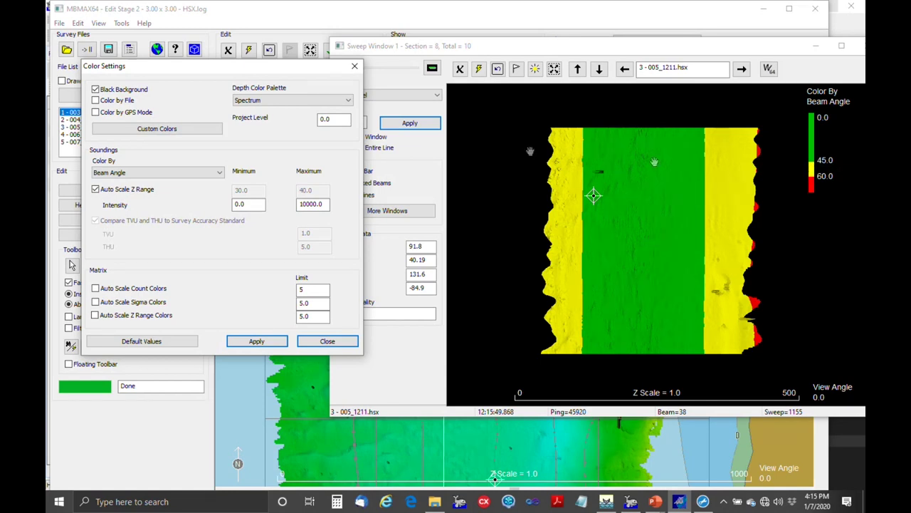
# Try Beam Number and Tide colouring, settle on Depth, and close Color Settings
pyautogui.click(221, 174)
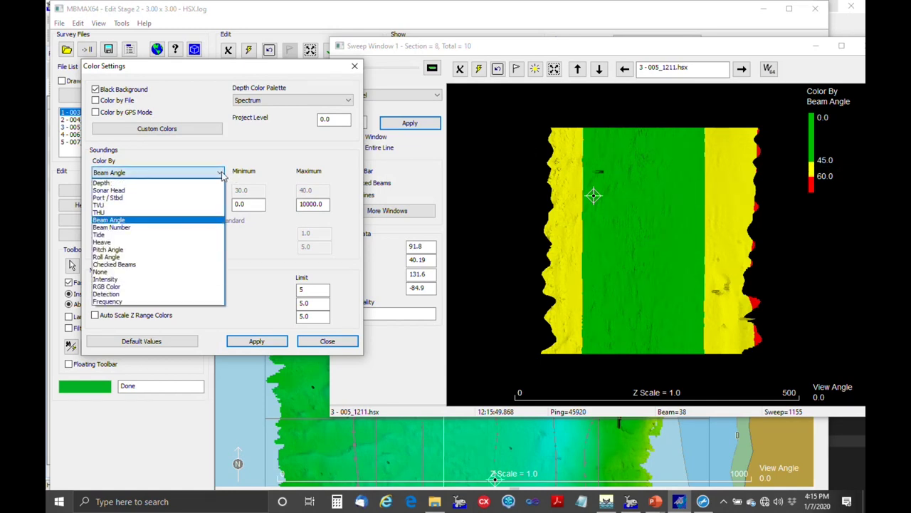
pyautogui.click(137, 228)
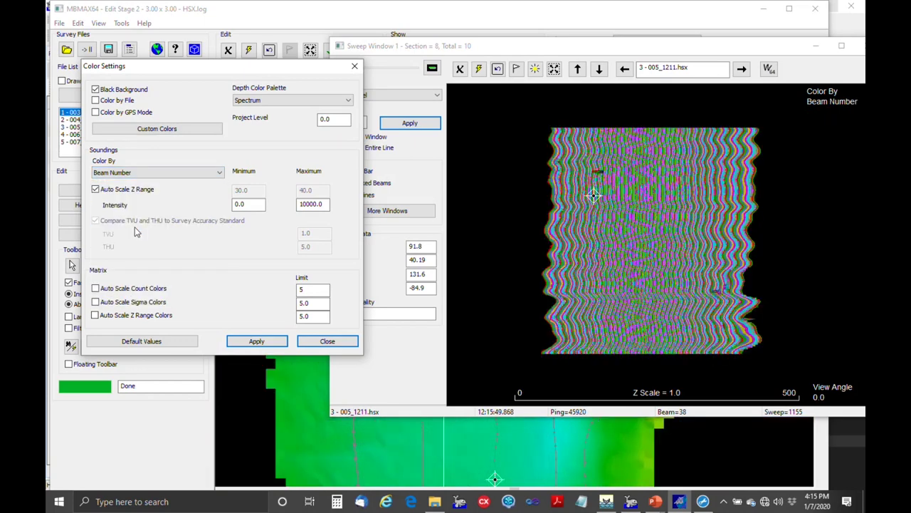
pyautogui.click(221, 174)
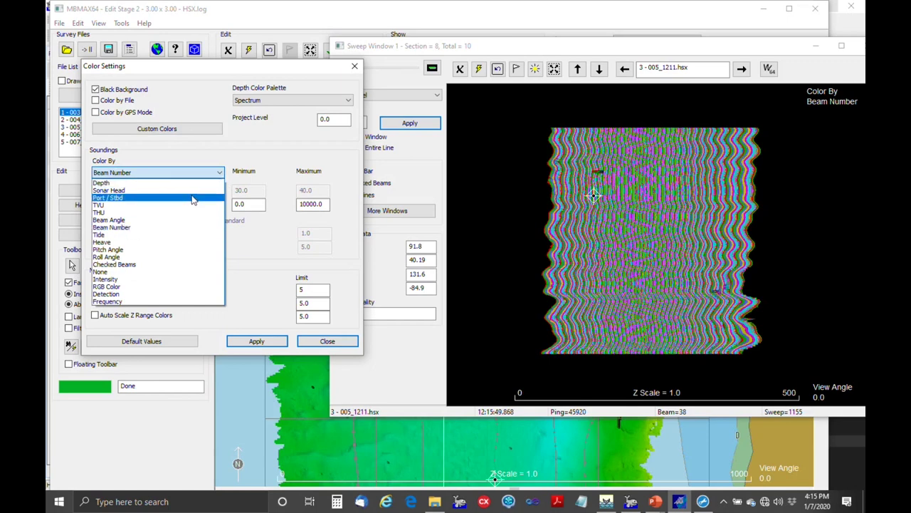
pyautogui.click(132, 238)
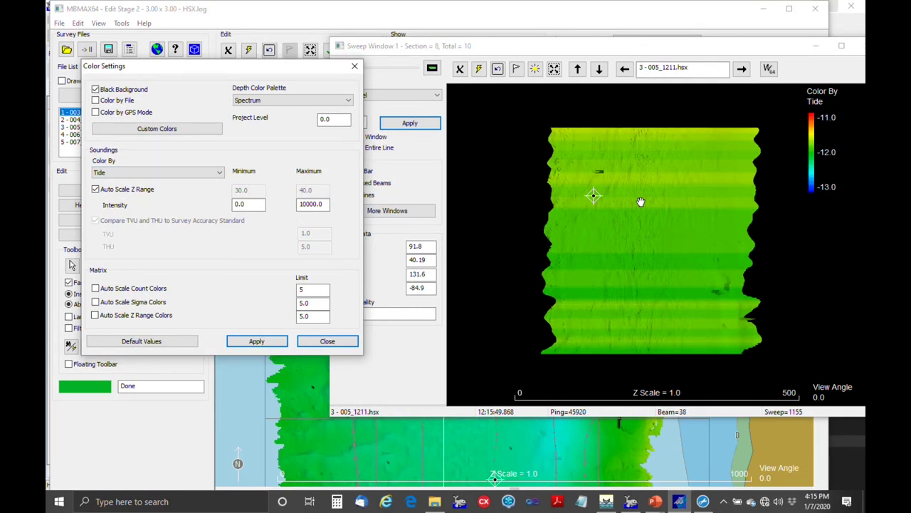
pyautogui.click(219, 173)
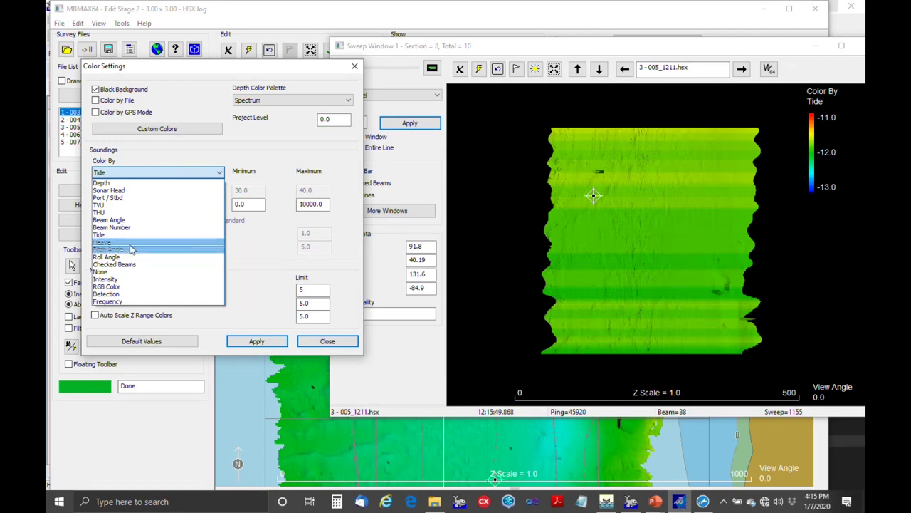
pyautogui.click(118, 183)
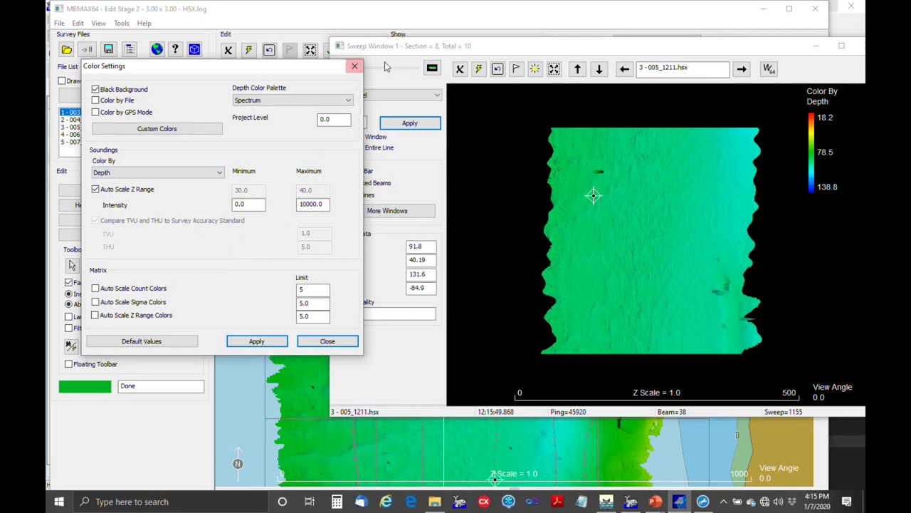
pyautogui.click(355, 66)
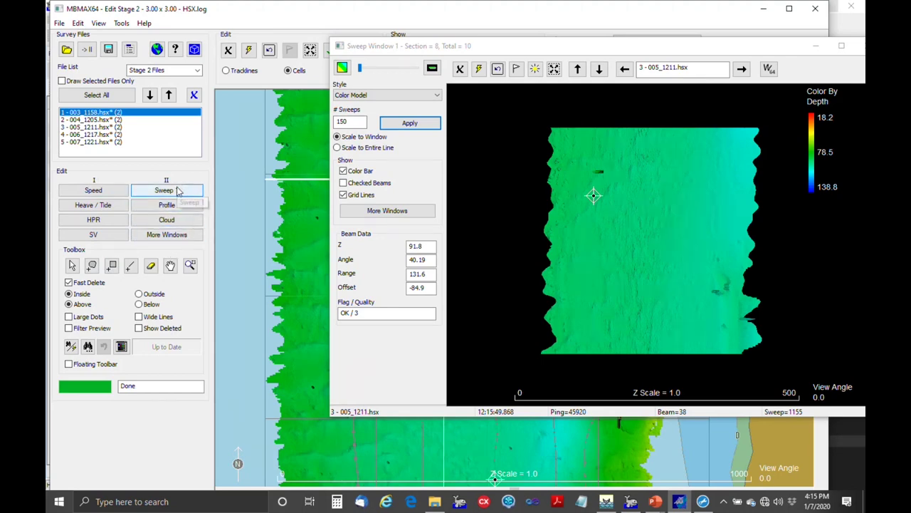
# Move Sweep Window 1 left and tilt the swath into an oblique relief view
pyautogui.moveTo(493, 49); pyautogui.dragTo(390, 47)
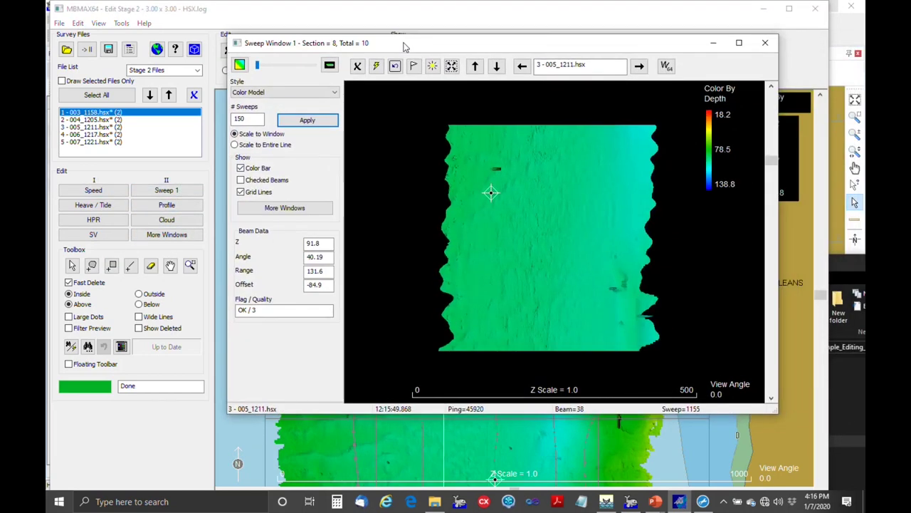
pyautogui.moveTo(534, 292); pyautogui.dragTo(557, 197)
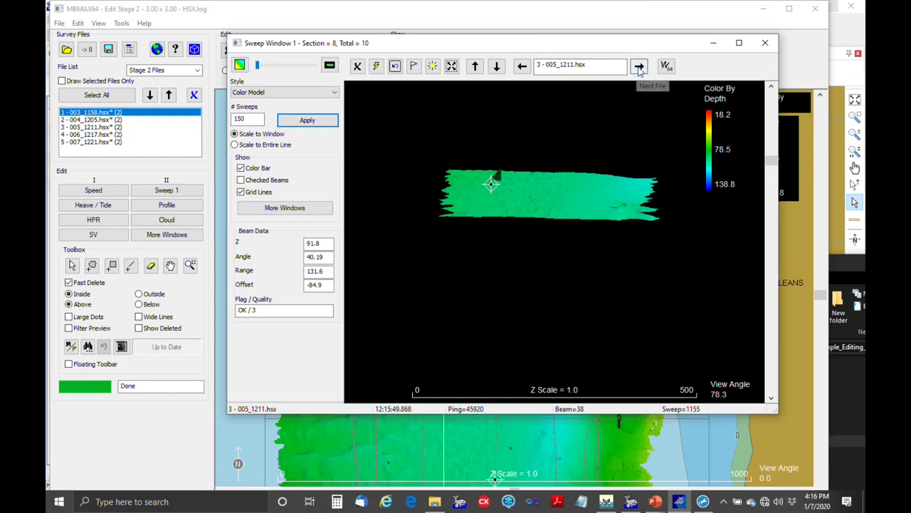
# Skip ahead two lines to 5-007_1221.hsx and show its section 2 of sweeps
pyautogui.click(643, 66)
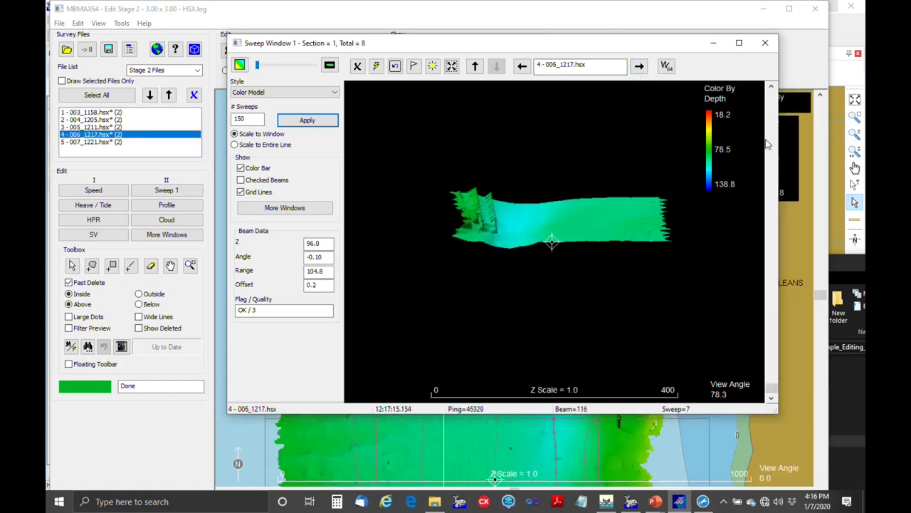
pyautogui.click(639, 66)
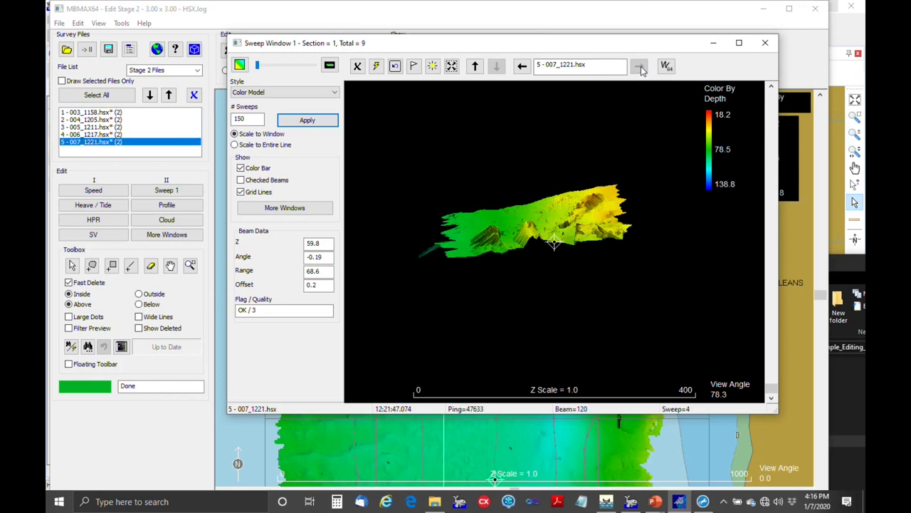
pyautogui.click(773, 124)
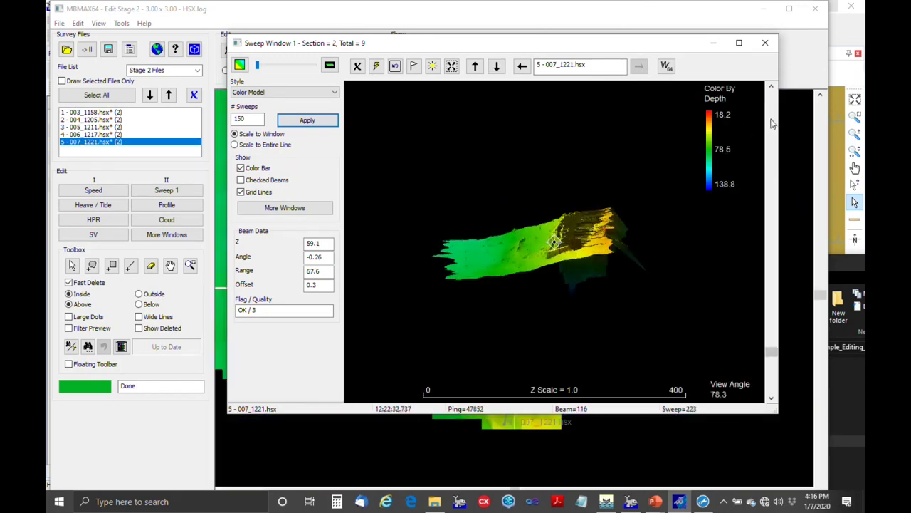
pyautogui.rightClick(585, 148)
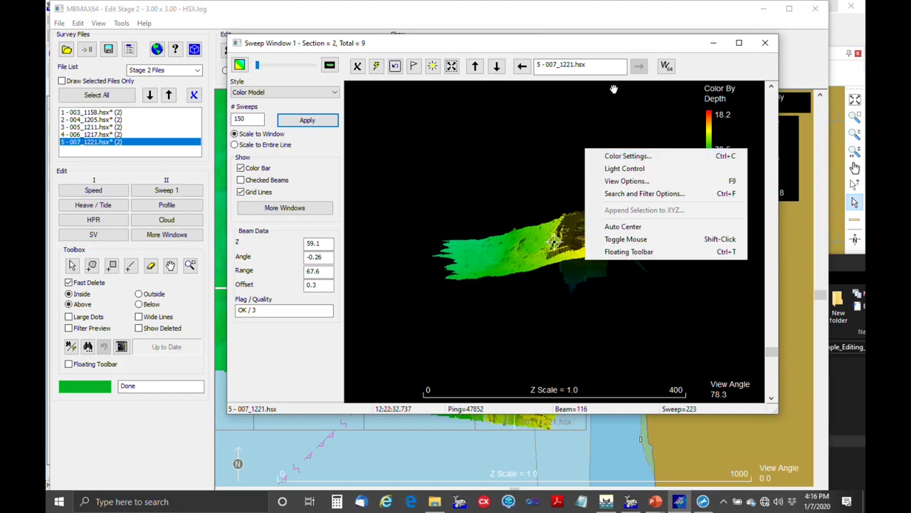
# Plot section 2 as Dots, rotated side-on and zoomed in on the stray points below
pyautogui.click(335, 93)
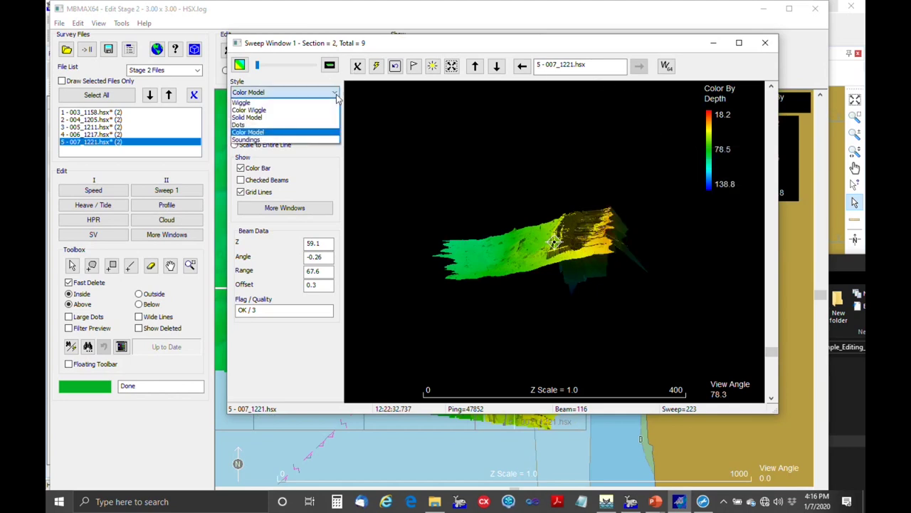
pyautogui.click(275, 125)
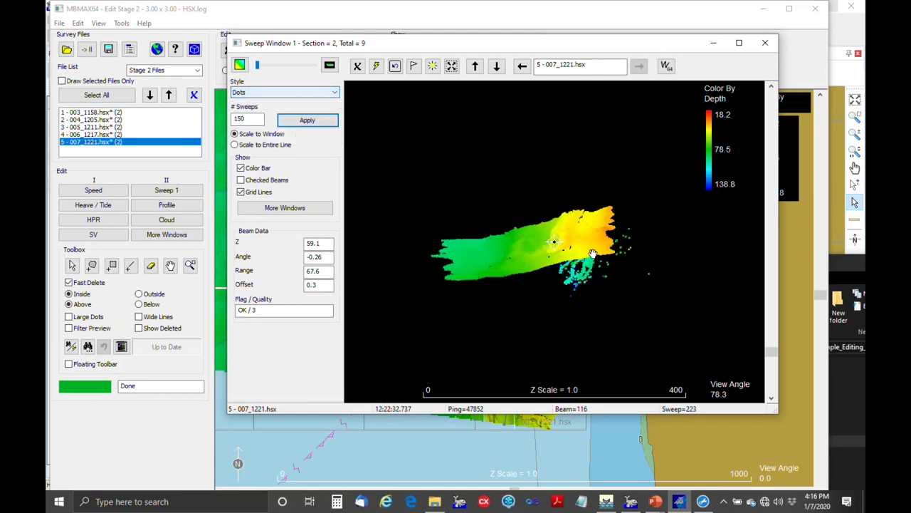
pyautogui.moveTo(593, 252); pyautogui.dragTo(597, 234)
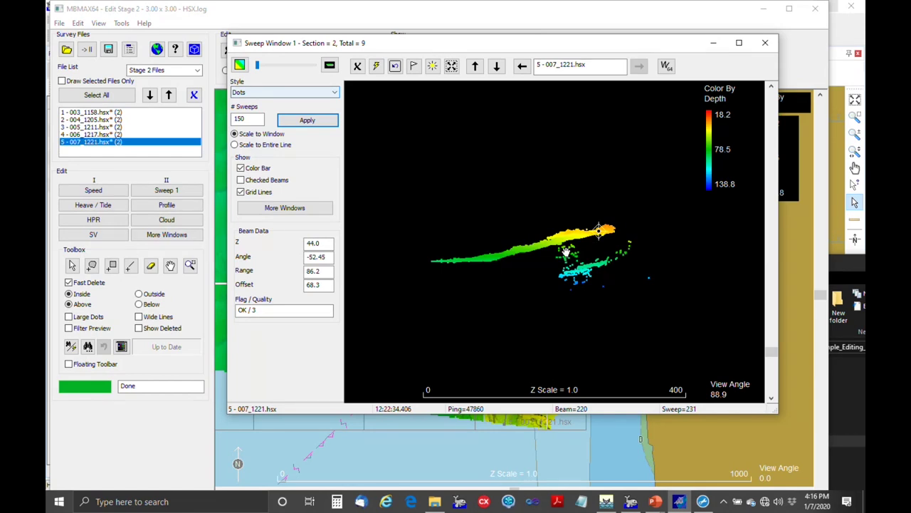
pyautogui.scroll(2, 562, 249)
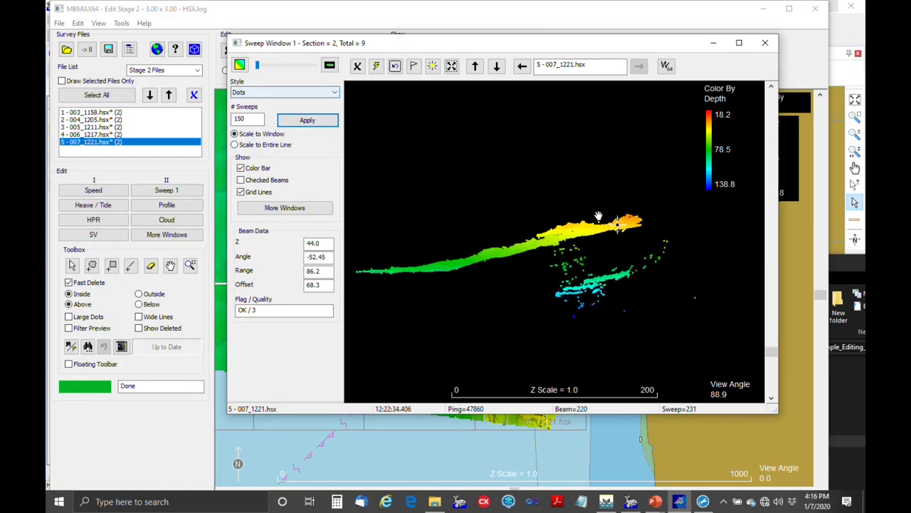
pyautogui.scroll(1, 621, 222)
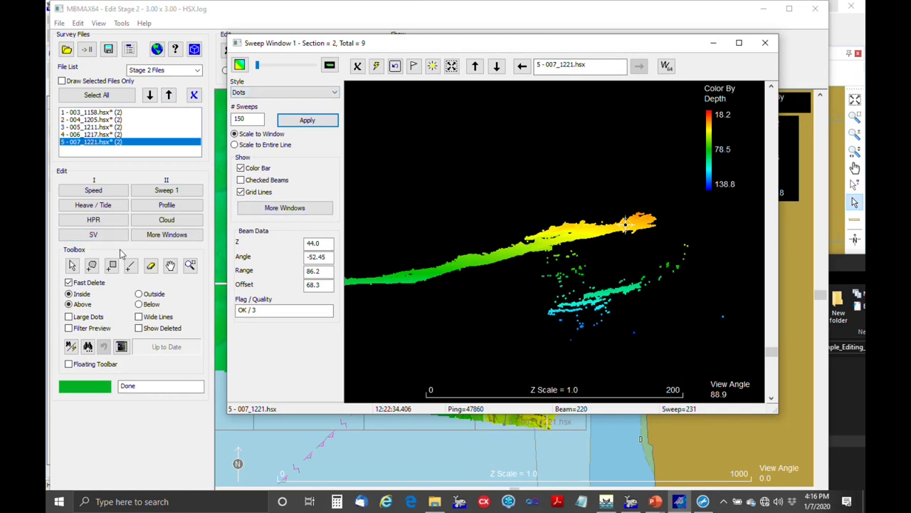
# Use a Below line select to delete stray soundings under the swath in sections 2, 3 and 4
pyautogui.click(131, 268)
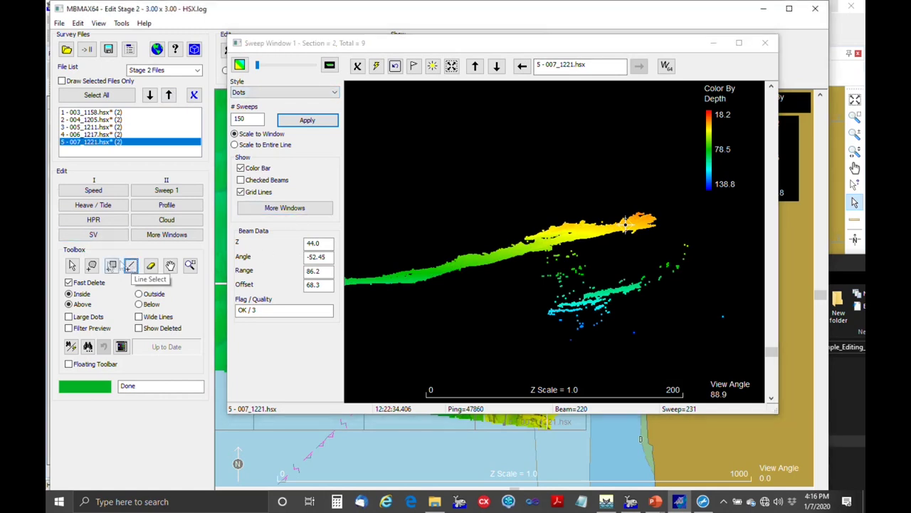
pyautogui.click(158, 308)
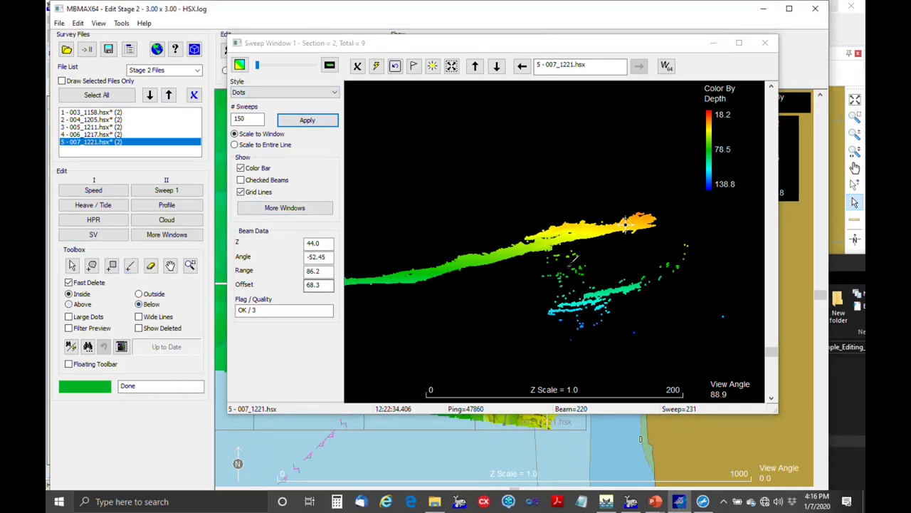
pyautogui.moveTo(521, 261); pyautogui.dragTo(741, 200)
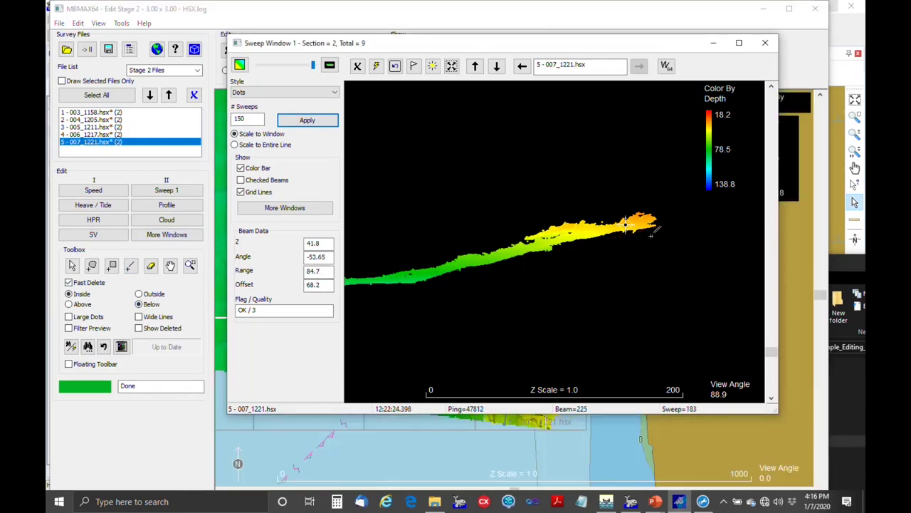
pyautogui.press('pagedown')
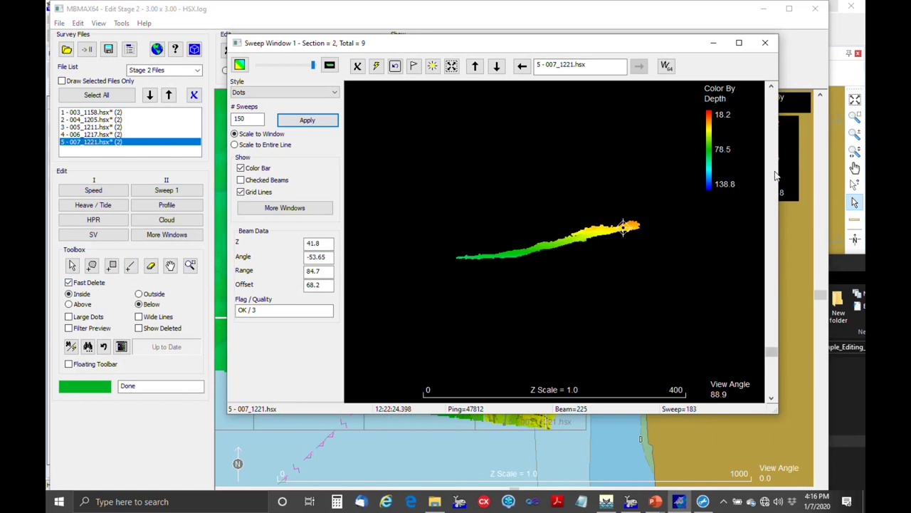
pyautogui.moveTo(521, 269); pyautogui.dragTo(674, 223)
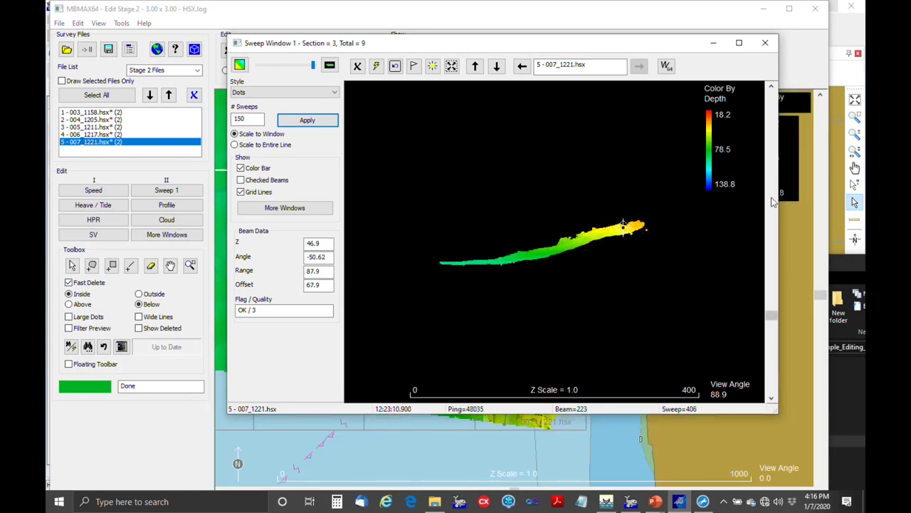
pyautogui.press('pagedown')
pyautogui.moveTo(601, 249); pyautogui.dragTo(696, 218)
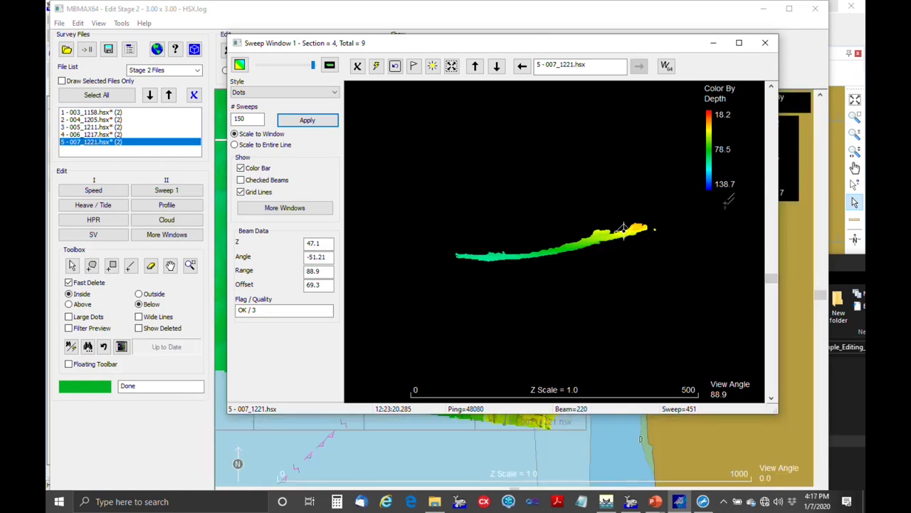
pyautogui.press('pagedown')
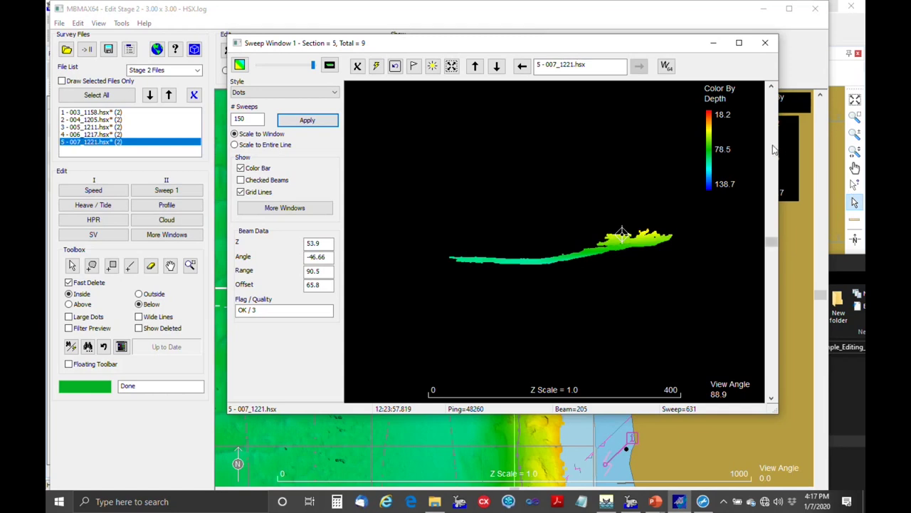
# Go to section 6 and zoom in and out on the streak of outliers above the seafloor
pyautogui.press('pagedown')
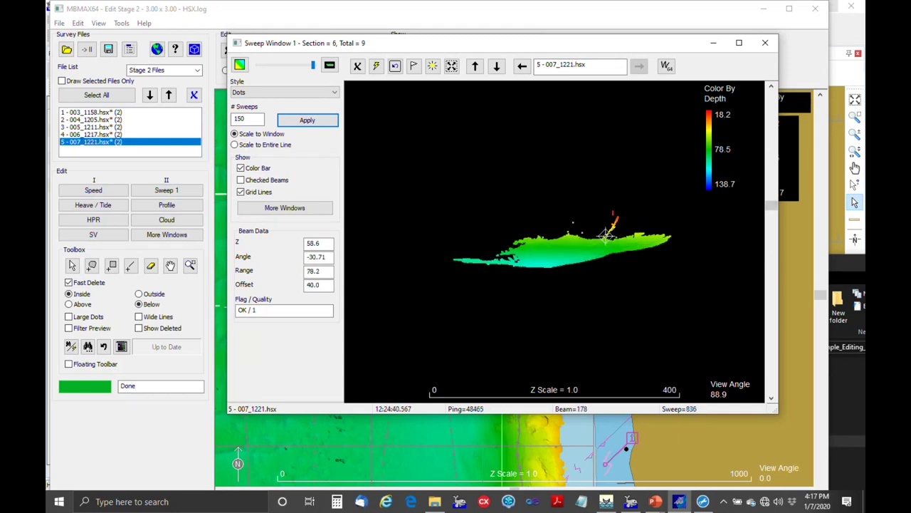
pyautogui.scroll(2, 606, 235)
pyautogui.scroll(1, 604, 233)
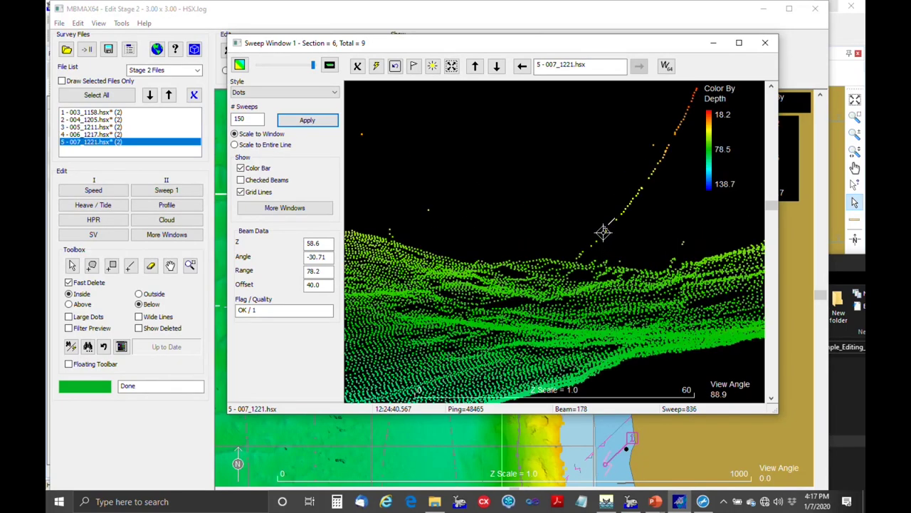
pyautogui.scroll(-1, 603, 232)
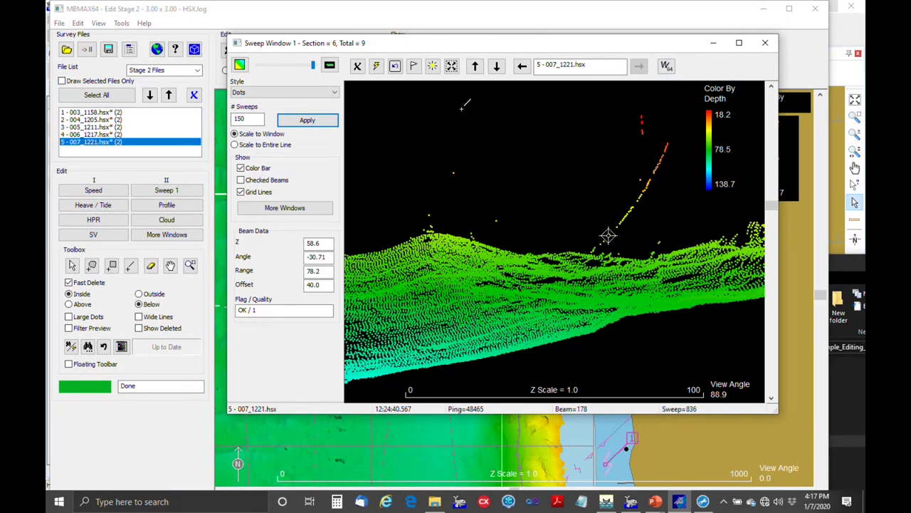
# Inspect single sweep ping 48501 of 007_1221 with Show Ray Tracing on, then close it
pyautogui.click(766, 44)
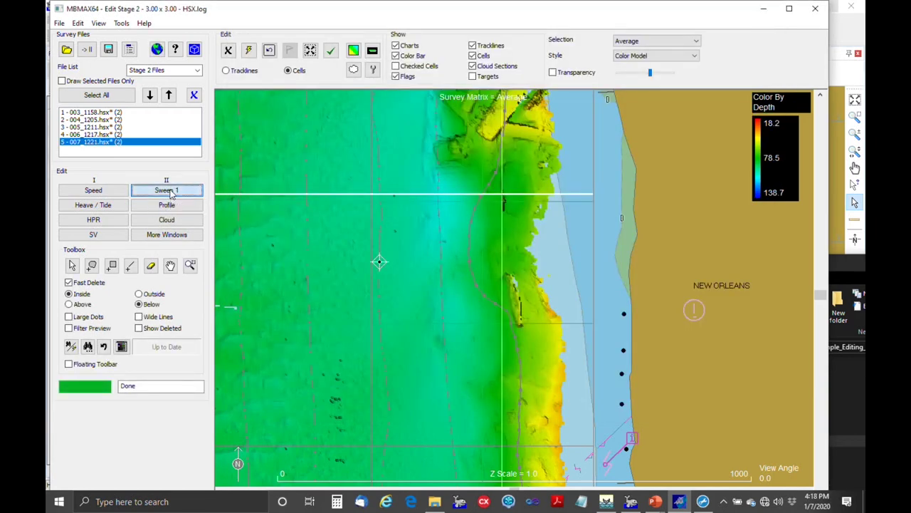
pyautogui.click(167, 191)
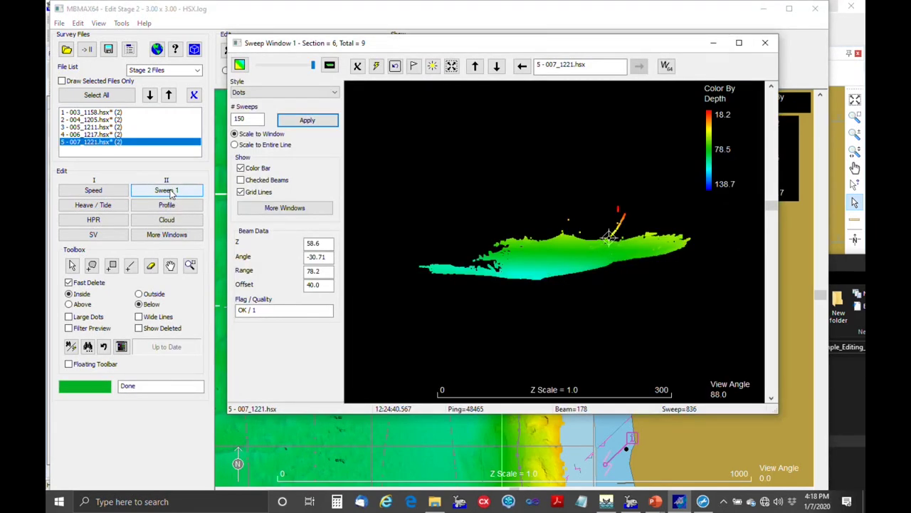
pyautogui.click(303, 208)
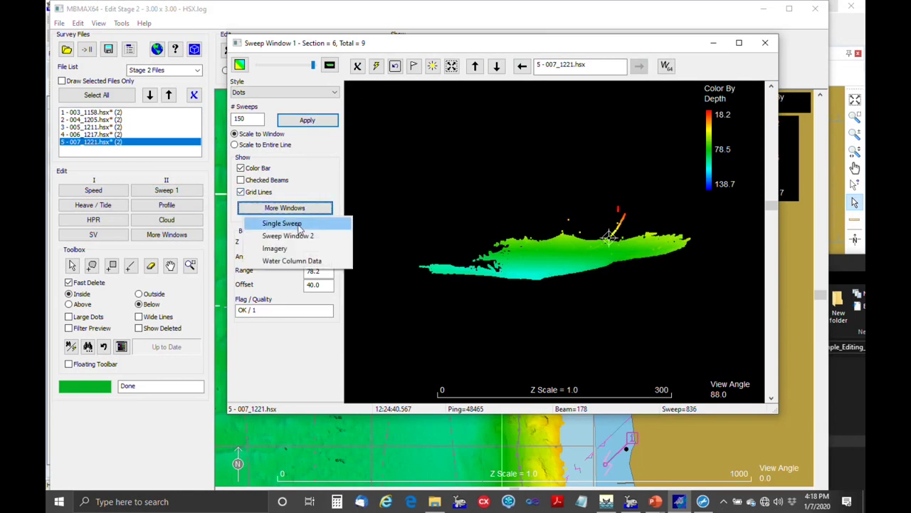
pyautogui.click(299, 226)
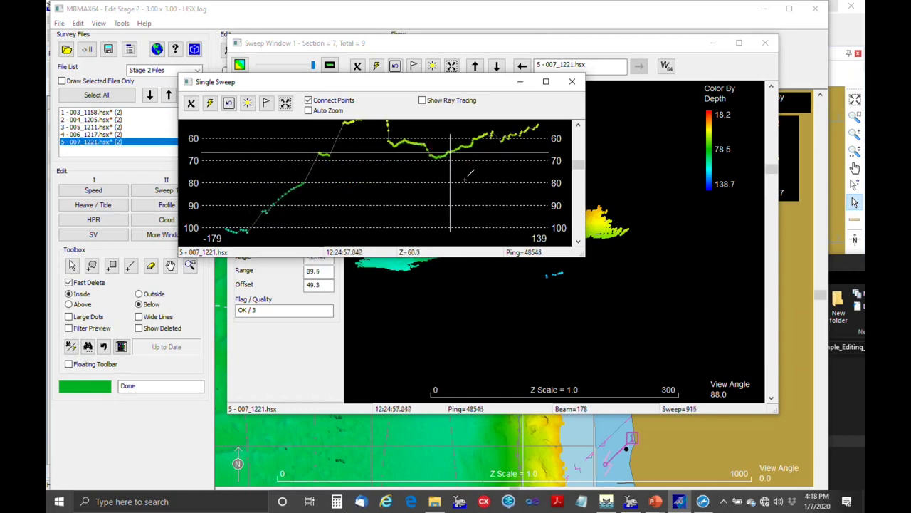
pyautogui.press('Down')
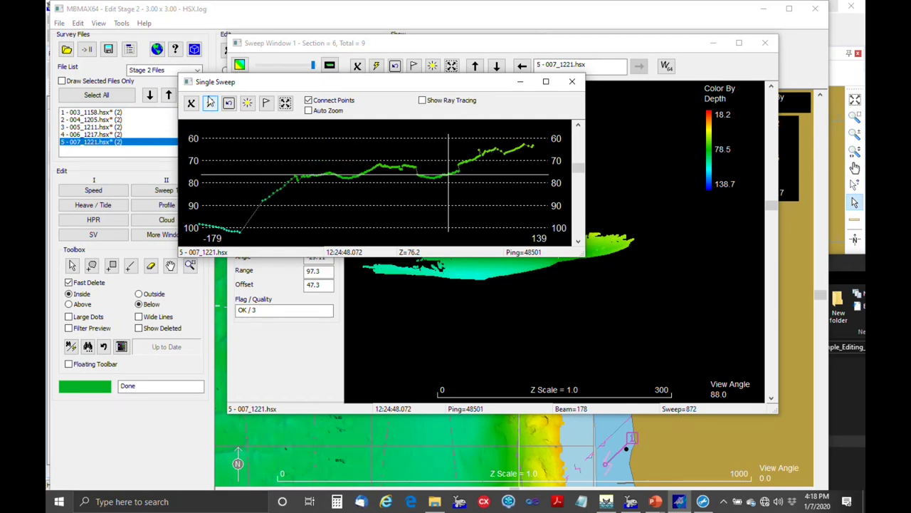
pyautogui.click(422, 101)
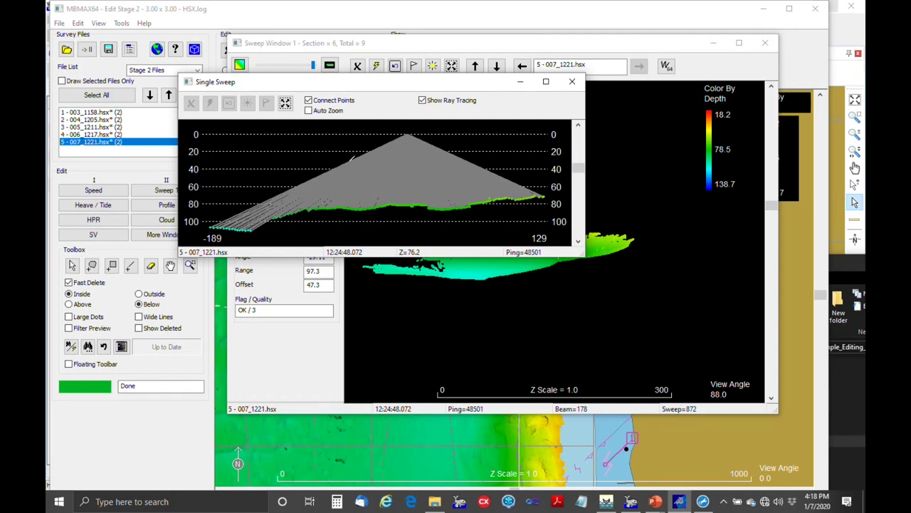
pyautogui.click(571, 81)
pyautogui.click(164, 194)
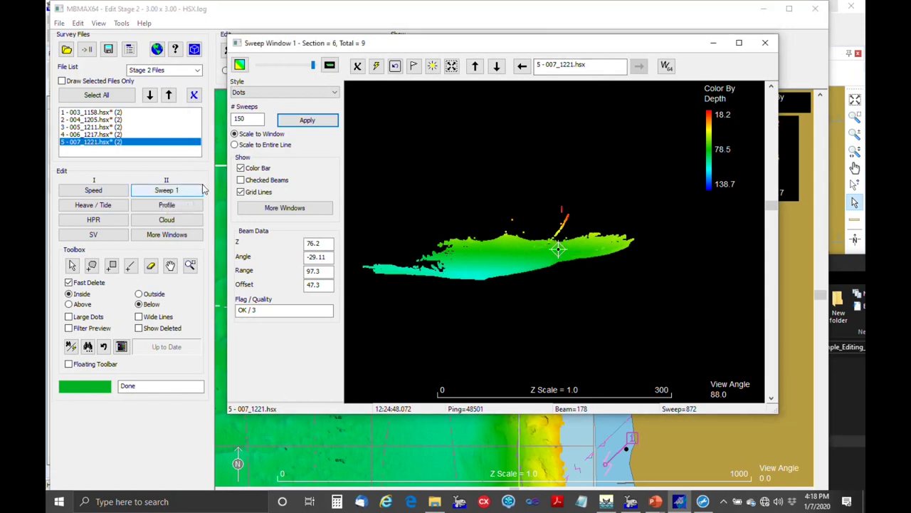
pyautogui.click(290, 210)
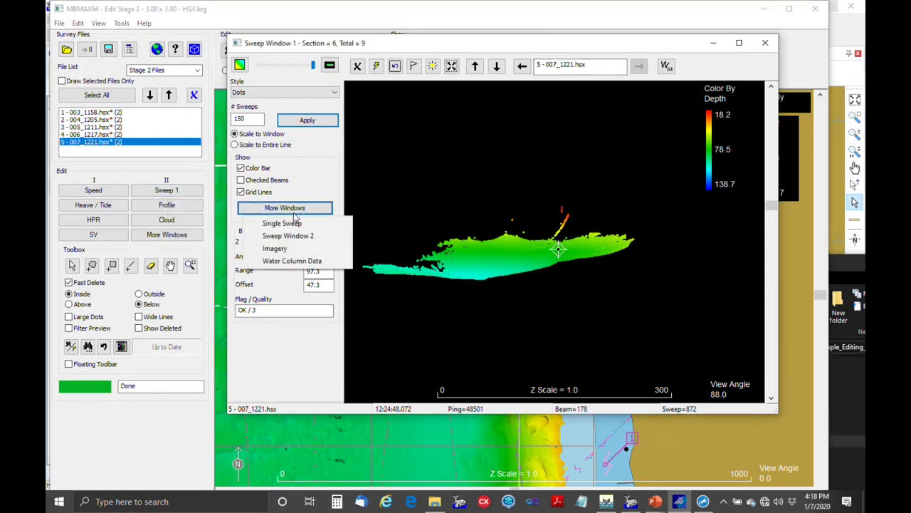
pyautogui.click(287, 235)
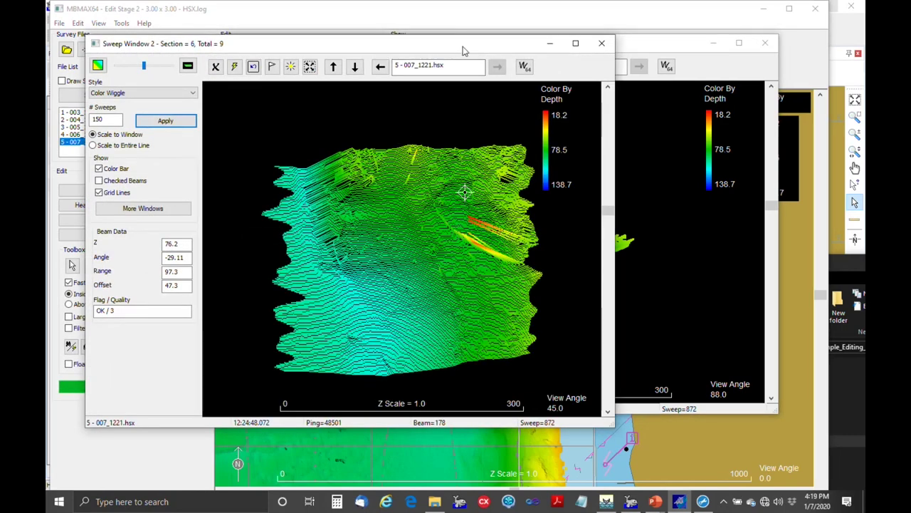
pyautogui.click(601, 44)
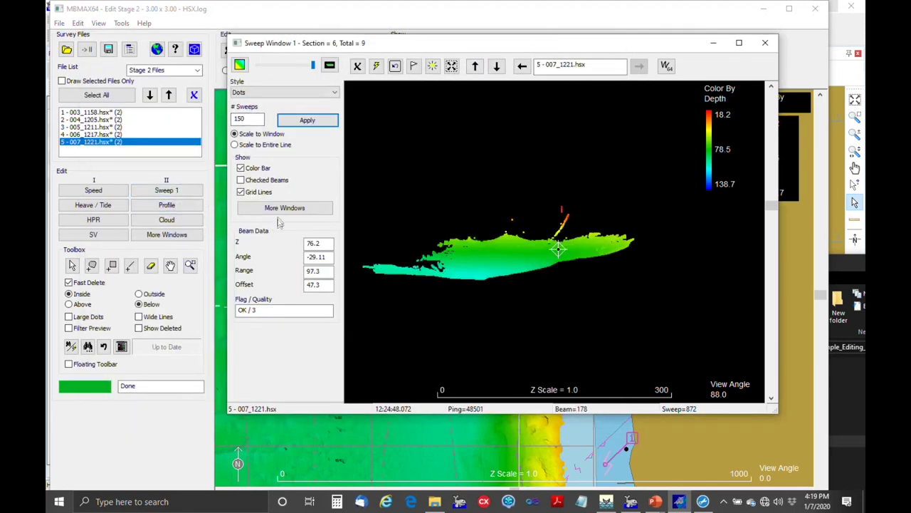
# Open the side-scan Imagery window and switch between it and the sweep view
pyautogui.click(296, 208)
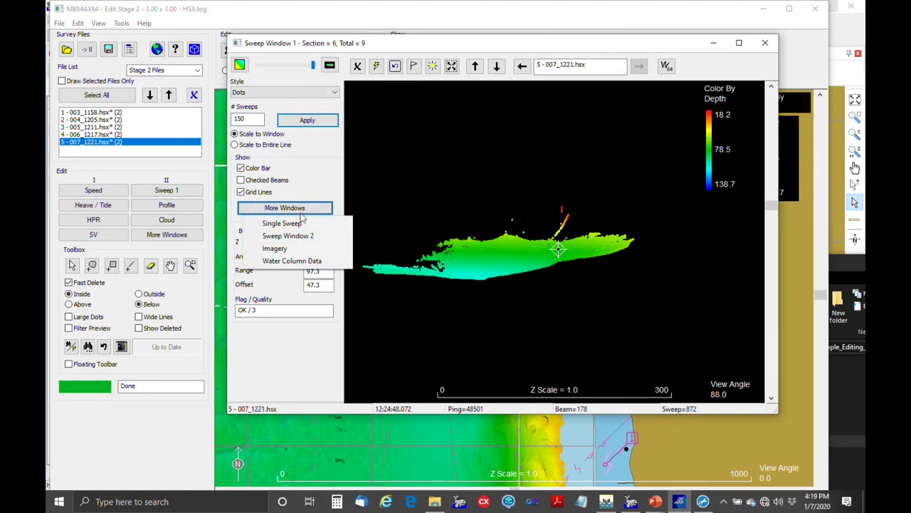
pyautogui.click(317, 254)
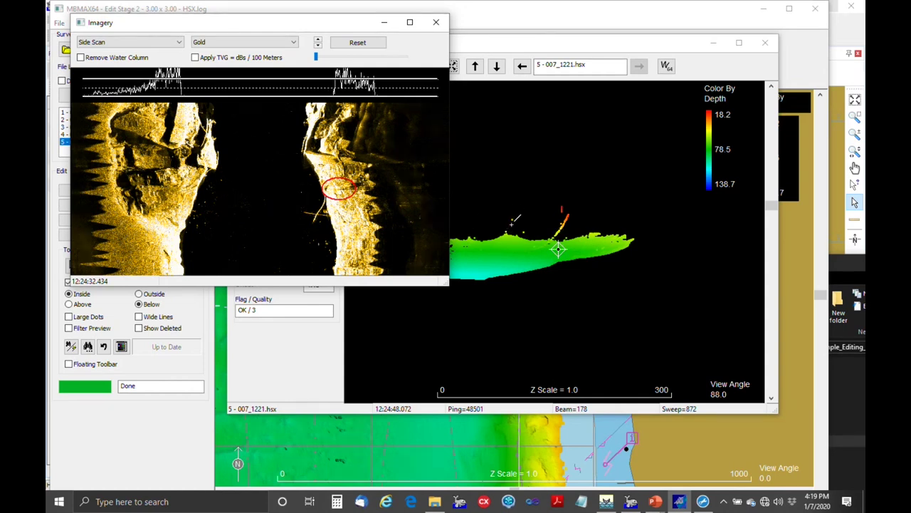
pyautogui.click(502, 225)
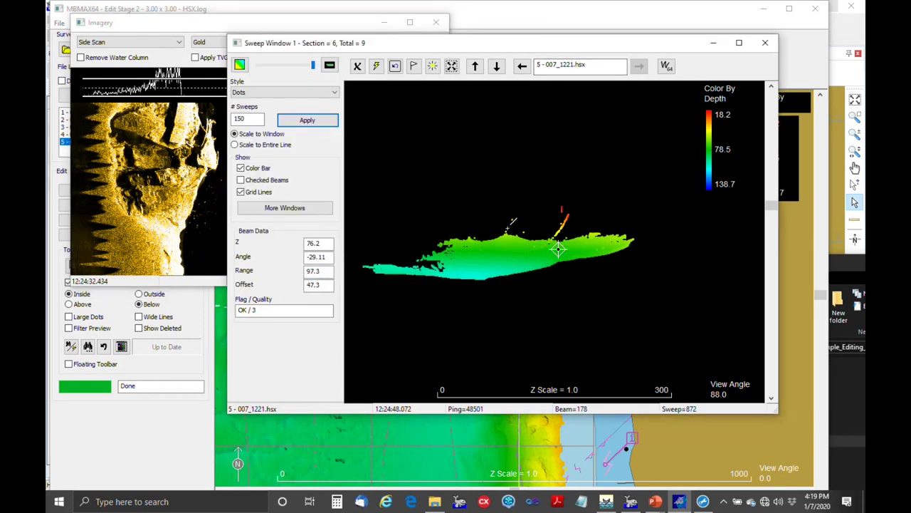
pyautogui.click(173, 29)
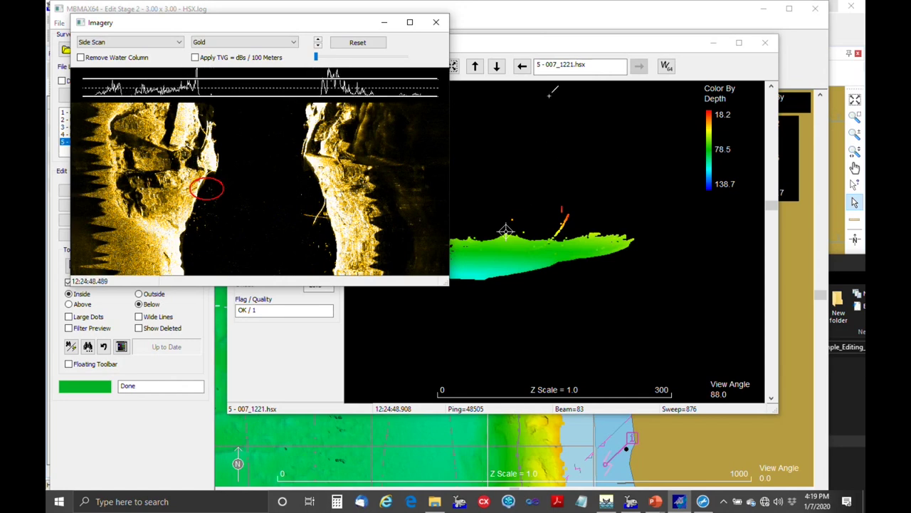
pyautogui.click(570, 44)
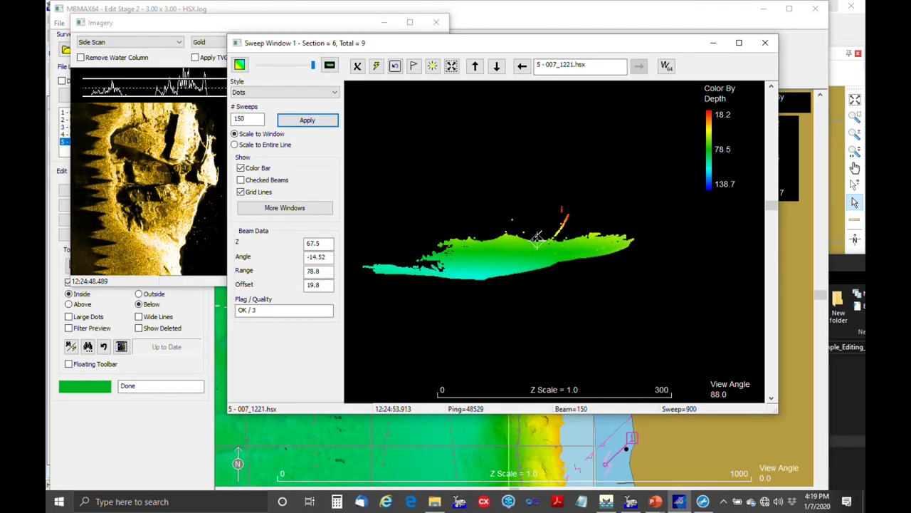
# Tilt the point cloud down onto the seabed, advance to section 7, and pick a seabed point
pyautogui.moveTo(534, 249); pyautogui.dragTo(538, 230)
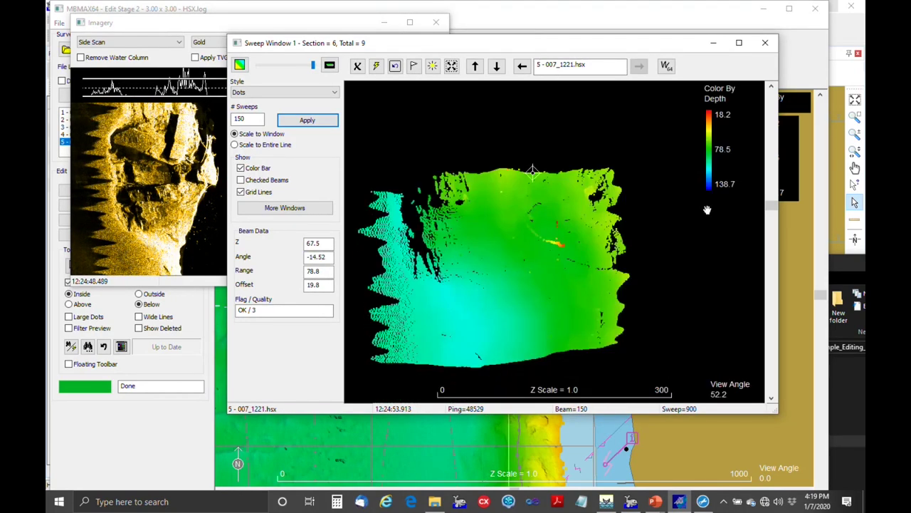
pyautogui.click(773, 157)
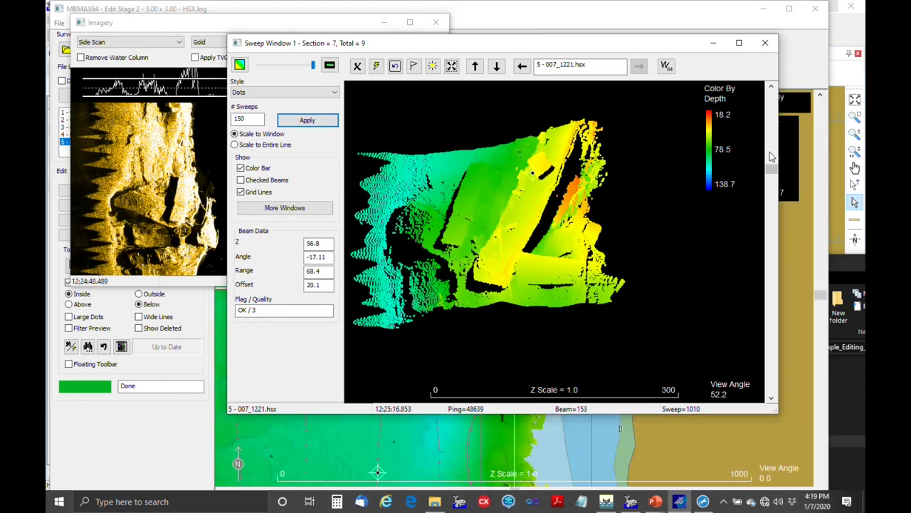
pyautogui.click(476, 282)
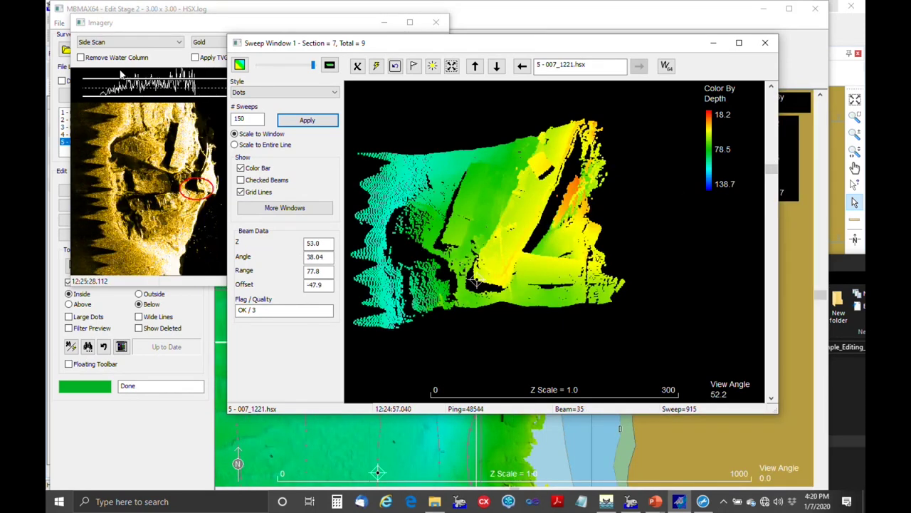
pyautogui.click(186, 34)
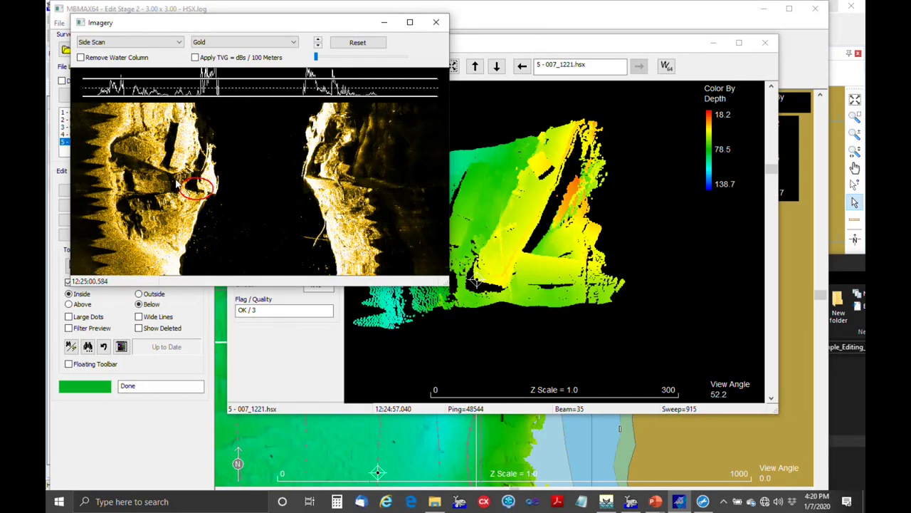
# Toggle the imagery between Beam Average and Side Scan, then close the Imagery window
pyautogui.click(183, 45)
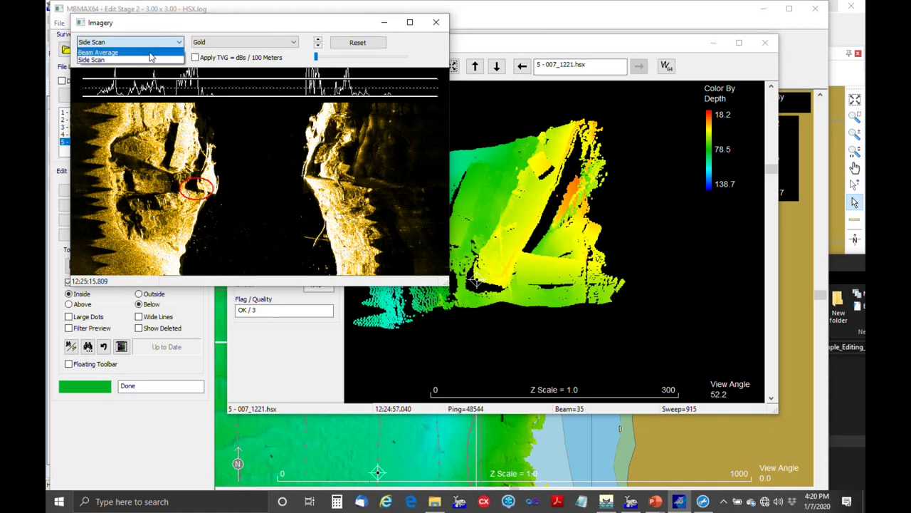
pyautogui.click(151, 52)
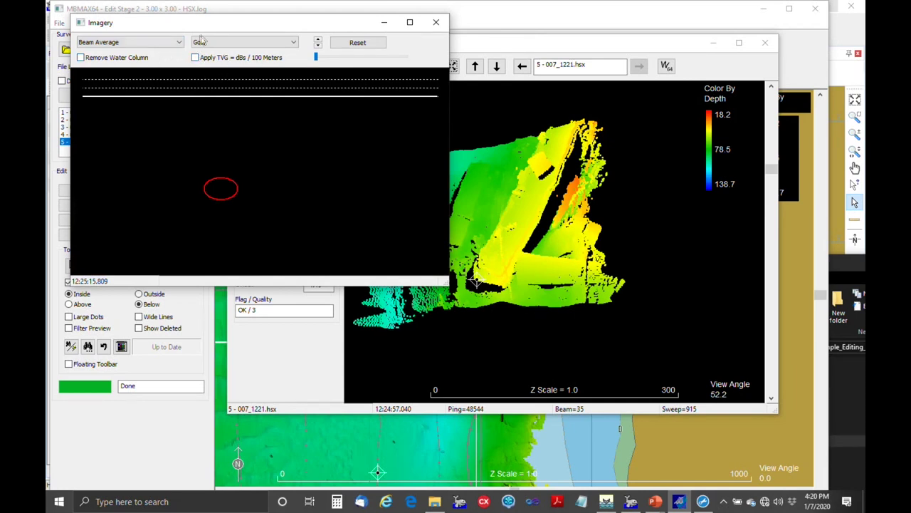
pyautogui.click(171, 42)
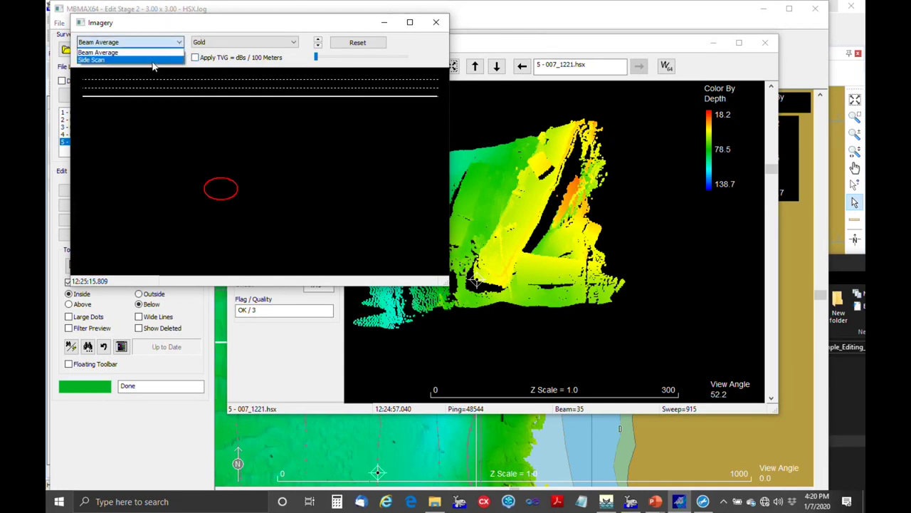
pyautogui.click(153, 60)
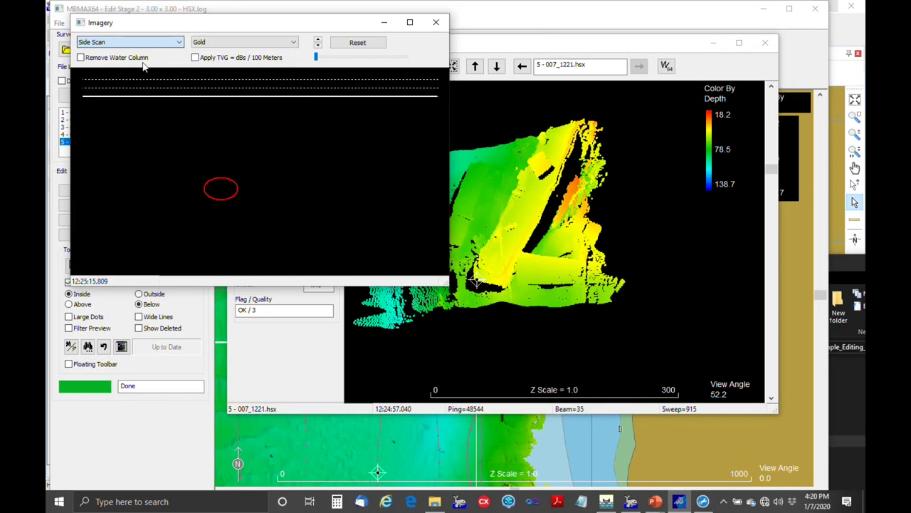
pyautogui.click(435, 21)
pyautogui.click(305, 208)
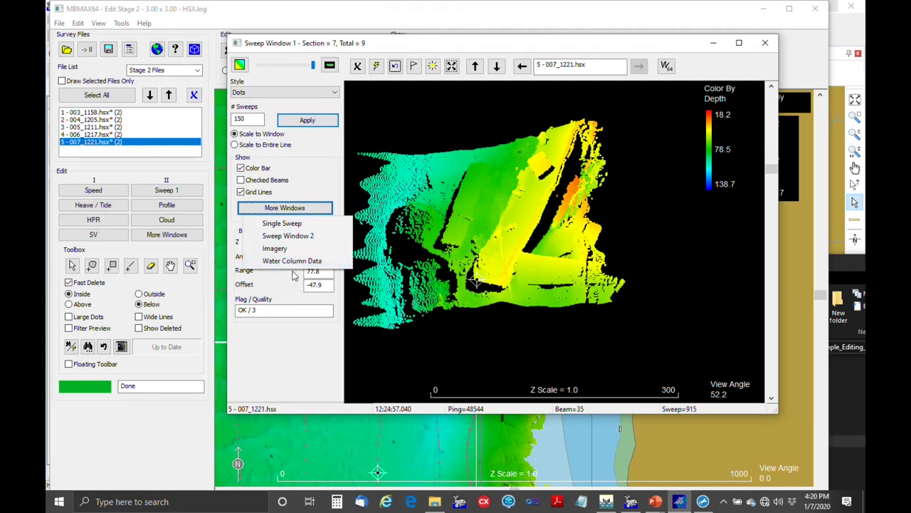
# Close Sweep Window 1 and dismiss the SupportAssist splash window
pyautogui.click(363, 45)
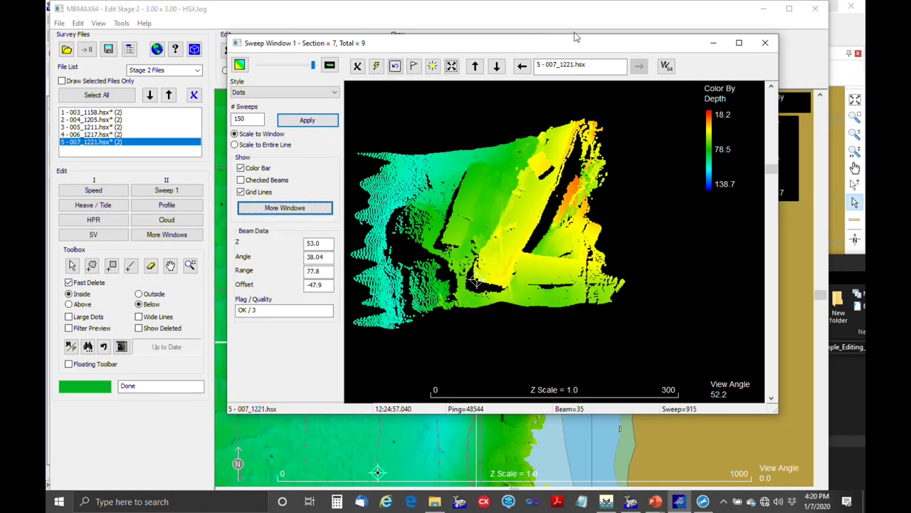
pyautogui.click(766, 44)
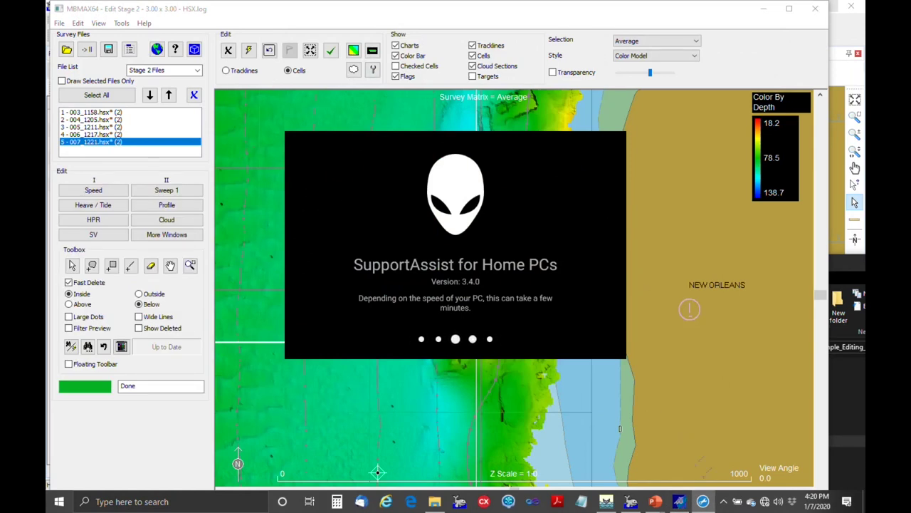
pyautogui.rightClick(703, 501)
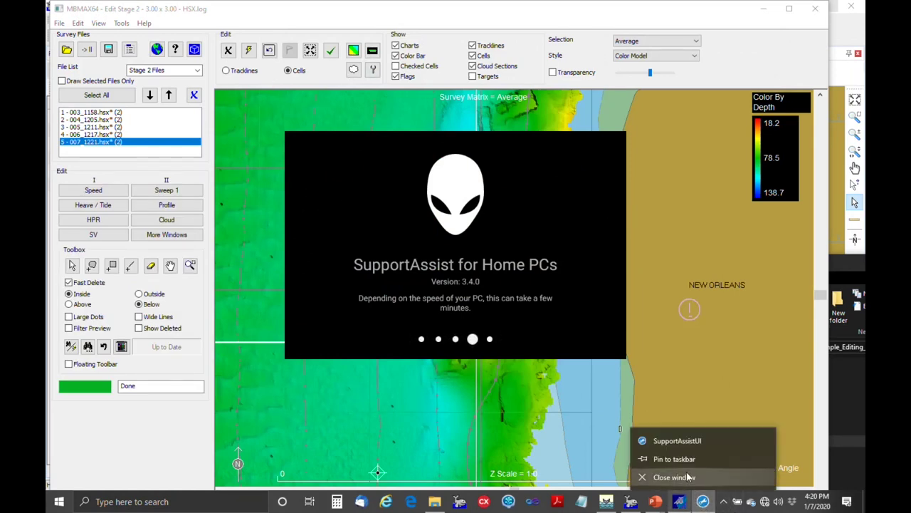
pyautogui.click(684, 477)
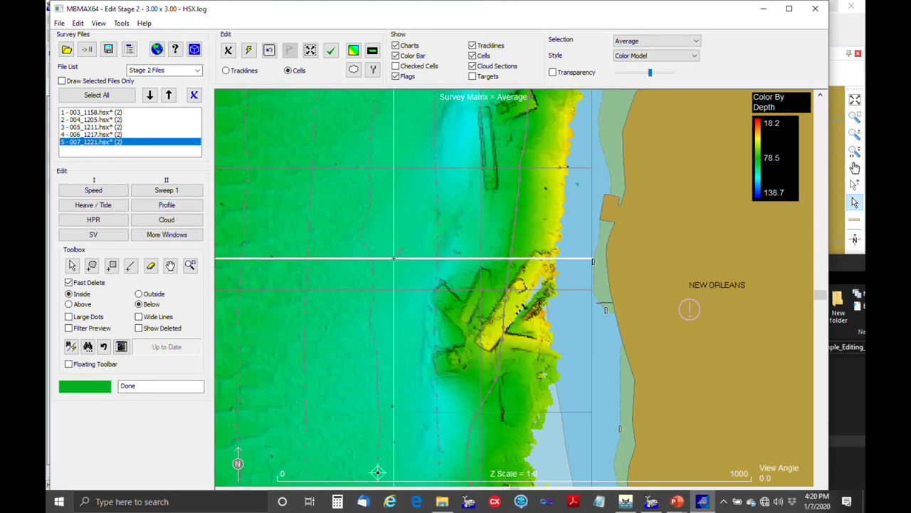
# Zoom the chart out to 6000 scale and centre the survey patch beside New Orleans
pyautogui.scroll(-5, 394, 258)
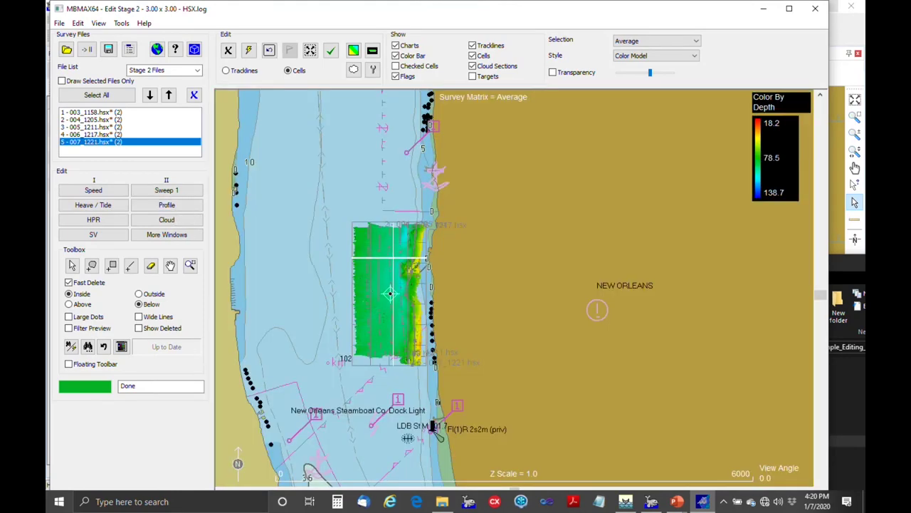
pyautogui.moveTo(389, 294); pyautogui.dragTo(457, 257)
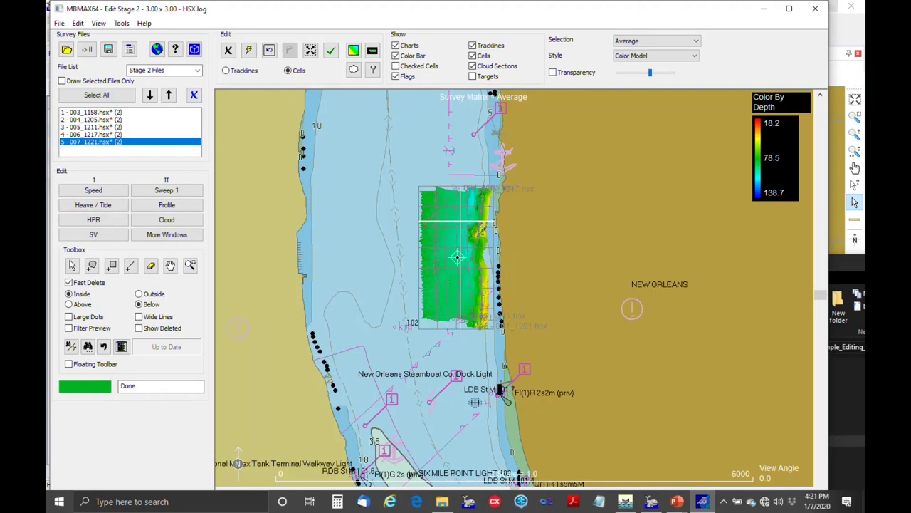
# Open the depth profile window and shift it below, then back over, the map
pyautogui.click(167, 207)
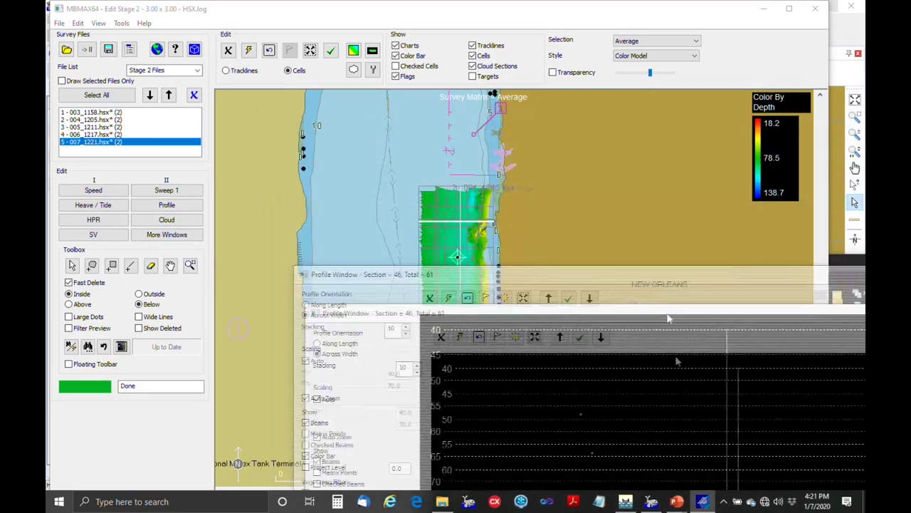
pyautogui.moveTo(668, 318); pyautogui.dragTo(668, 343)
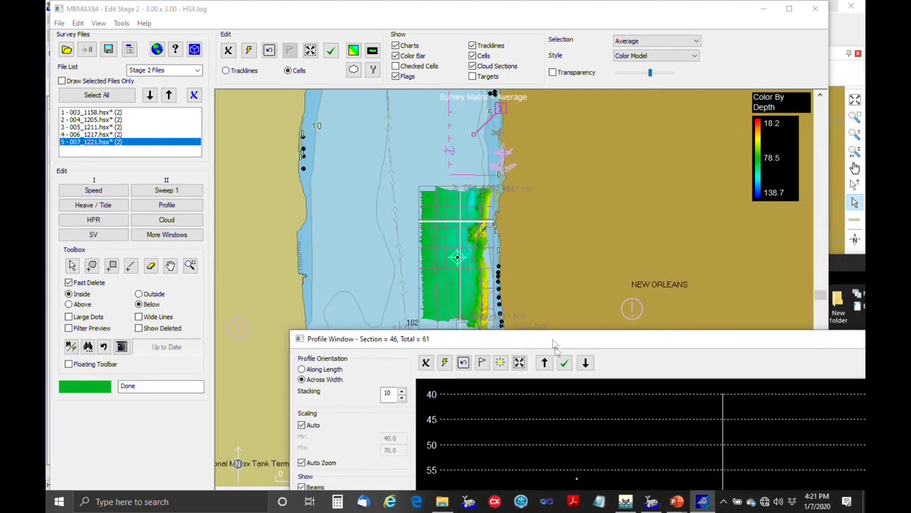
pyautogui.moveTo(562, 338); pyautogui.dragTo(491, 104)
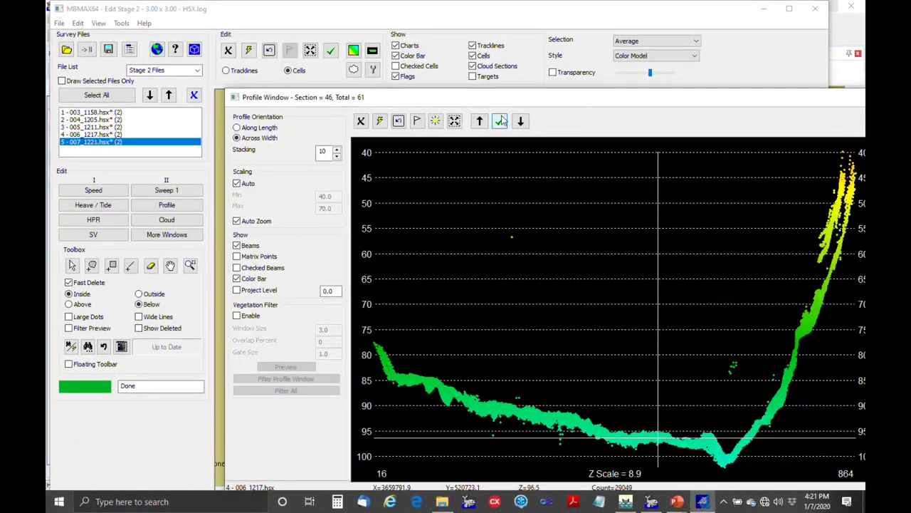
pyautogui.moveTo(501, 100); pyautogui.dragTo(499, 336)
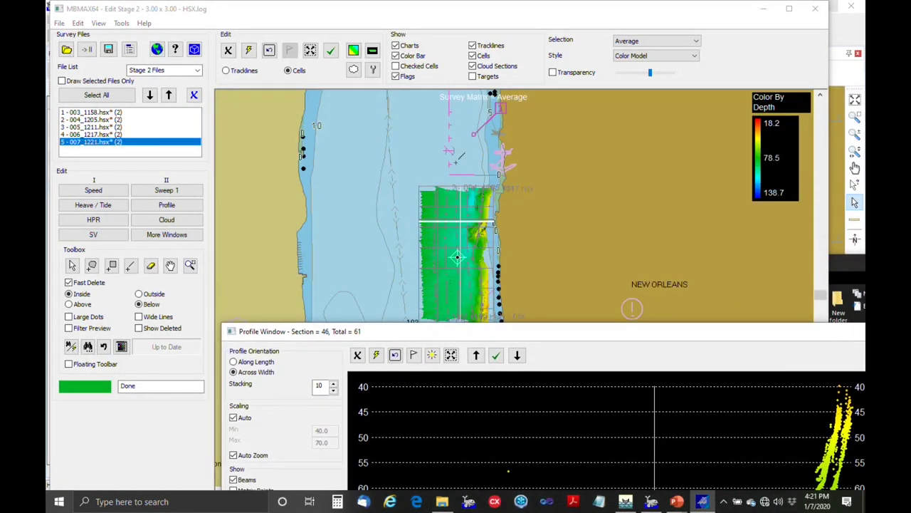
# Enlarge the profile window so section 46 fills the screen, and open its plot options
pyautogui.click(481, 27)
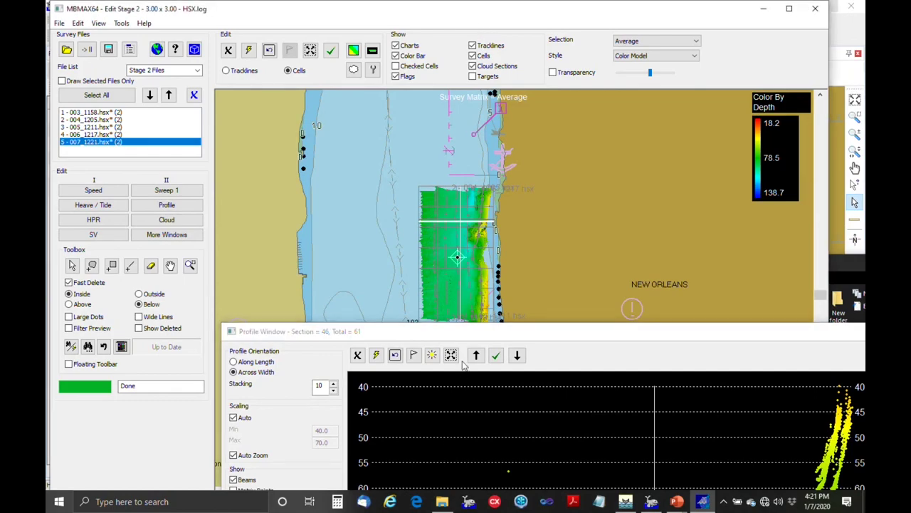
pyautogui.doubleClick(454, 328)
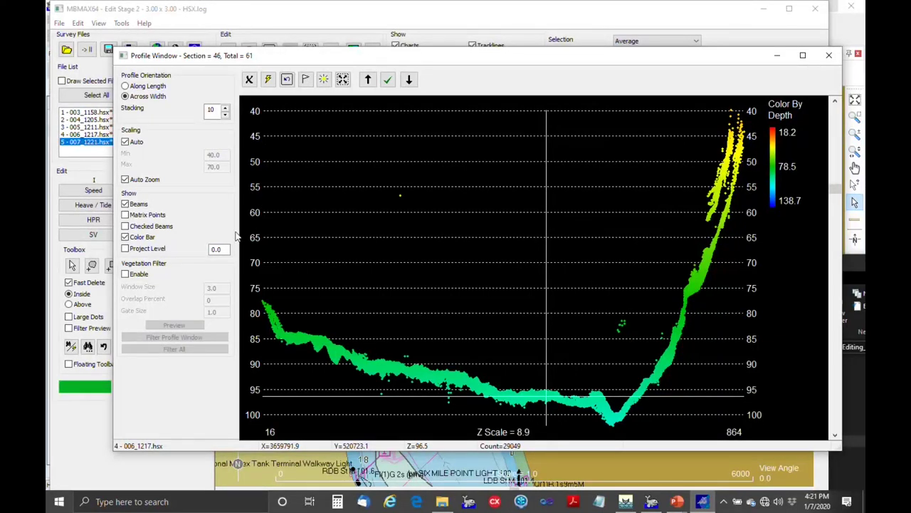
pyautogui.rightClick(329, 244)
# Turn on Color by File for the profile, then scroll to section 1 of 007_1221.hsx
pyautogui.click(371, 251)
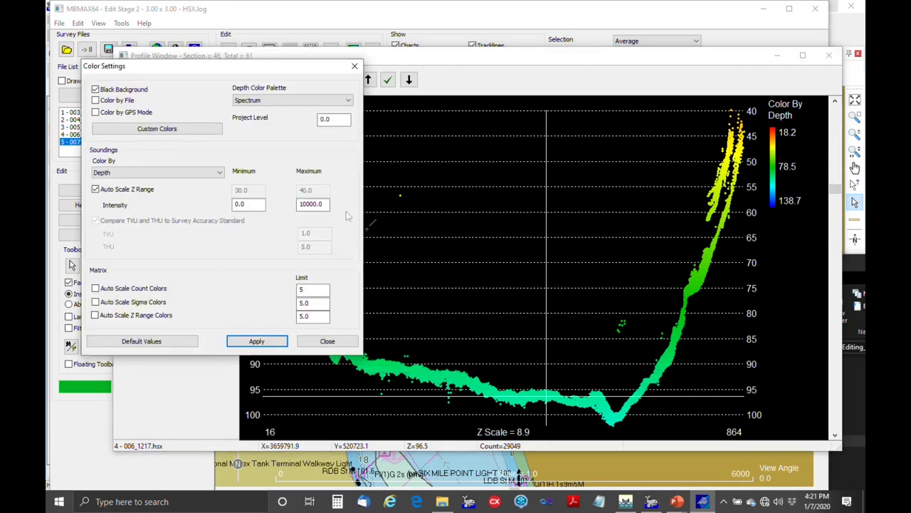
pyautogui.click(132, 102)
pyautogui.click(327, 341)
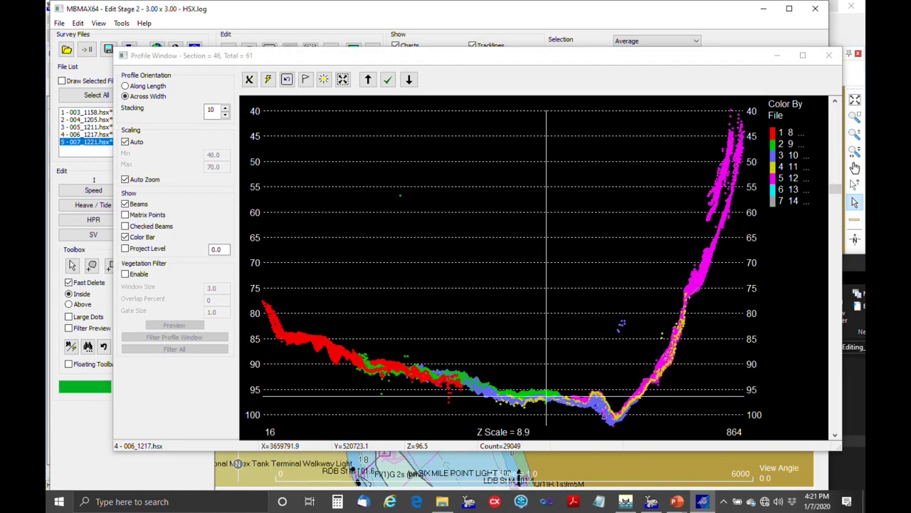
pyautogui.click(837, 192)
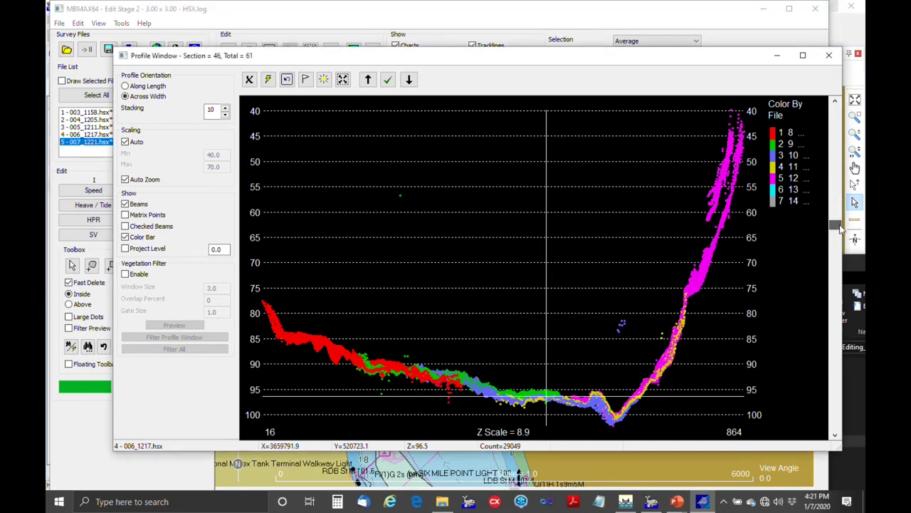
pyautogui.moveTo(836, 313); pyautogui.dragTo(841, 455)
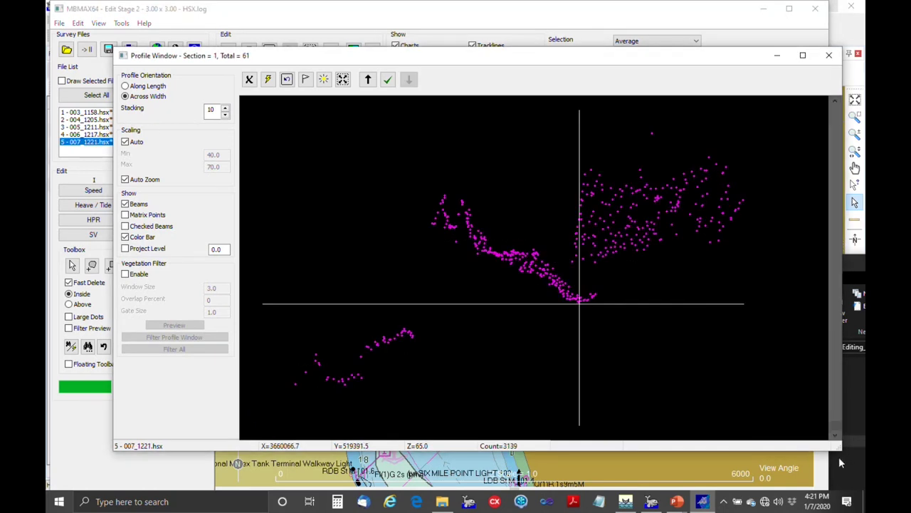
# Reduce the profile Stacking to a single swath
pyautogui.moveTo(684, 65); pyautogui.dragTo(703, 416)
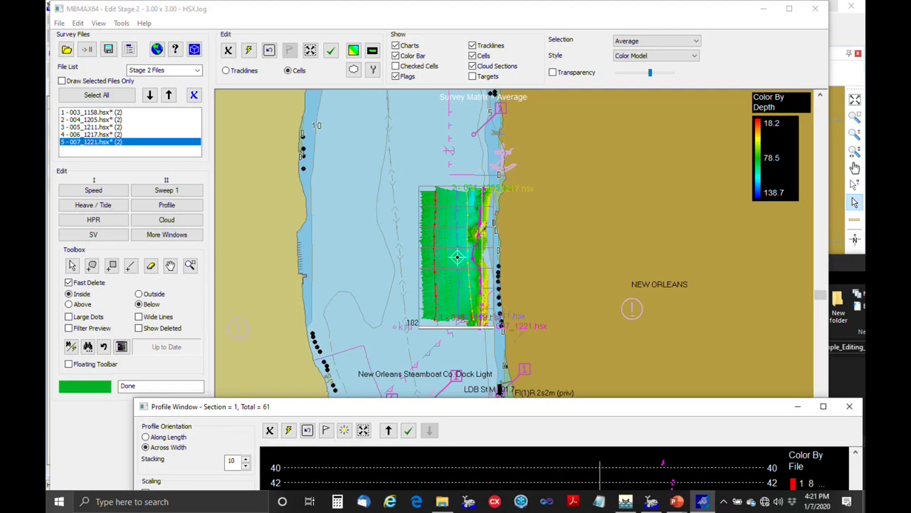
pyautogui.moveTo(550, 408); pyautogui.dragTo(524, 57)
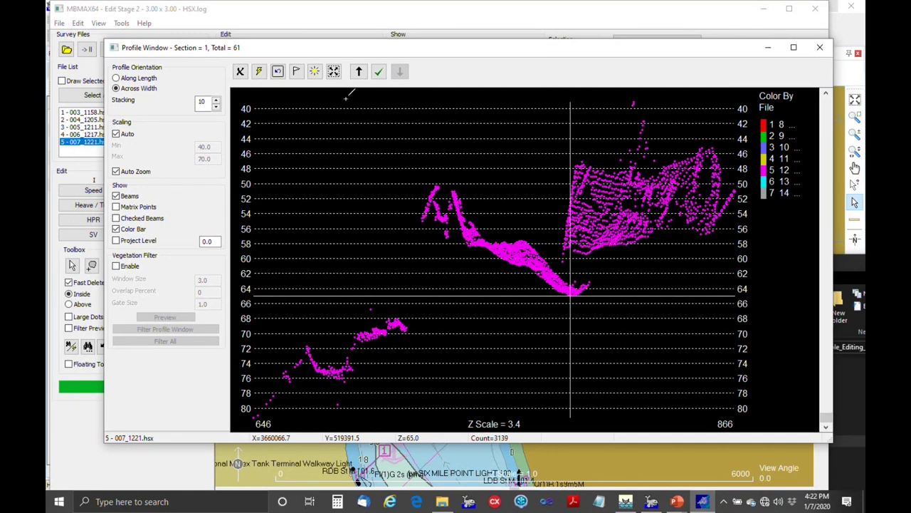
pyautogui.click(216, 107)
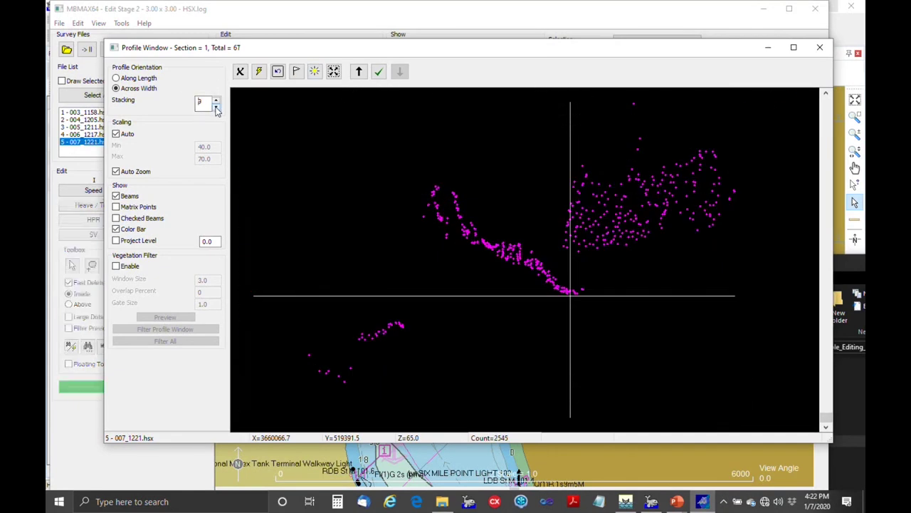
pyautogui.click(216, 107)
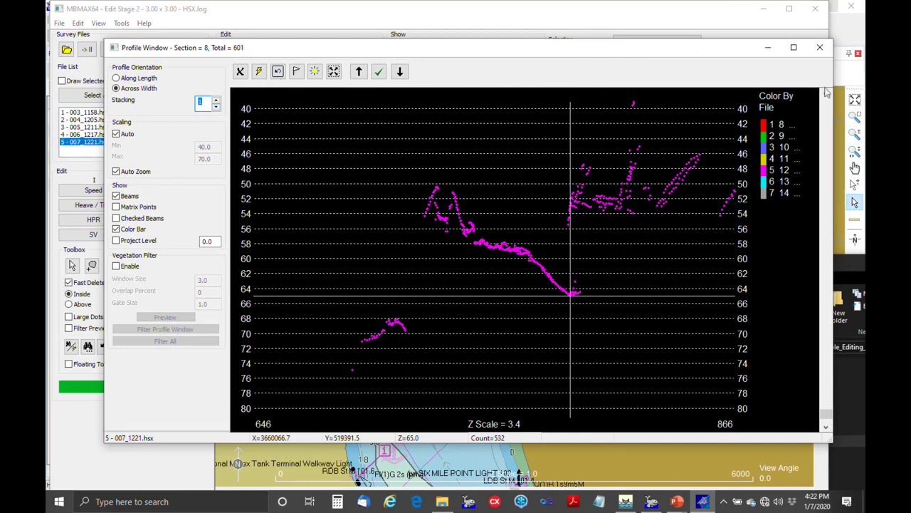
# Step forward through file 007_1221's profile sections up to section 19
pyautogui.click(359, 72)
pyautogui.click(359, 72)
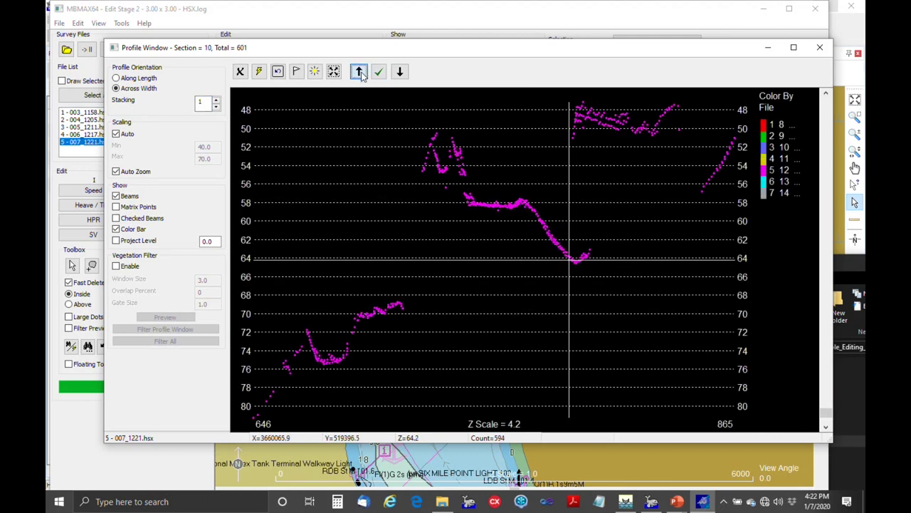
pyautogui.click(360, 72)
pyautogui.click(359, 72)
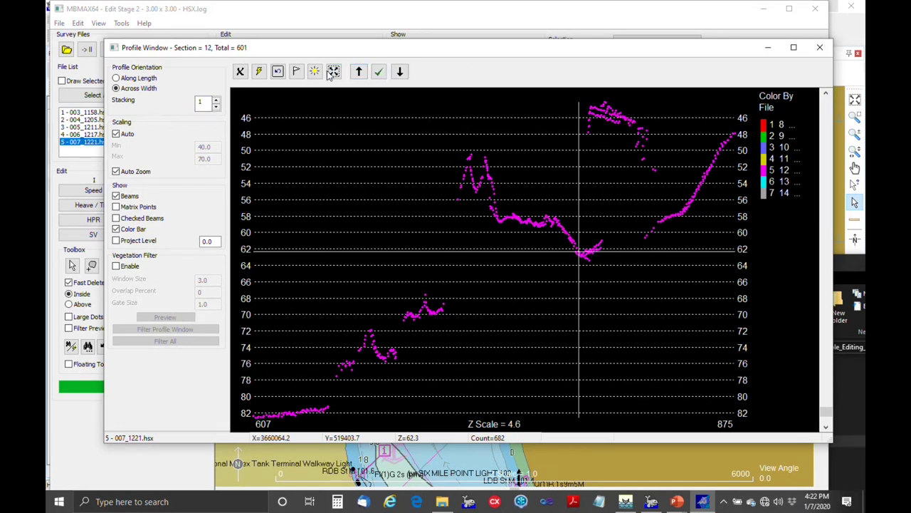
pyautogui.click(359, 73)
pyautogui.click(360, 74)
pyautogui.click(359, 74)
pyautogui.click(358, 74)
pyautogui.click(358, 74)
pyautogui.click(358, 74)
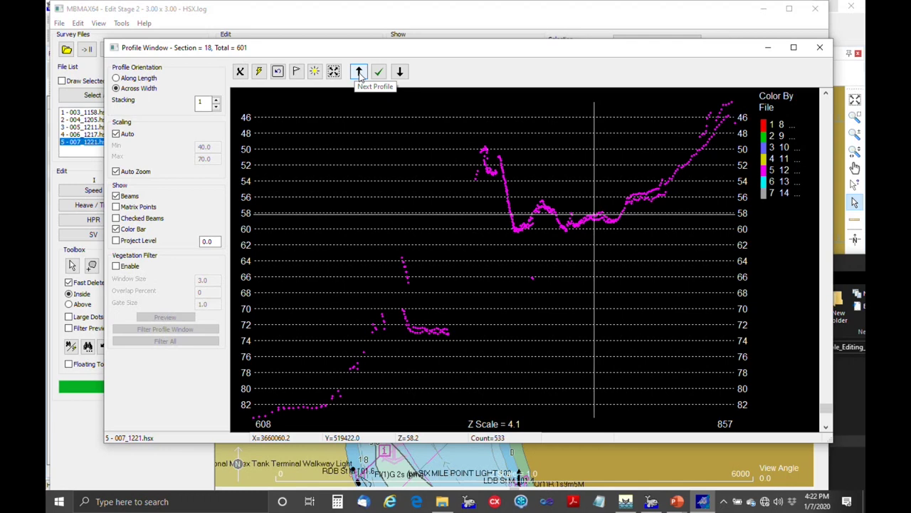
pyautogui.click(360, 74)
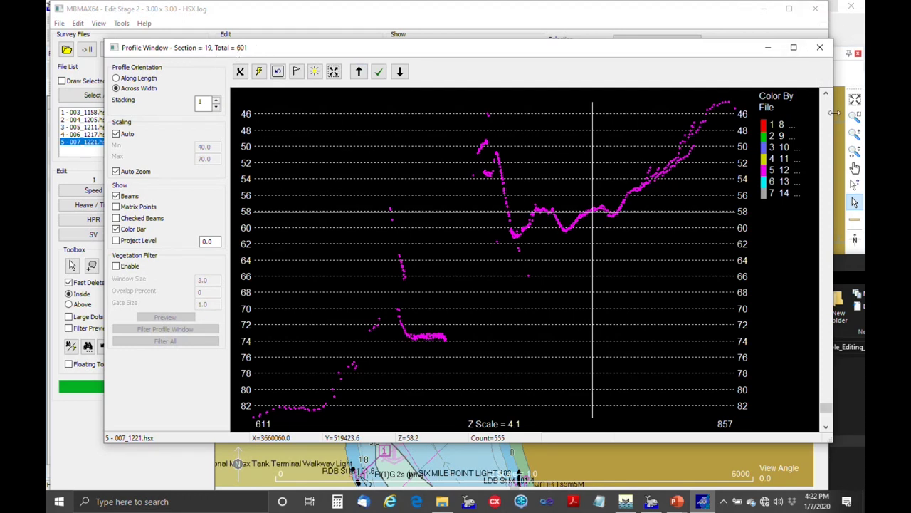
# Advance the profile to section 22 of 601, spanning 597 to 858
pyautogui.scroll(-1, 831, 116)
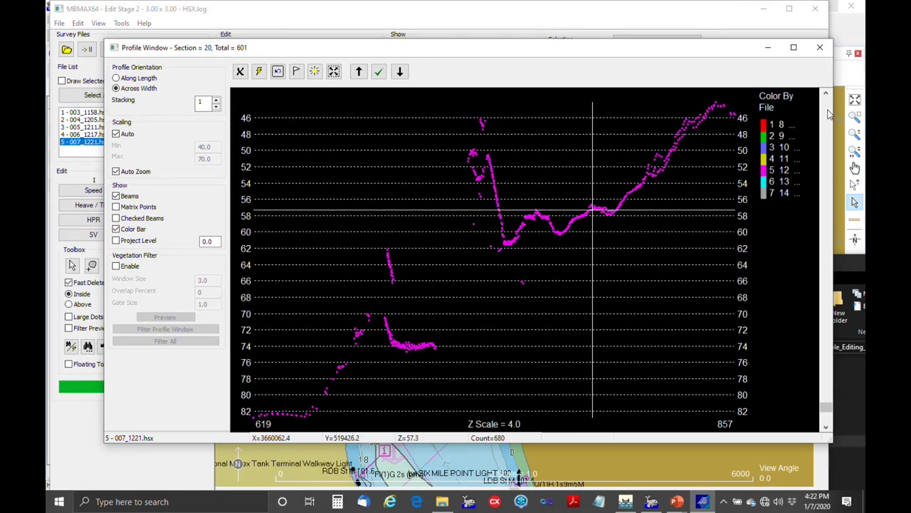
pyautogui.moveTo(495, 262); pyautogui.dragTo(594, 242)
pyautogui.click(827, 119)
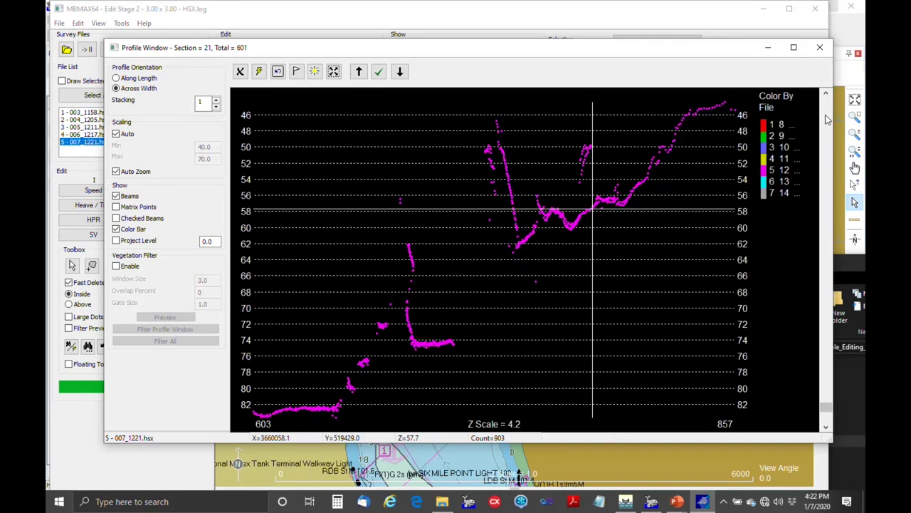
pyautogui.click(827, 119)
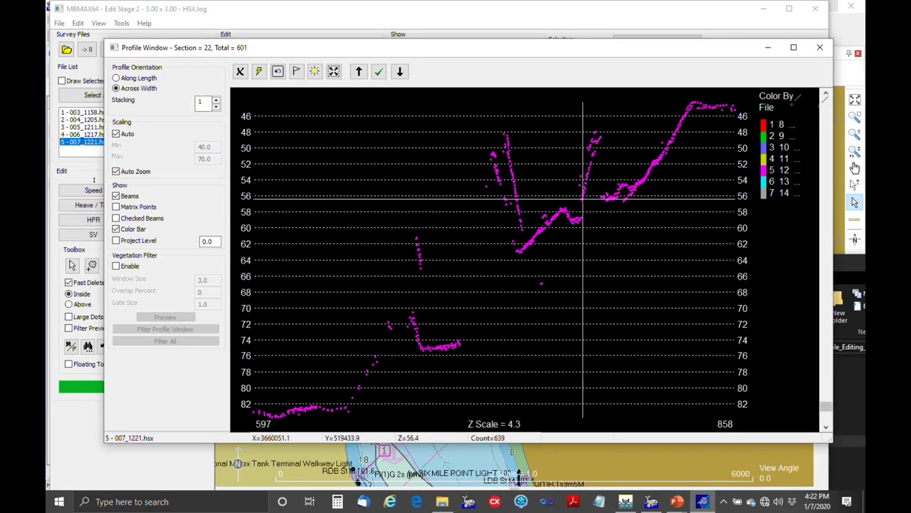
pyautogui.moveTo(373, 55); pyautogui.dragTo(401, 87)
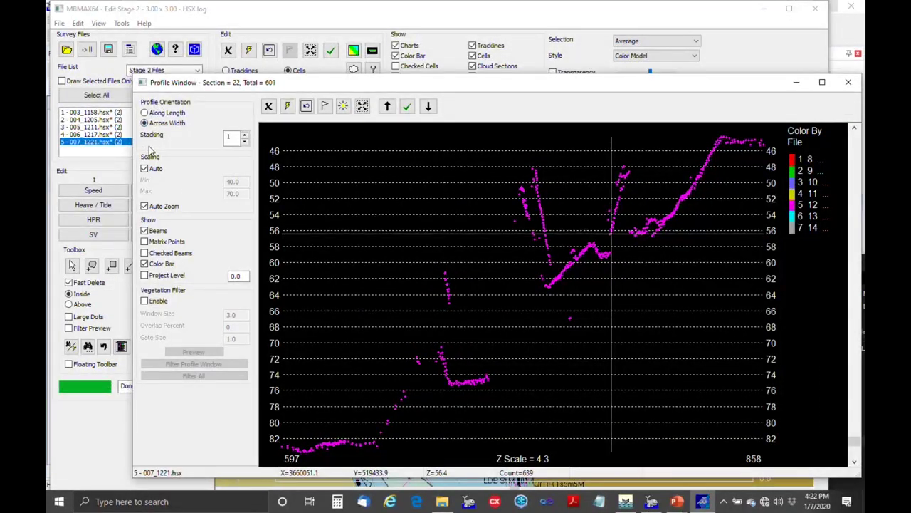
# Raise the profile Stacking from 1 up to 11 swaths
pyautogui.click(244, 137)
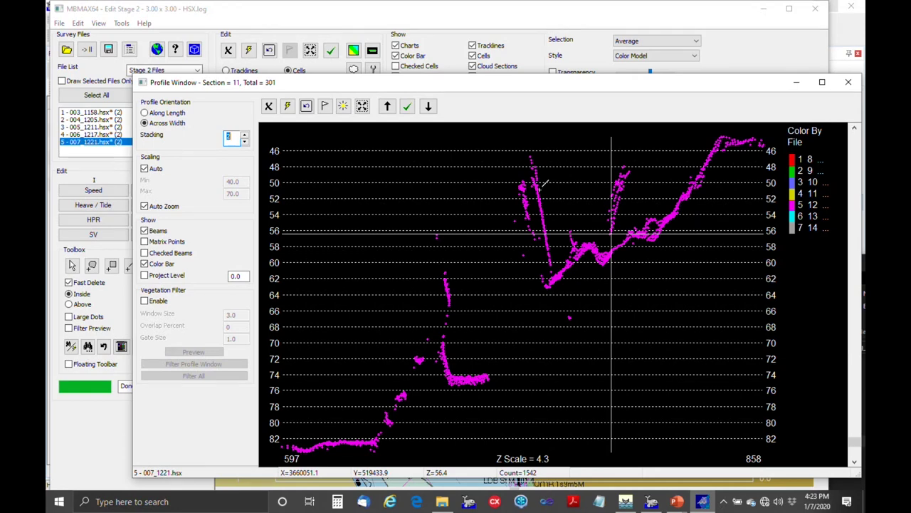
pyautogui.click(244, 134)
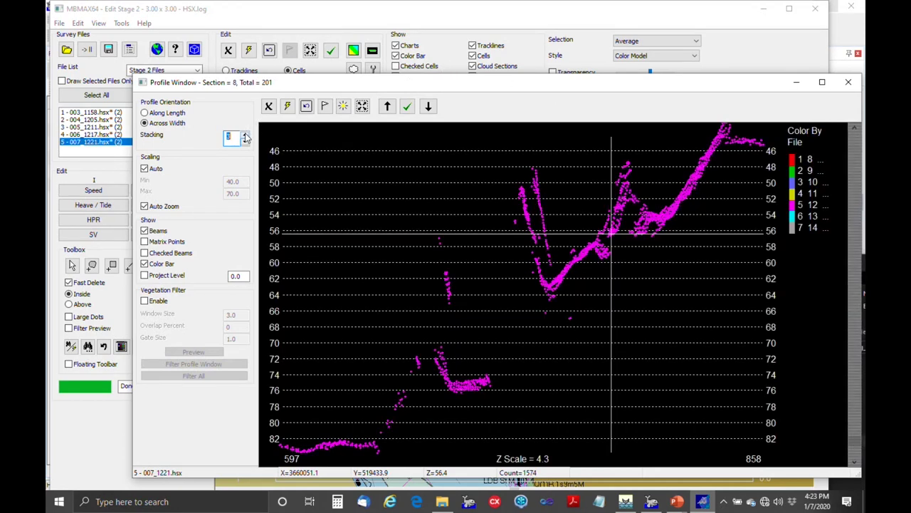
pyautogui.click(244, 137)
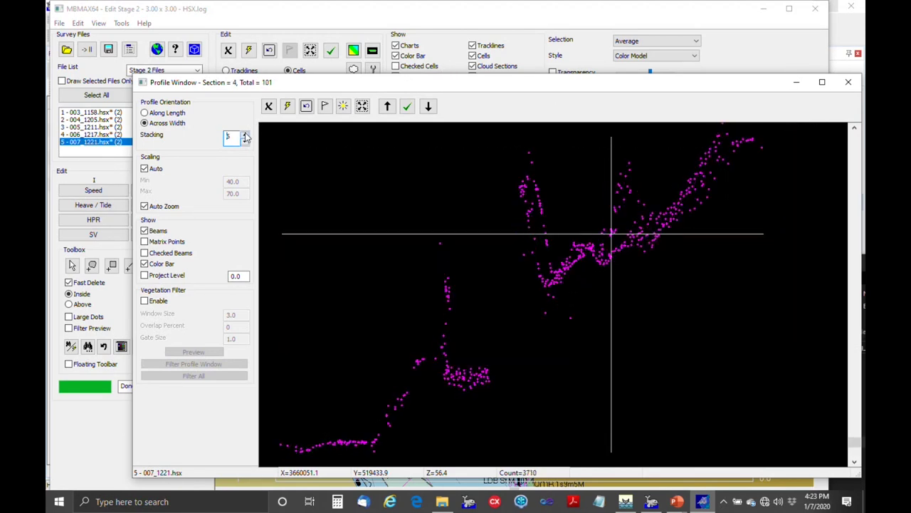
pyautogui.click(244, 135)
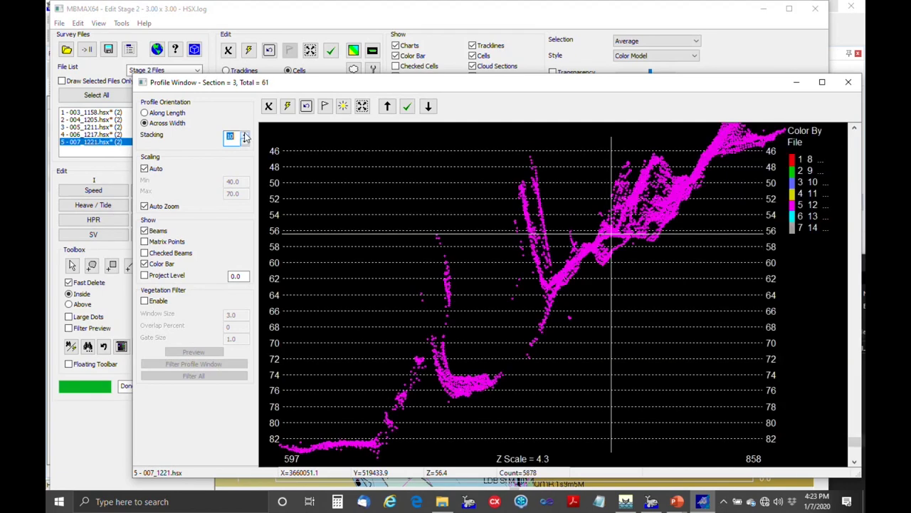
pyautogui.click(244, 136)
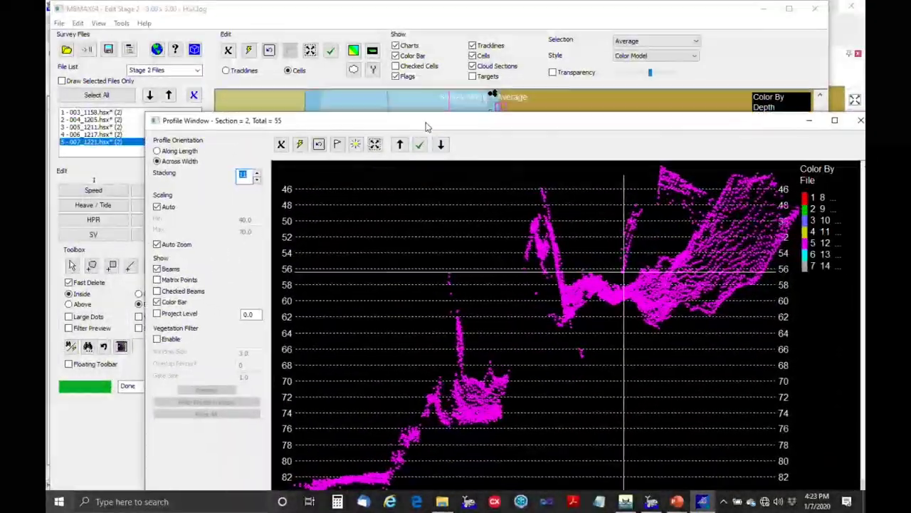
pyautogui.moveTo(427, 126); pyautogui.dragTo(406, 87)
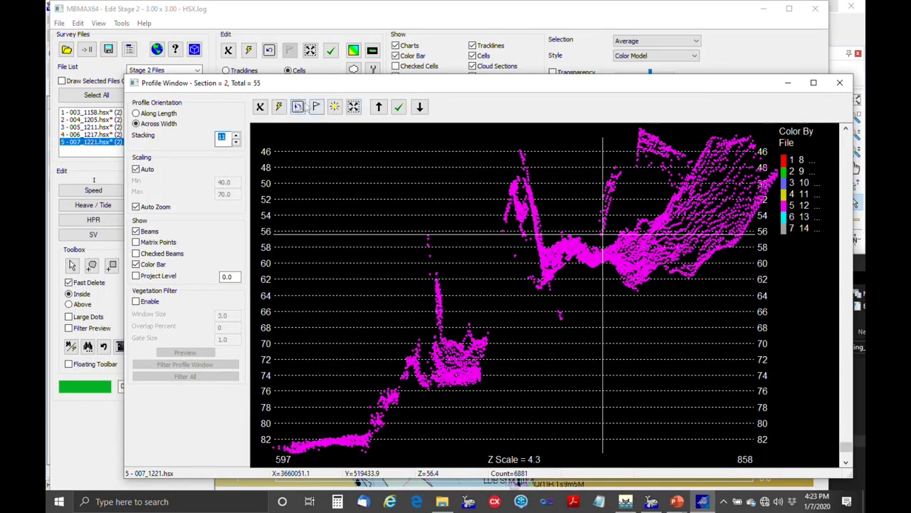
# Advance to section 5, cut stray soundings above the seafloor, then move to section 6
pyautogui.click(847, 157)
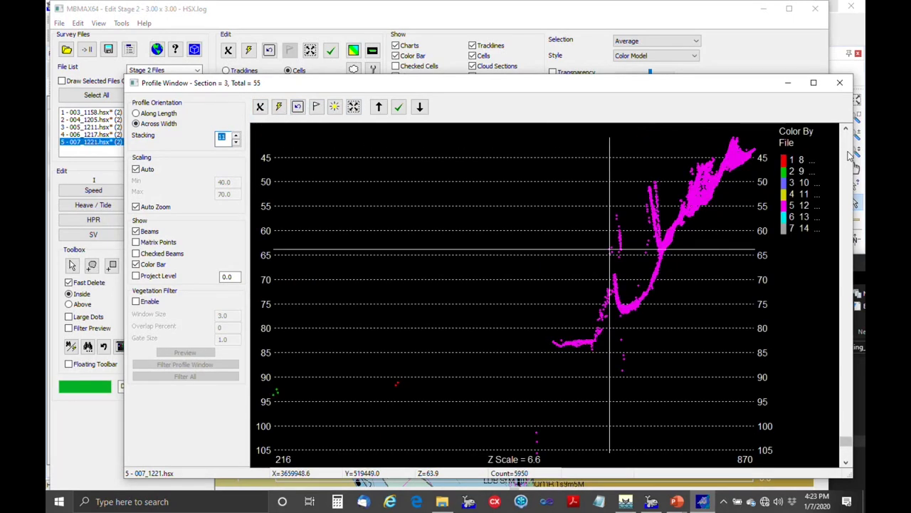
pyautogui.click(847, 157)
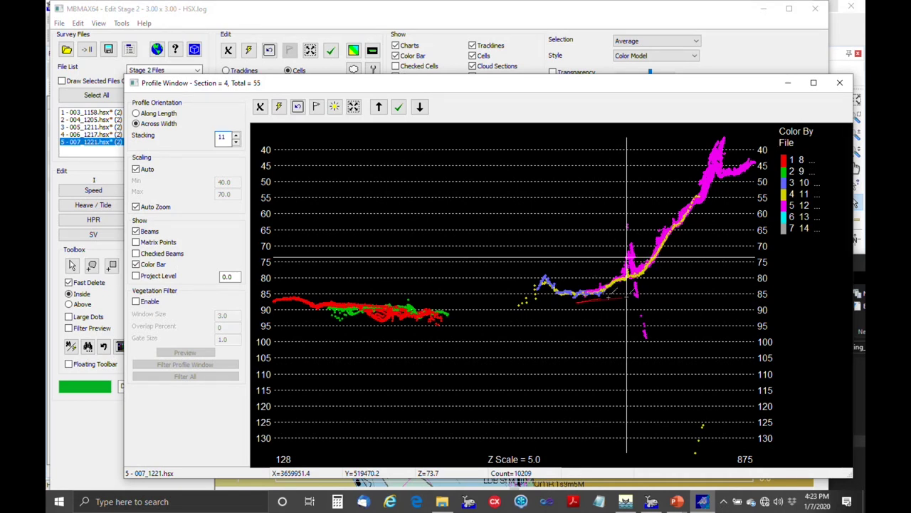
pyautogui.click(680, 369)
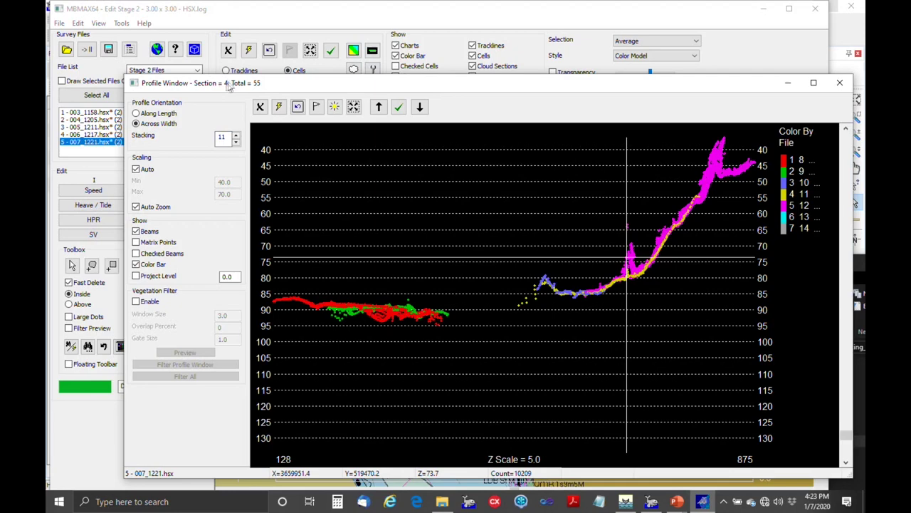
pyautogui.click(379, 107)
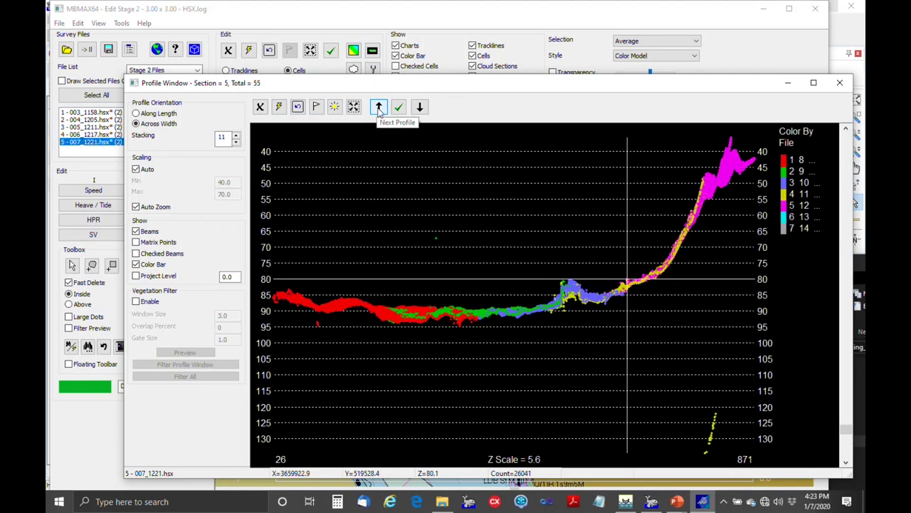
pyautogui.moveTo(630, 339); pyautogui.dragTo(776, 322)
pyautogui.moveTo(373, 272); pyautogui.dragTo(491, 240)
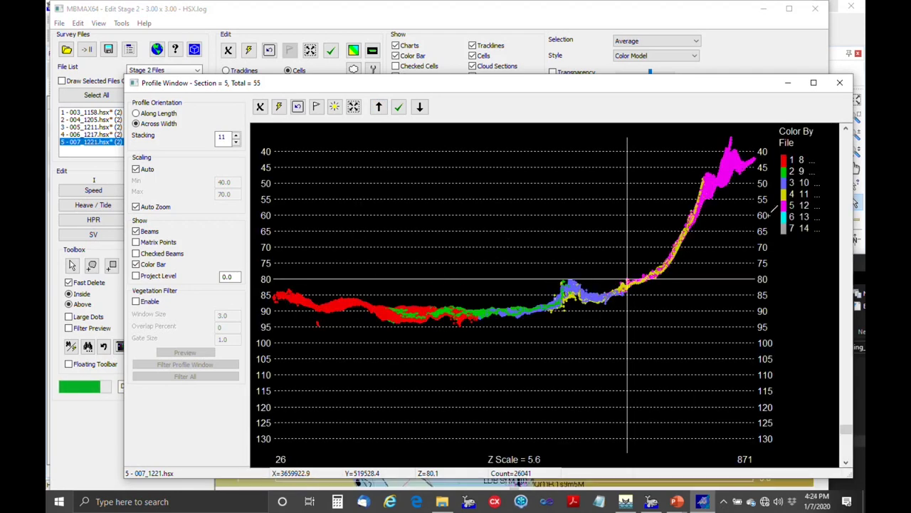
pyautogui.press('Down')
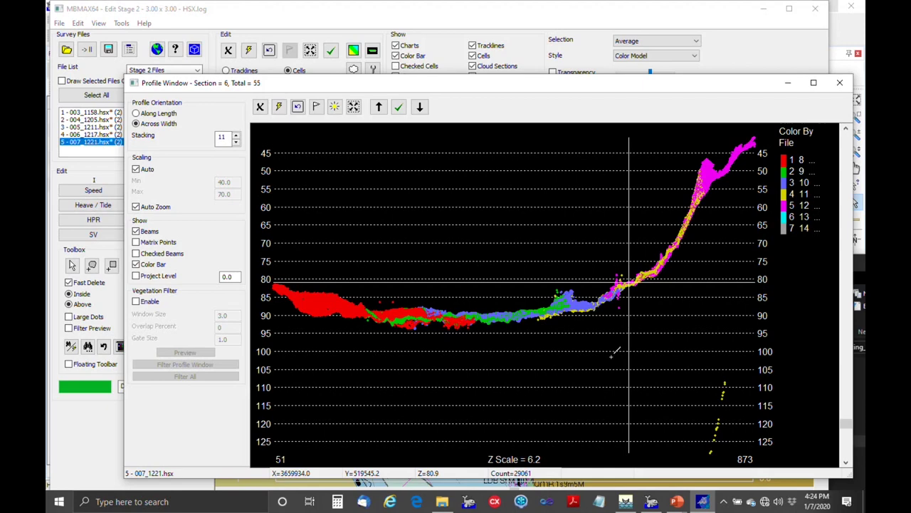
# Undo the deleted steep-bank soundings in section 6 and shift the profile window to the lower right
pyautogui.moveTo(627, 332); pyautogui.dragTo(783, 299)
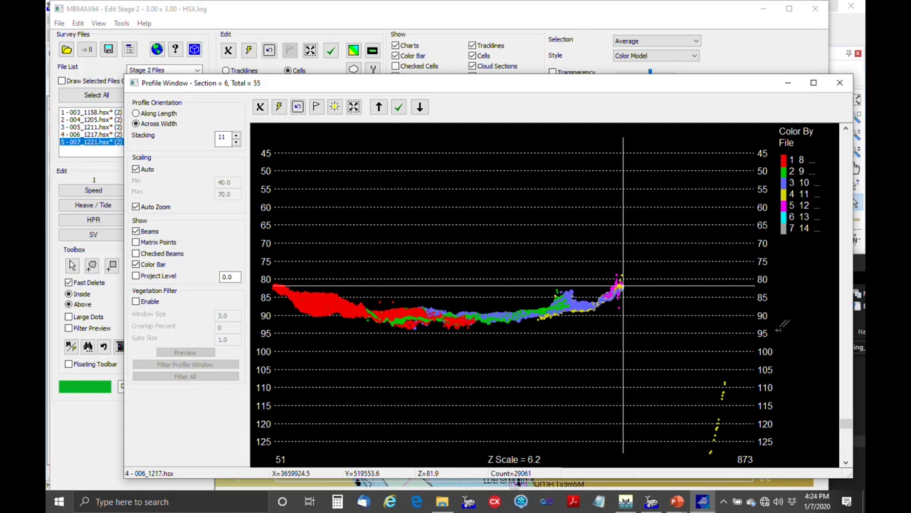
pyautogui.moveTo(572, 89); pyautogui.dragTo(615, 37)
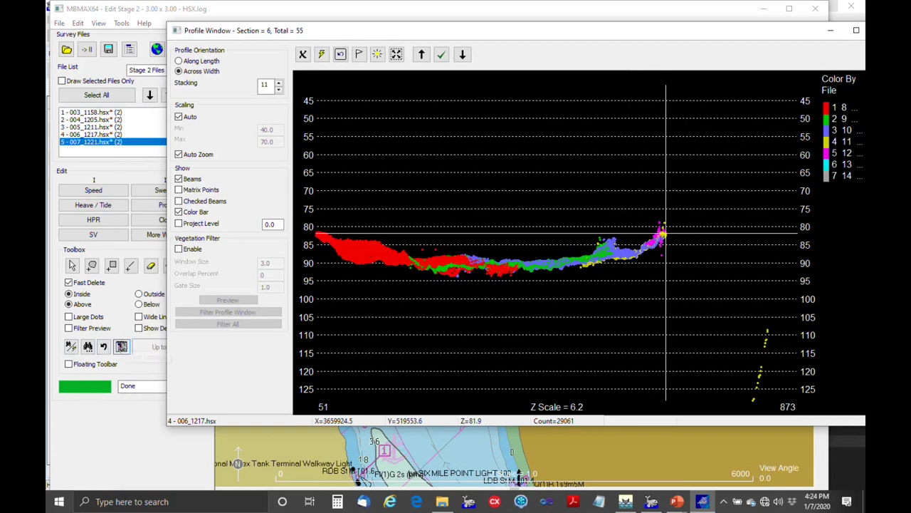
pyautogui.click(103, 346)
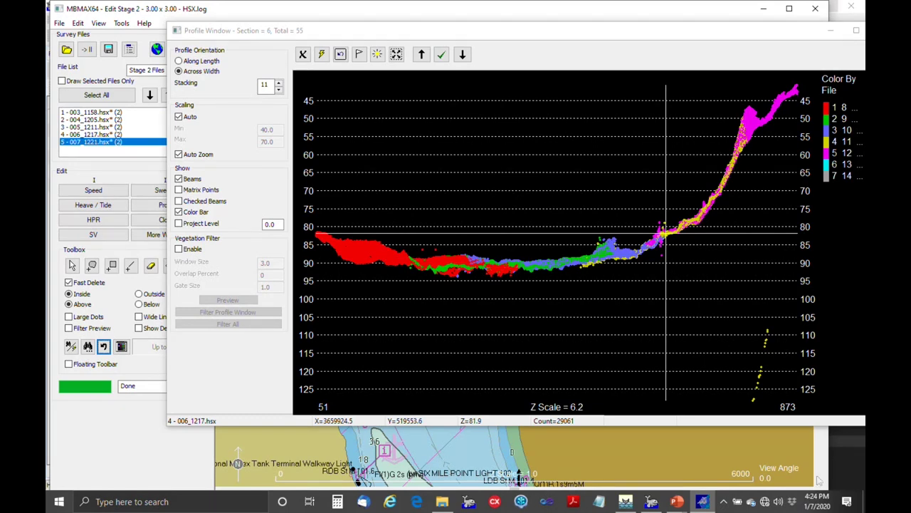
pyautogui.moveTo(529, 39); pyautogui.dragTo(755, 377)
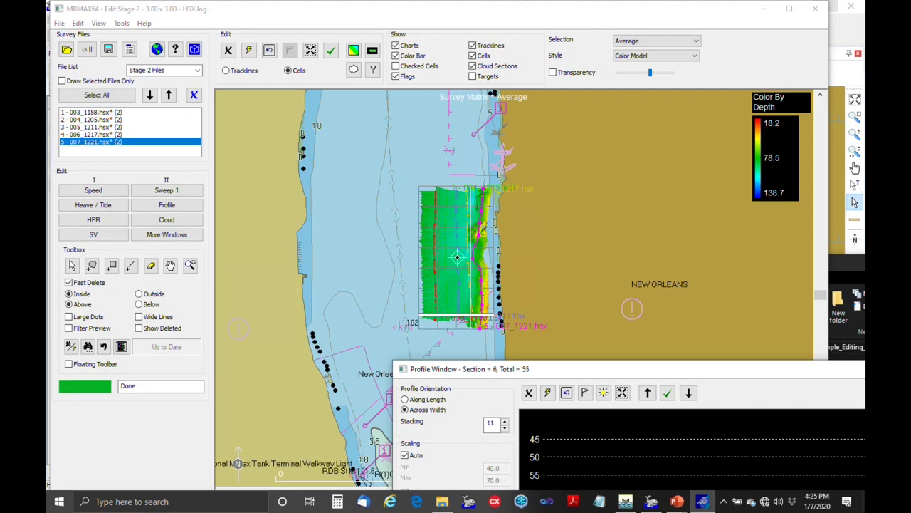
# Move the section 6 profile window back to the upper left and close it
pyautogui.moveTo(621, 372); pyautogui.dragTo(344, 64)
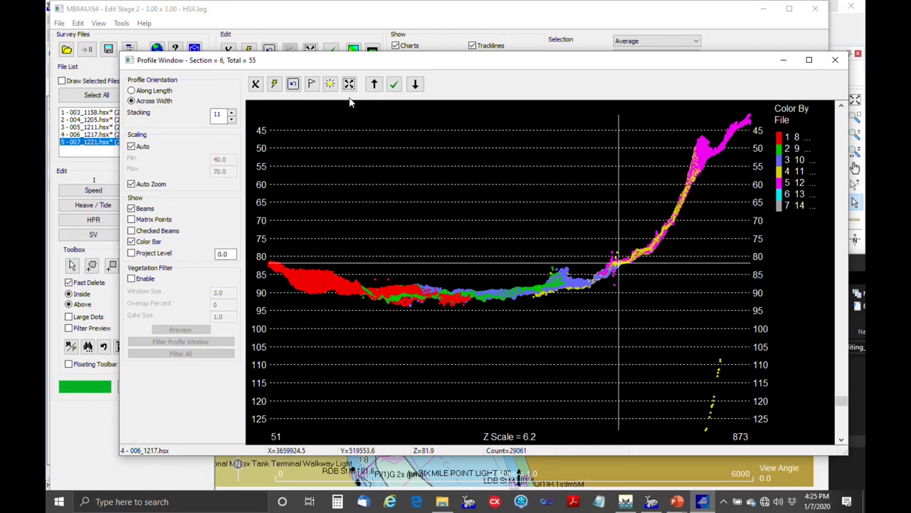
pyautogui.click(835, 60)
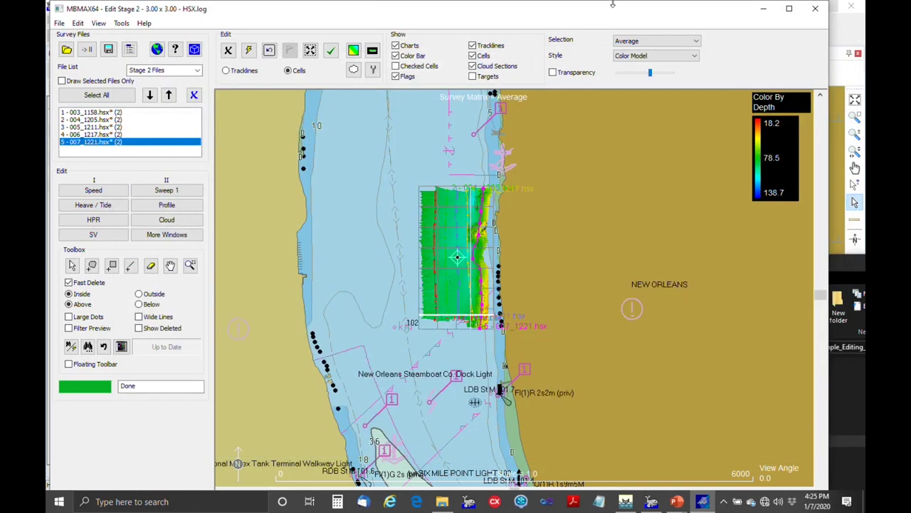
# Draw an A-B section line across the survey cells and step it forward three times
pyautogui.click(374, 71)
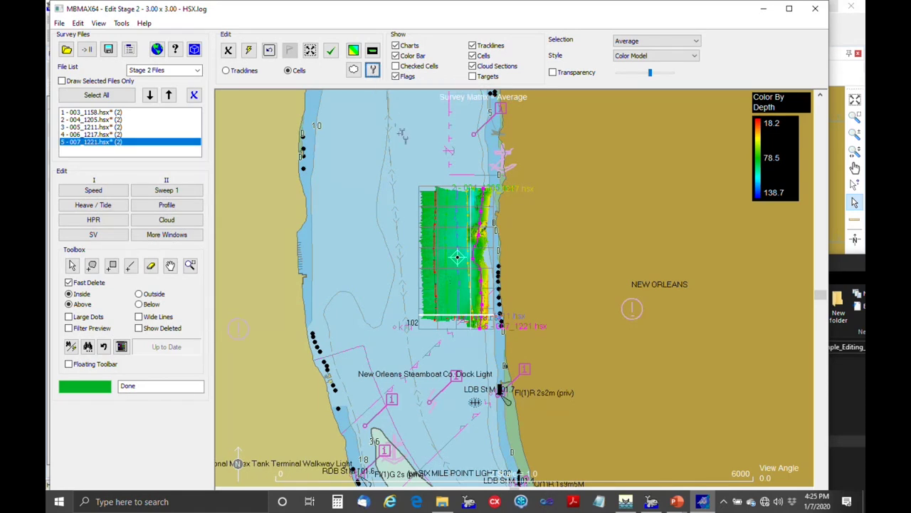
pyautogui.moveTo(421, 301); pyautogui.dragTo(500, 262)
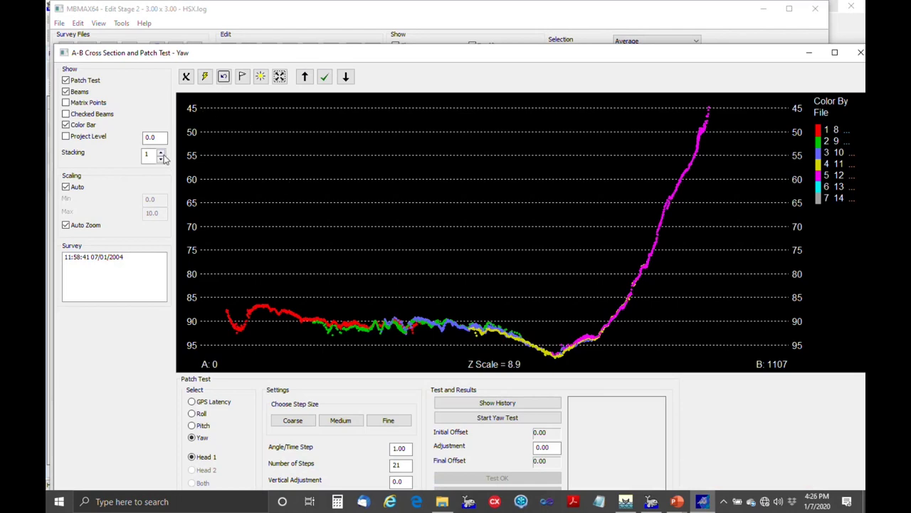
pyautogui.moveTo(313, 56); pyautogui.dragTo(416, 349)
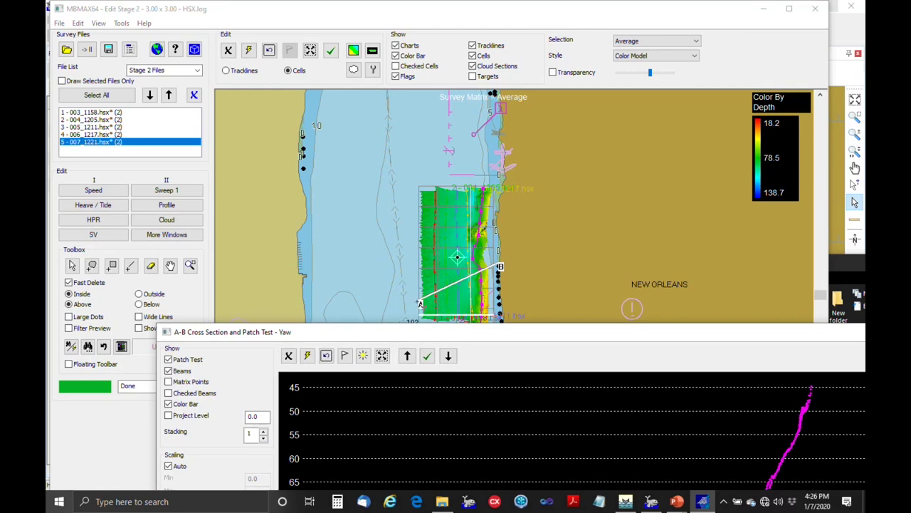
pyautogui.click(408, 355)
pyautogui.click(407, 355)
pyautogui.click(407, 355)
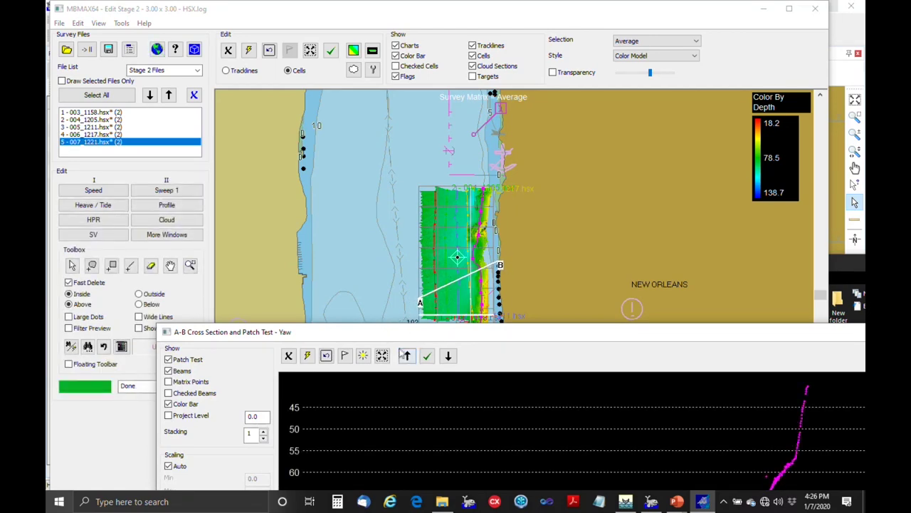
# Raise cross-section stacking to 10, step forward twice, and redraw the A-B line elsewhere
pyautogui.click(263, 430)
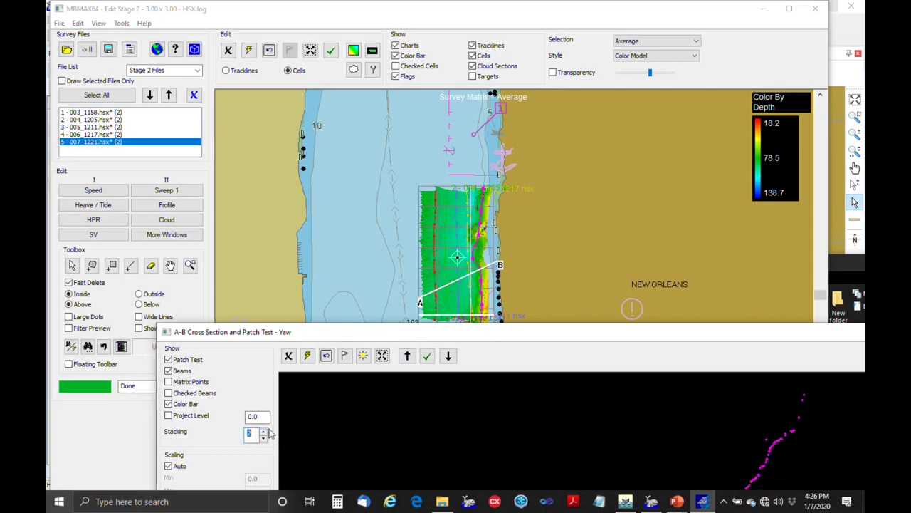
pyautogui.click(264, 436)
pyautogui.click(265, 436)
pyautogui.click(264, 432)
pyautogui.click(265, 432)
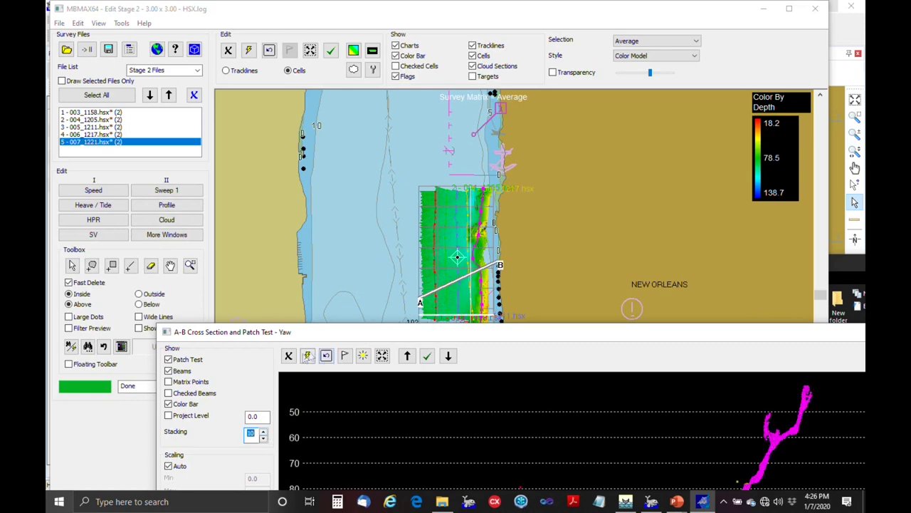
pyautogui.click(405, 358)
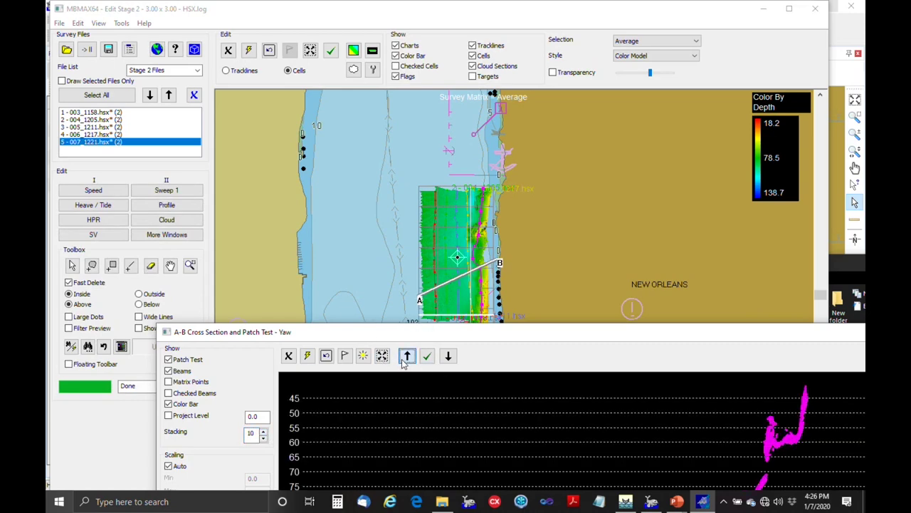
pyautogui.click(407, 357)
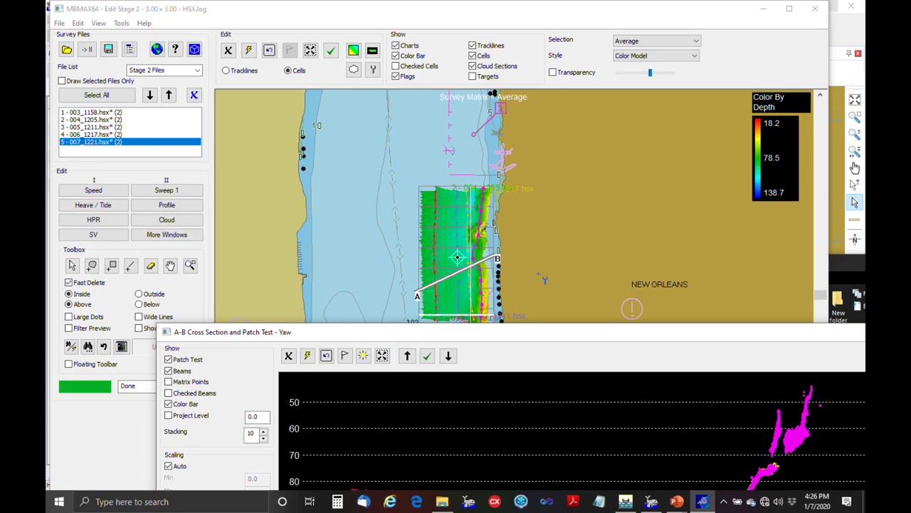
pyautogui.moveTo(423, 213); pyautogui.dragTo(507, 240)
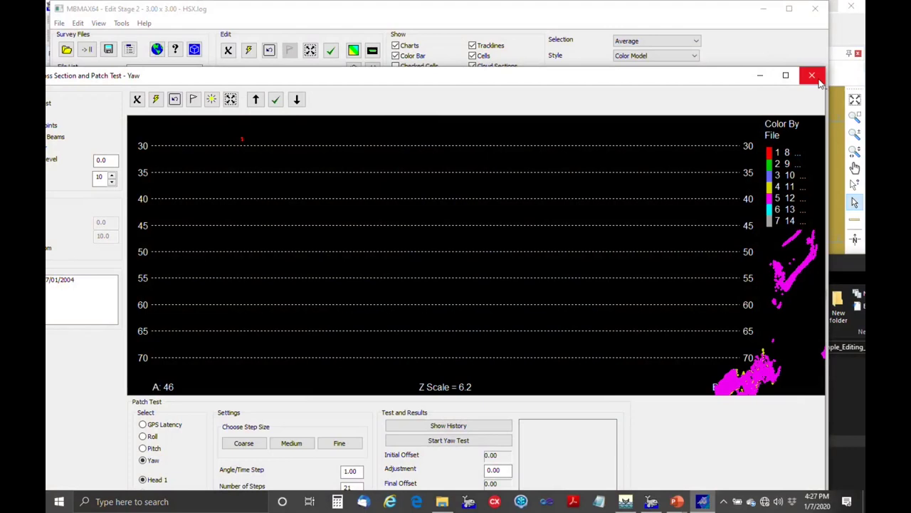
# Close the A-B cross section, reopen the section 6 profile, and tick Matrix Points
pyautogui.click(811, 75)
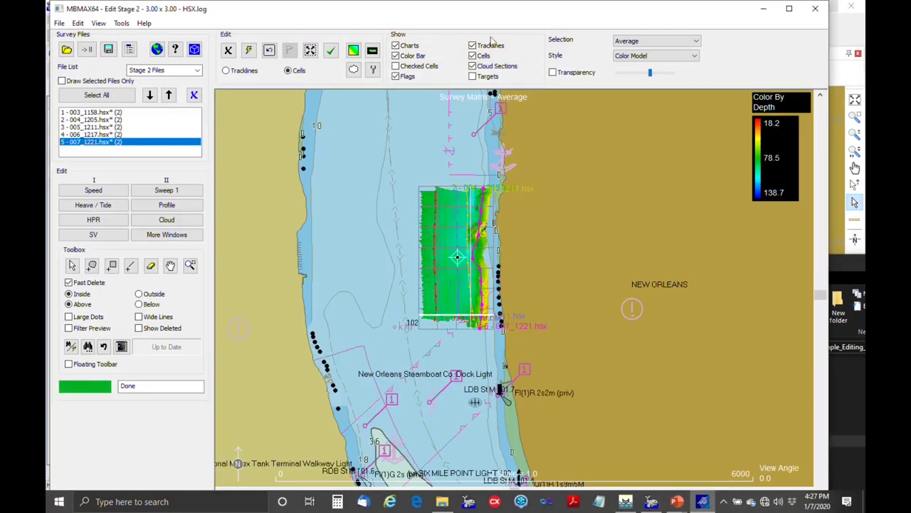
pyautogui.click(189, 206)
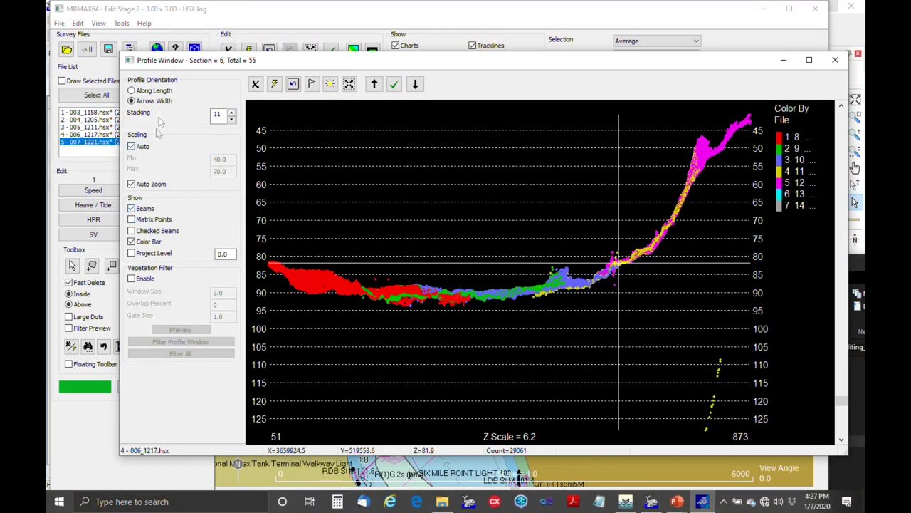
pyautogui.click(131, 219)
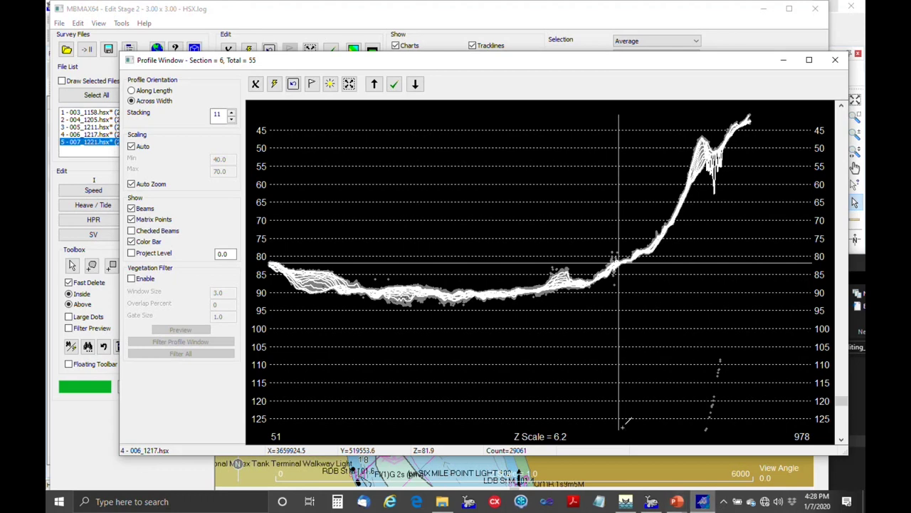
# Delete outlier soundings in sections 6 and 7, then advance to section 9 of 55
pyautogui.moveTo(633, 351); pyautogui.dragTo(785, 310)
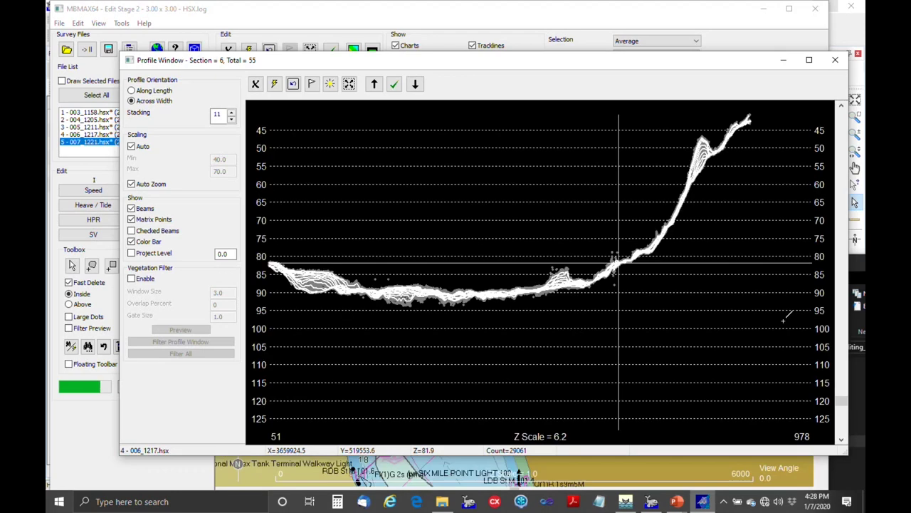
pyautogui.press('Down')
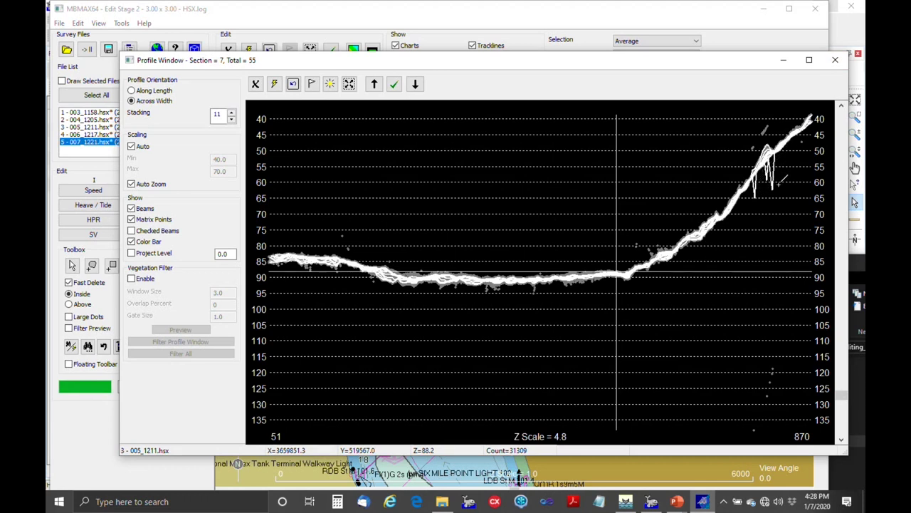
pyautogui.moveTo(760, 187); pyautogui.dragTo(807, 140)
pyautogui.click(840, 134)
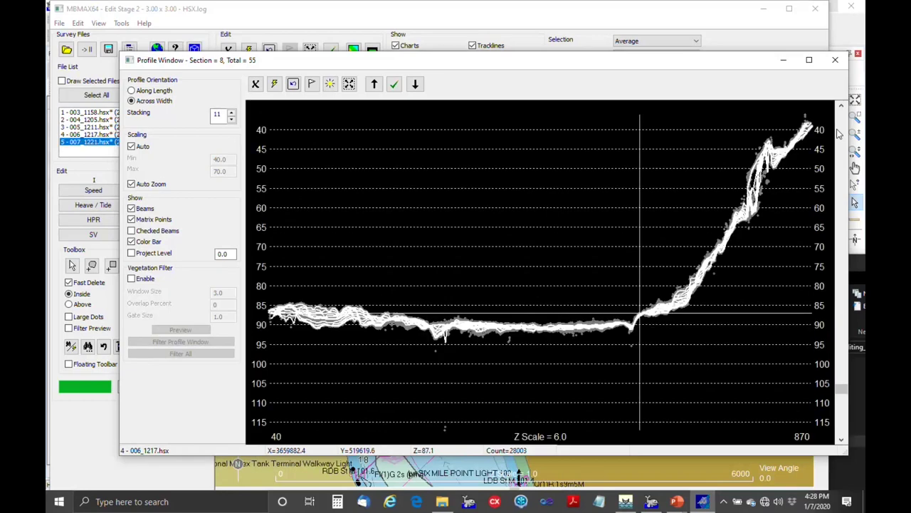
pyautogui.click(840, 134)
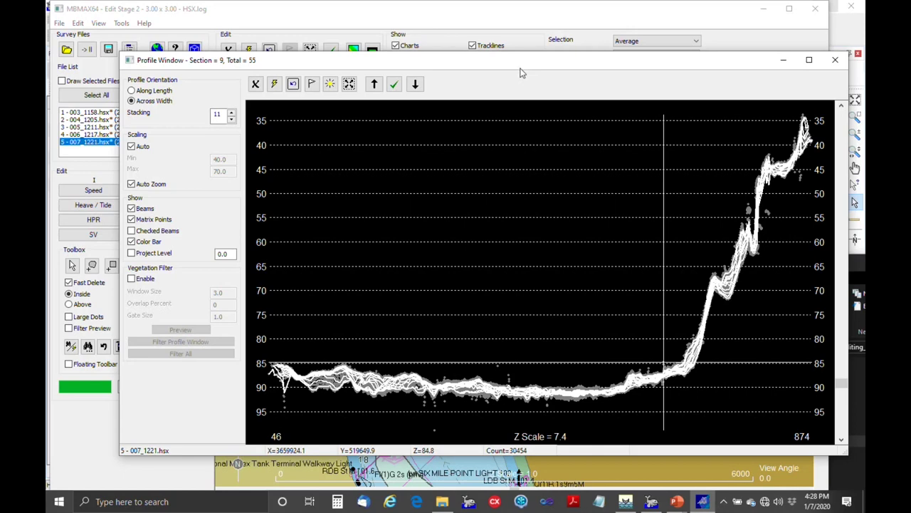
pyautogui.moveTo(413, 60); pyautogui.dragTo(525, 166)
# Switch cell selection from Average to Median, then settle on Minimum while repositioning the Profile Window
pyautogui.click(698, 47)
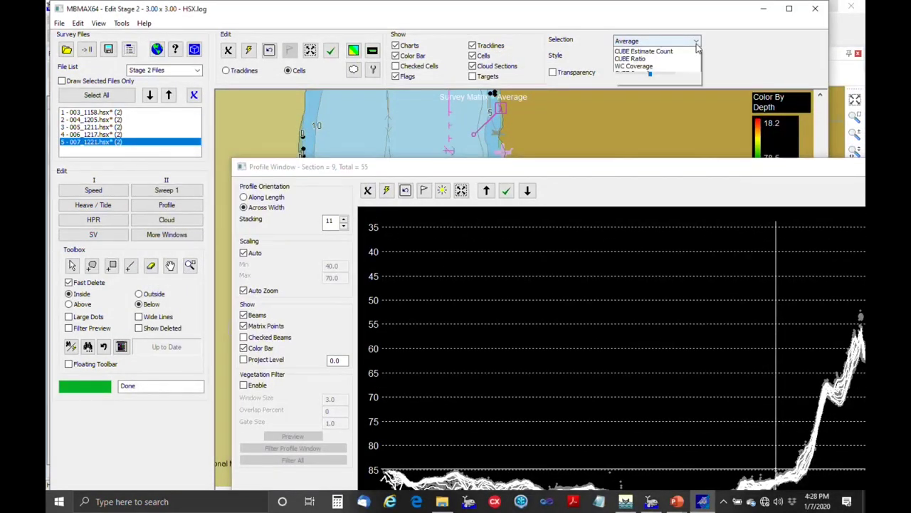
pyautogui.click(648, 51)
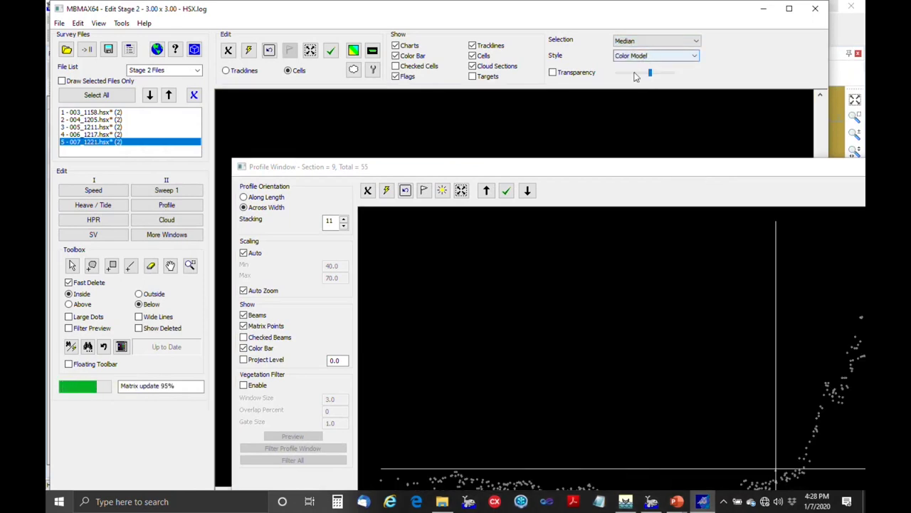
pyautogui.moveTo(568, 173); pyautogui.dragTo(467, 19)
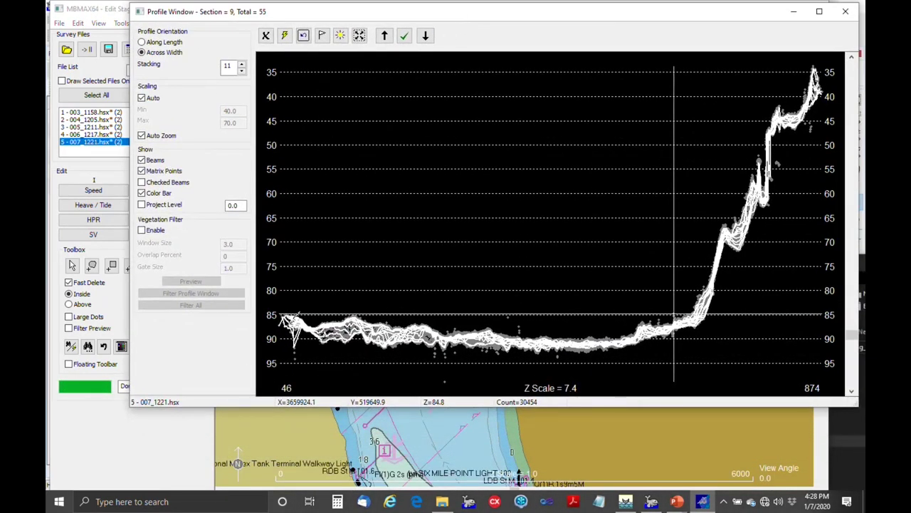
pyautogui.moveTo(361, 19); pyautogui.dragTo(519, 158)
pyautogui.click(698, 44)
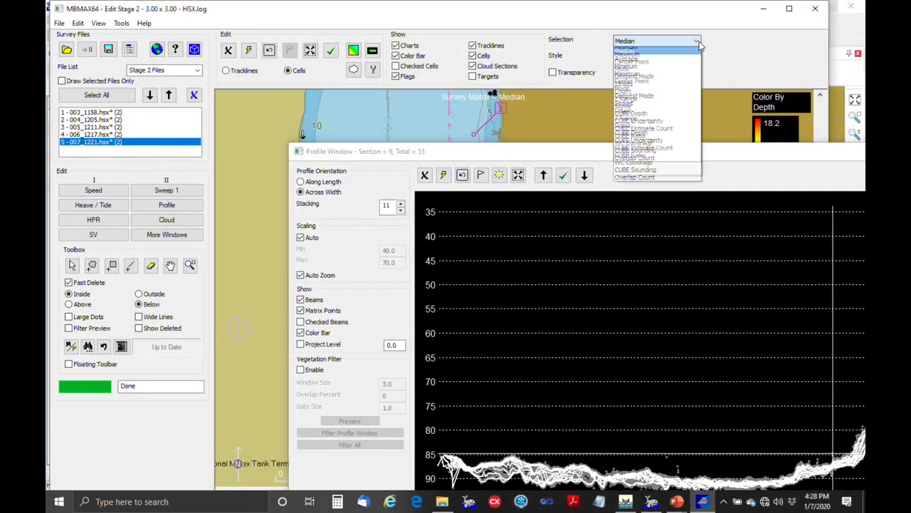
pyautogui.click(645, 71)
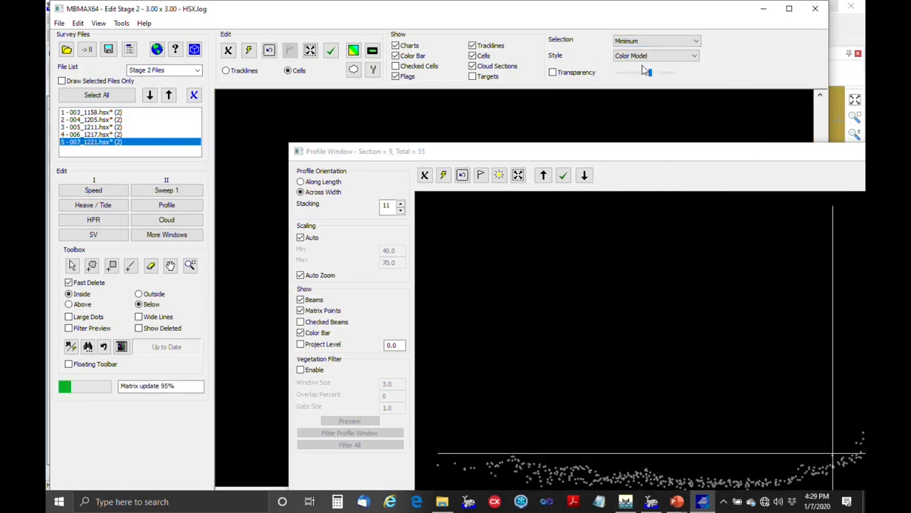
pyautogui.moveTo(642, 155); pyautogui.dragTo(538, 51)
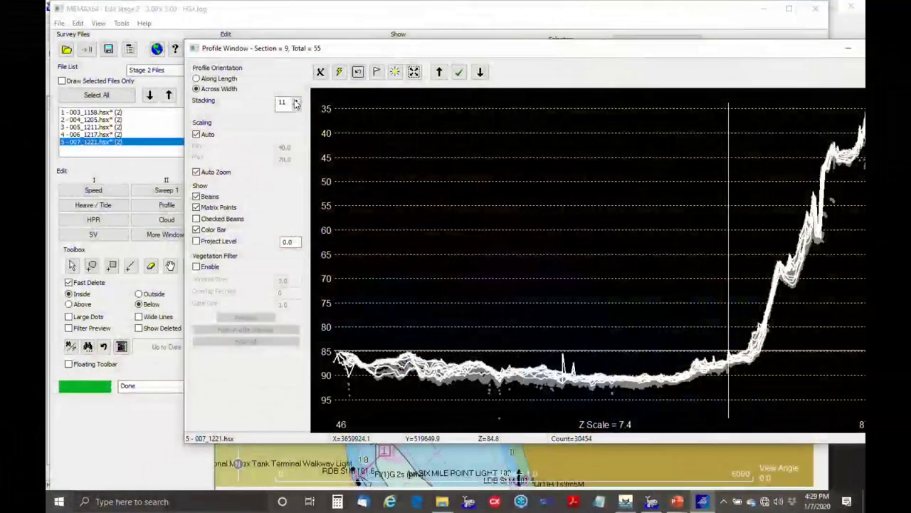
# Raise across-width Stacking to 15, regrouping the line into 41 denser profile sections
pyautogui.click(296, 102)
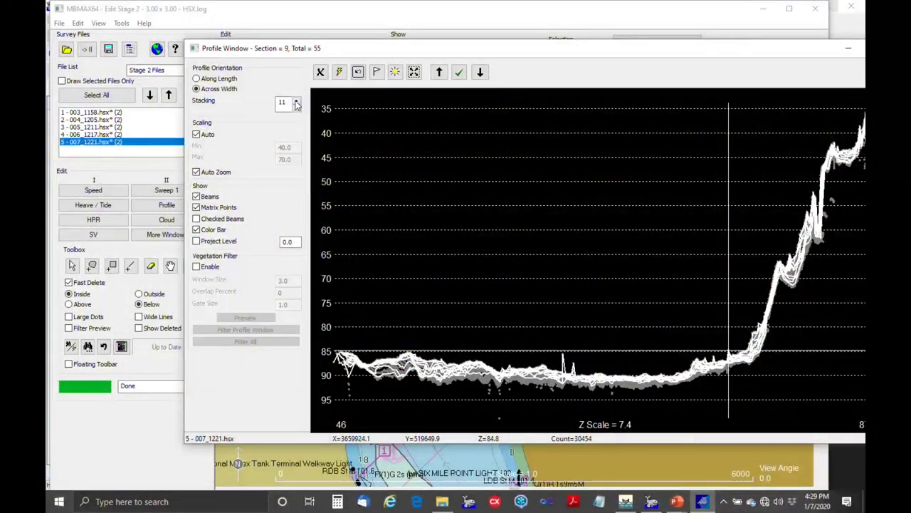
pyautogui.click(296, 102)
pyautogui.click(297, 102)
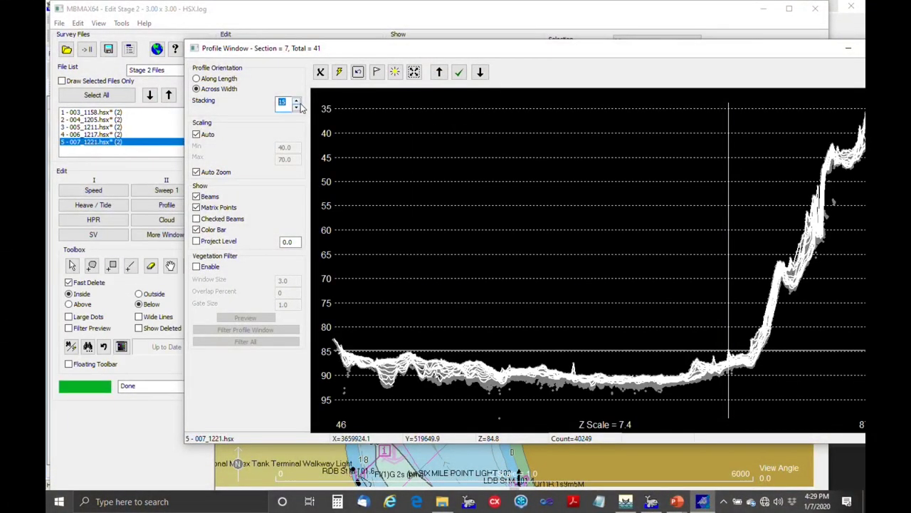
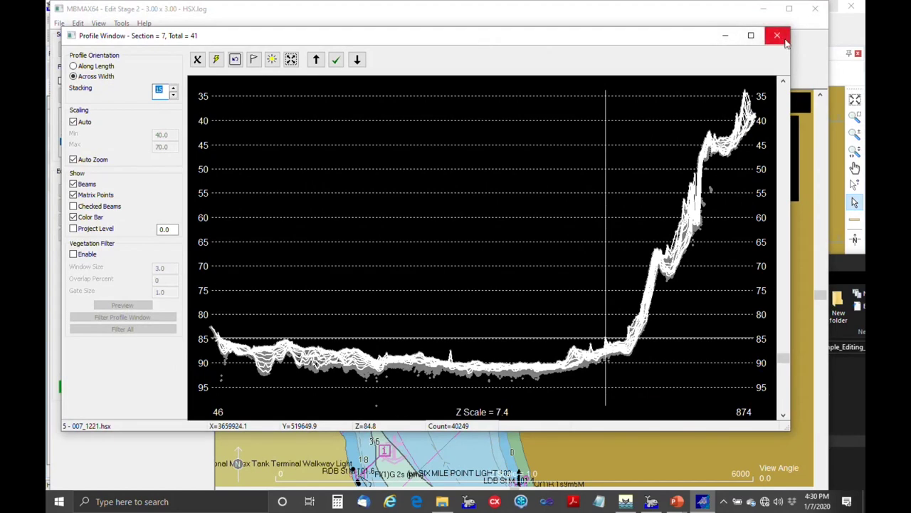
# Close the profile view and show the Basic filter limits, with beam angles 0–60 degrees
pyautogui.click(785, 40)
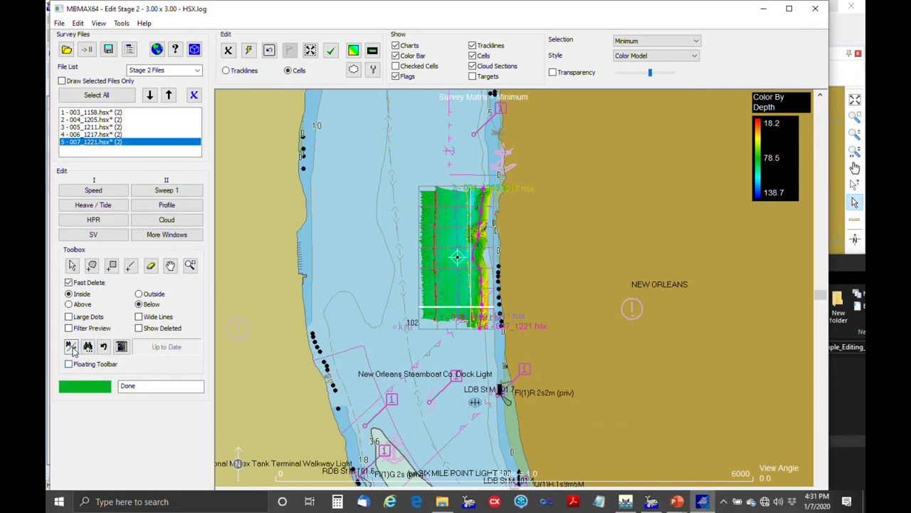
pyautogui.click(71, 346)
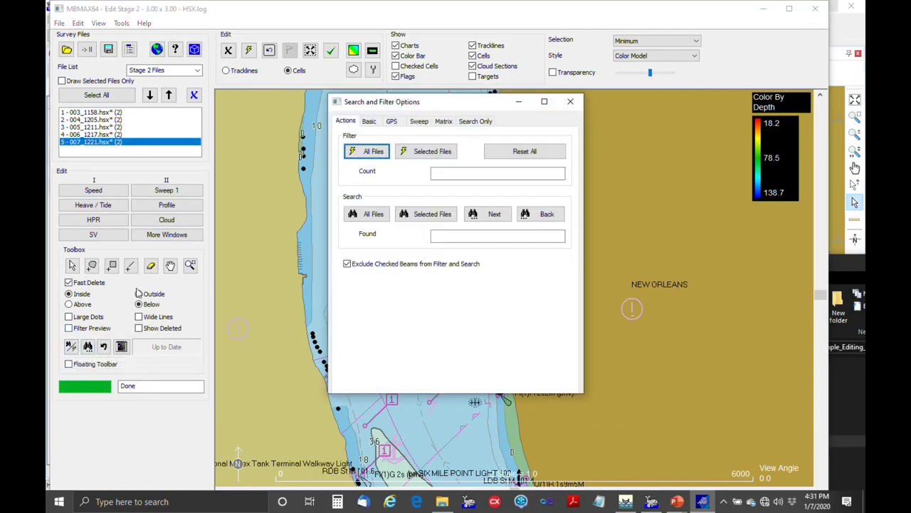
pyautogui.click(369, 122)
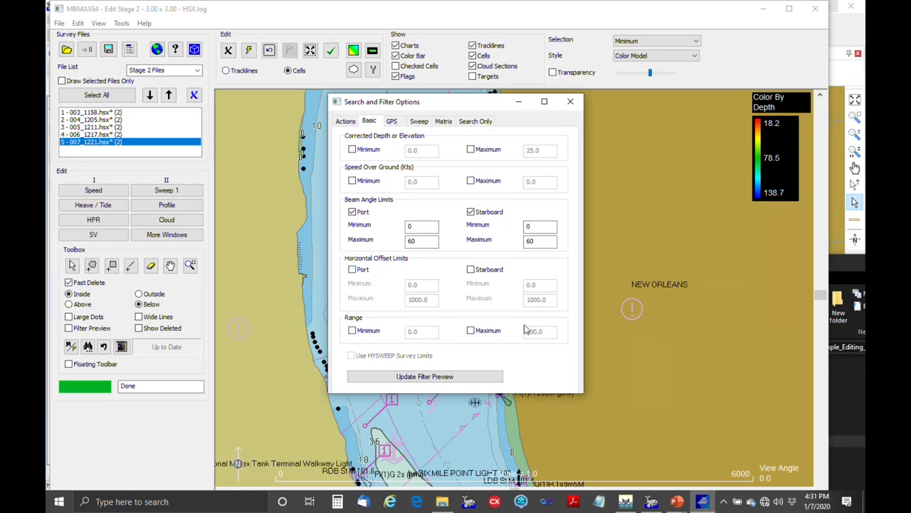
# Require RTK tide GPS mode 4 and filter all five files, flagging 24,149 soundings (1.5%)
pyautogui.click(396, 124)
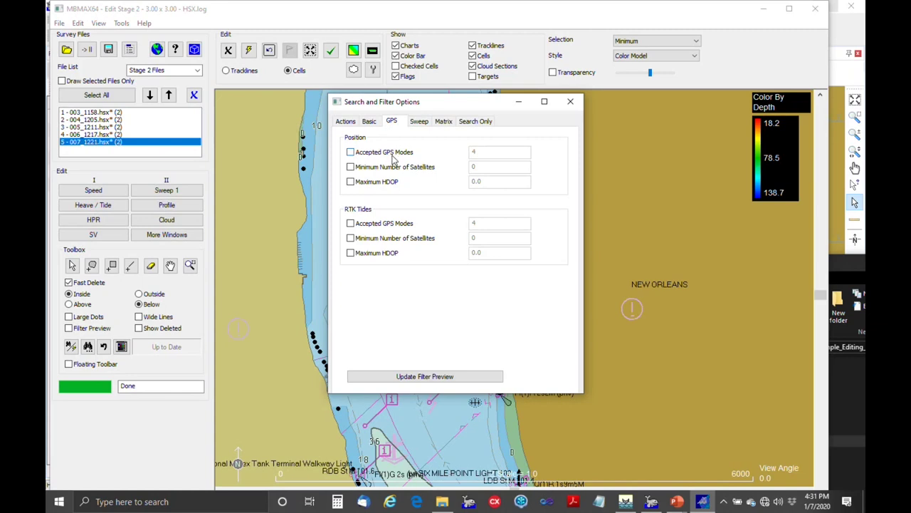
pyautogui.click(395, 224)
pyautogui.click(345, 121)
pyautogui.click(360, 155)
pyautogui.click(370, 156)
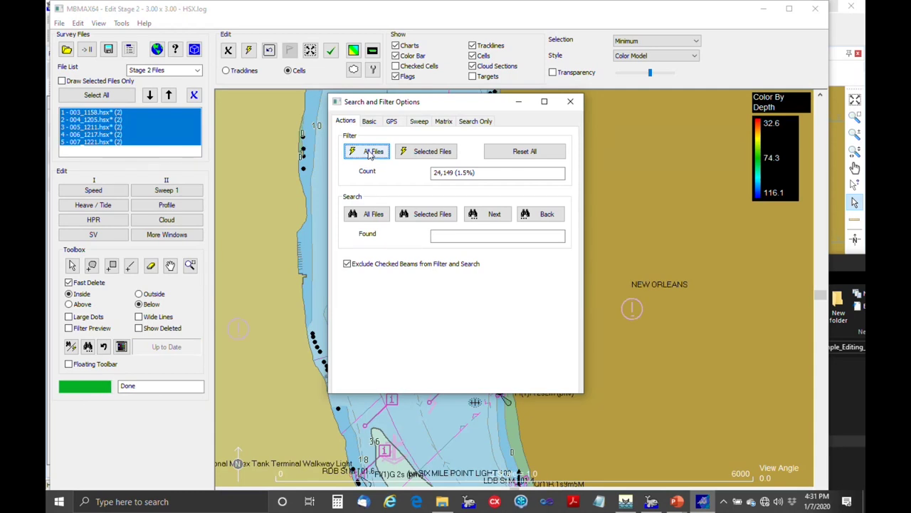
# Recheck the GPS filter settings, then show the Sweep options for beams, median and Savitsky-Golay
pyautogui.click(393, 121)
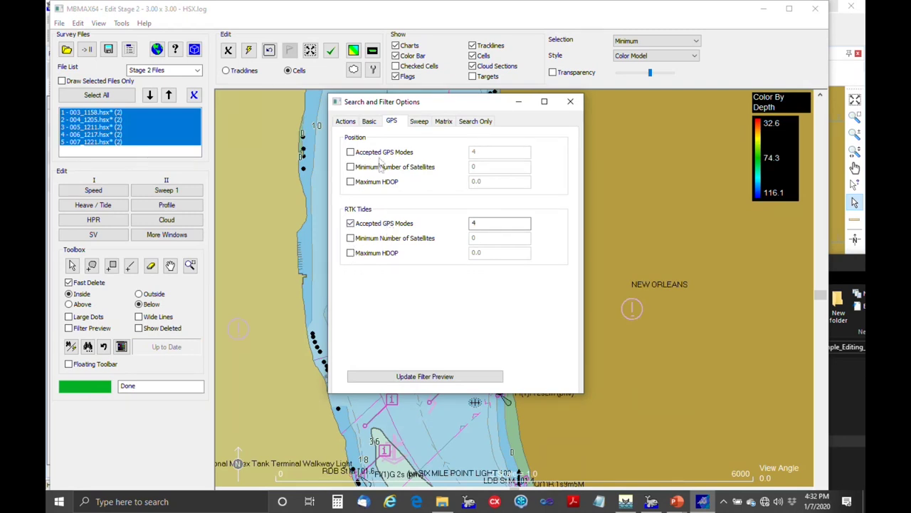
pyautogui.click(418, 123)
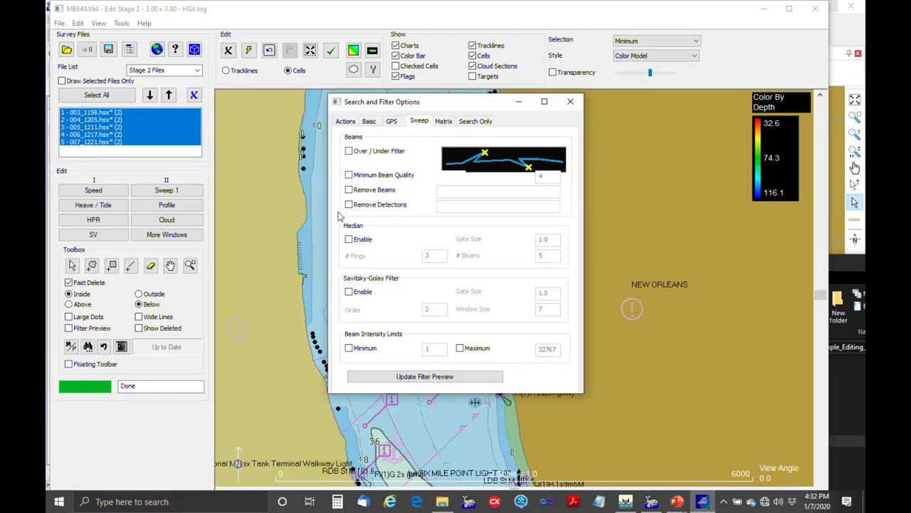
# Keep Median as the matrix filter statistic with 4.0-foot limits above and below
pyautogui.click(444, 122)
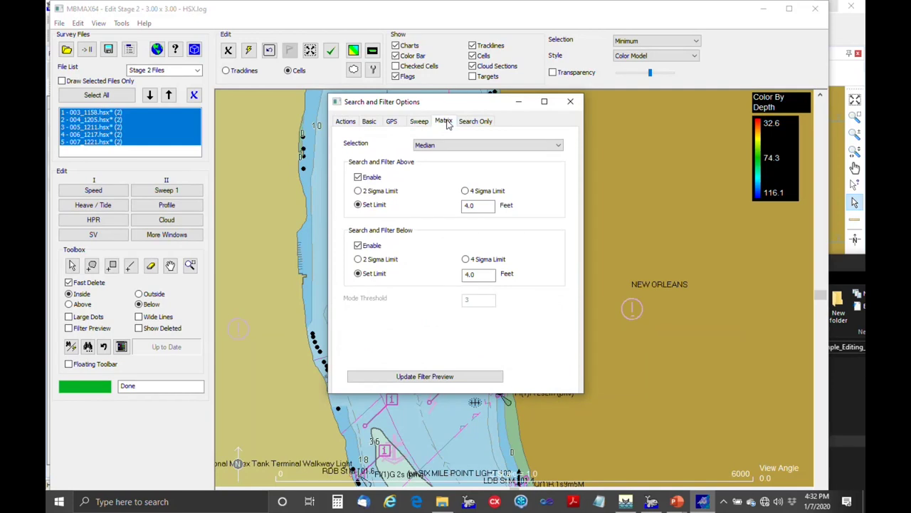
pyautogui.click(429, 145)
pyautogui.click(414, 125)
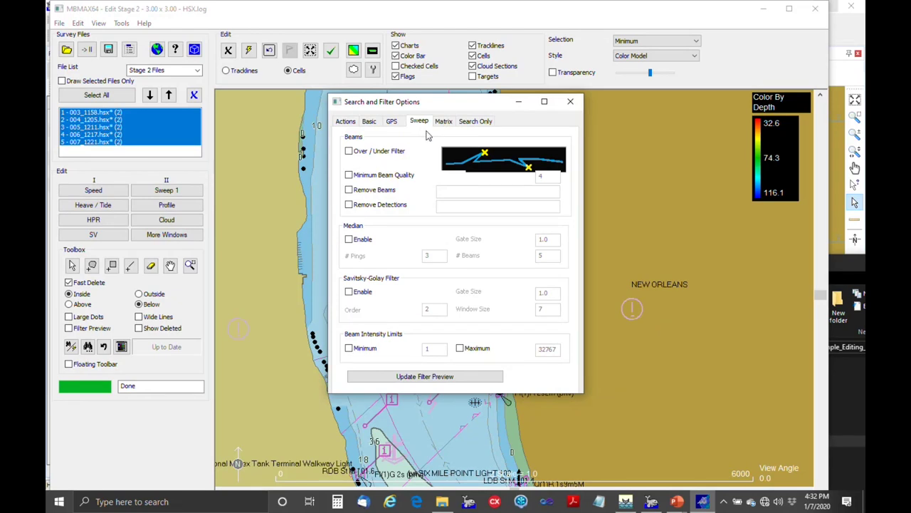
pyautogui.click(444, 122)
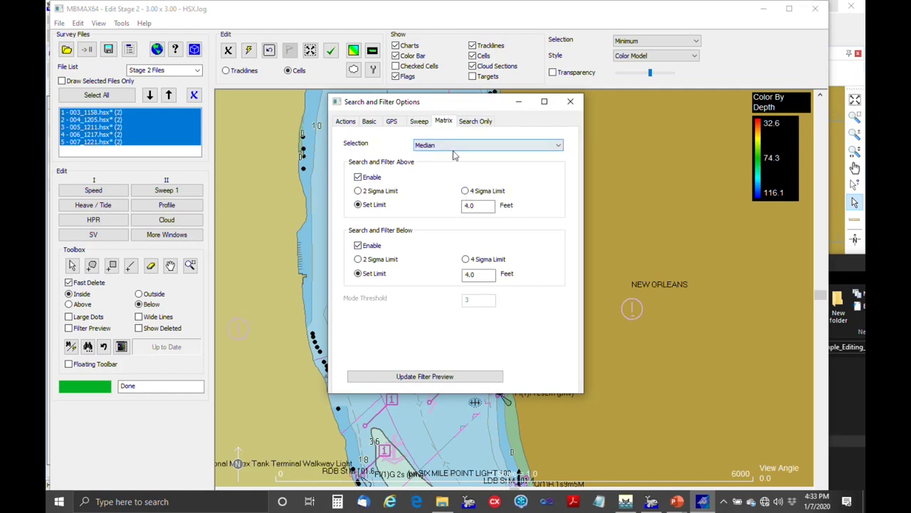
pyautogui.click(559, 145)
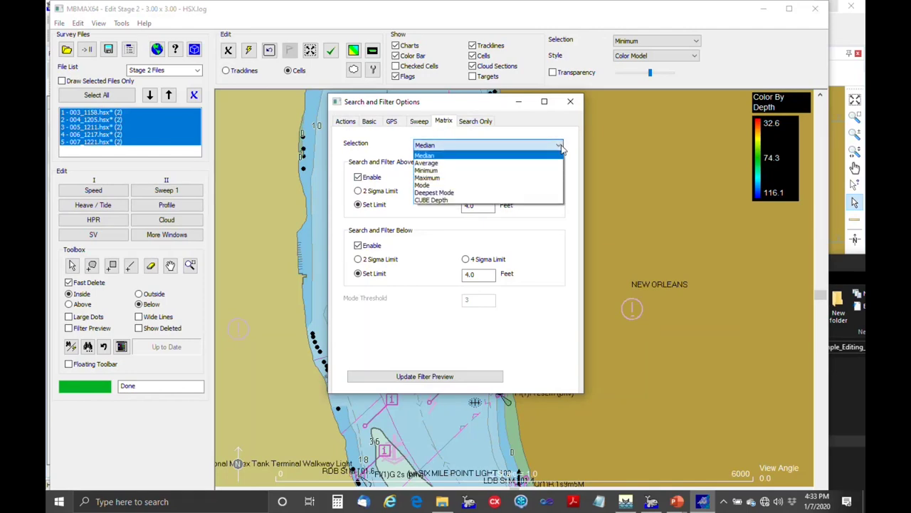
pyautogui.click(559, 146)
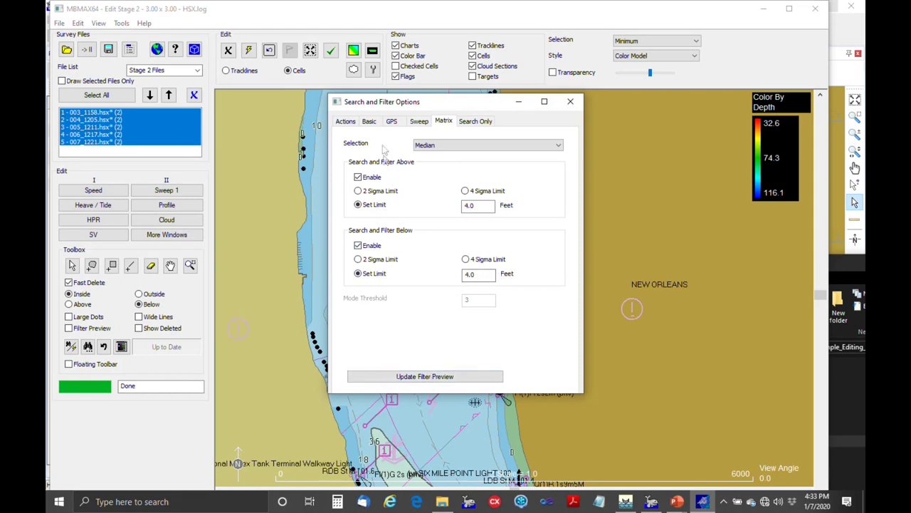
pyautogui.click(346, 122)
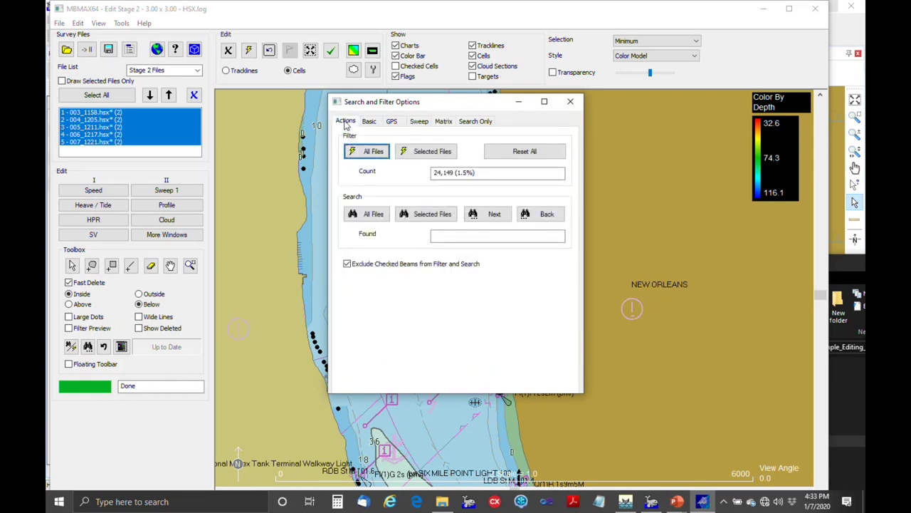
# Move the filter dialog aside and turn on Filter Preview to mark flagged soundings in yellow
pyautogui.moveTo(427, 105); pyautogui.dragTo(621, 22)
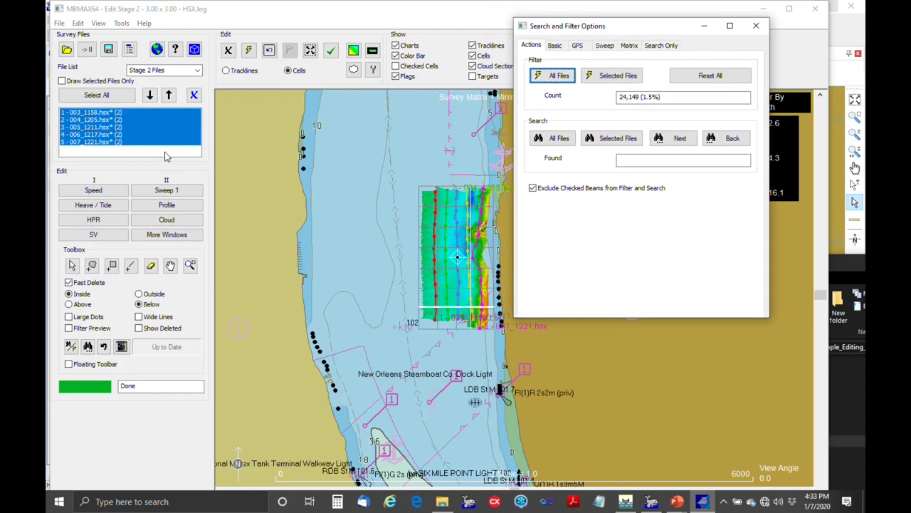
pyautogui.click(69, 329)
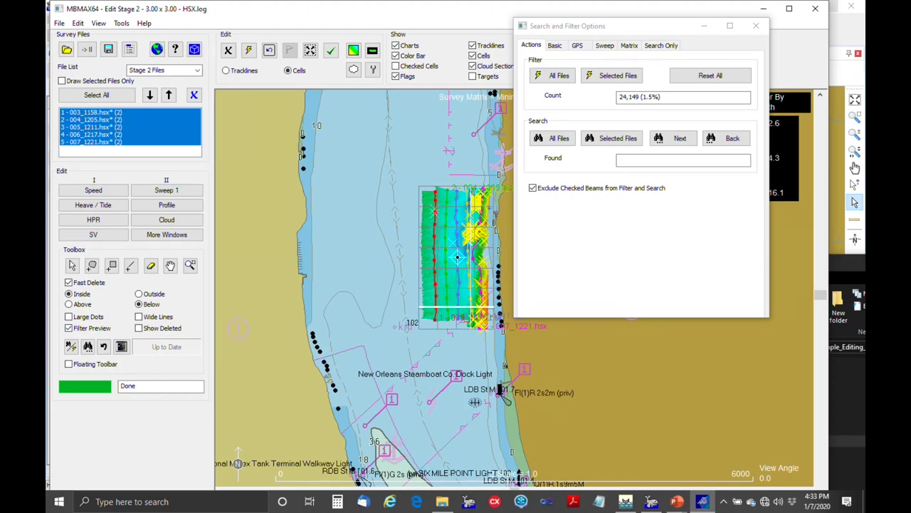
pyautogui.scroll(3, 458, 257)
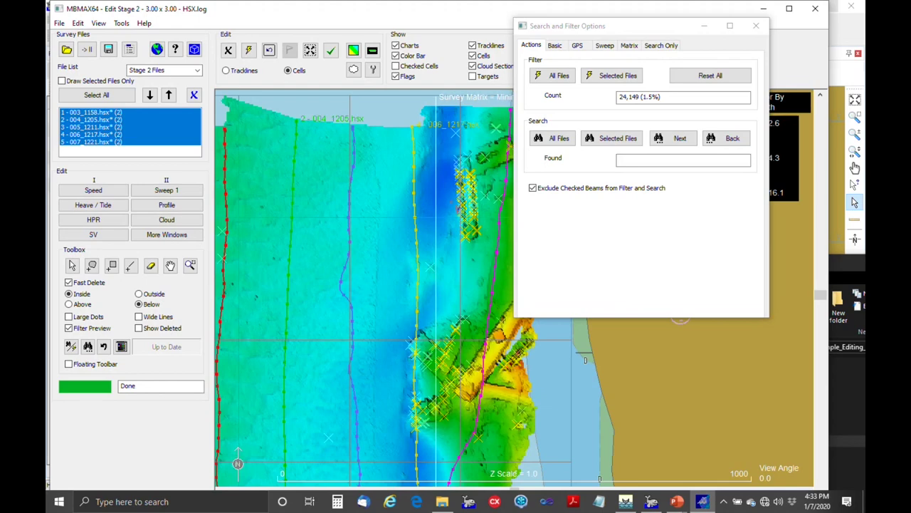
pyautogui.moveTo(466, 345); pyautogui.dragTo(422, 273)
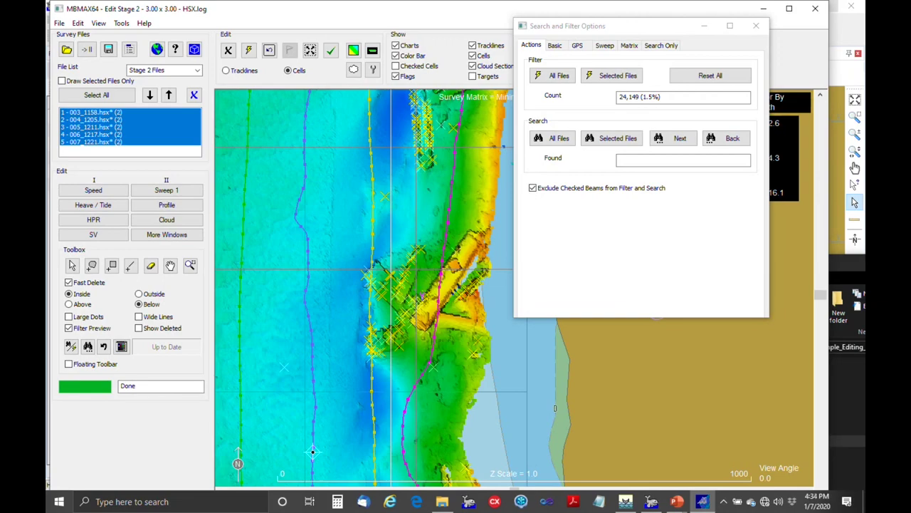
pyautogui.scroll(-3, 313, 452)
pyautogui.moveTo(373, 354); pyautogui.dragTo(402, 341)
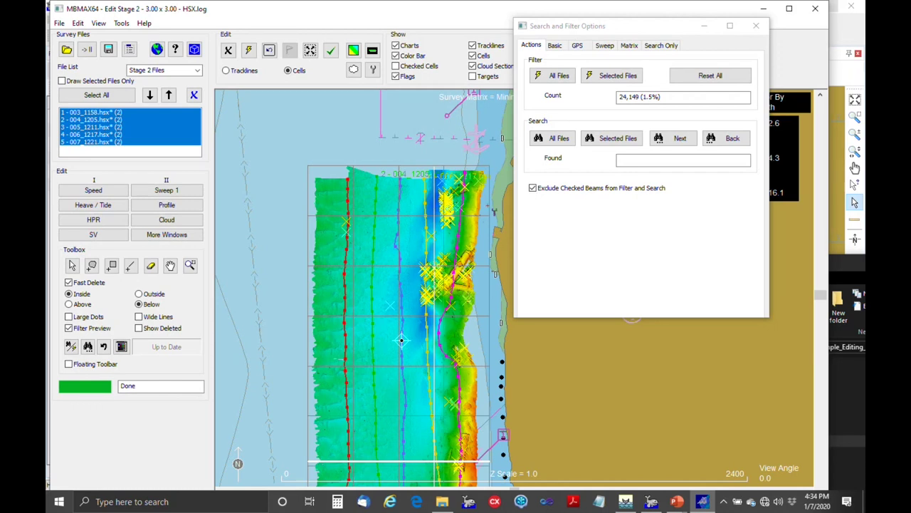
# Select only the first three survey files in the File List
pyautogui.click(631, 46)
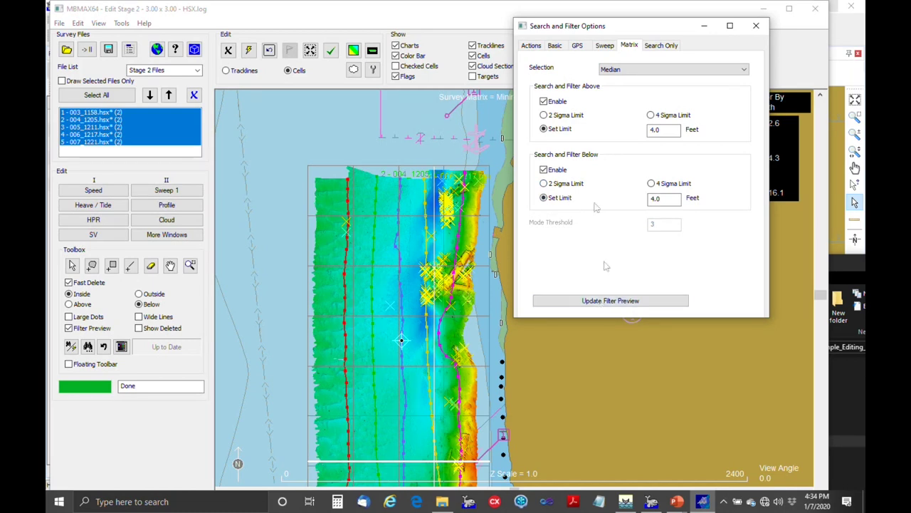
pyautogui.click(536, 47)
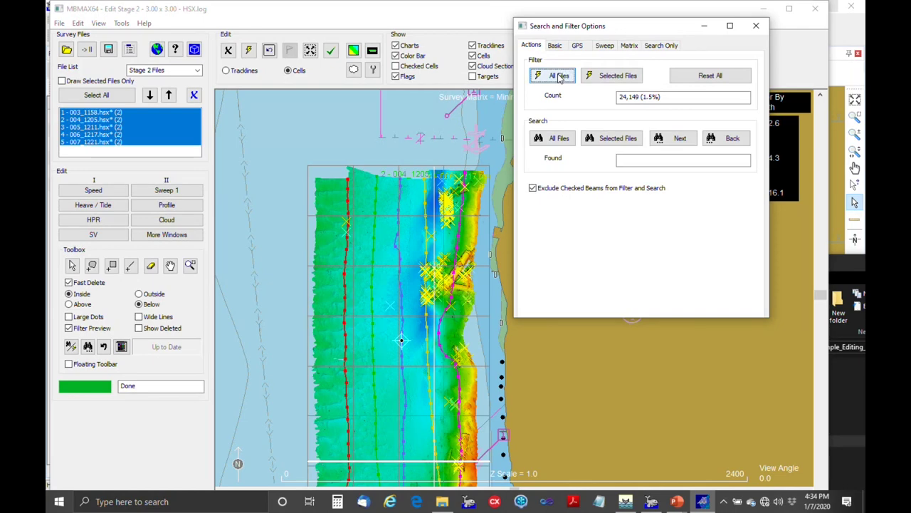
pyautogui.click(102, 121)
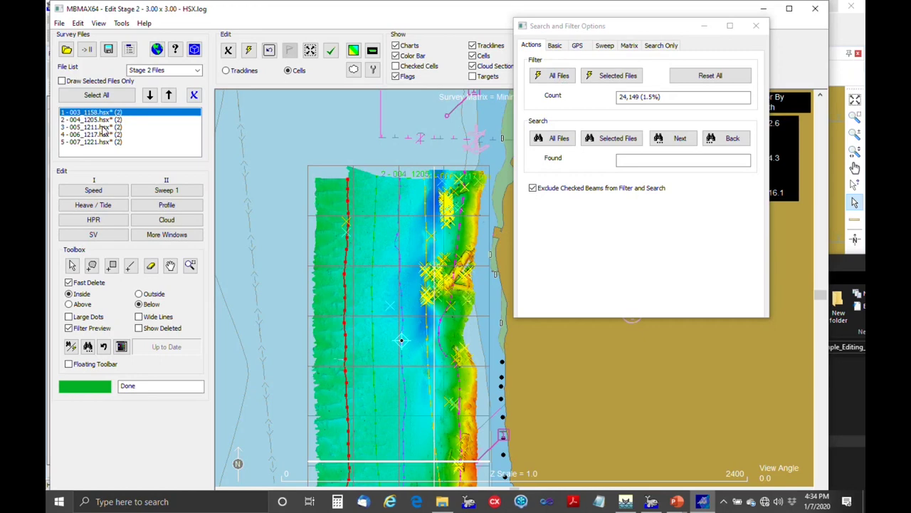
pyautogui.keyDown('shift'); pyautogui.click(102, 126); pyautogui.keyUp('shift')
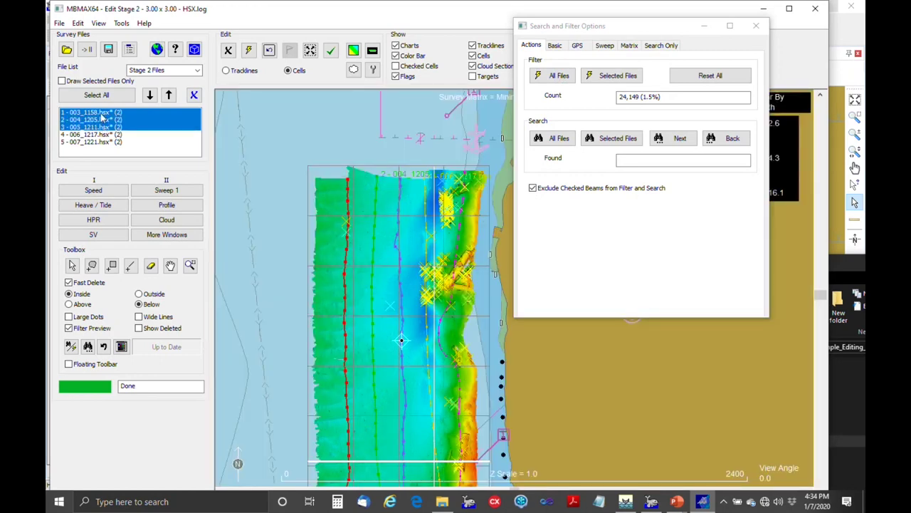
# Filter the three selected files, flagging 17 soundings (0.0%), and close the filter dialog
pyautogui.click(619, 77)
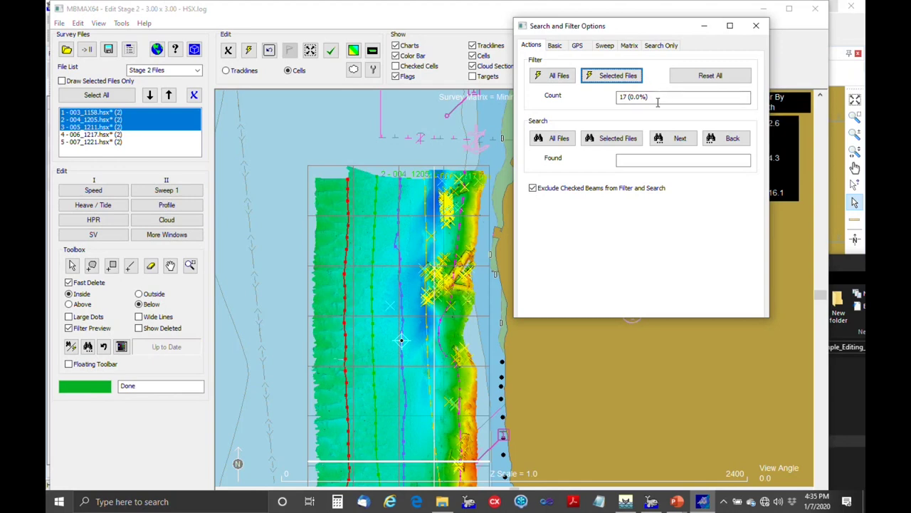
pyautogui.click(627, 97)
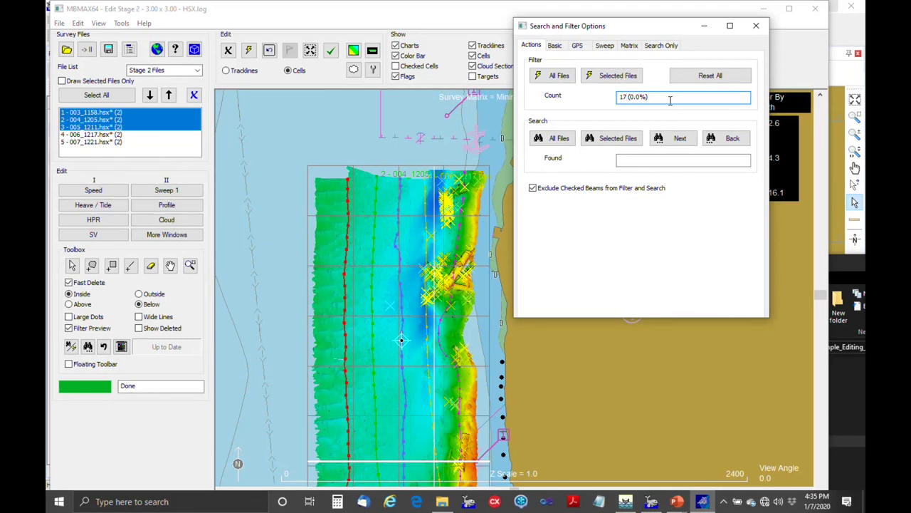
pyautogui.click(758, 29)
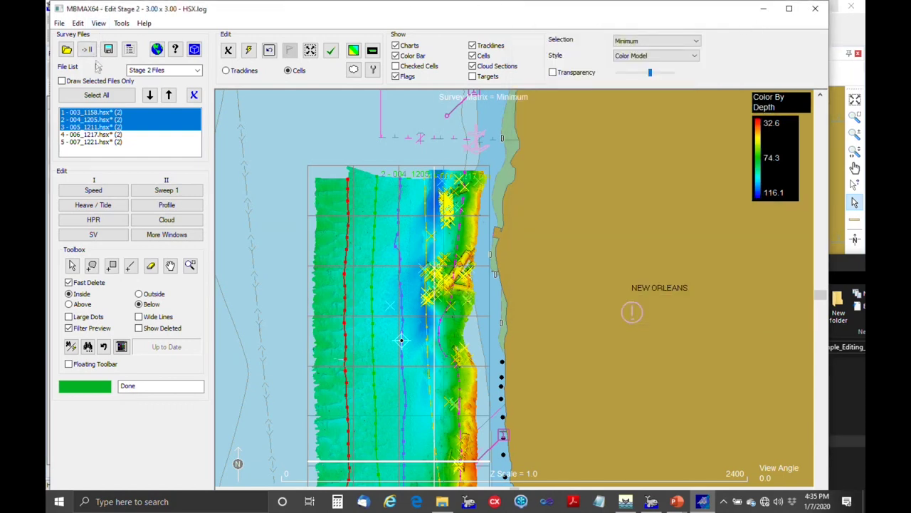
# Reopen the survey with all catalog files, without saving, at 3.00 x 3.00 cells
pyautogui.click(66, 50)
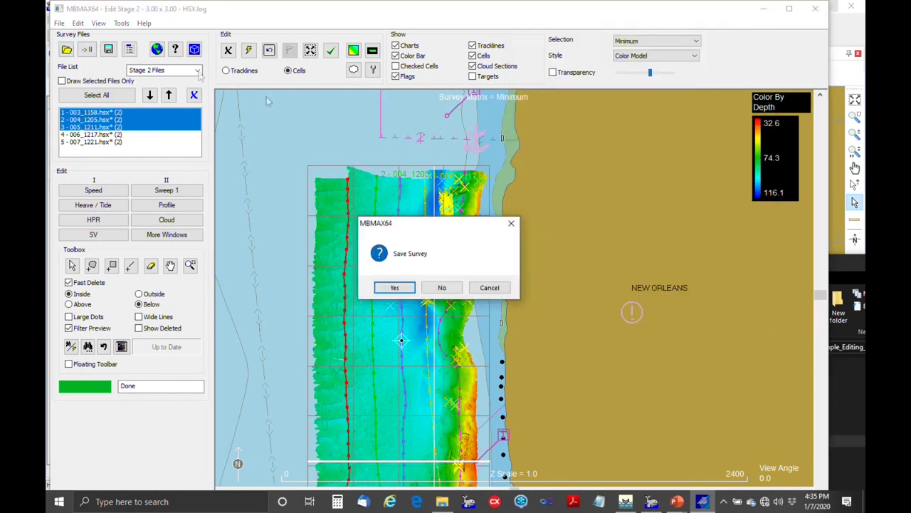
pyautogui.click(444, 287)
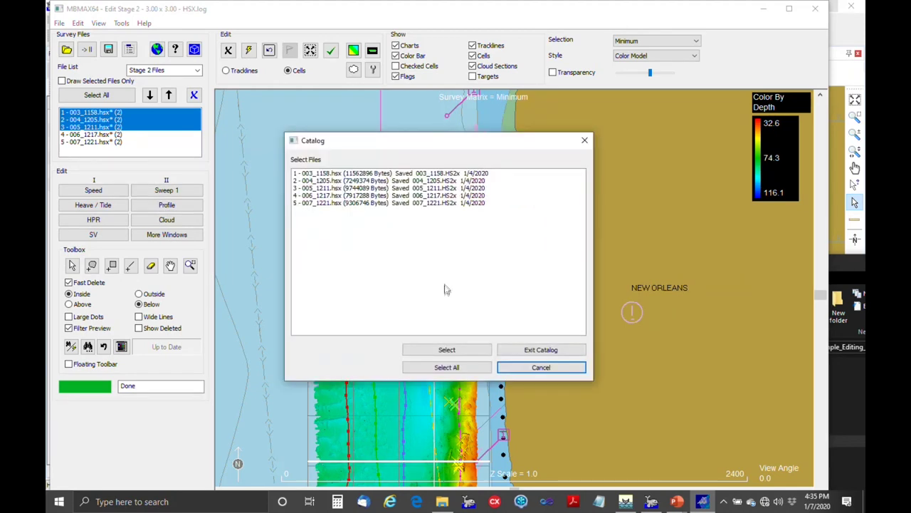
pyautogui.click(447, 368)
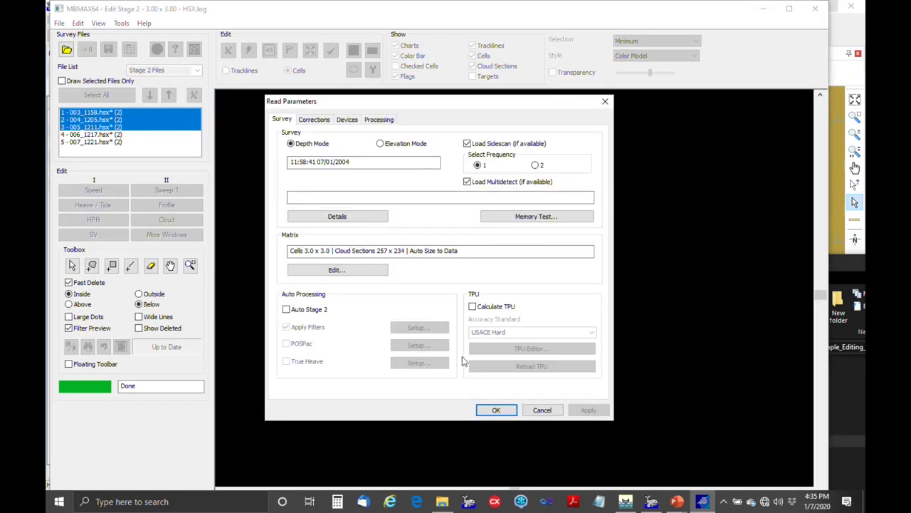
pyautogui.click(496, 410)
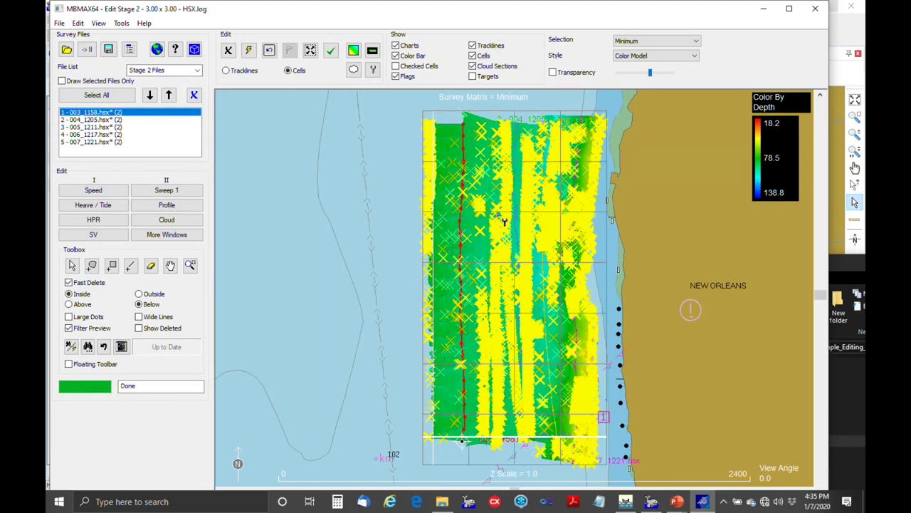
# Filter all five reloaded files, flagging 25,839 soundings (1.7%), and close the filter options
pyautogui.scroll(3, 504, 221)
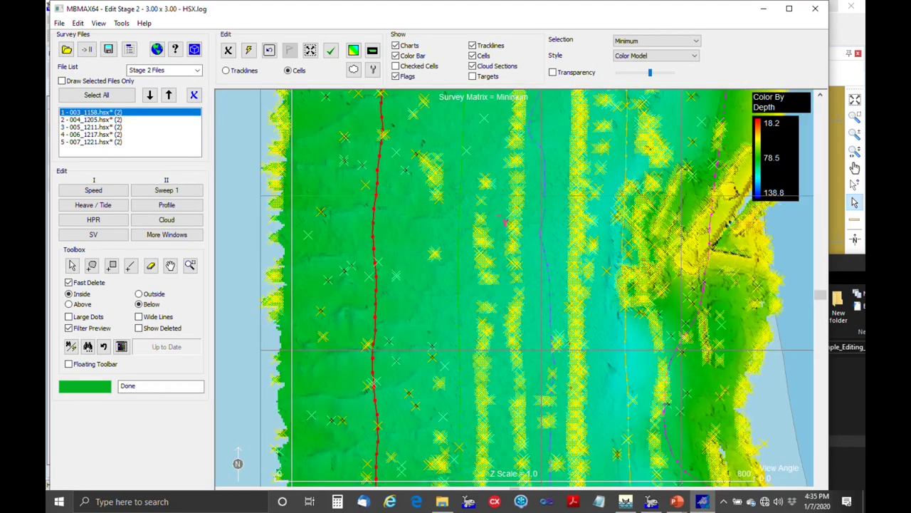
pyautogui.scroll(-2, 504, 222)
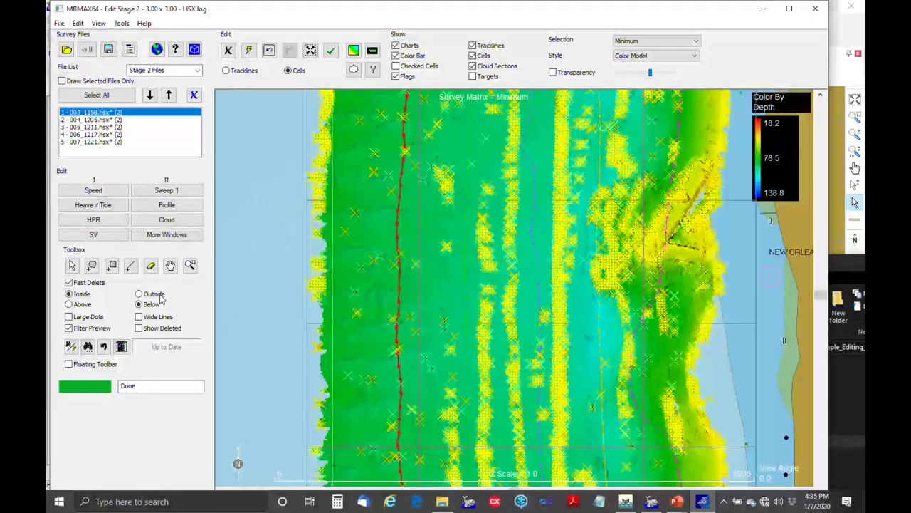
pyautogui.click(71, 347)
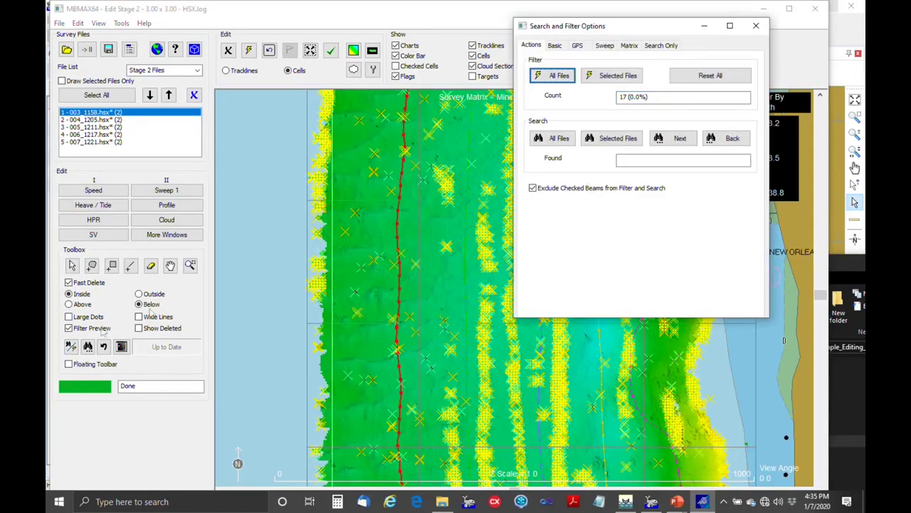
pyautogui.click(559, 79)
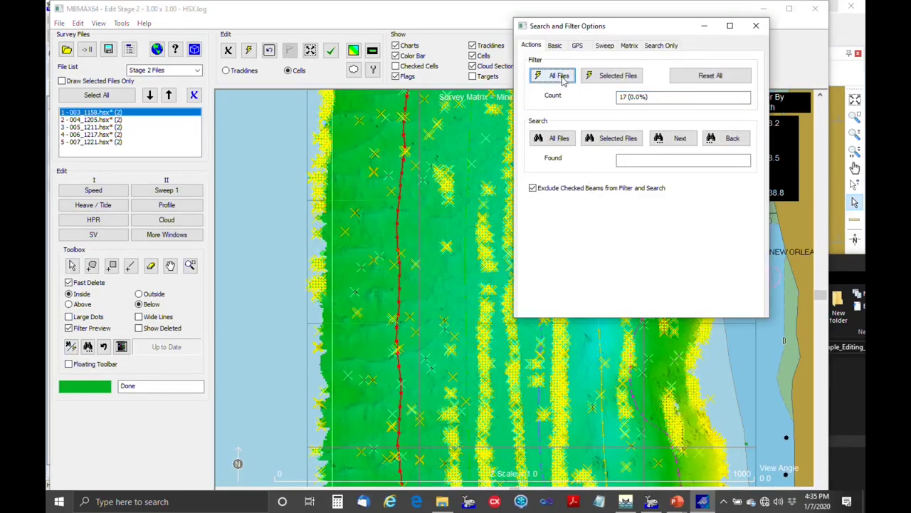
pyautogui.click(560, 77)
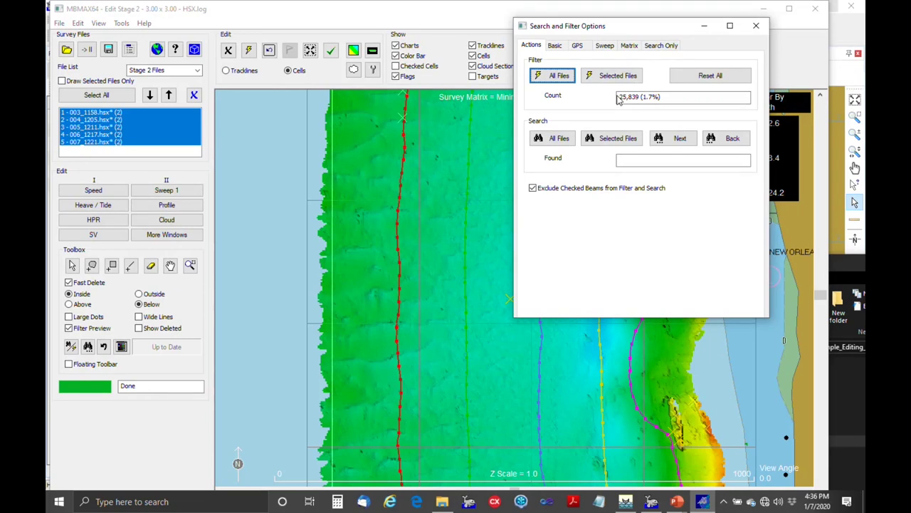
pyautogui.click(756, 25)
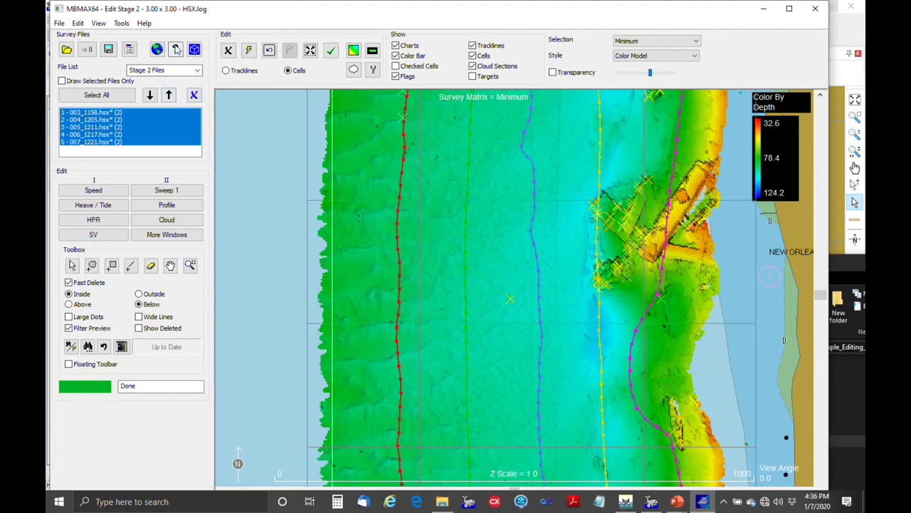
pyautogui.click(176, 49)
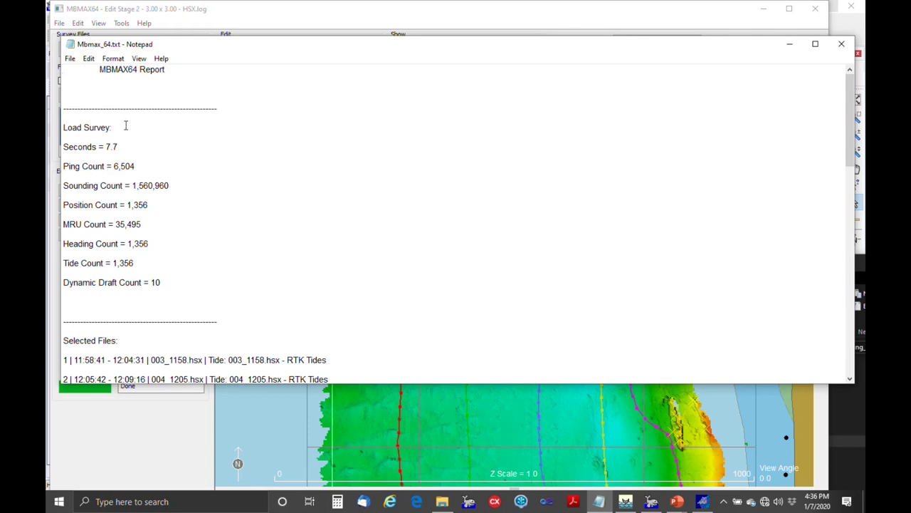
pyautogui.scroll(-1, 125, 126)
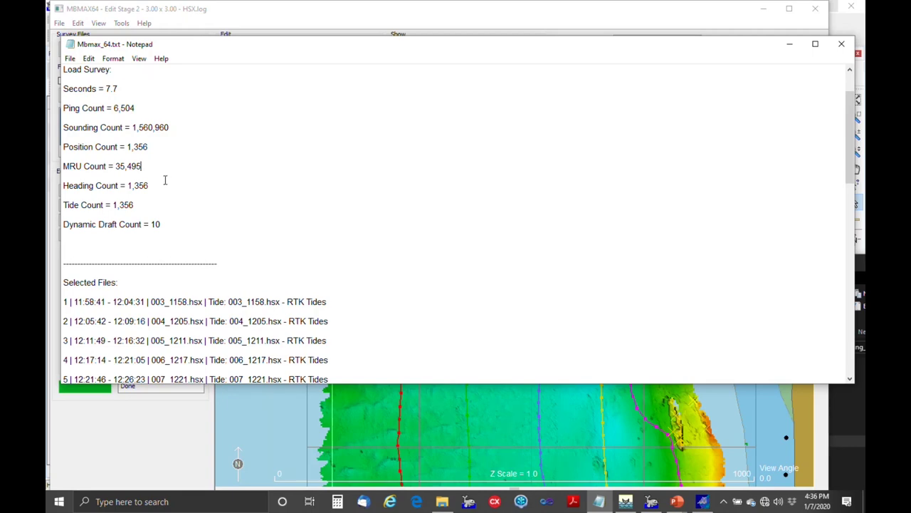
pyautogui.scroll(-7, 165, 180)
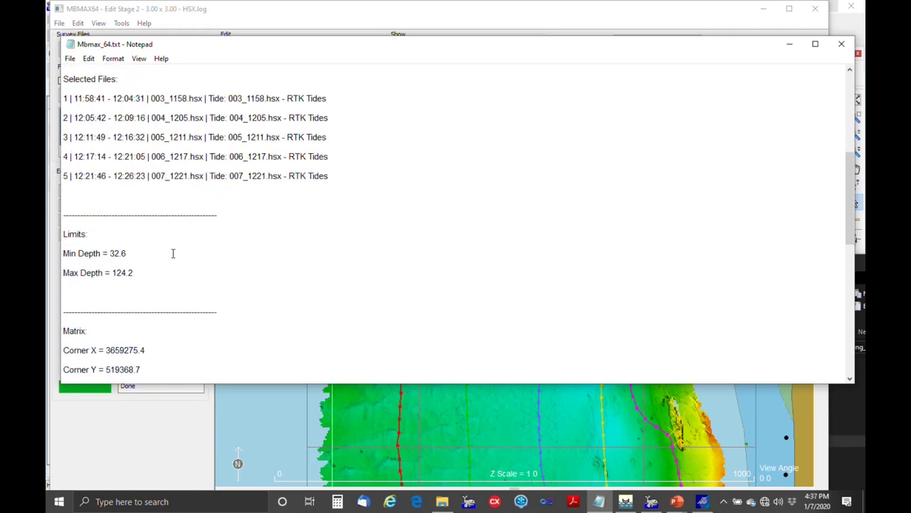
pyautogui.scroll(-4, 173, 253)
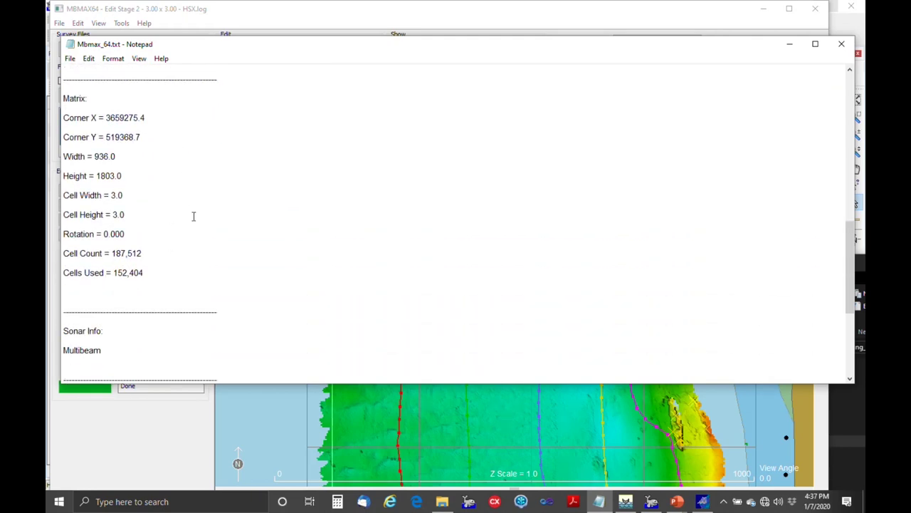
pyautogui.scroll(-4, 196, 251)
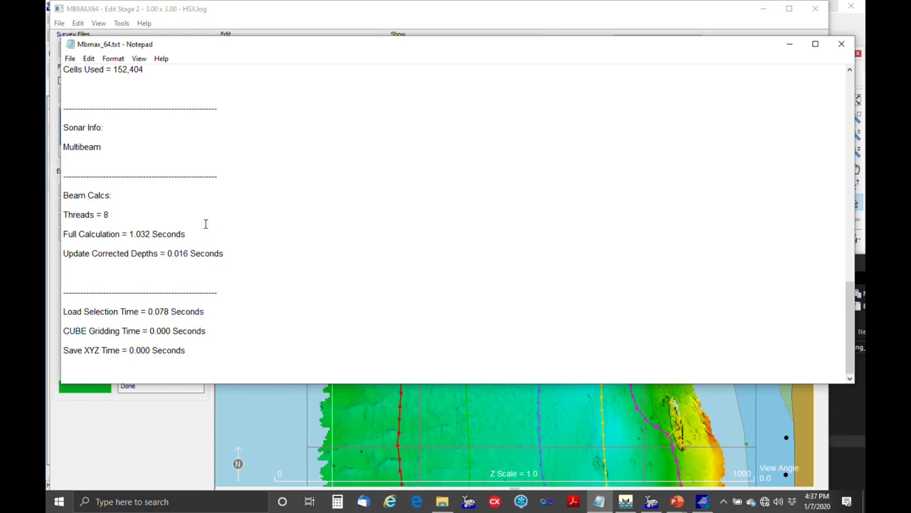
pyautogui.scroll(8, 208, 223)
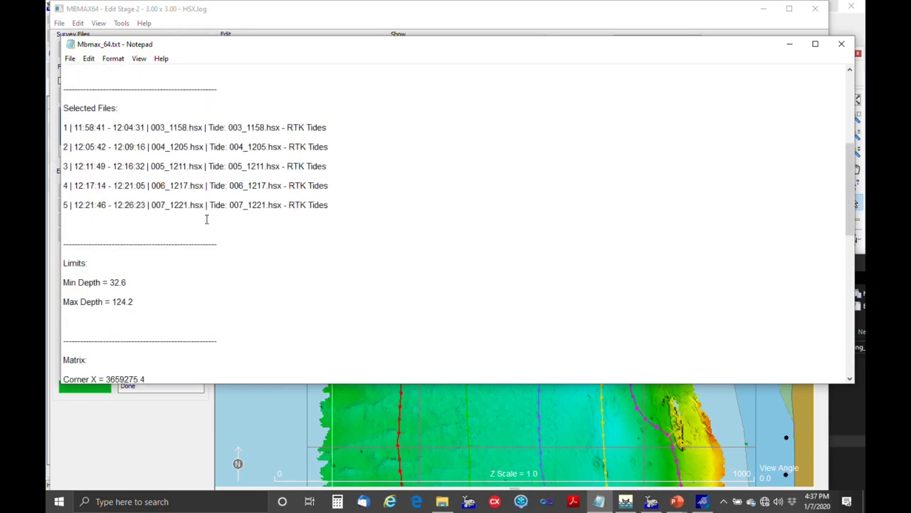
pyautogui.scroll(3, 207, 223)
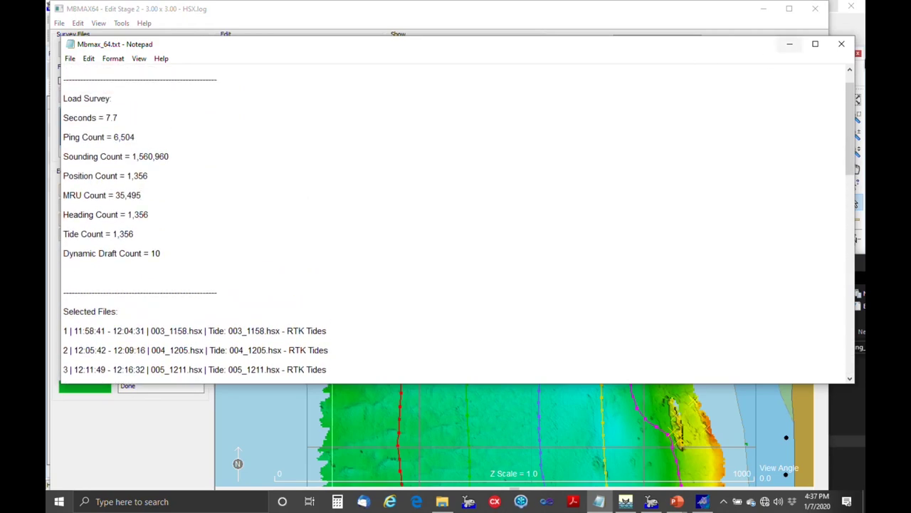
pyautogui.click(842, 44)
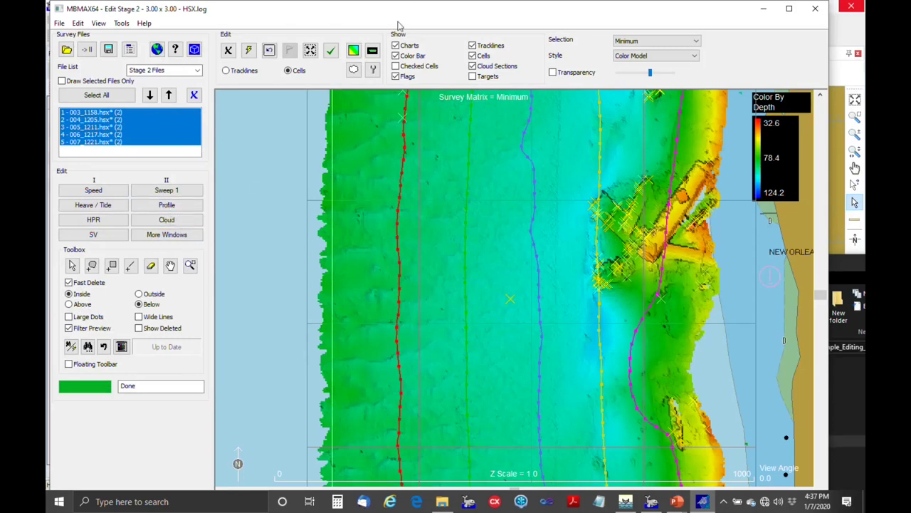
# Open a Cloud Popup of the shallow, rough area on the right of the survey
pyautogui.click(355, 70)
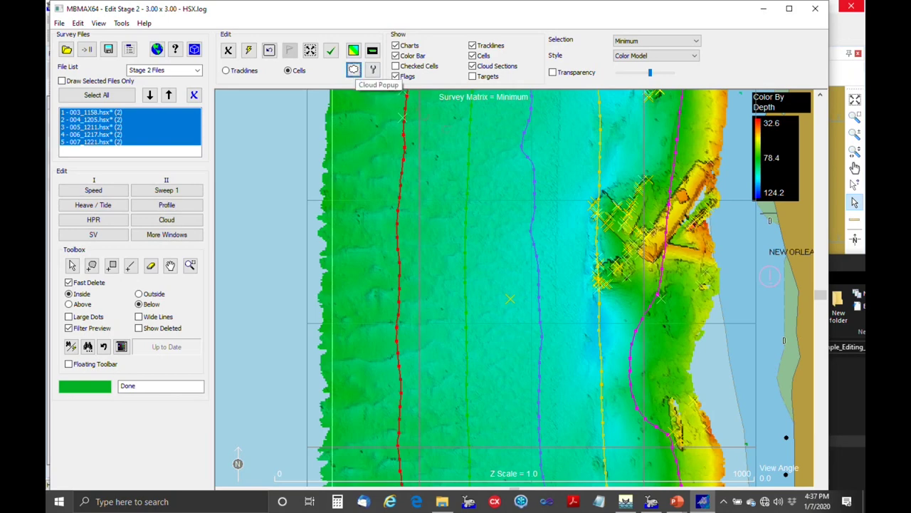
pyautogui.moveTo(571, 168); pyautogui.dragTo(667, 253)
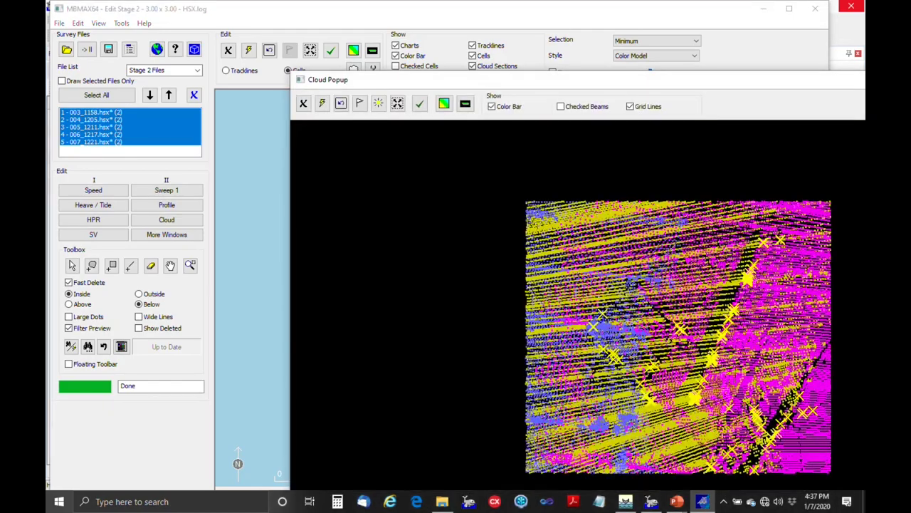
pyautogui.moveTo(653, 81); pyautogui.dragTo(507, 15)
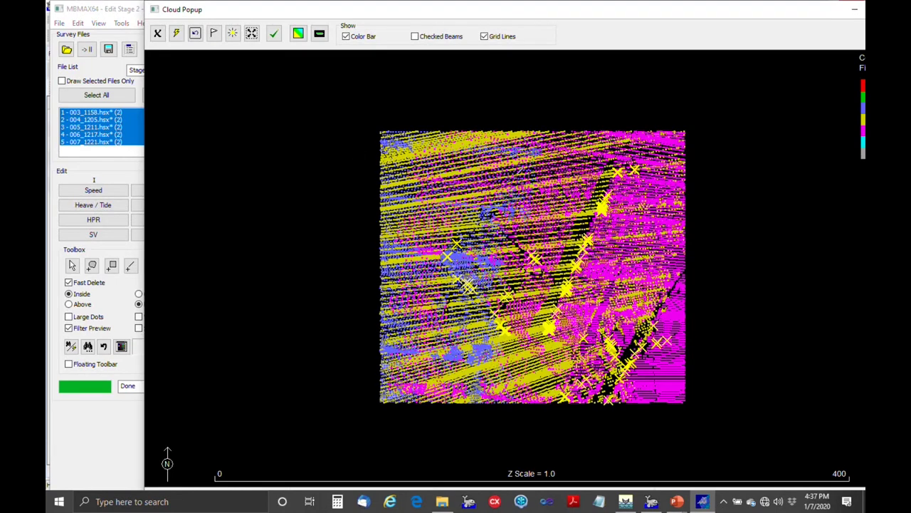
# Colour the point cloud by depth instead of by file and tilt it to an oblique view
pyautogui.rightClick(472, 93)
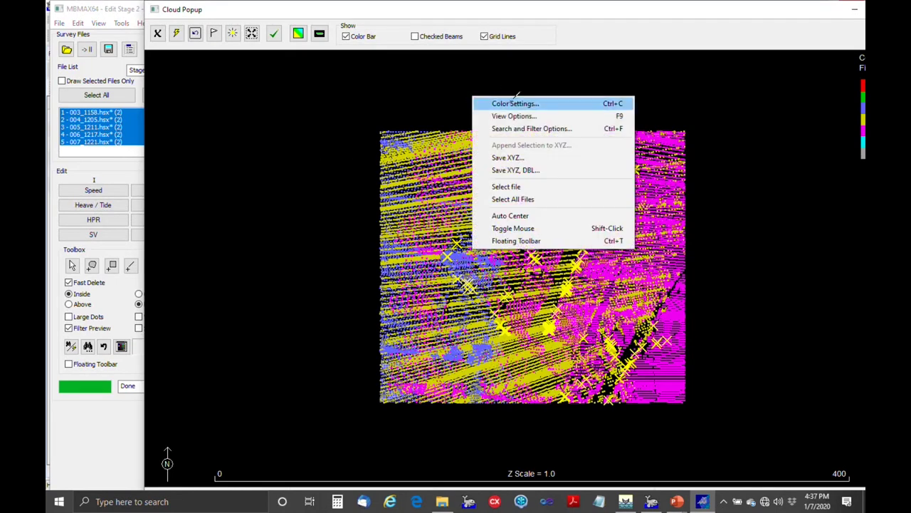
pyautogui.click(528, 101)
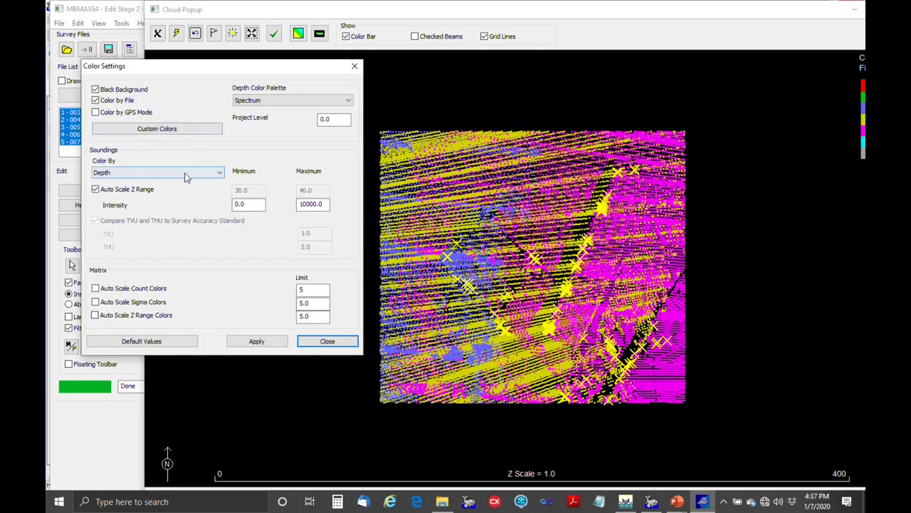
pyautogui.click(117, 100)
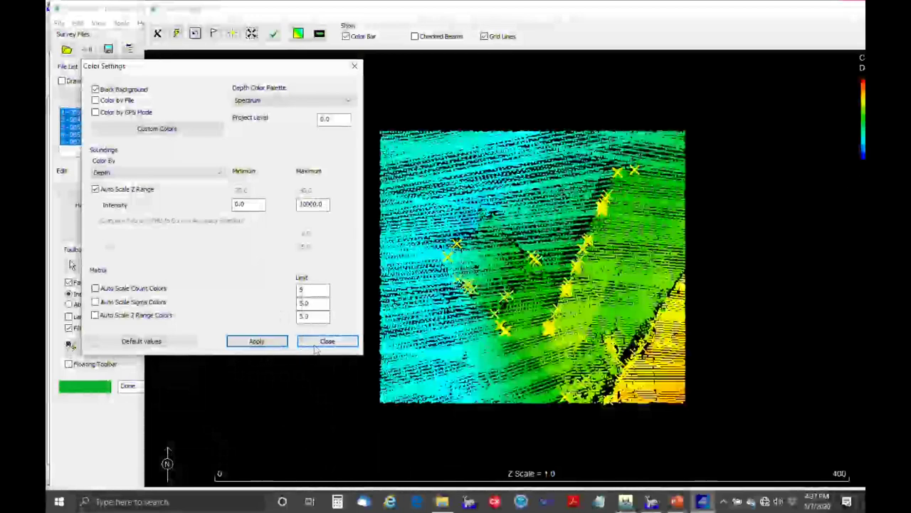
pyautogui.click(327, 341)
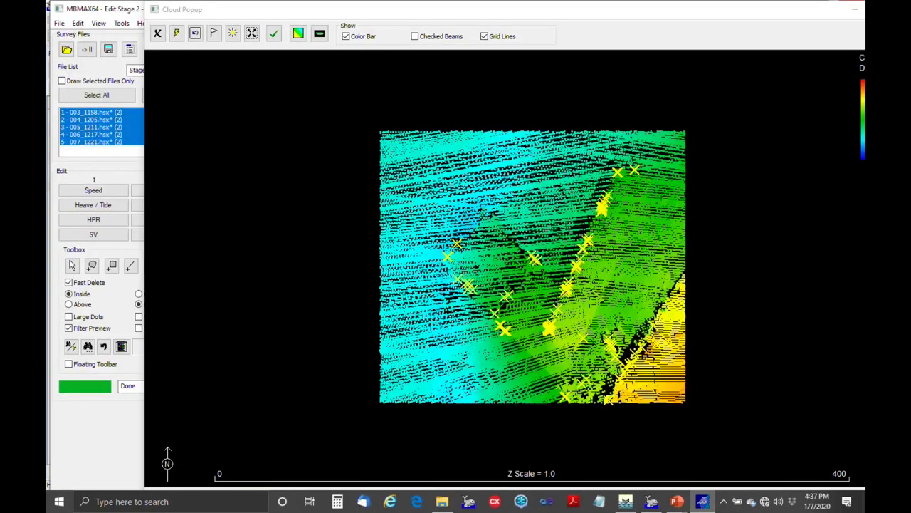
pyautogui.moveTo(557, 306)
pyautogui.mouseDown()
pyautogui.moveTo(564, 245)
pyautogui.moveTo(565, 295)
pyautogui.mouseUp()
pyautogui.scroll(5, 562, 297)
pyautogui.scroll(-5, 561, 297)
pyautogui.moveTo(462, 321); pyautogui.dragTo(512, 325)
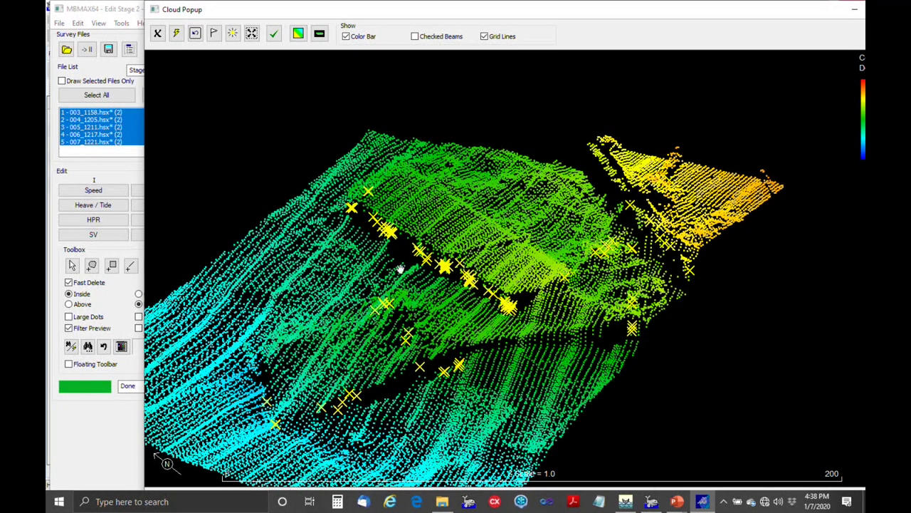
pyautogui.moveTo(398, 282); pyautogui.dragTo(457, 252)
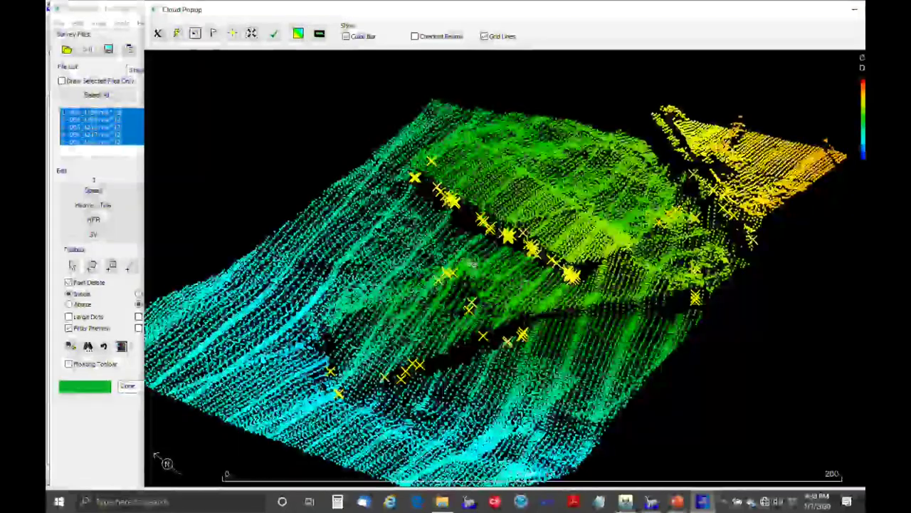
# Save the point cloud's soundings as an XYZ file named 'all'
pyautogui.rightClick(282, 117)
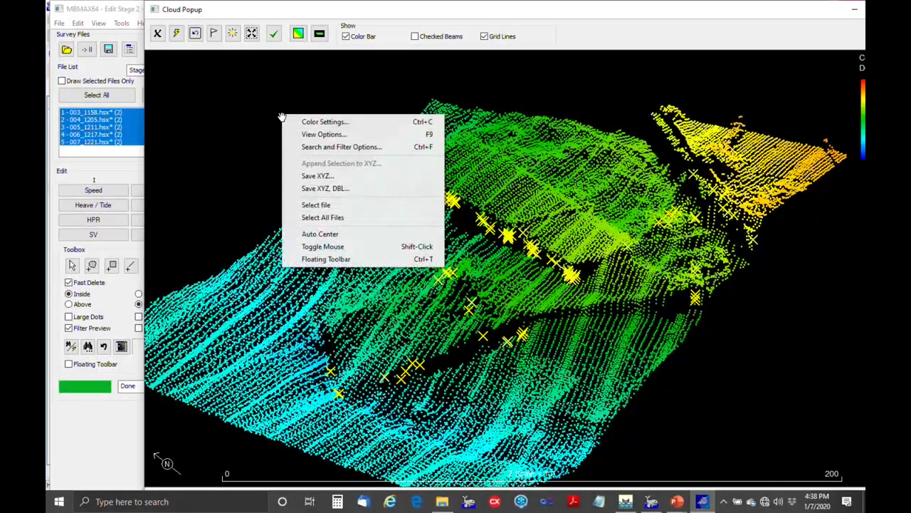
pyautogui.click(320, 175)
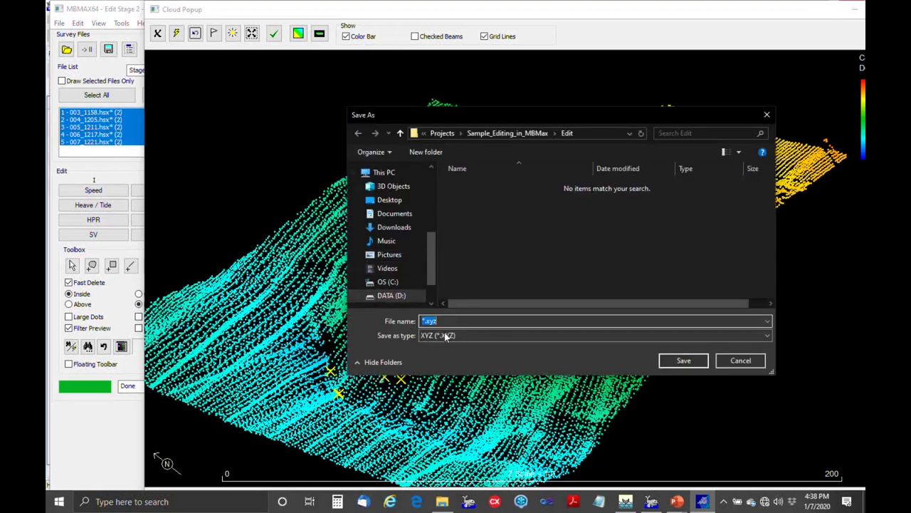
pyautogui.write('all')
pyautogui.press('Return')
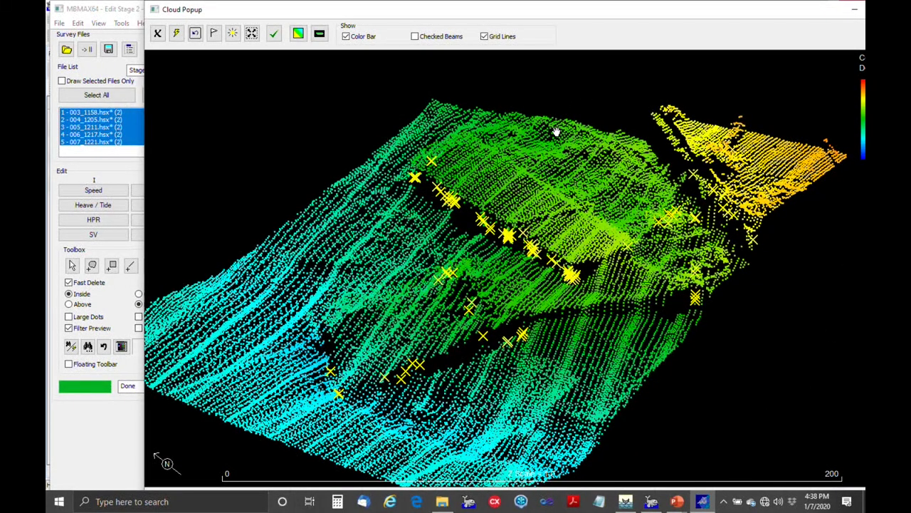
# Close the 3-D Cloud Popup window
pyautogui.scroll(2, 512, 240)
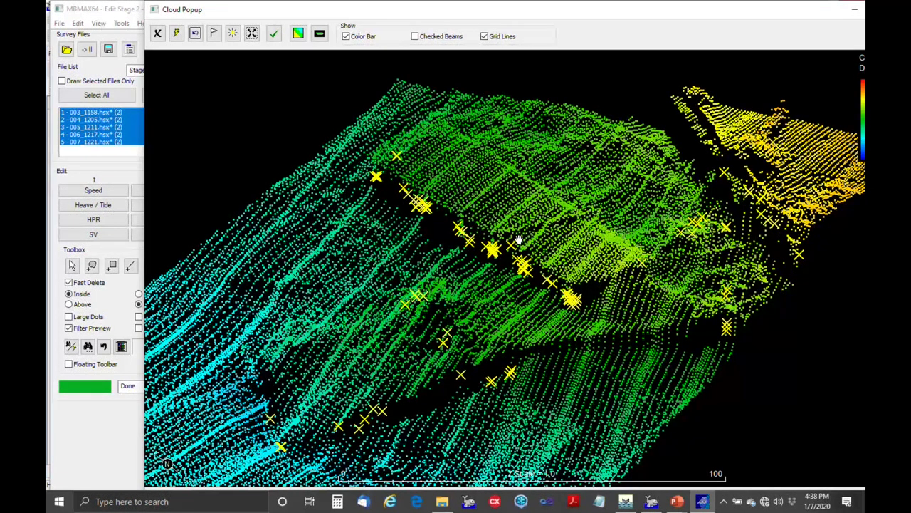
pyautogui.scroll(-3, 514, 246)
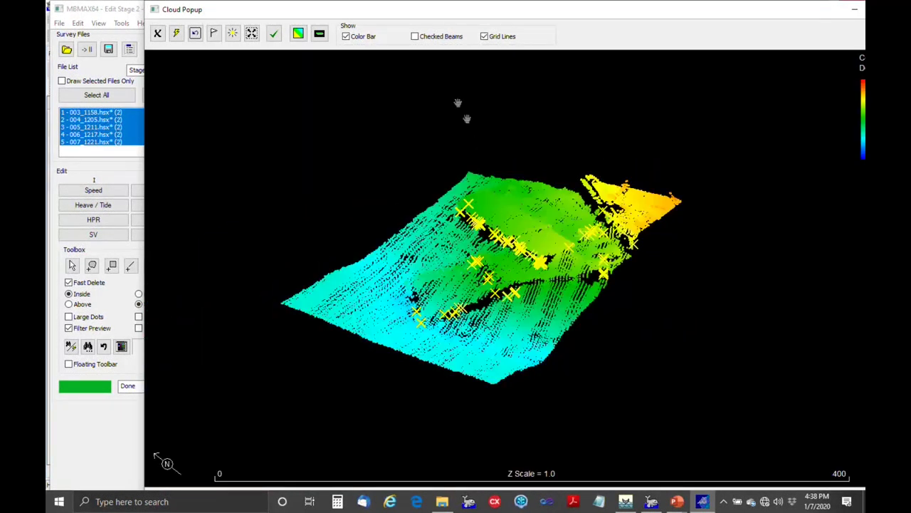
pyautogui.moveTo(420, 17); pyautogui.dragTo(379, 27)
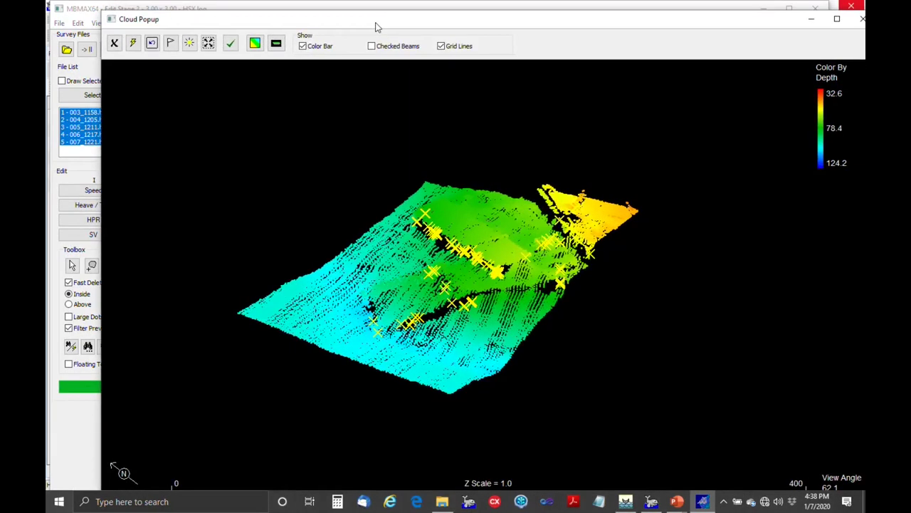
pyautogui.moveTo(558, 25); pyautogui.dragTo(480, 14)
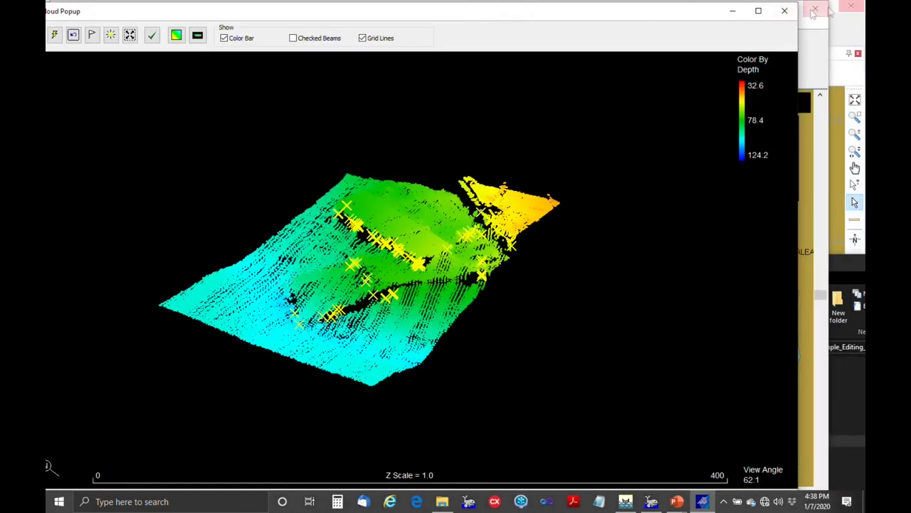
pyautogui.click(787, 12)
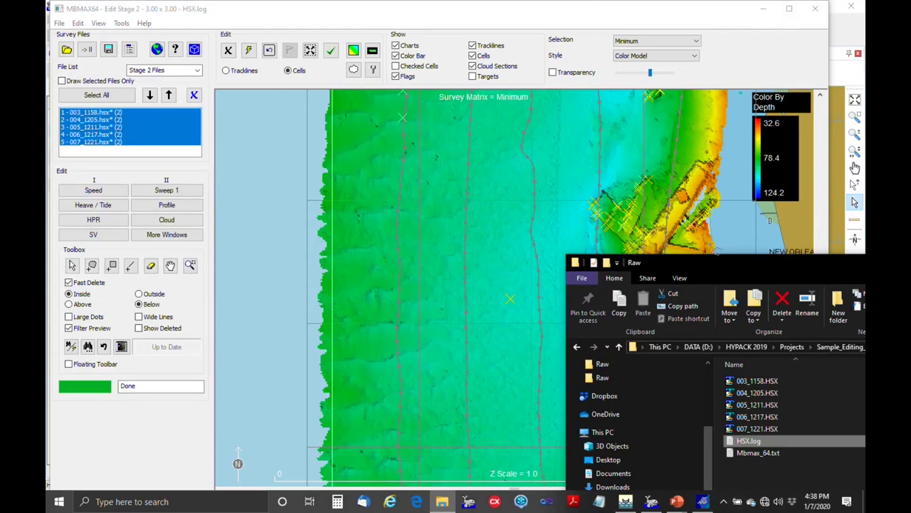
# Close the Raw folder file browser window
pyautogui.click(575, 263)
pyautogui.click(575, 264)
pyautogui.doubleClick(575, 263)
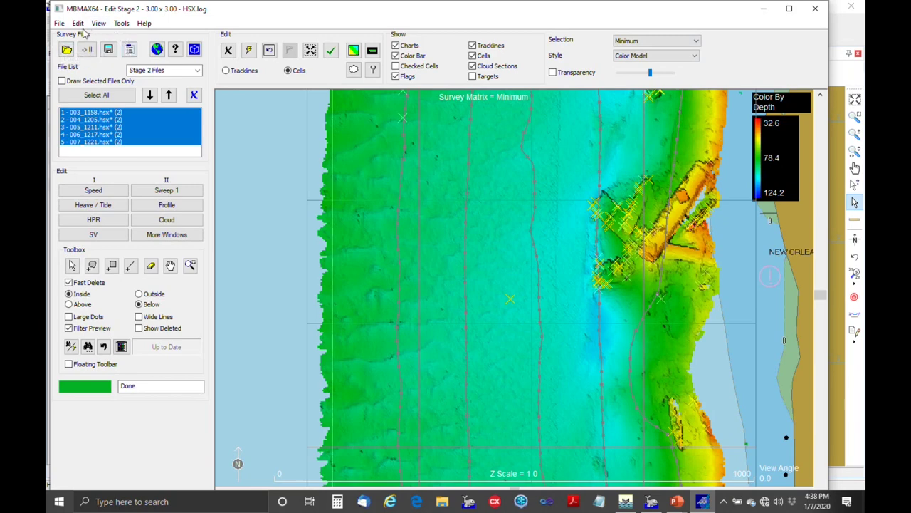
# Save every survey file as HS2x, choosing Yes to All to overwrite the existing files
pyautogui.click(60, 24)
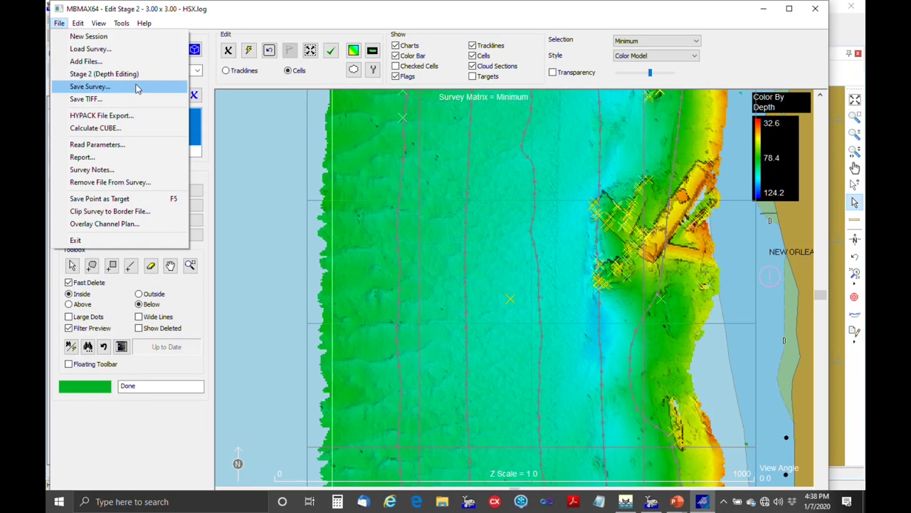
pyautogui.click(135, 9)
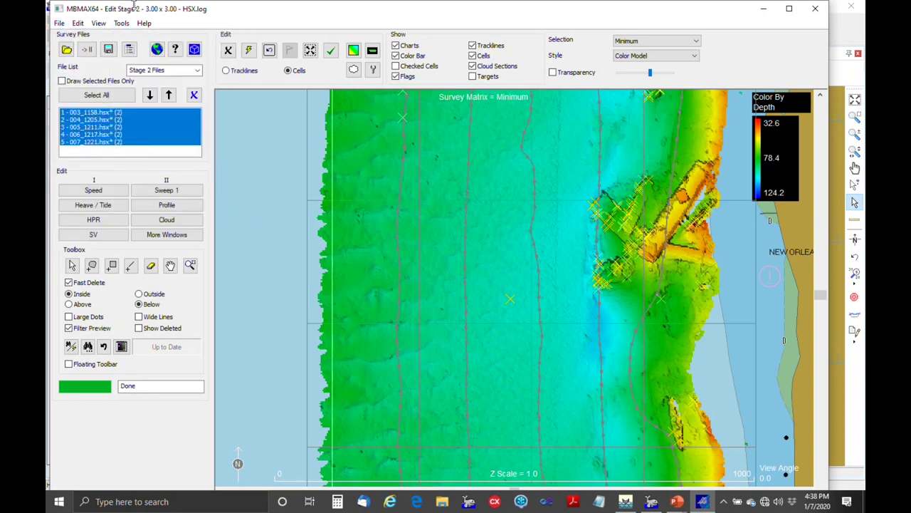
pyautogui.click(108, 49)
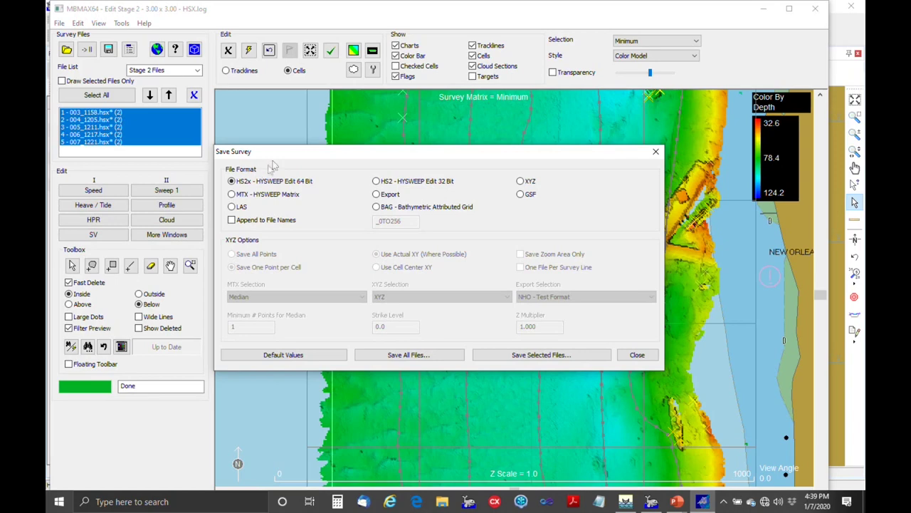
pyautogui.click(427, 356)
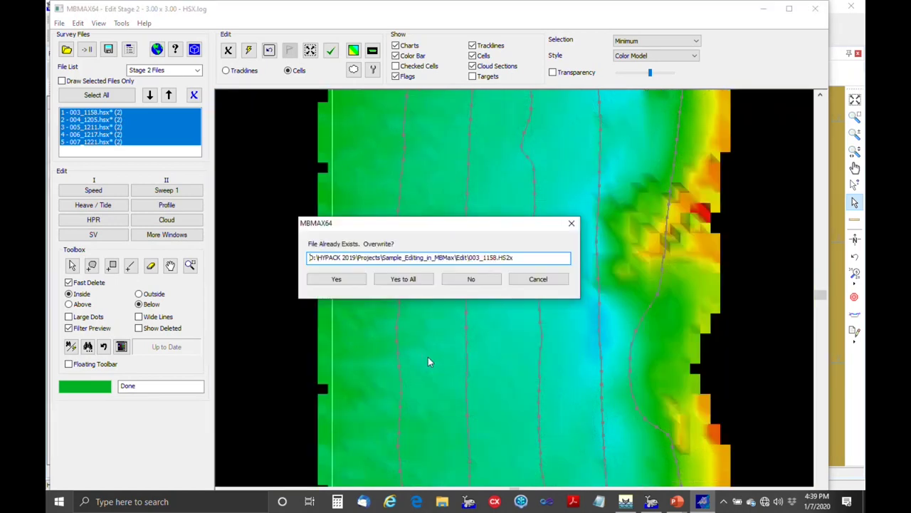
pyautogui.click(411, 282)
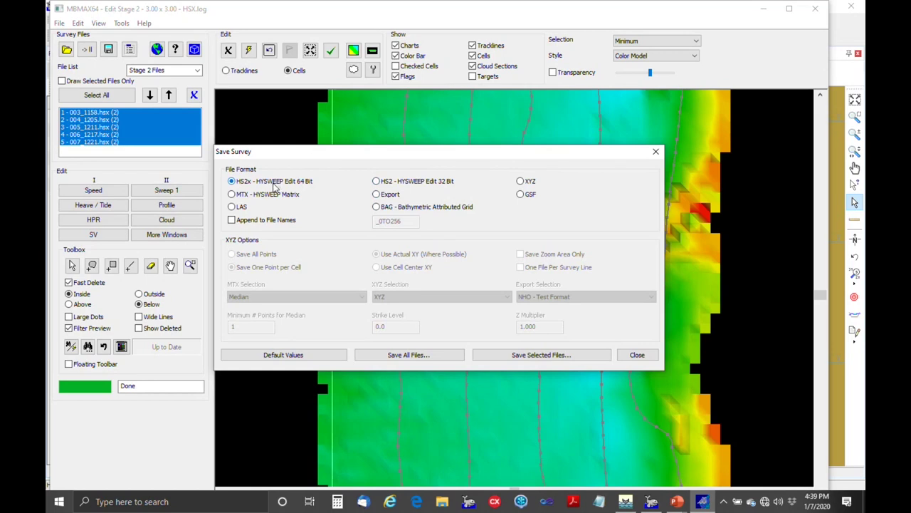
# Review XYZ export with one point per cell, Median value and plain XYZ layout, then close without exporting
pyautogui.click(531, 183)
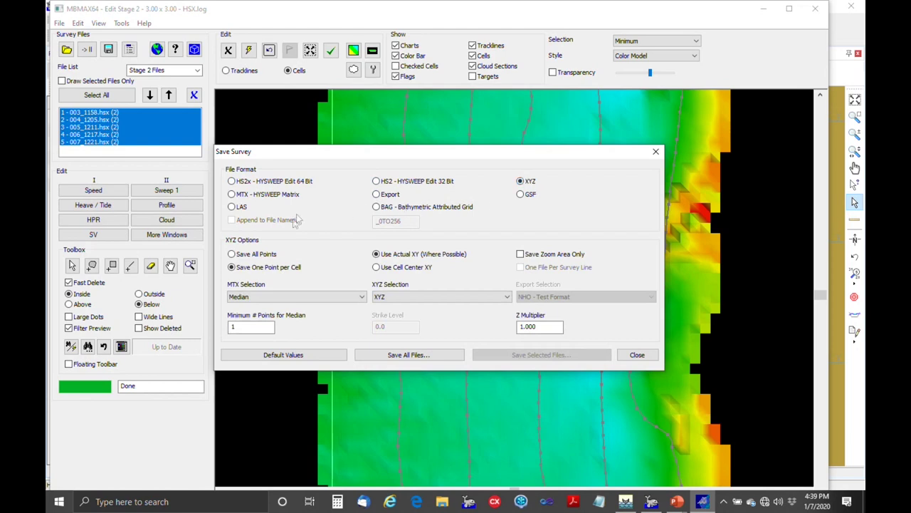
pyautogui.click(268, 256)
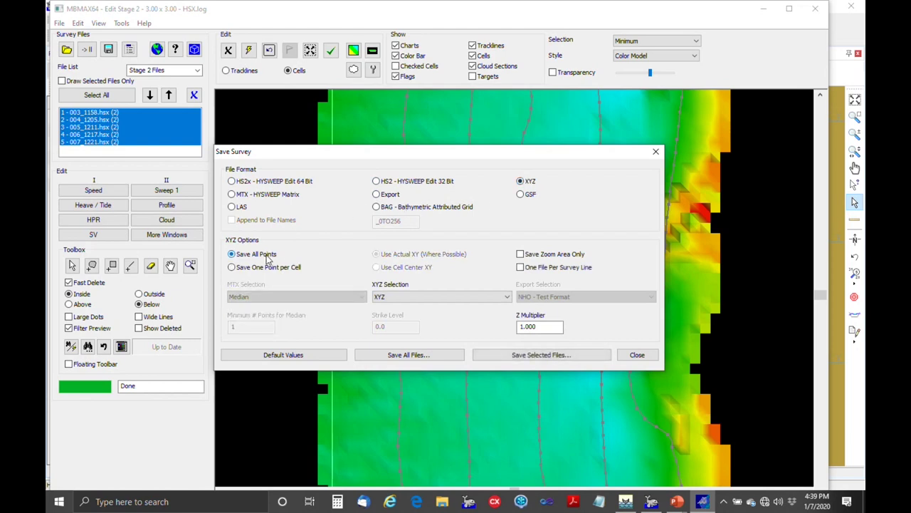
pyautogui.click(260, 270)
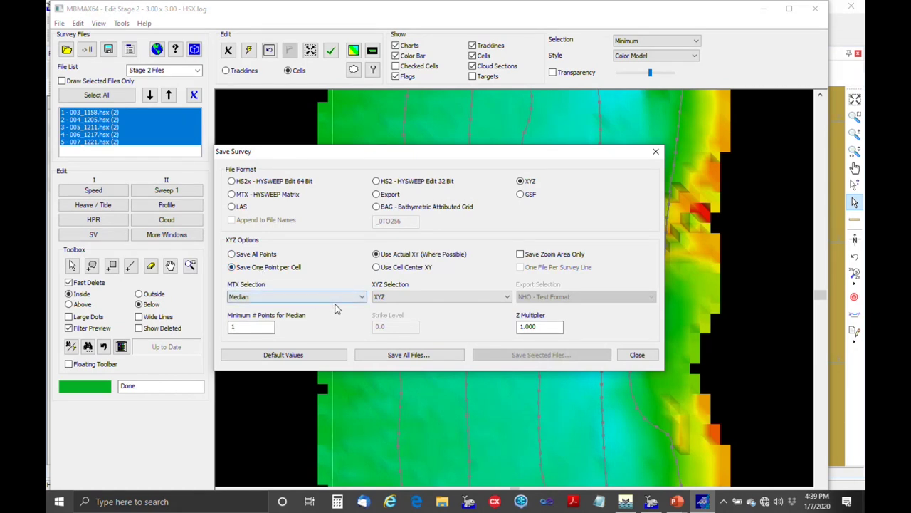
pyautogui.click(362, 299)
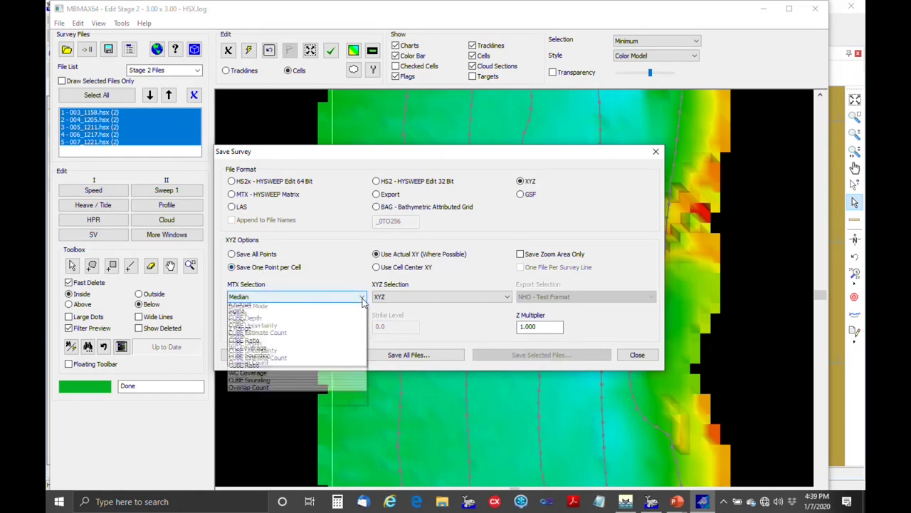
pyautogui.click(345, 300)
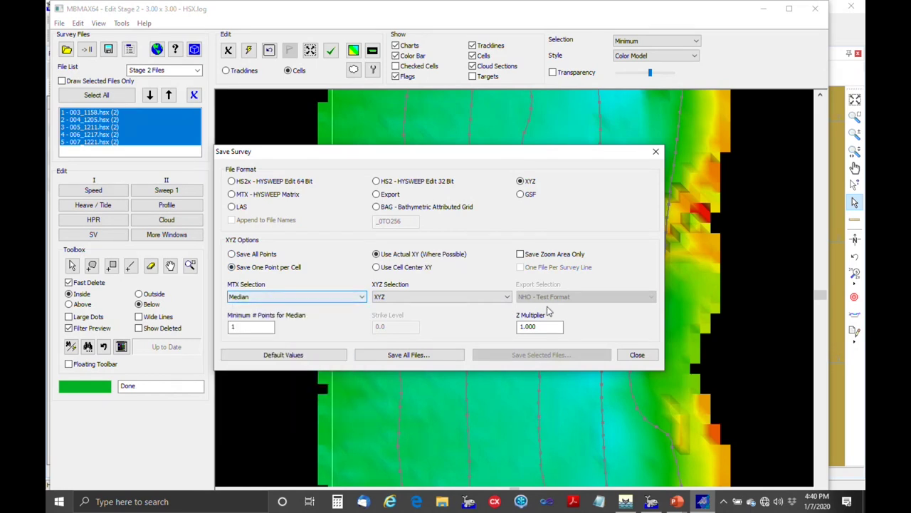
pyautogui.click(507, 299)
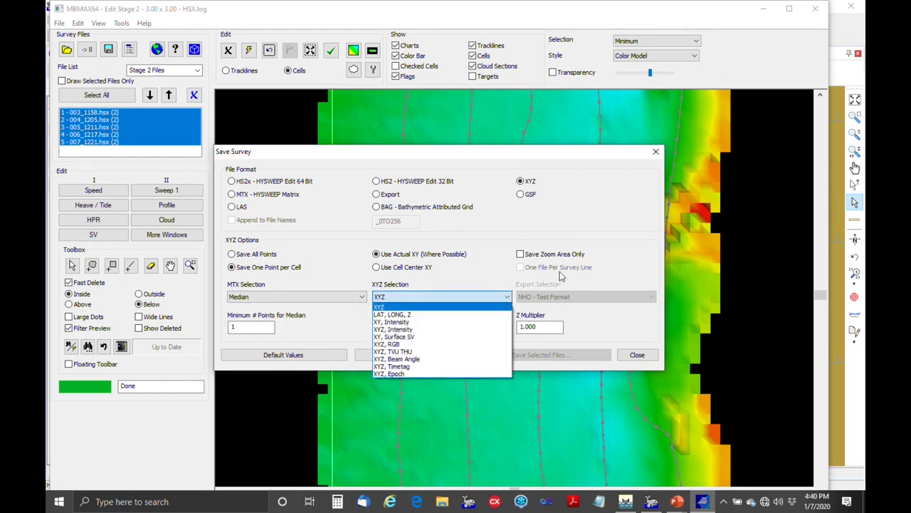
pyautogui.click(602, 210)
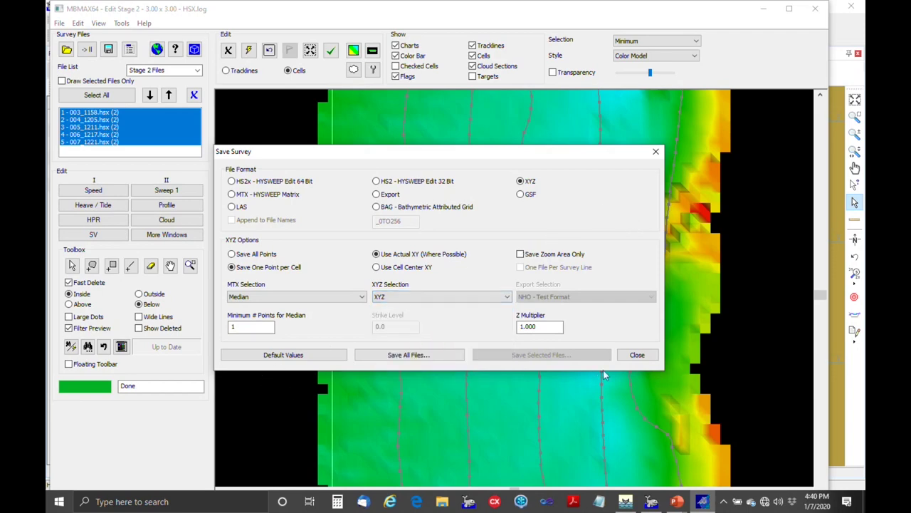
pyautogui.click(637, 354)
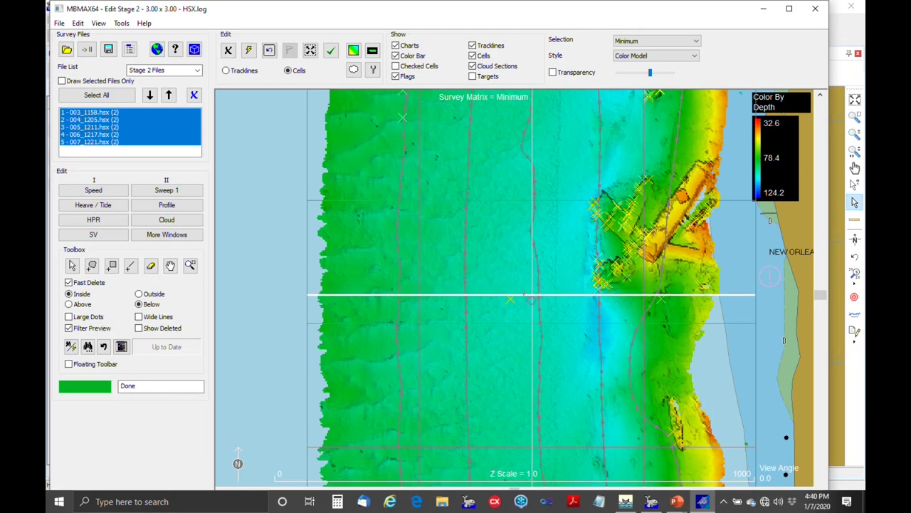
# Turn off Filter Preview and colour the survey matrix by Sigma
pyautogui.scroll(-5, 533, 294)
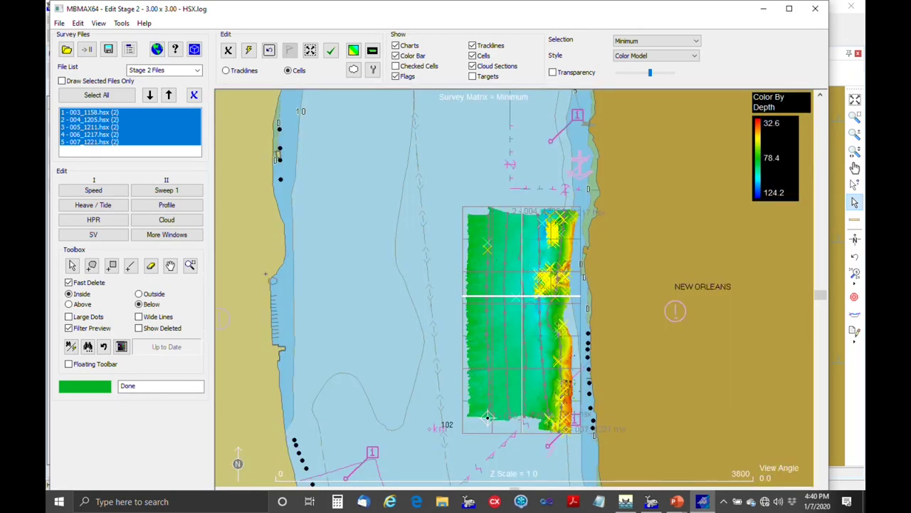
pyautogui.click(69, 329)
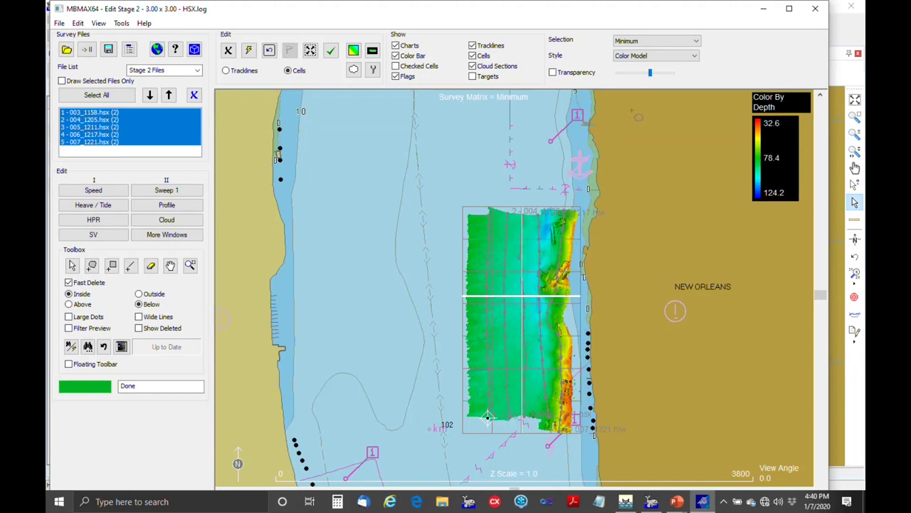
pyautogui.click(695, 41)
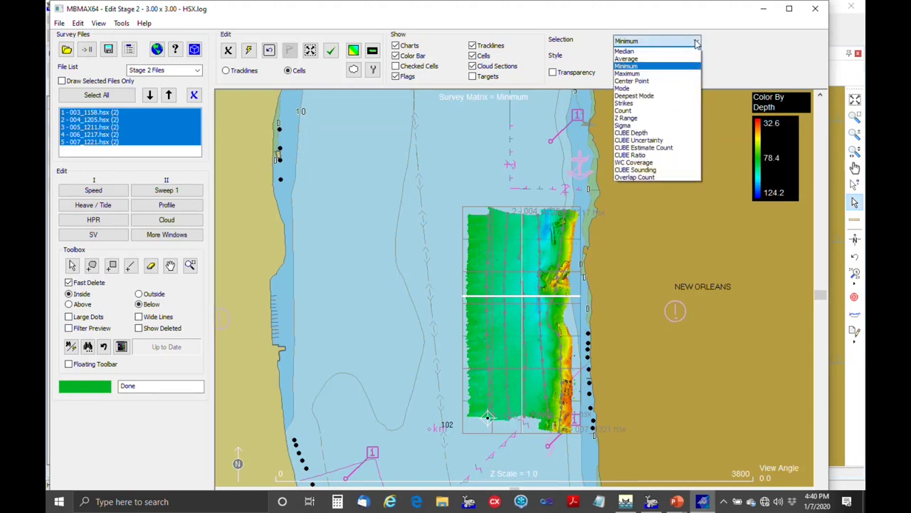
pyautogui.click(641, 130)
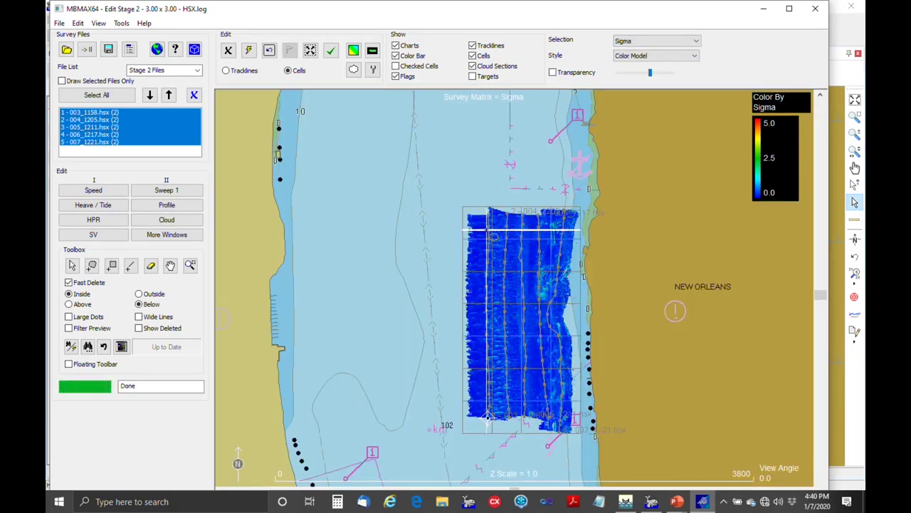
# Zoom onto the survey block and show a small area's soundings in the Cloud Popup
pyautogui.scroll(3, 490, 233)
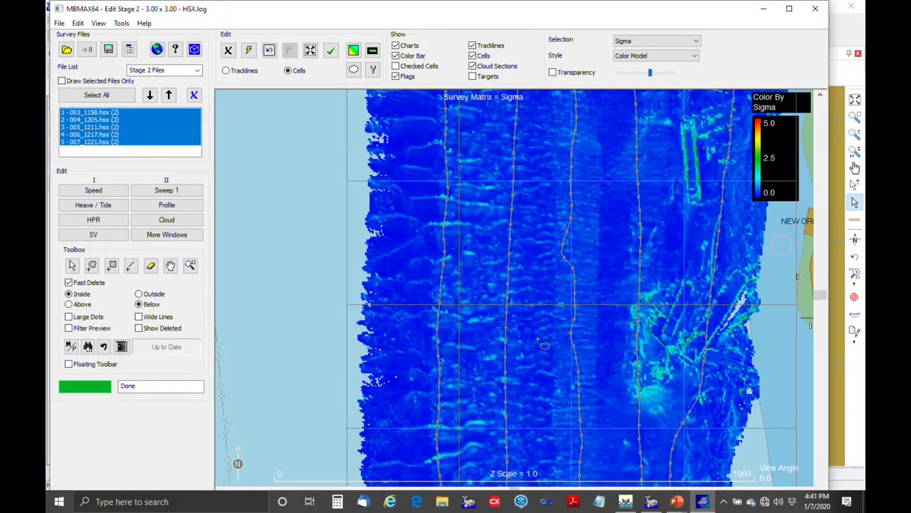
pyautogui.moveTo(542, 348); pyautogui.dragTo(574, 281)
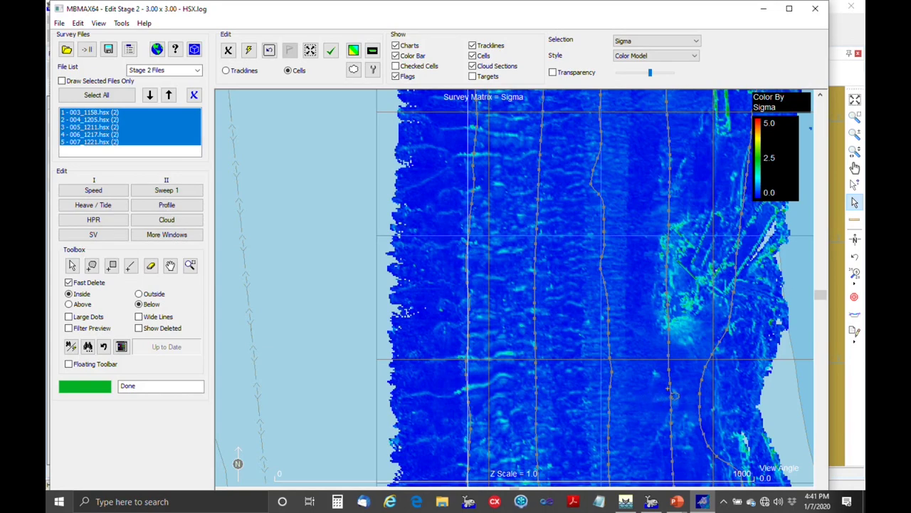
pyautogui.scroll(2, 673, 395)
pyautogui.scroll(-2, 623, 324)
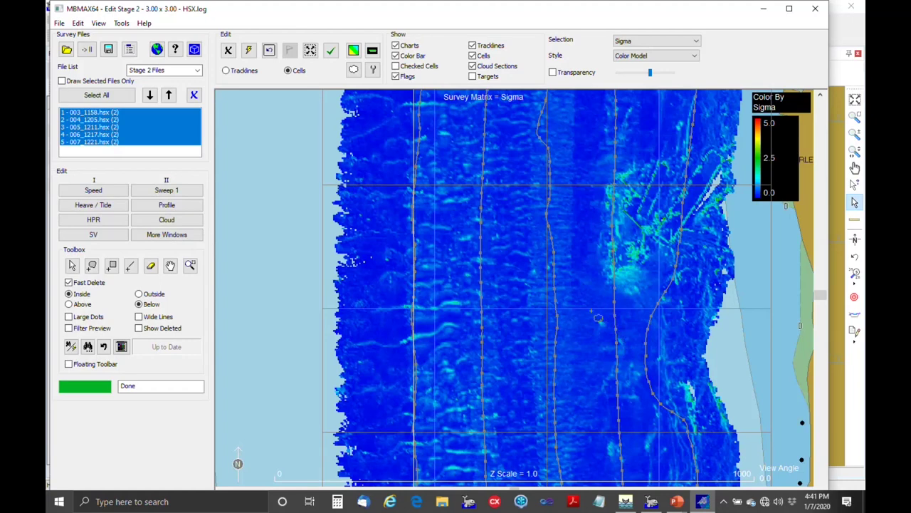
pyautogui.moveTo(588, 312); pyautogui.dragTo(610, 336)
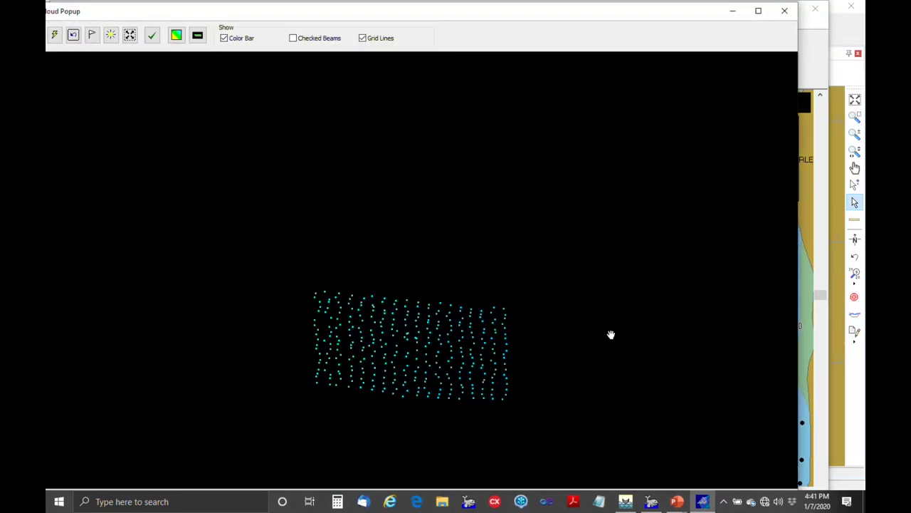
pyautogui.moveTo(455, 356)
pyautogui.mouseDown()
pyautogui.moveTo(451, 344)
pyautogui.moveTo(440, 351)
pyautogui.mouseUp()
pyautogui.scroll(5, 423, 358)
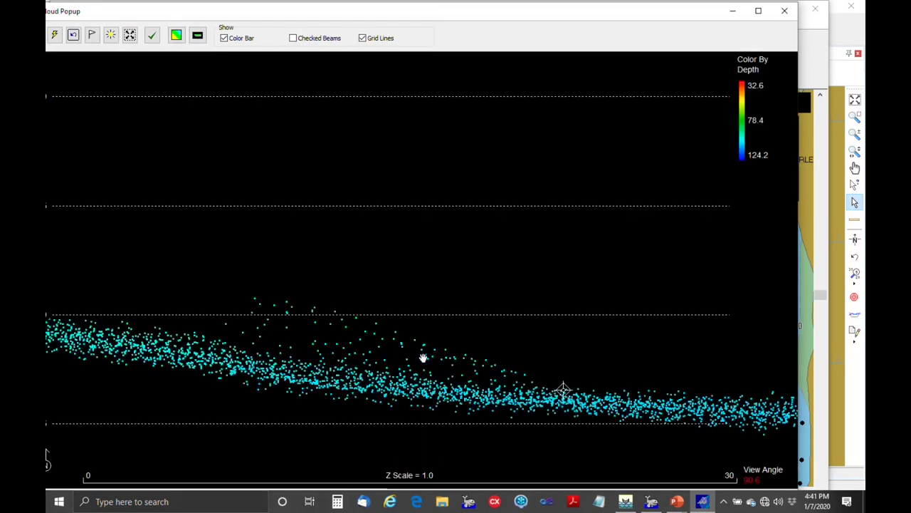
pyautogui.scroll(-5, 423, 358)
pyautogui.moveTo(398, 378); pyautogui.dragTo(719, 173)
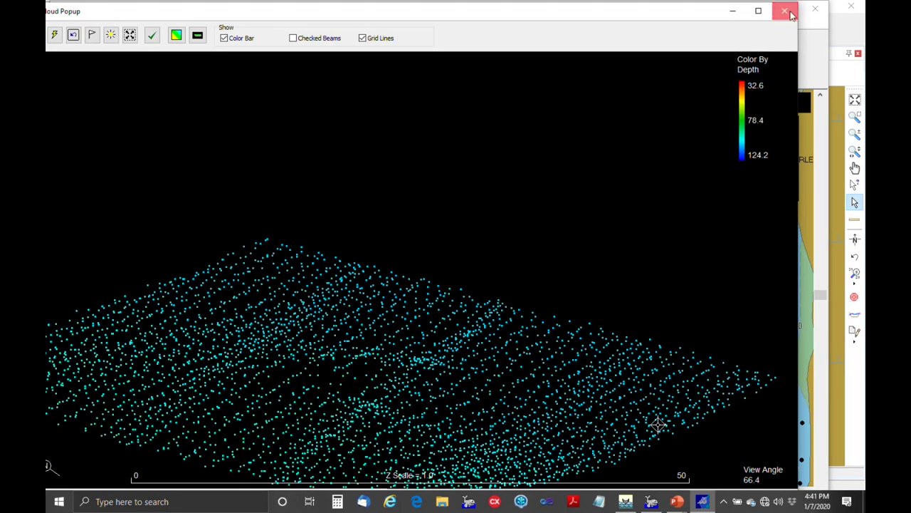
pyautogui.click(785, 11)
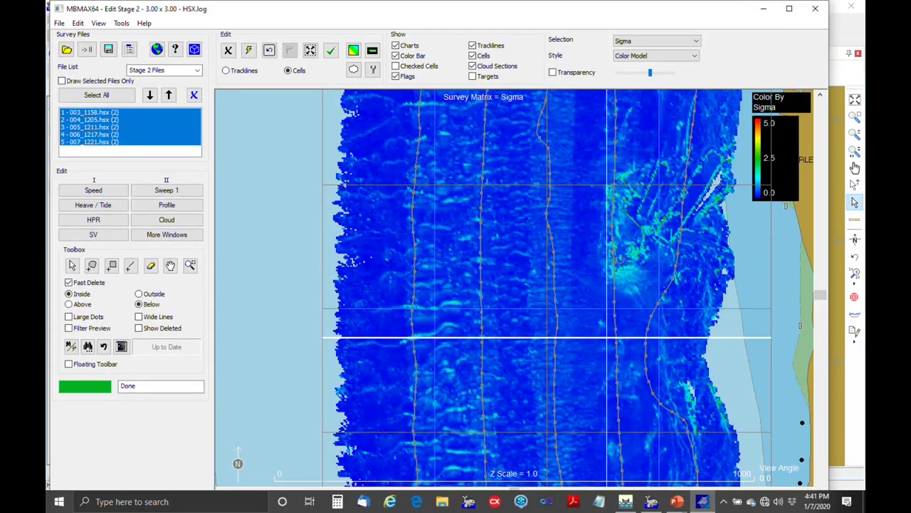
# Pan the map down to the south edge of the Sigma-coloured survey lines
pyautogui.scroll(-2, 639, 281)
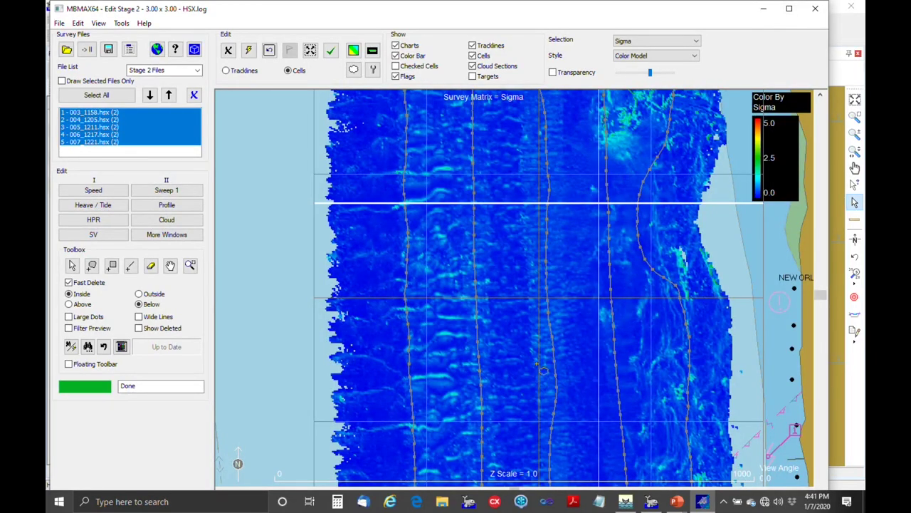
pyautogui.scroll(-2, 542, 374)
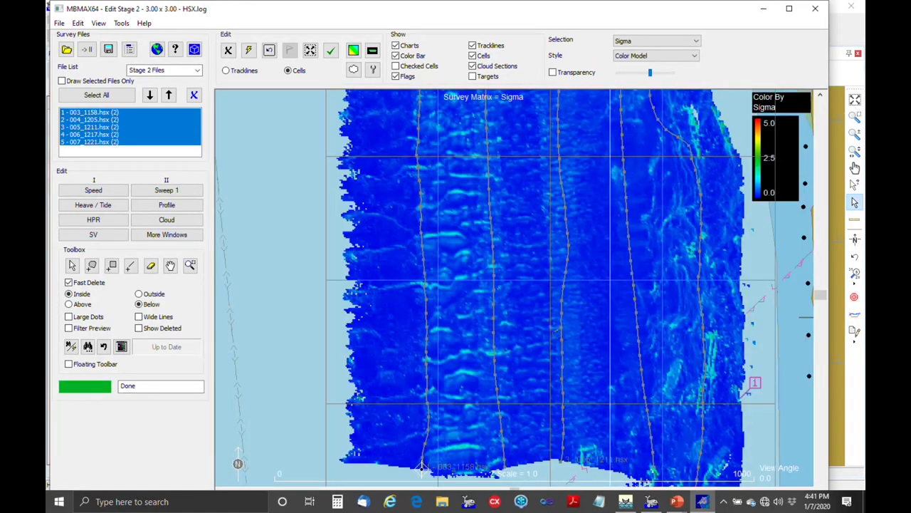
pyautogui.scroll(-2, 557, 350)
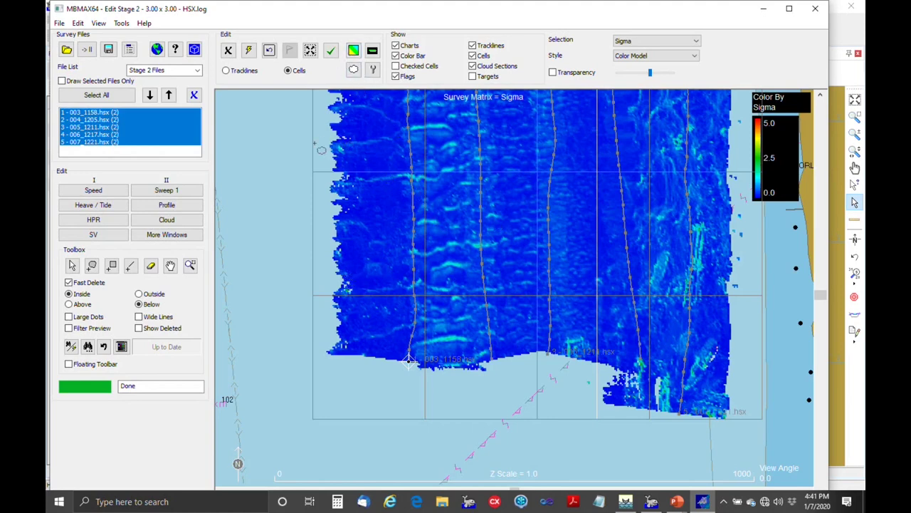
# Run a Search Only across all files for Cell Vertical Range Above Limit 5.0, moving the dialog aside
pyautogui.click(71, 349)
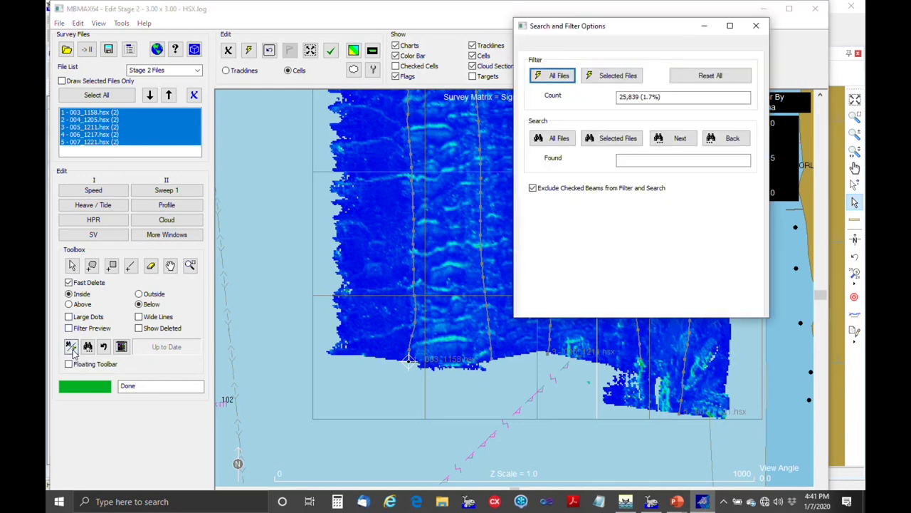
pyautogui.click(662, 47)
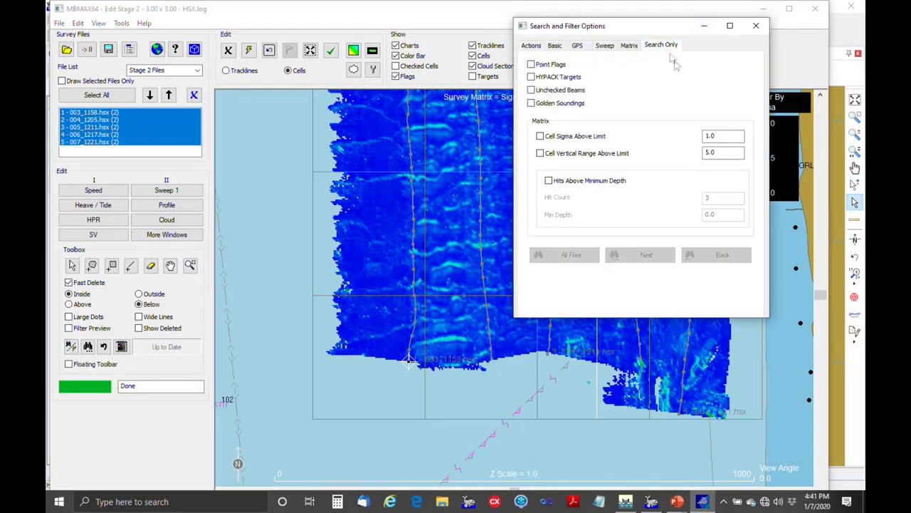
pyautogui.click(585, 158)
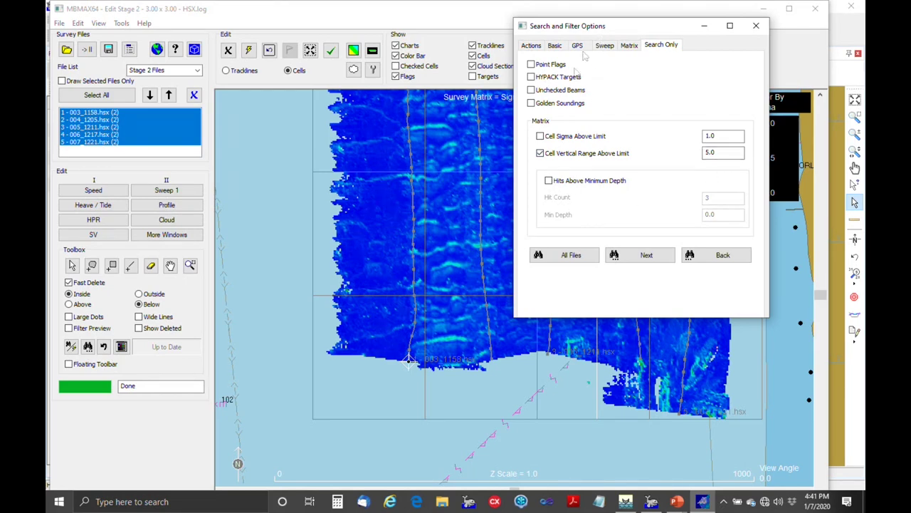
pyautogui.click(589, 257)
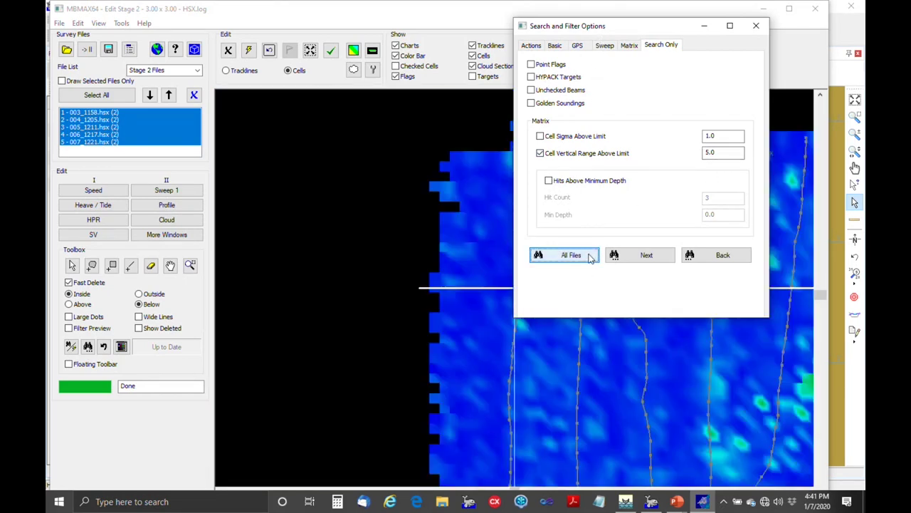
pyautogui.moveTo(641, 34); pyautogui.dragTo(360, 126)
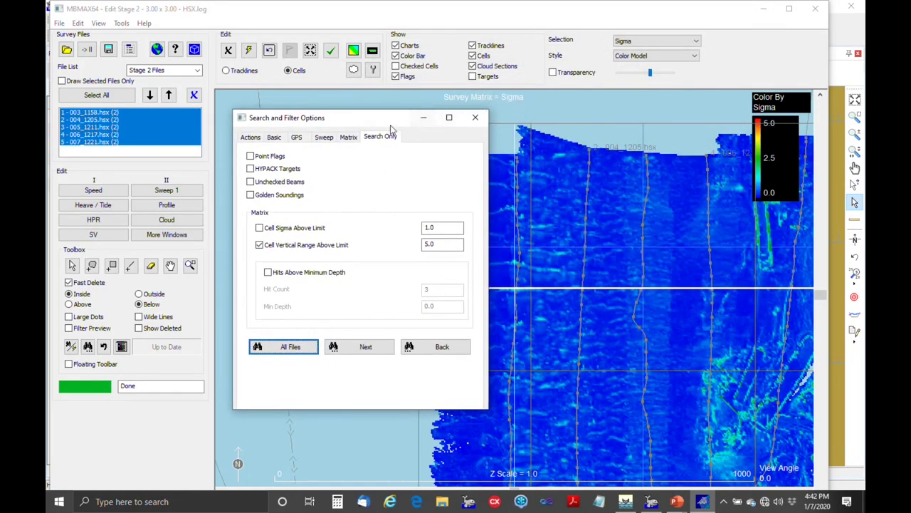
pyautogui.moveTo(384, 121); pyautogui.dragTo(275, 134)
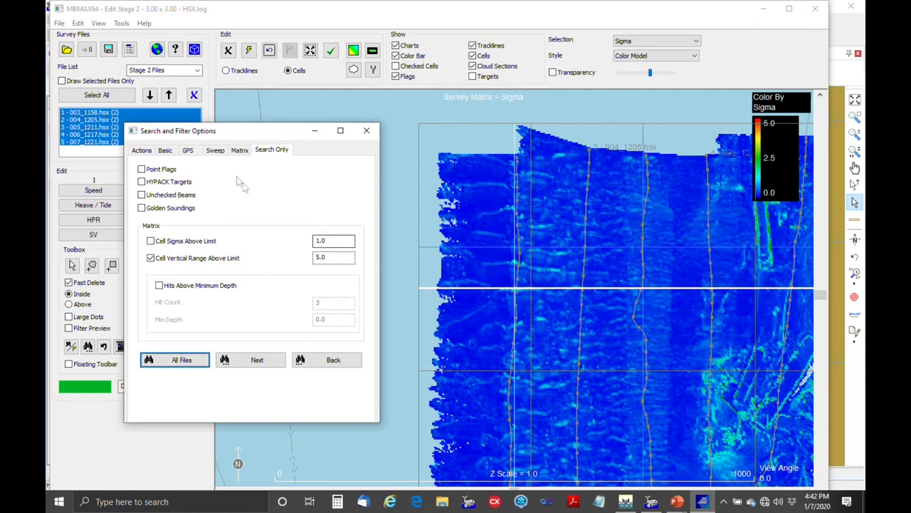
pyautogui.moveTo(240, 135); pyautogui.dragTo(327, 331)
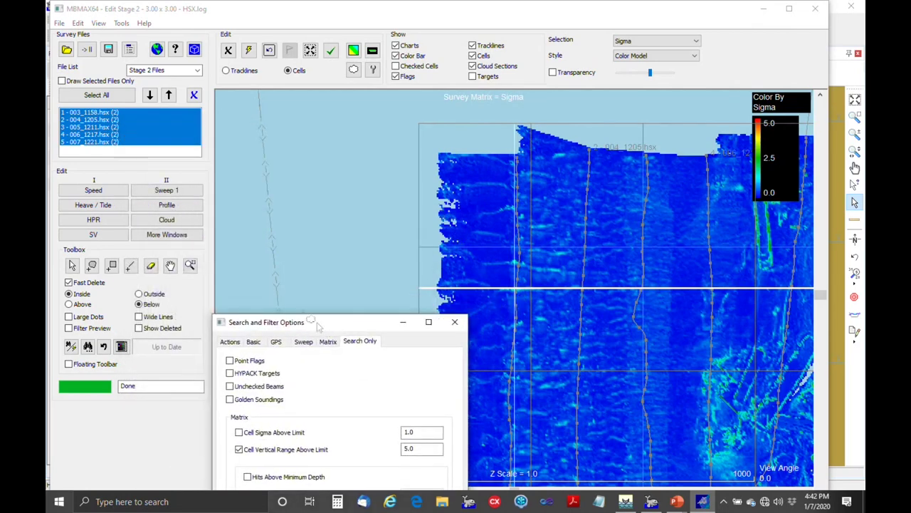
pyautogui.click(166, 235)
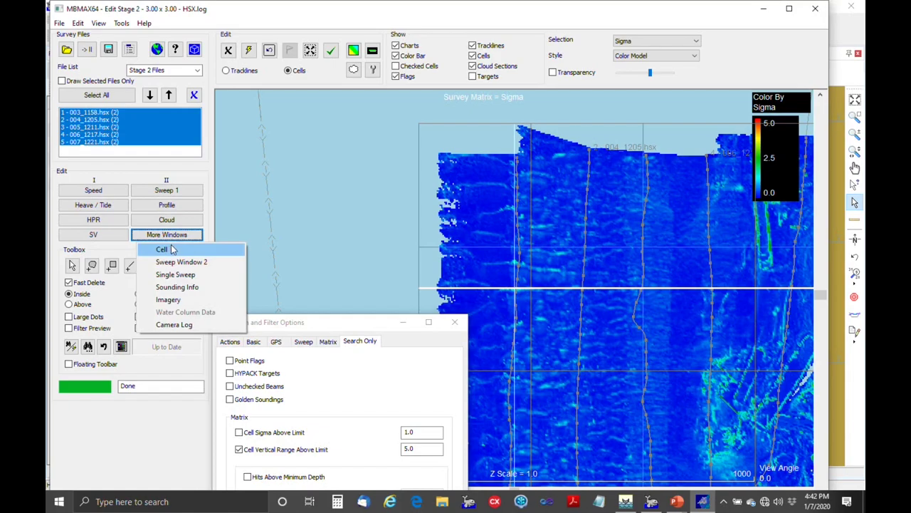
pyautogui.click(163, 251)
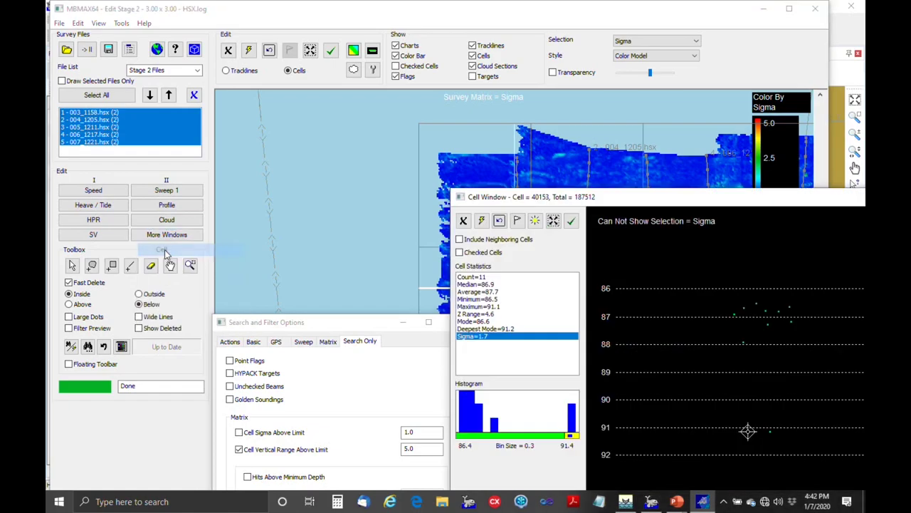
pyautogui.moveTo(574, 199); pyautogui.dragTo(190, 45)
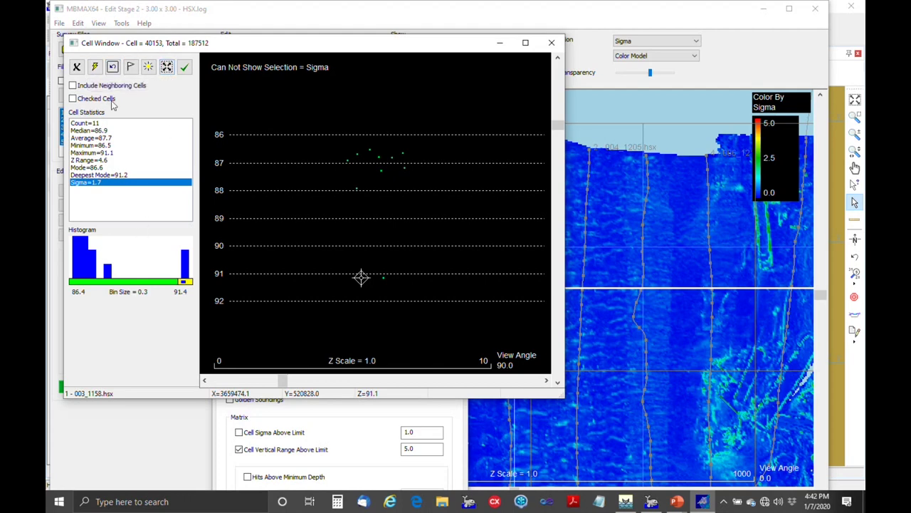
pyautogui.click(73, 86)
pyautogui.click(117, 86)
pyautogui.click(551, 43)
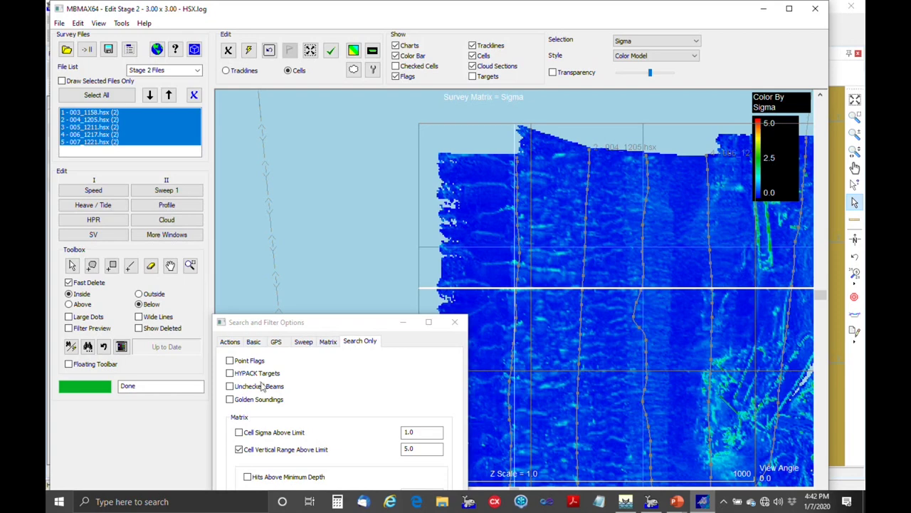
# Step through the next several cells whose vertical range exceeds 5.0
pyautogui.moveTo(338, 330); pyautogui.dragTo(290, 125)
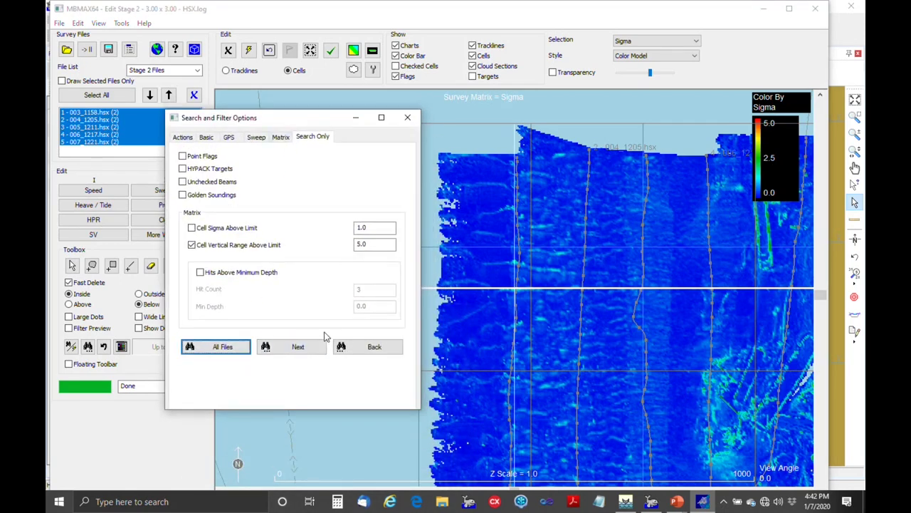
pyautogui.click(293, 347)
pyautogui.click(296, 348)
pyautogui.click(300, 348)
pyautogui.click(299, 348)
pyautogui.click(298, 346)
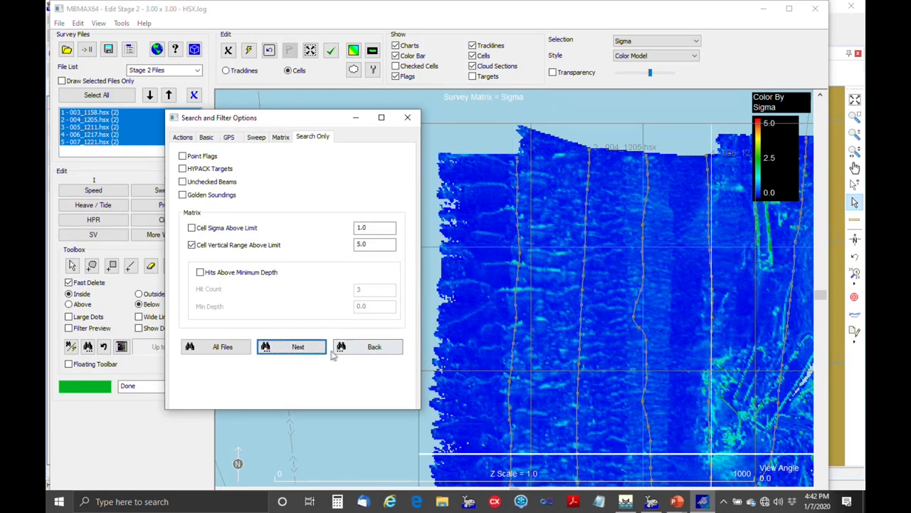
pyautogui.click(300, 346)
pyautogui.click(300, 346)
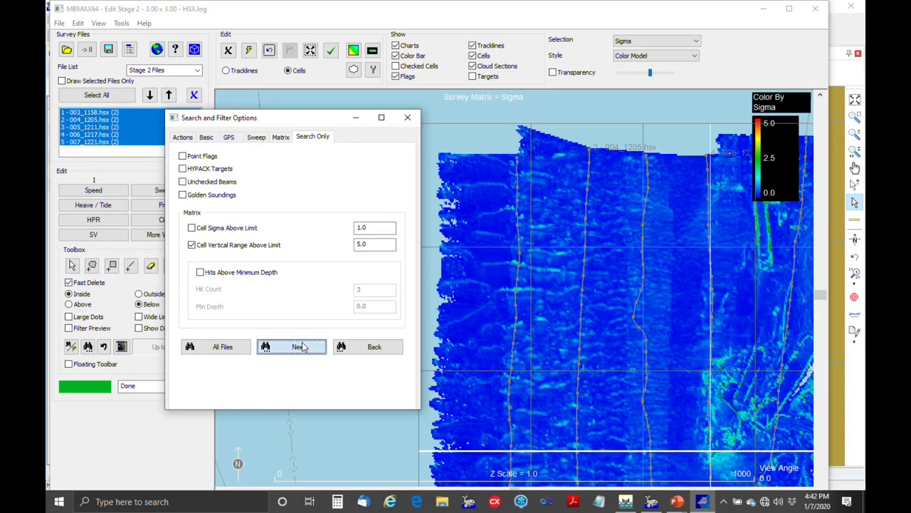
pyautogui.click(300, 347)
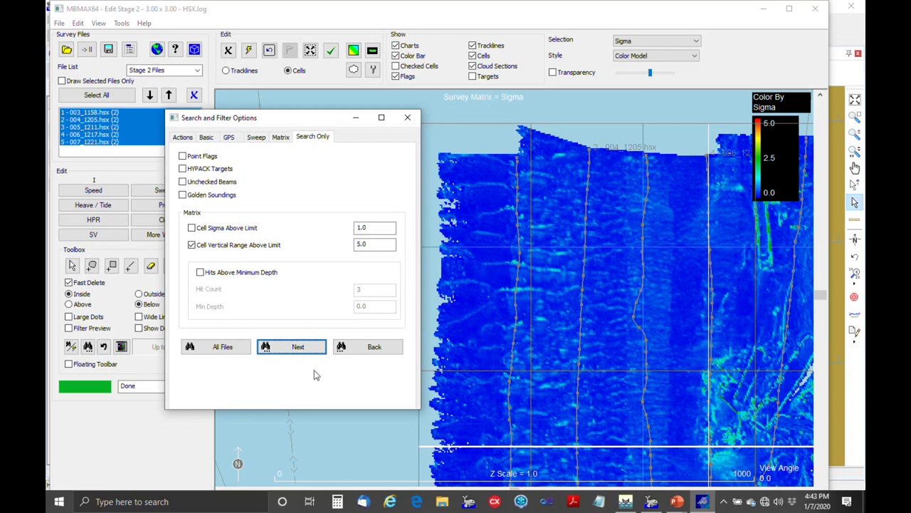
# Close the search dialog and MBMAX64, then relaunch the editor from the HYPACK toolbar
pyautogui.click(408, 118)
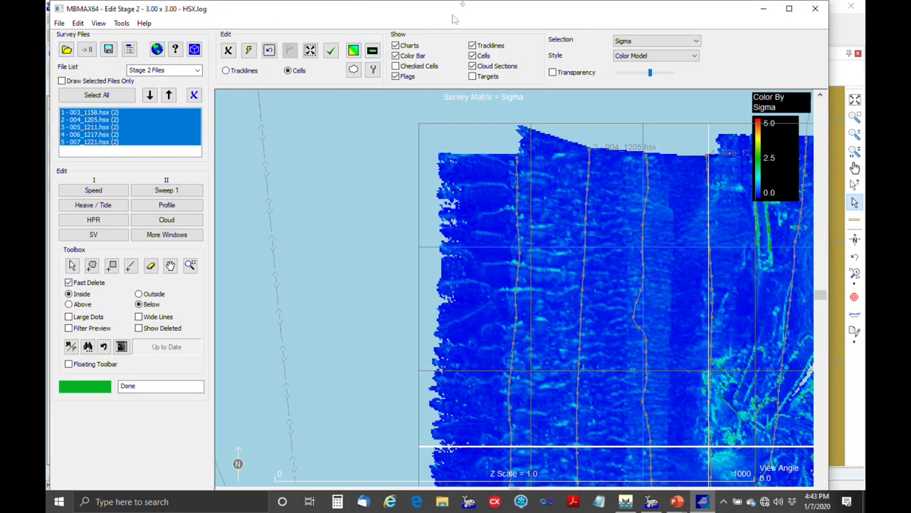
pyautogui.click(816, 10)
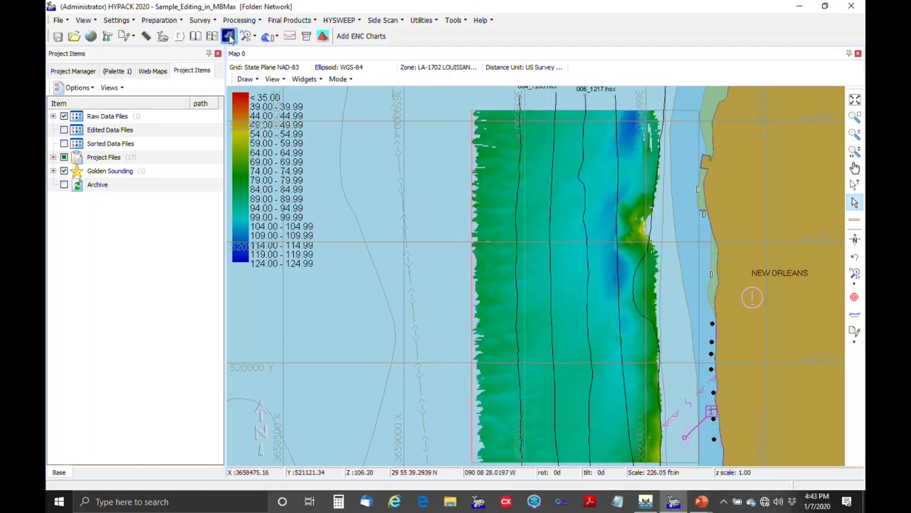
pyautogui.click(230, 37)
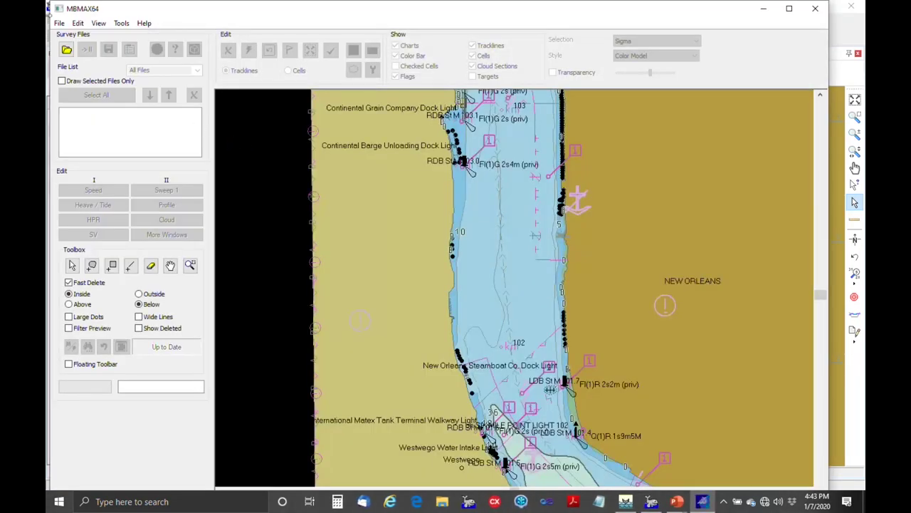
pyautogui.click(66, 49)
# Open HS2x.log from the Edit folder, select all five files and accept the read parameters
pyautogui.click(398, 214)
pyautogui.click(393, 215)
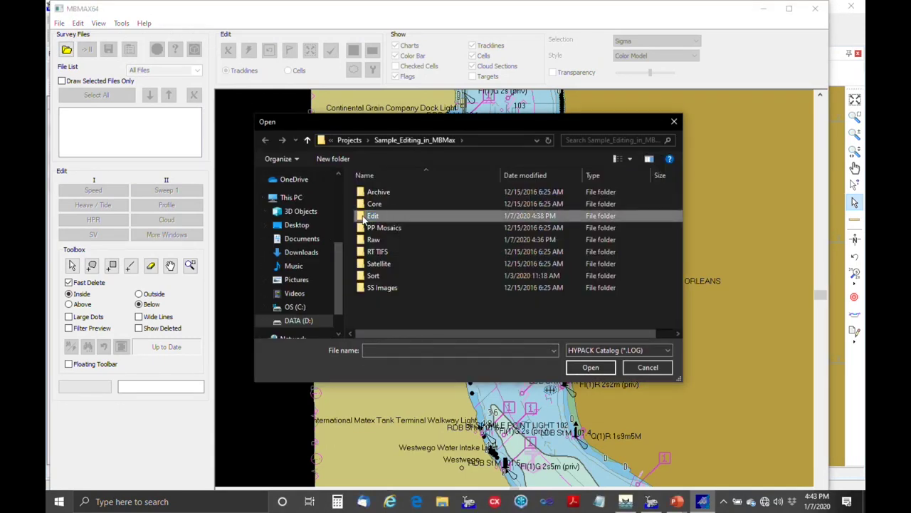
pyautogui.doubleClick(362, 215)
pyautogui.doubleClick(359, 194)
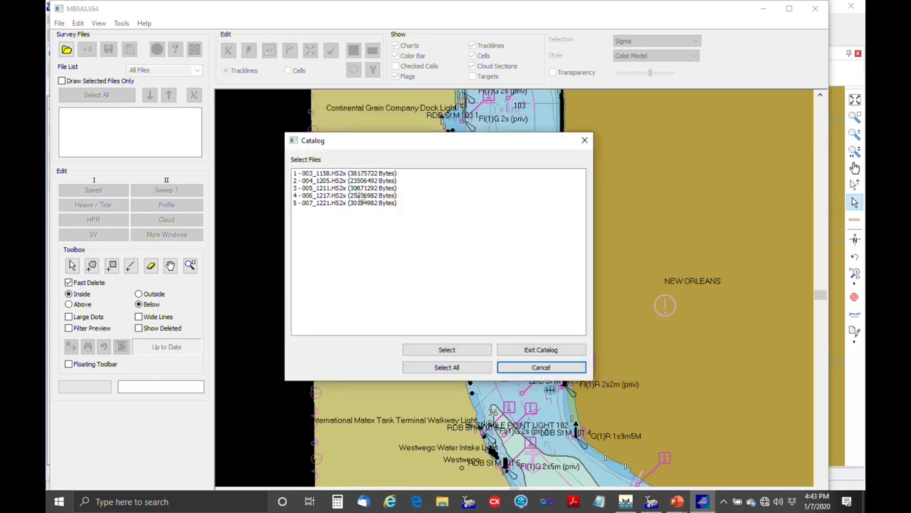
pyautogui.click(447, 368)
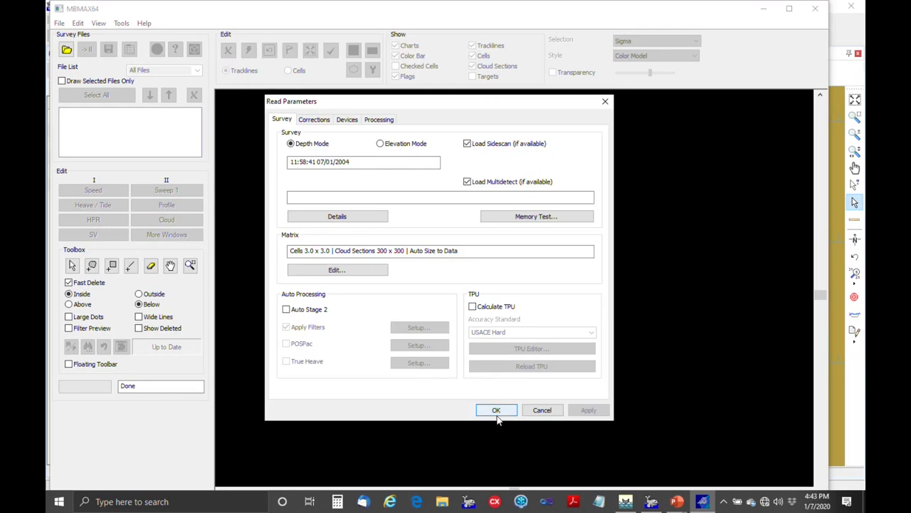
pyautogui.click(496, 411)
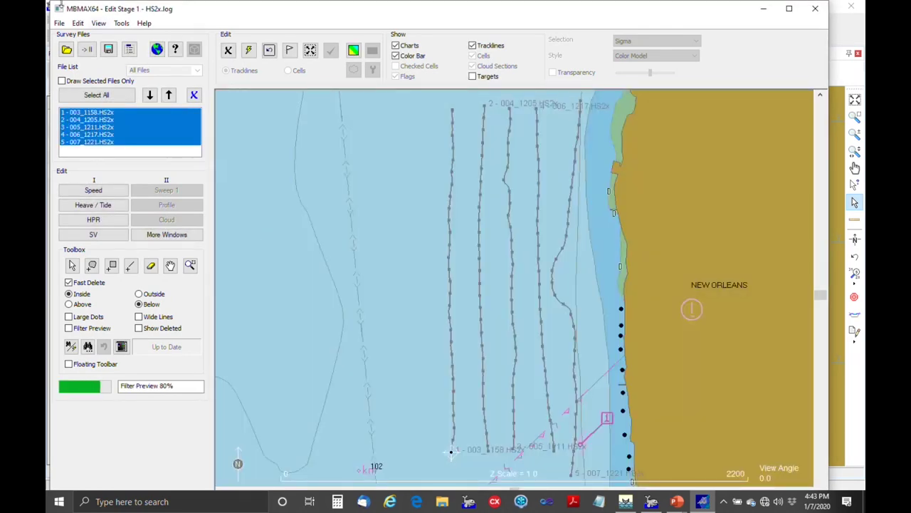
# Advance to Edit Stage 2 to build the survey matrix, then open Read Parameters
pyautogui.click(87, 50)
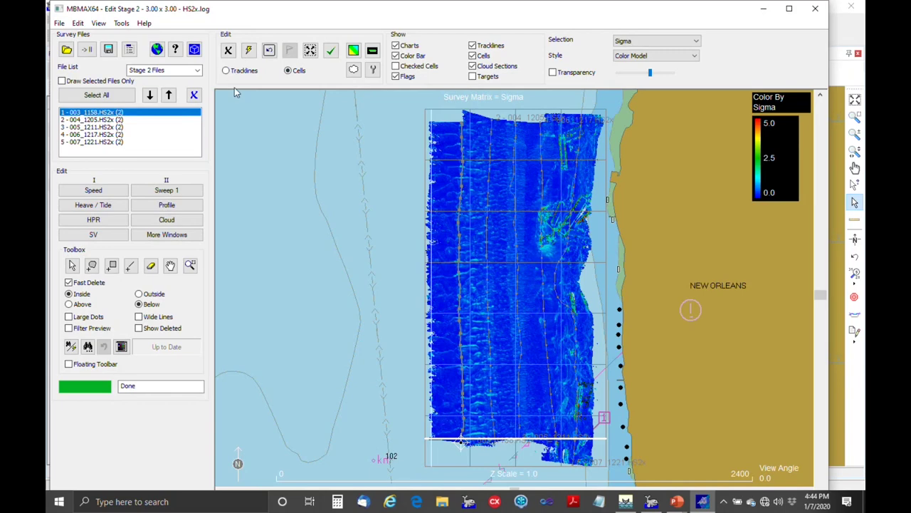
pyautogui.click(129, 52)
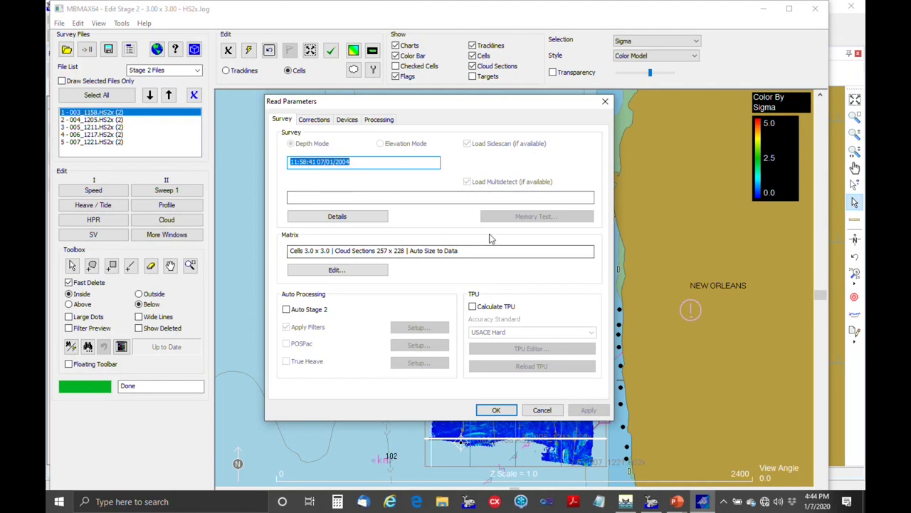
# Check Calculate TPU with USACE Soft as the accuracy standard, then open the TPU Editor
pyautogui.click(474, 308)
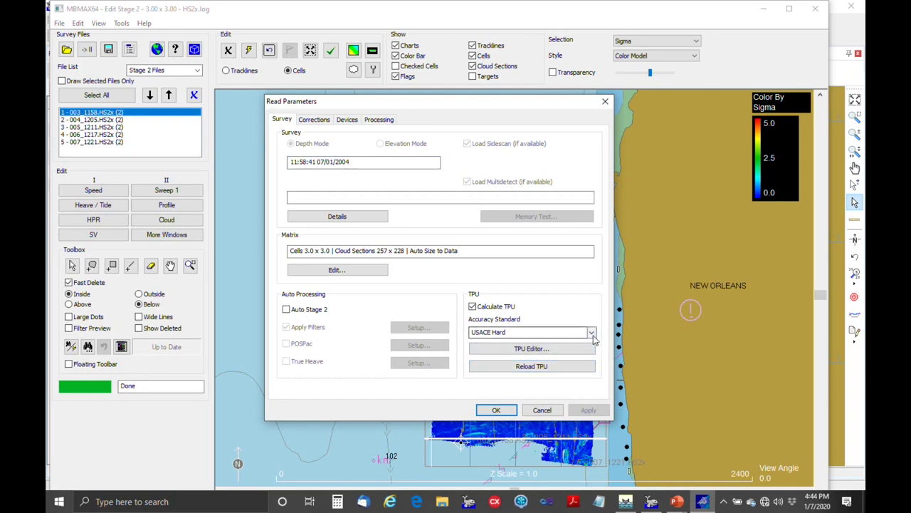
pyautogui.click(591, 333)
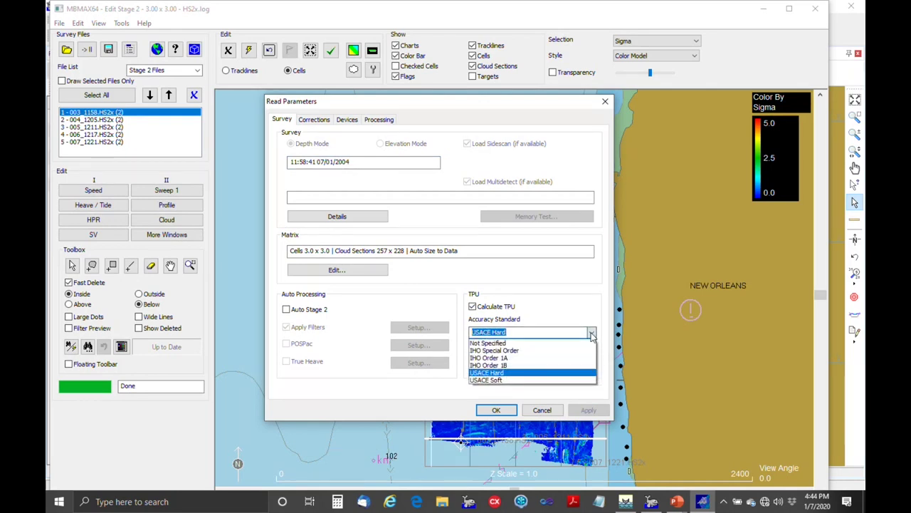
pyautogui.click(543, 381)
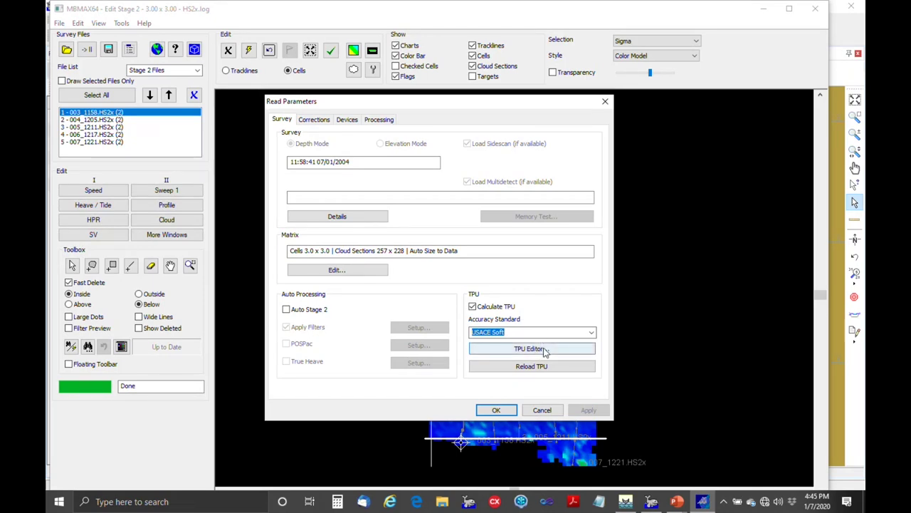
pyautogui.click(544, 350)
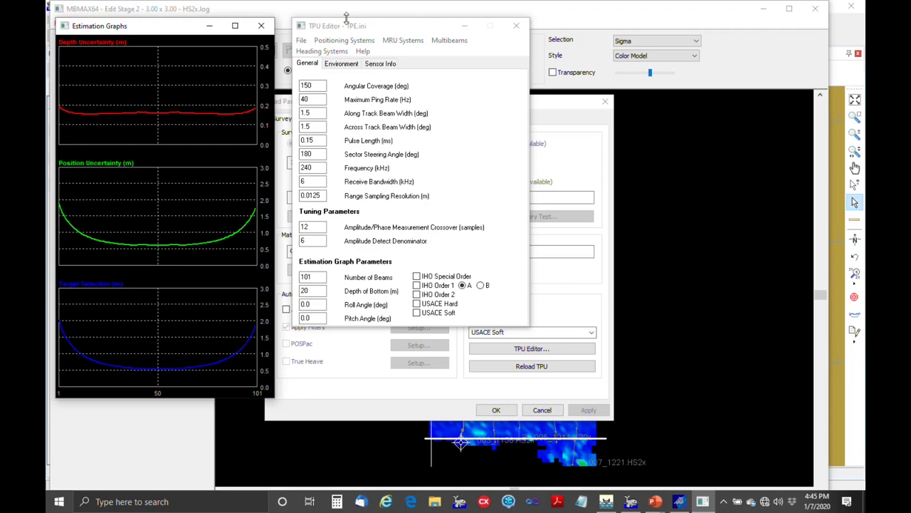
# Restore the default TPU settings and set Generic RTK as the positioning system
pyautogui.moveTo(346, 17); pyautogui.dragTo(262, 23)
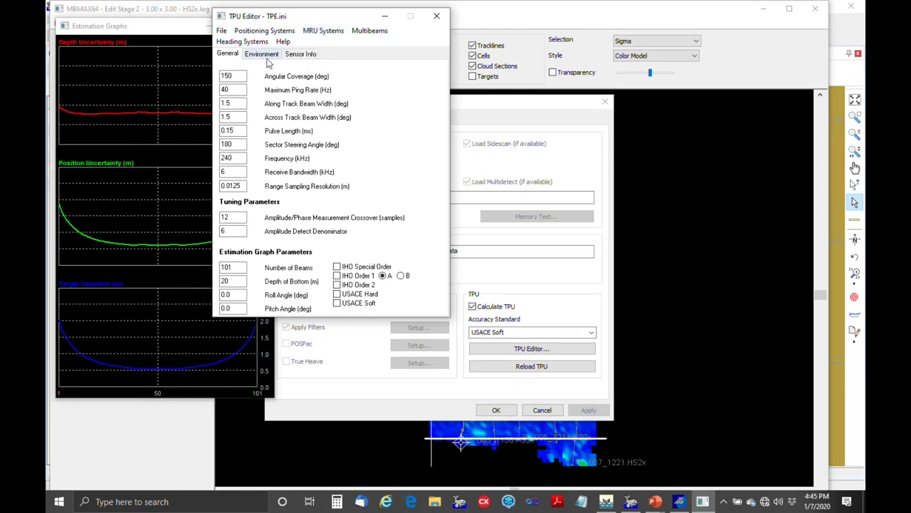
pyautogui.click(222, 31)
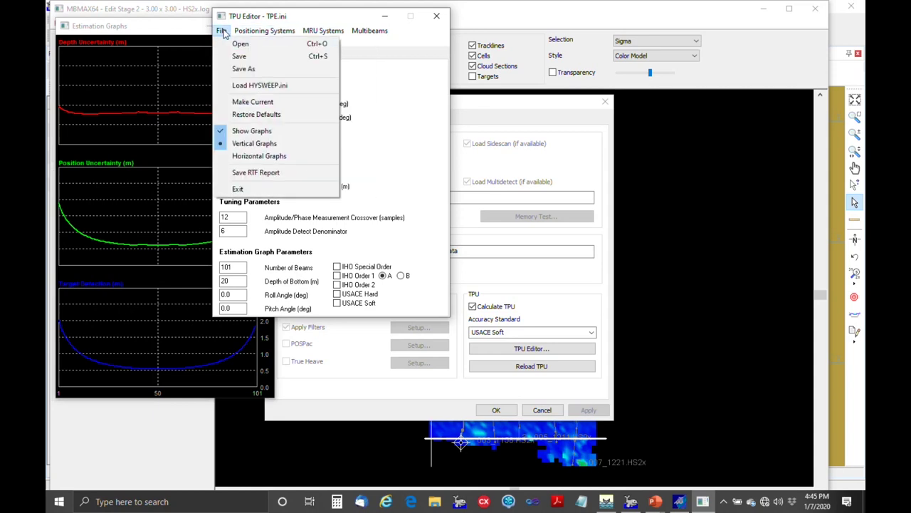
pyautogui.click(249, 116)
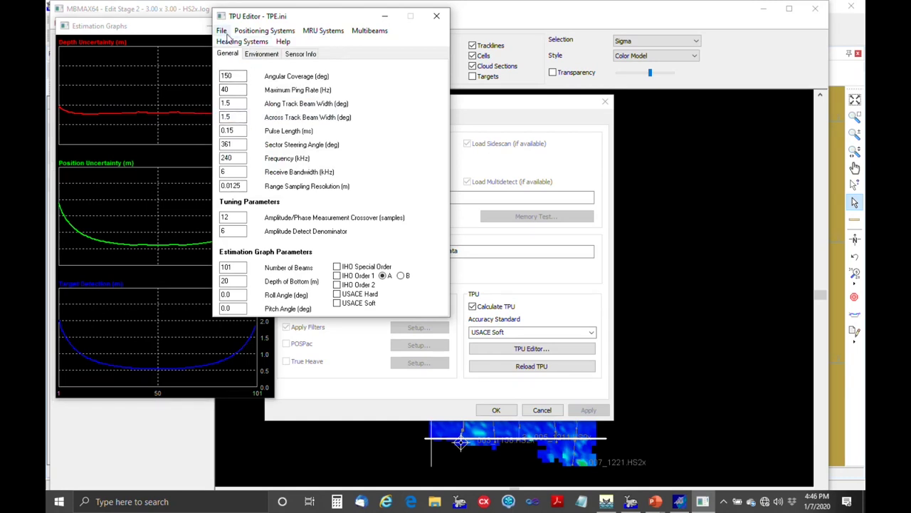
pyautogui.click(281, 32)
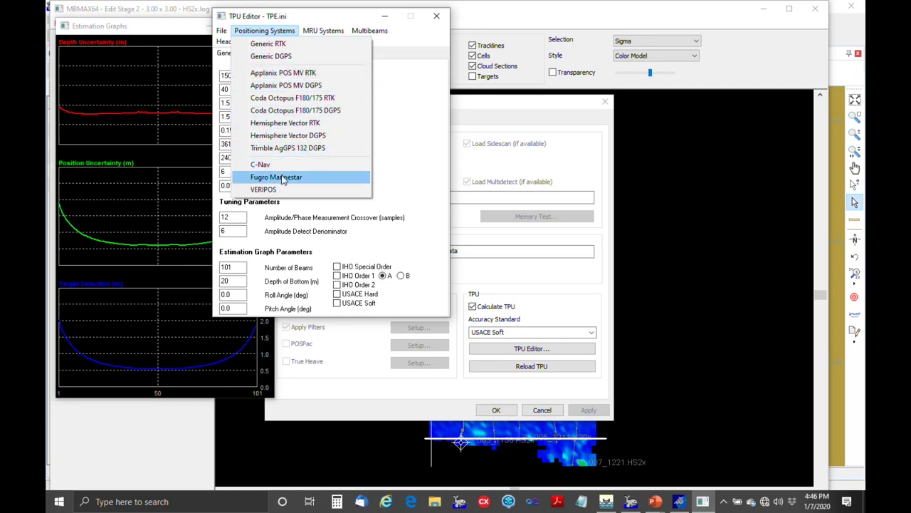
pyautogui.click(283, 45)
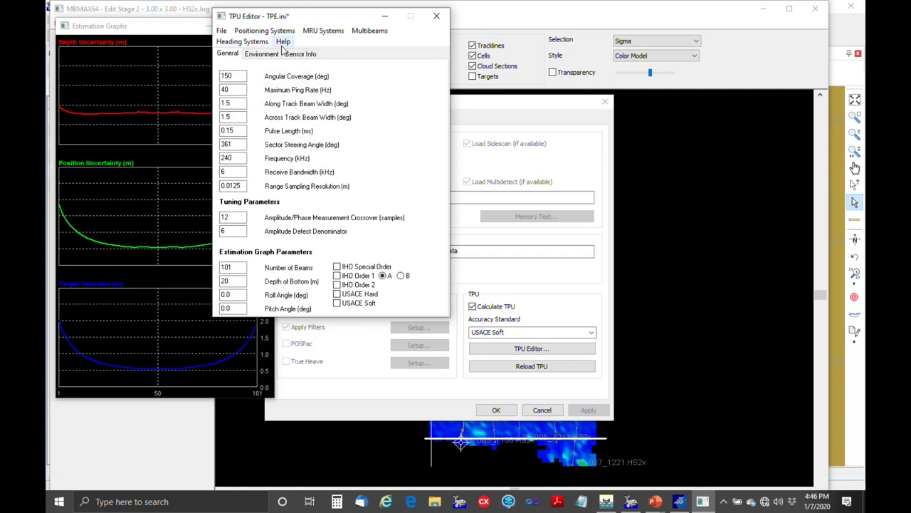
# Try VTS DMS-05 then VTS DMS-10 as the motion sensor, dismissing the invalid value error each time
pyautogui.click(329, 32)
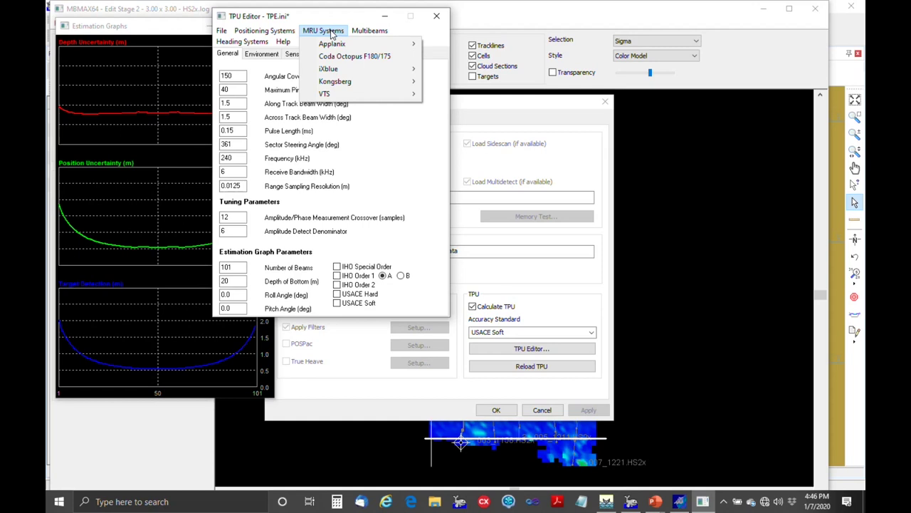
pyautogui.moveTo(373, 48)
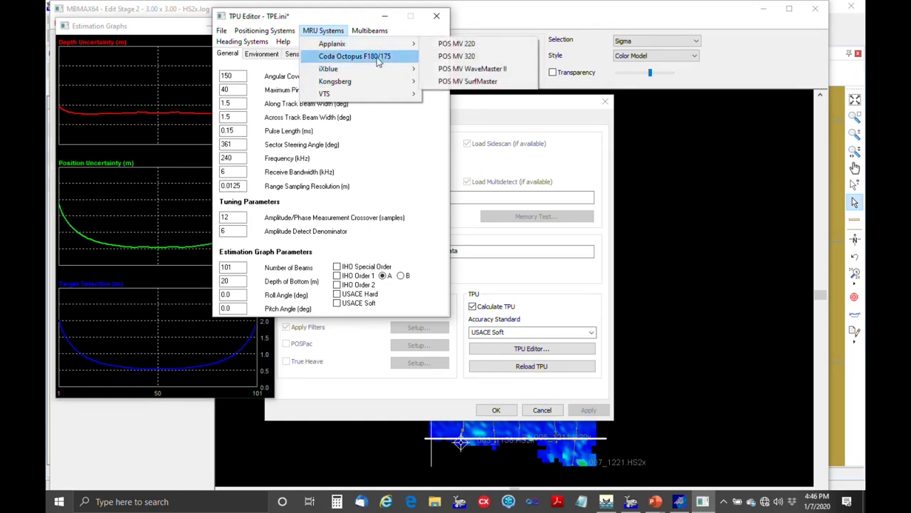
pyautogui.moveTo(380, 95)
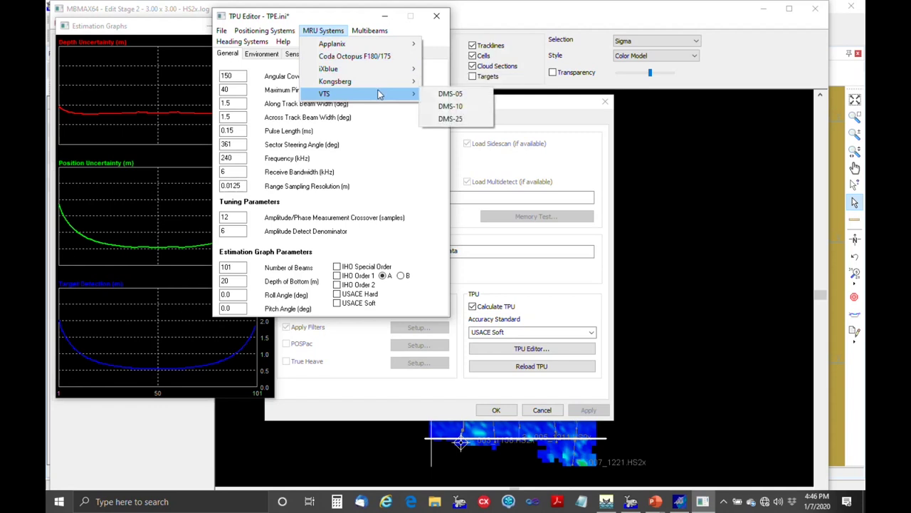
pyautogui.click(466, 97)
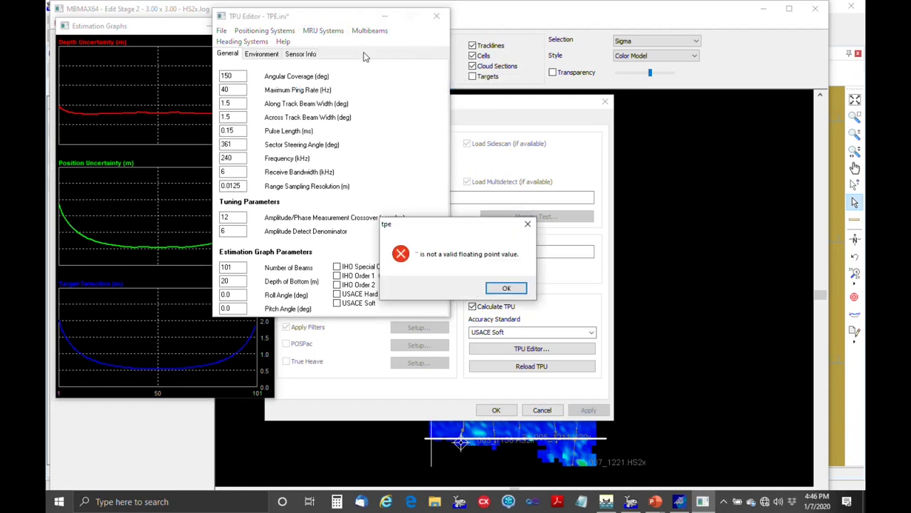
pyautogui.click(507, 287)
pyautogui.click(323, 31)
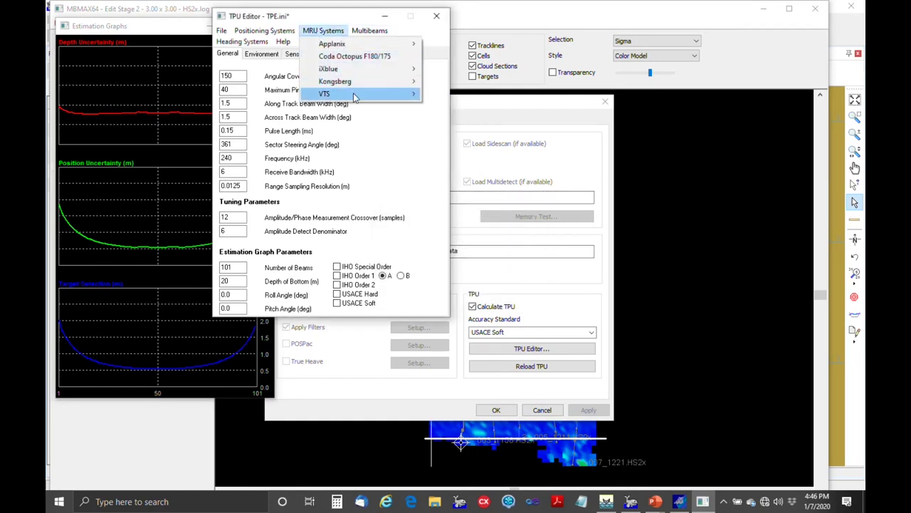
pyautogui.moveTo(358, 101)
pyautogui.click(458, 106)
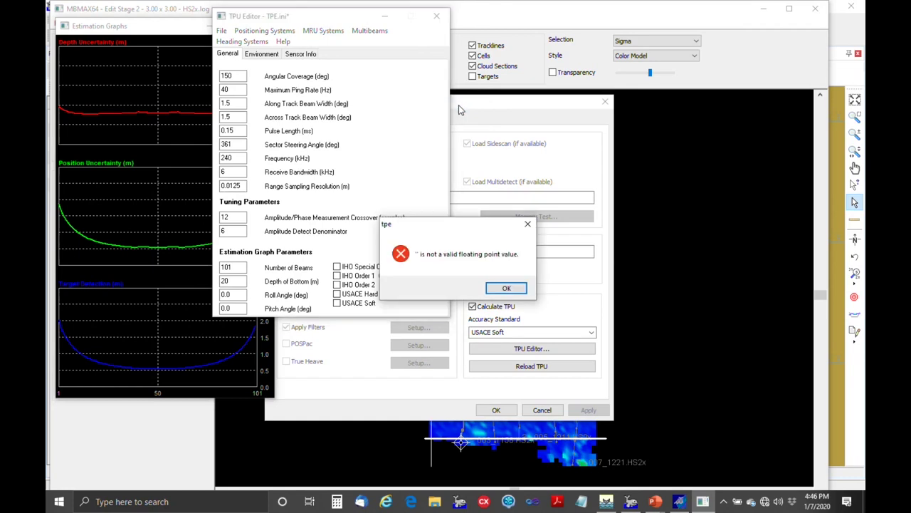
pyautogui.click(507, 288)
# Apply the Teledyne Reson SeaBat 8125 preset (120° coverage, 455 kHz, 240 beams) and dismiss the invalid-value error
pyautogui.click(377, 33)
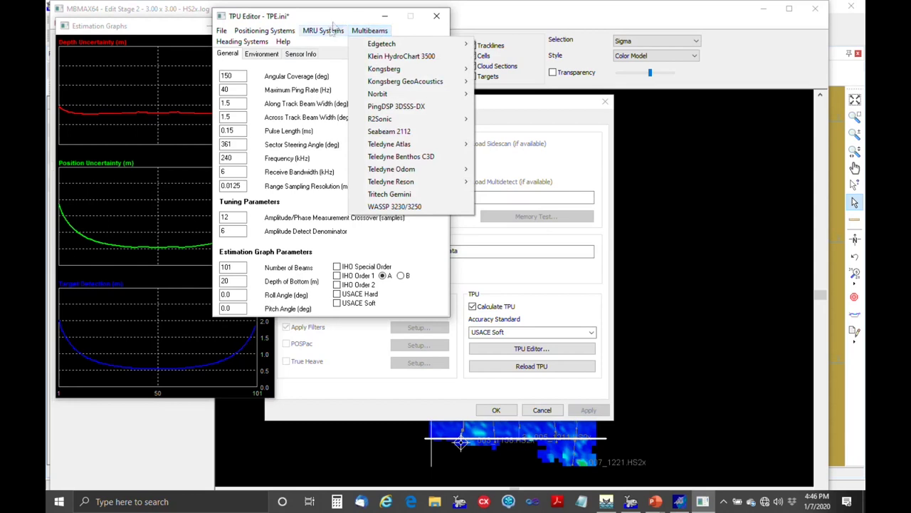
pyautogui.moveTo(339, 30)
pyautogui.moveTo(380, 31)
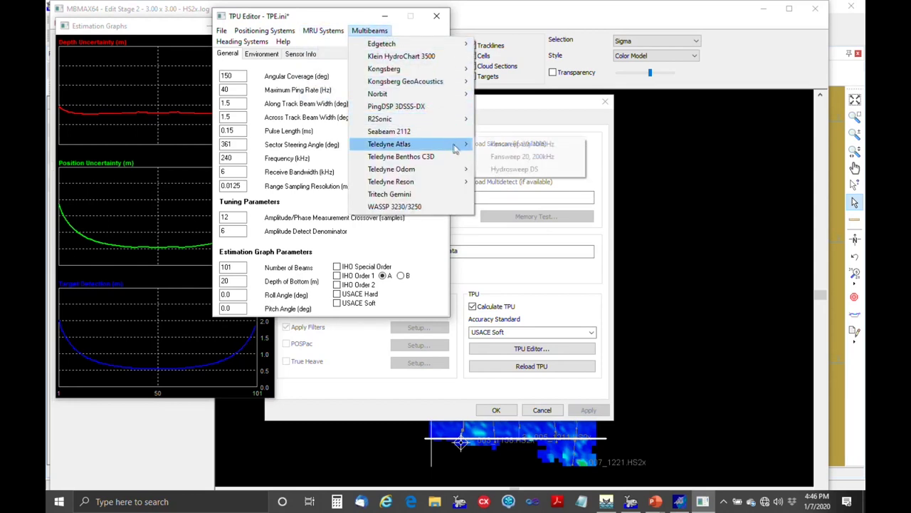
pyautogui.moveTo(466, 184)
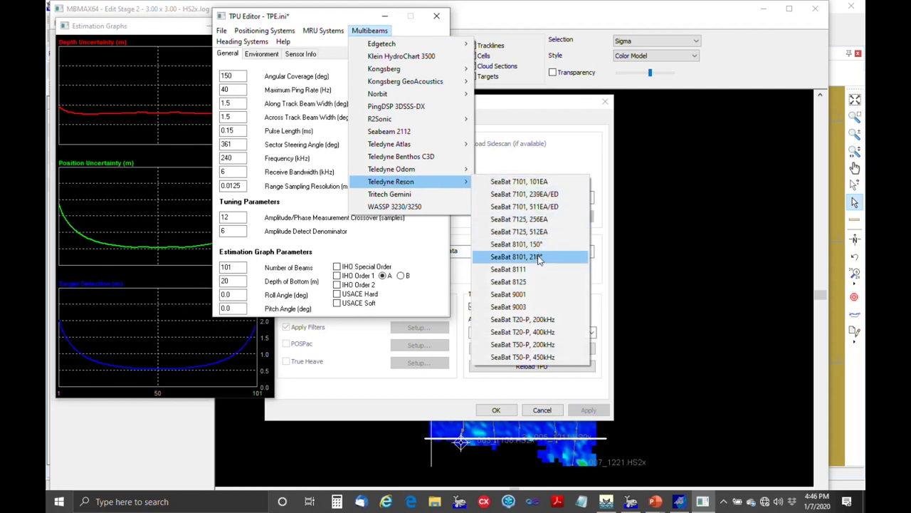
pyautogui.click(532, 282)
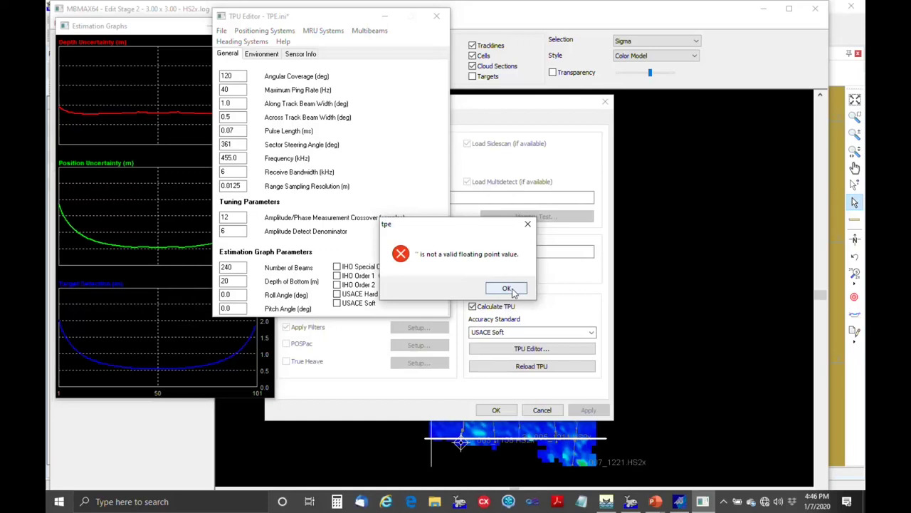
pyautogui.click(507, 288)
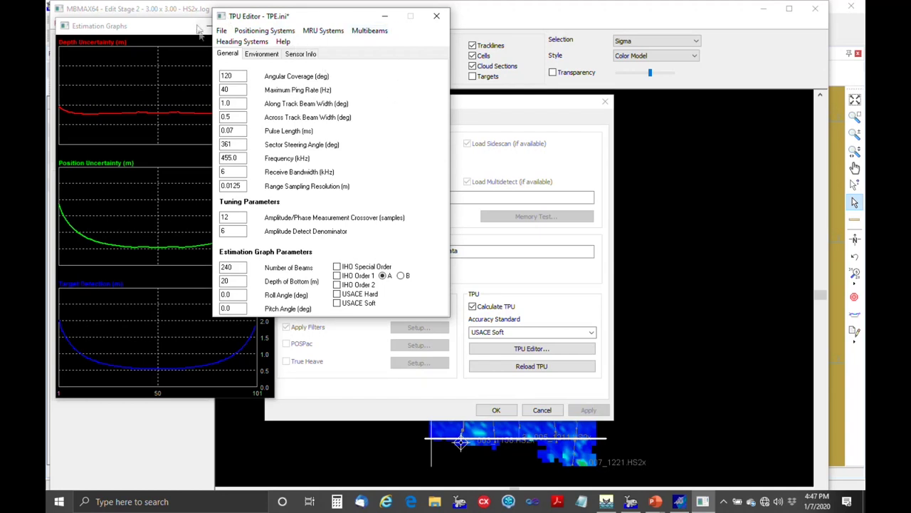
# Check the heading system presets without choosing one, then view the Environment parameters
pyautogui.click(241, 42)
pyautogui.moveTo(244, 55)
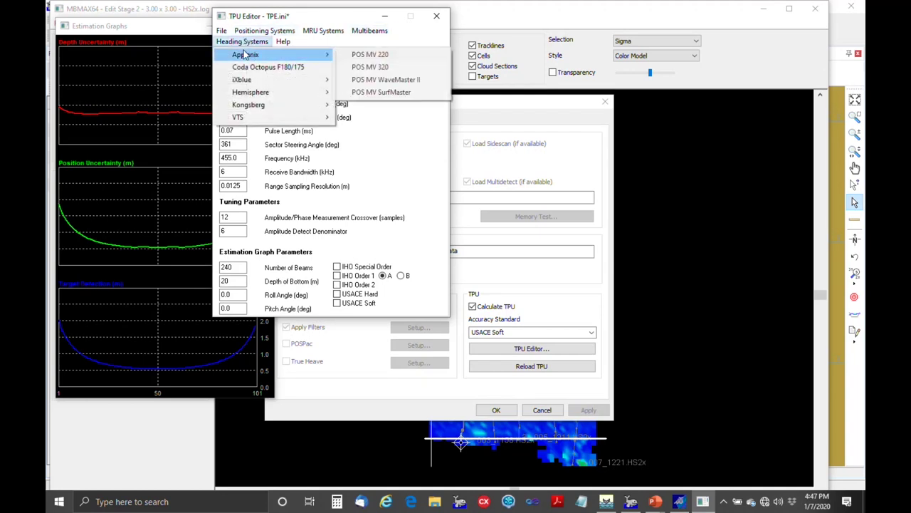
pyautogui.click(379, 137)
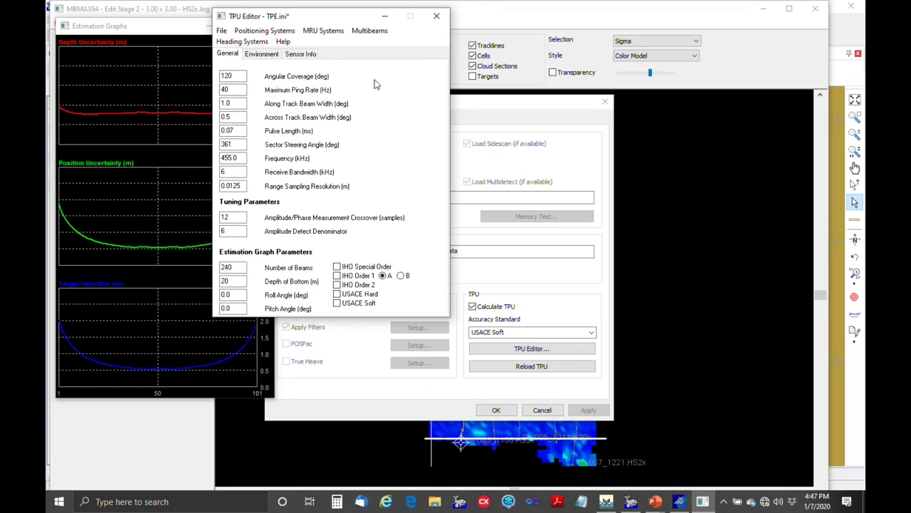
pyautogui.click(261, 55)
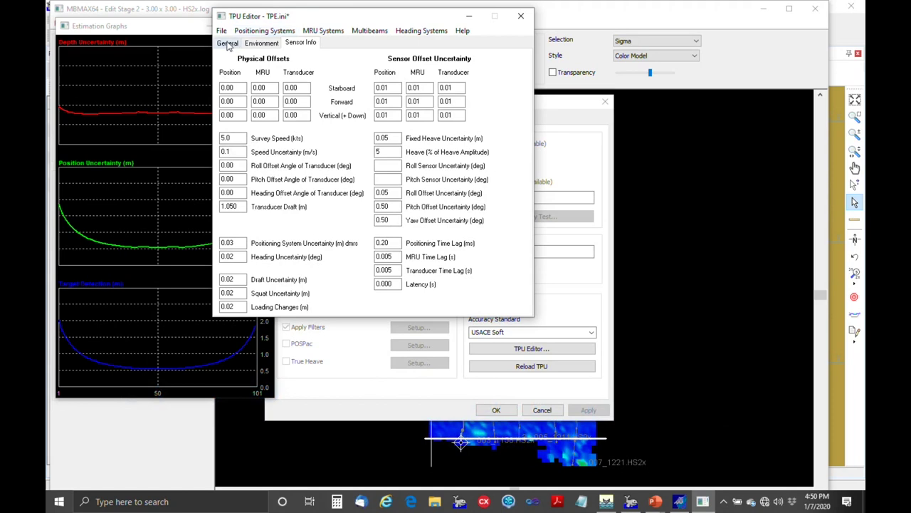
# Leave the positioning presets unchanged and save the TPU settings file
pyautogui.click(249, 32)
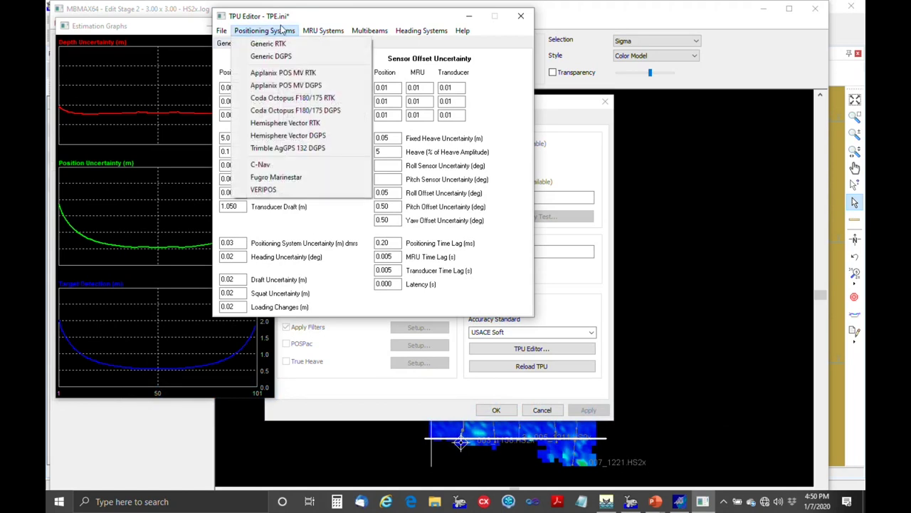
pyautogui.moveTo(311, 34)
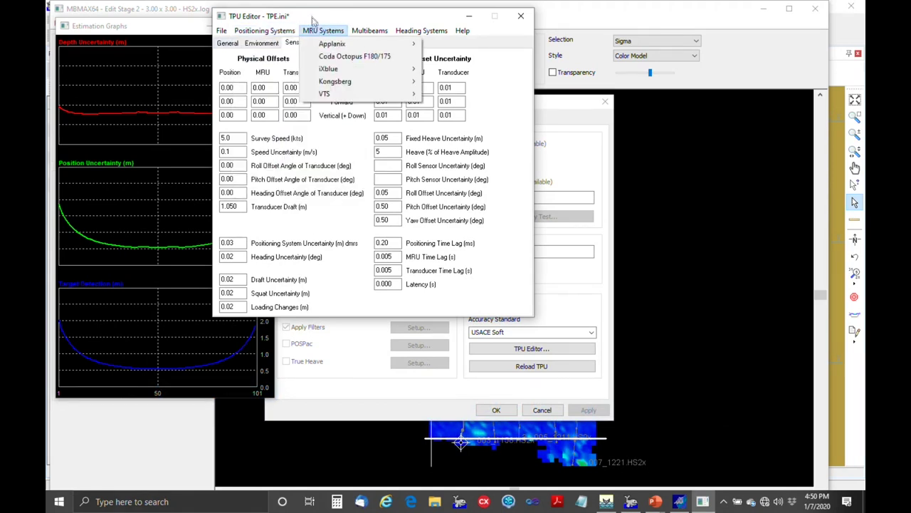
pyautogui.click(312, 17)
pyautogui.click(225, 32)
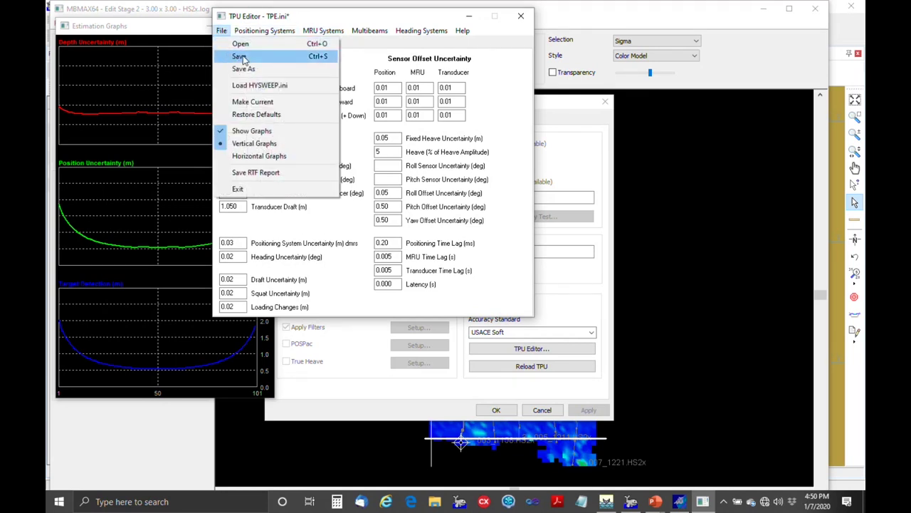
pyautogui.click(242, 56)
# Make the saved TPU settings current and reload the survey files to recompute TPU
pyautogui.click(222, 31)
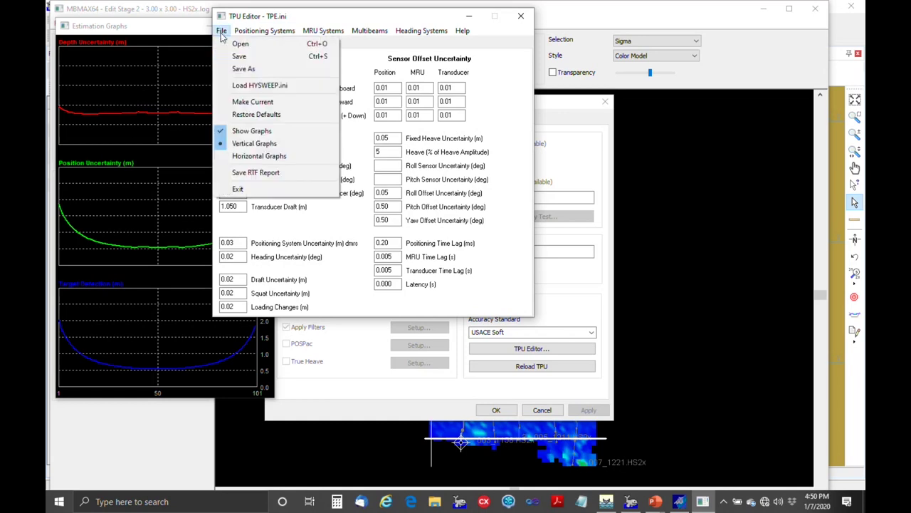
pyautogui.click(257, 104)
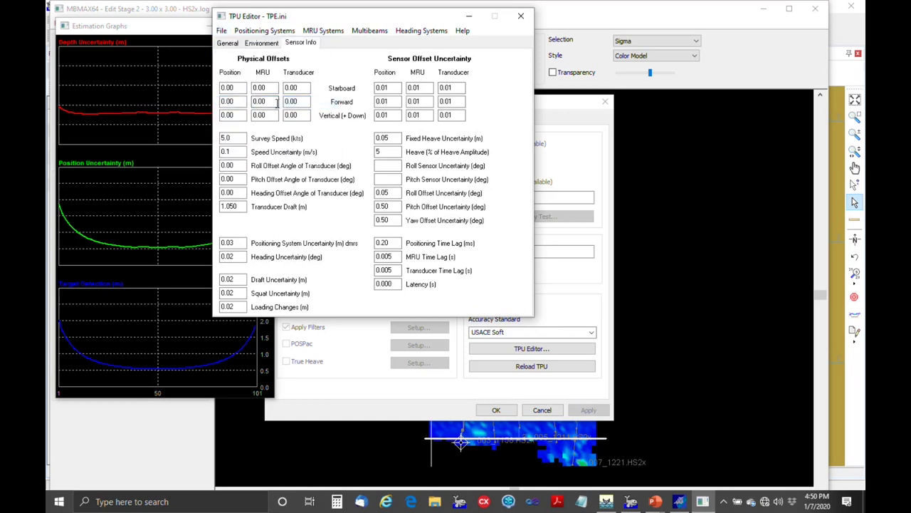
pyautogui.click(523, 19)
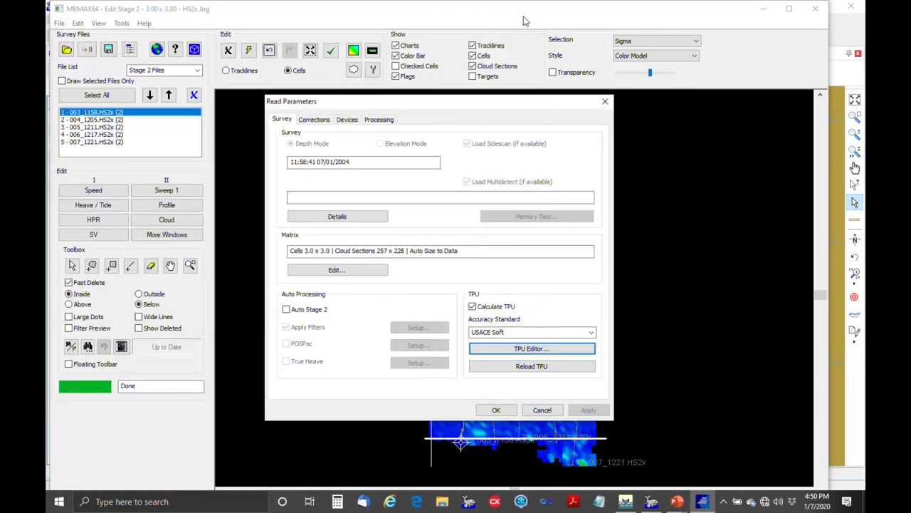
pyautogui.click(531, 366)
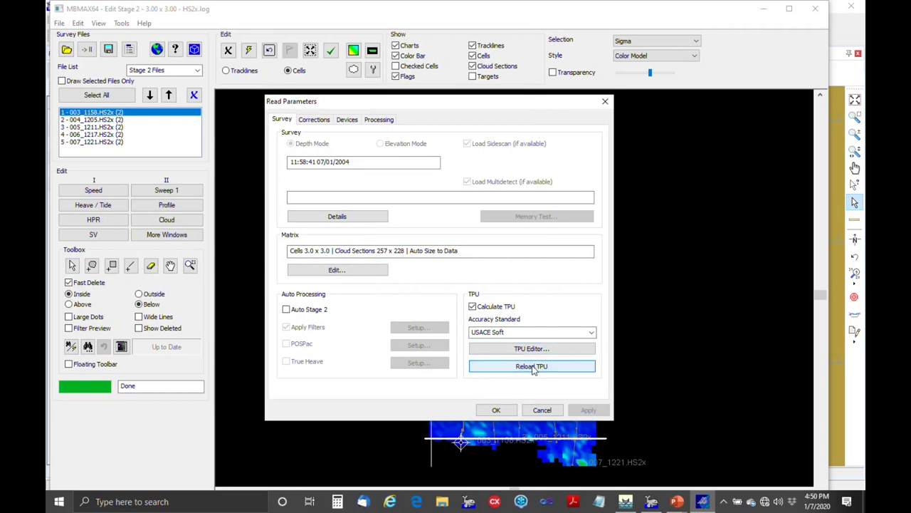
pyautogui.click(498, 411)
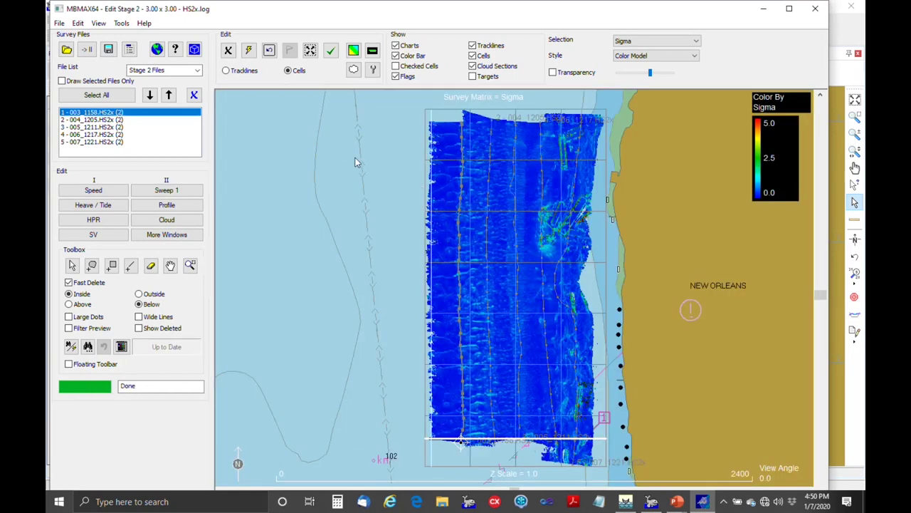
# Open the Sweep 1 view of line 003_1158 and colour its soundings by TVU
pyautogui.click(177, 192)
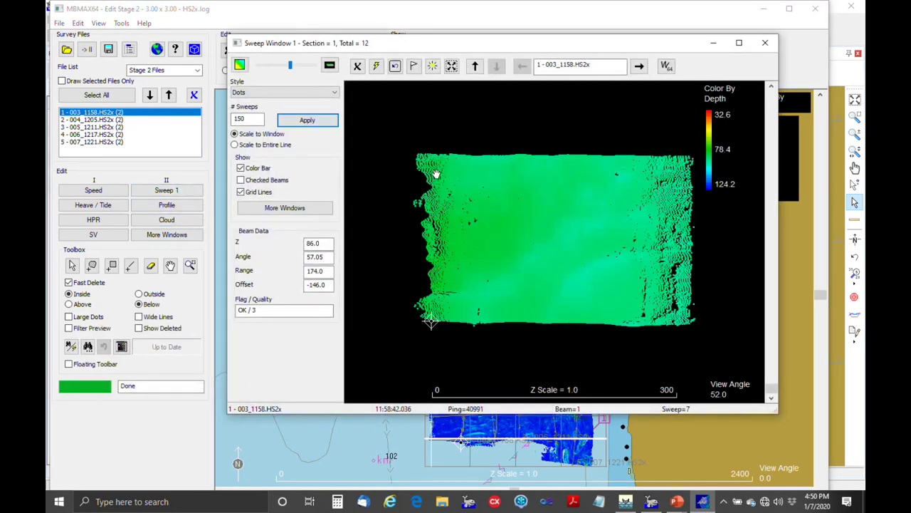
pyautogui.rightClick(477, 171)
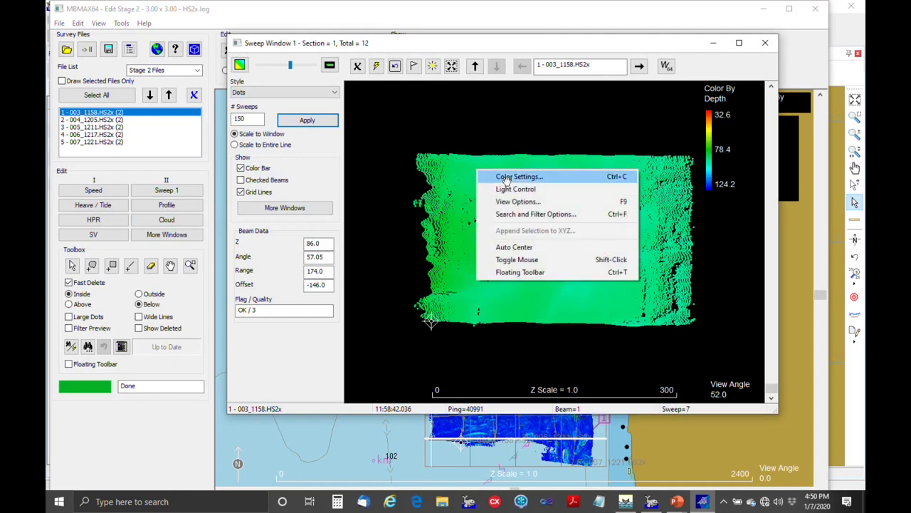
pyautogui.click(481, 176)
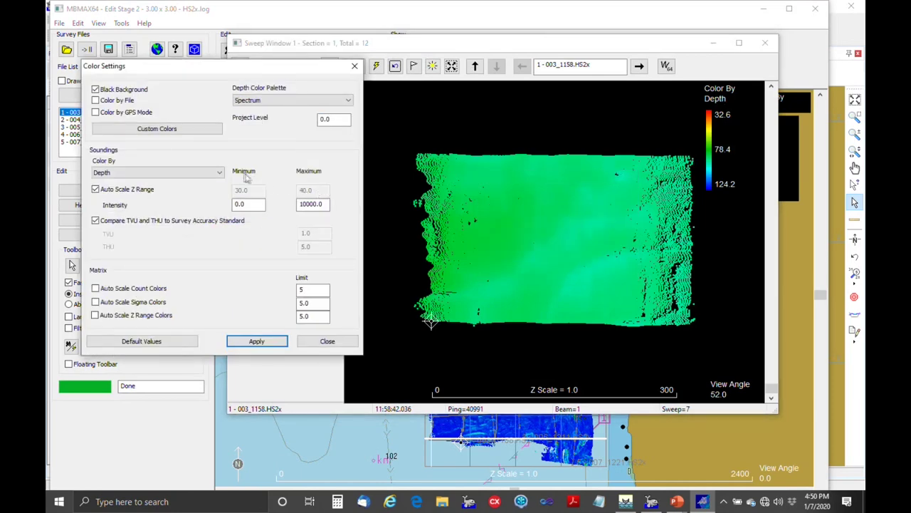
pyautogui.click(220, 173)
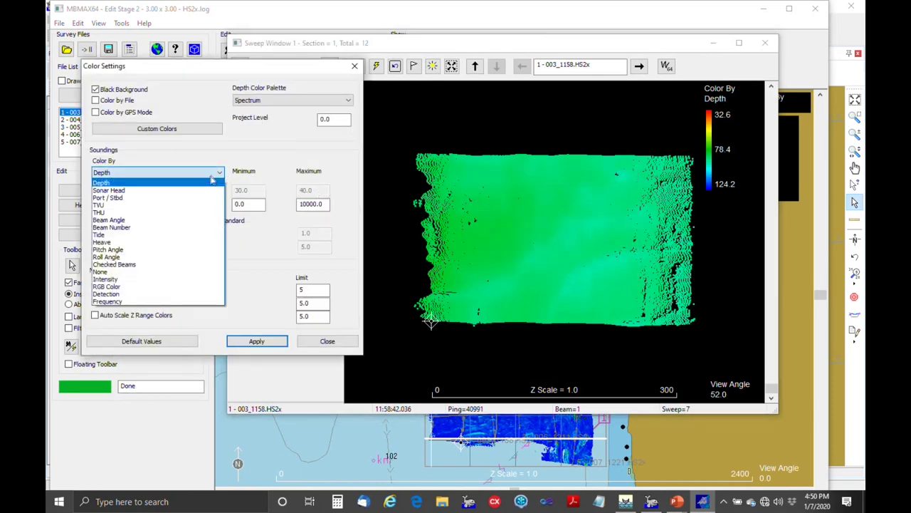
pyautogui.click(150, 206)
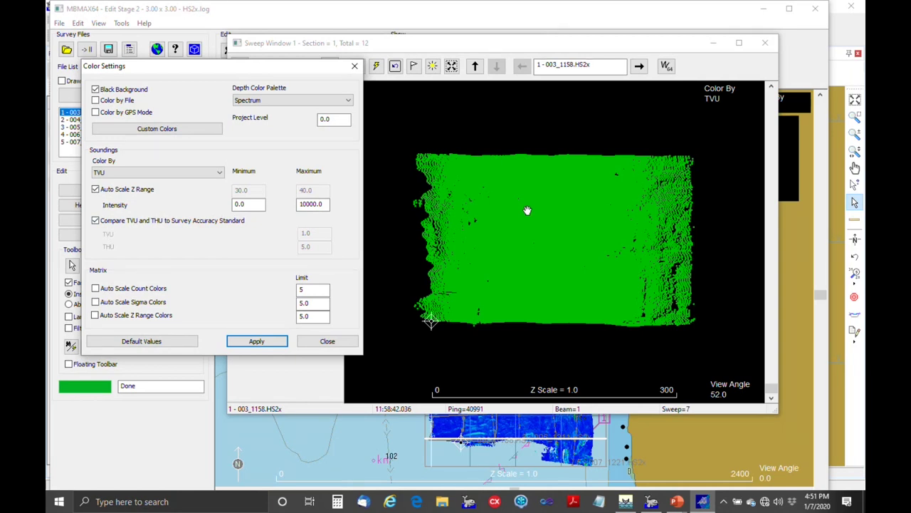
# Switch the sounding colouring to THU and close the colour settings
pyautogui.click(221, 172)
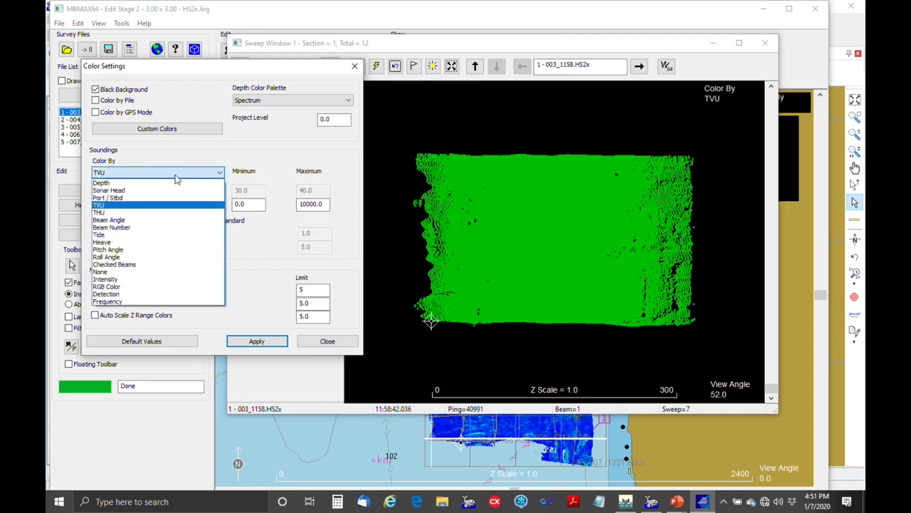
pyautogui.click(123, 213)
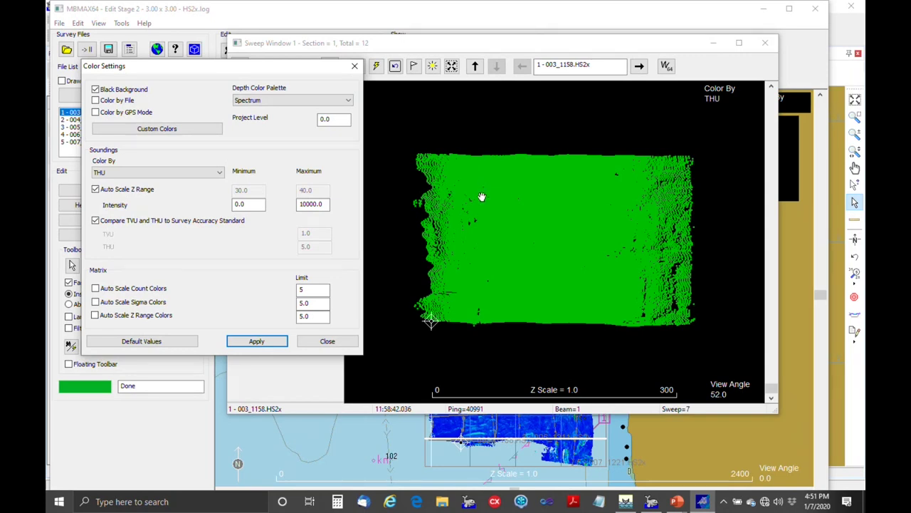
pyautogui.click(356, 66)
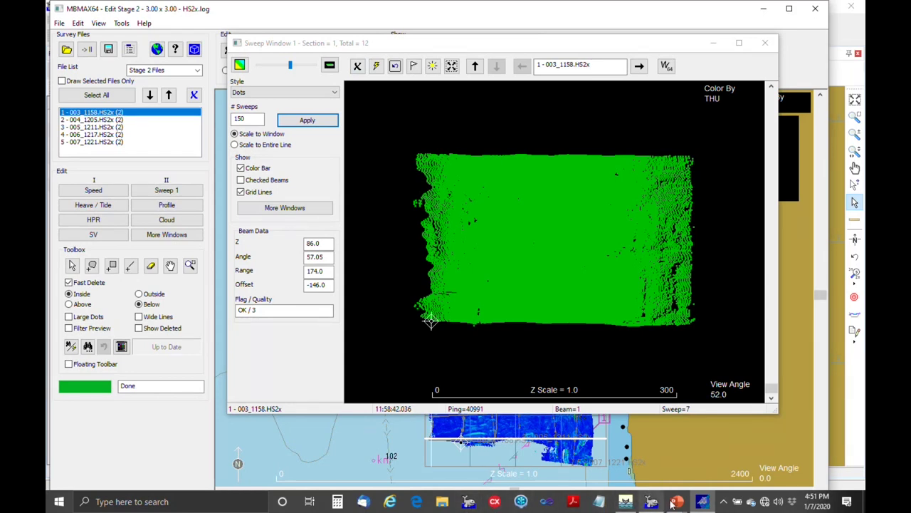
# Bring the MBES – Data Processing slide show back and jump to slide 79, CUBE
pyautogui.moveTo(685, 502)
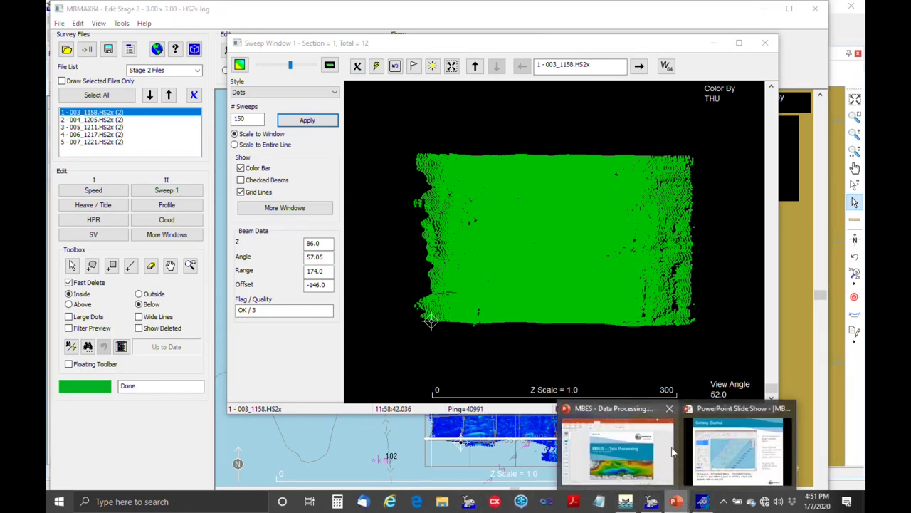
pyautogui.click(731, 417)
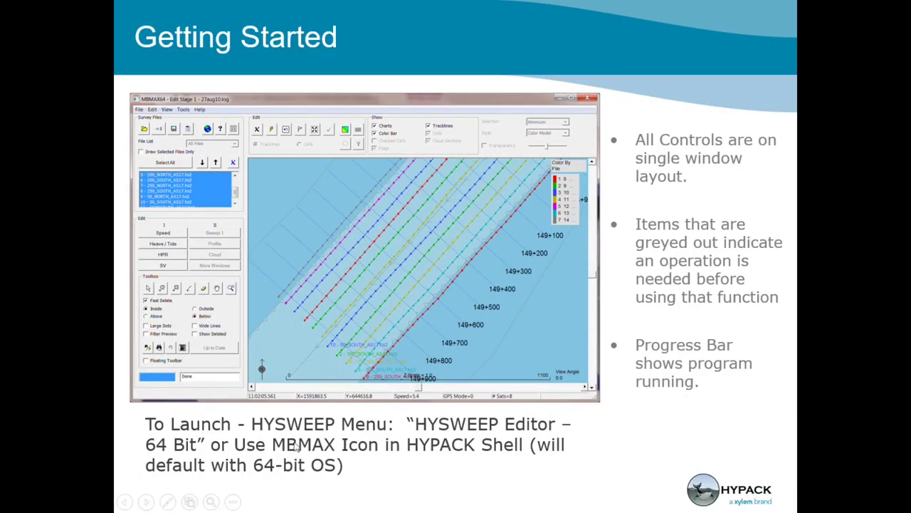
pyautogui.click(189, 501)
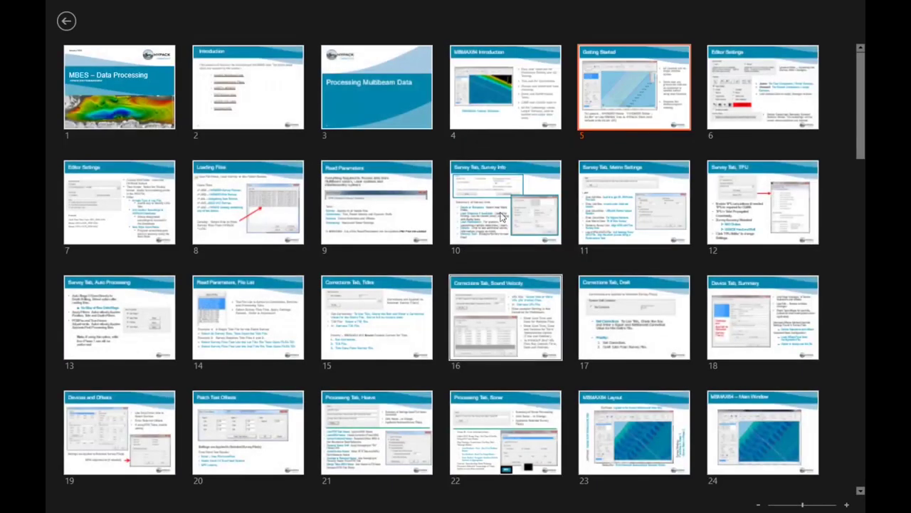
pyautogui.scroll(-10, 562, 208)
pyautogui.scroll(-6, 562, 205)
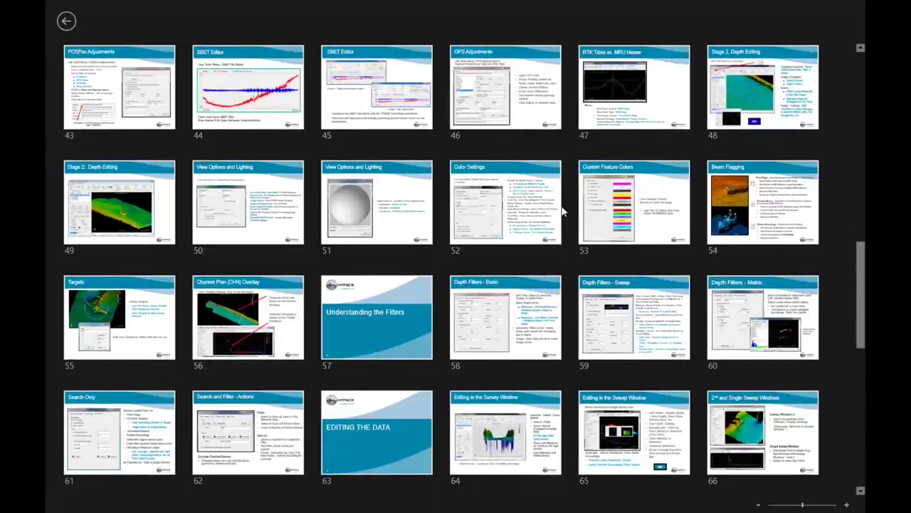
pyautogui.scroll(-3, 562, 210)
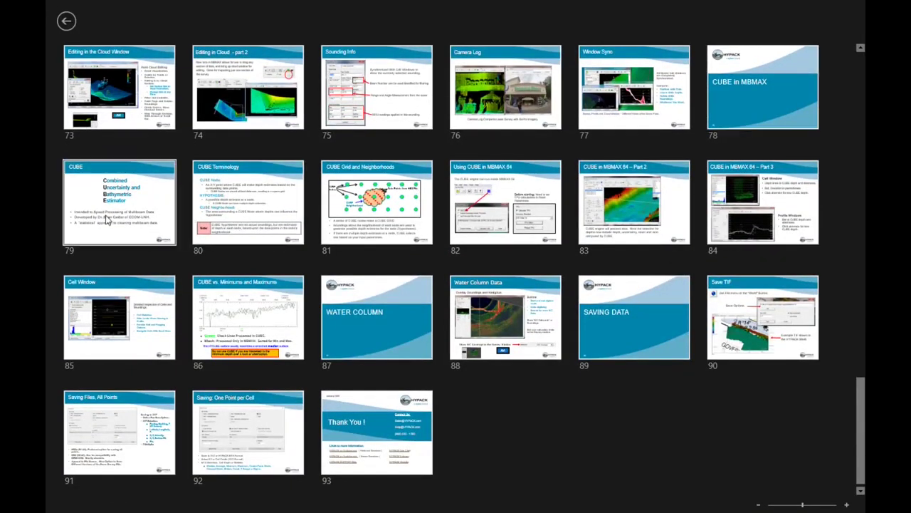
pyautogui.click(106, 220)
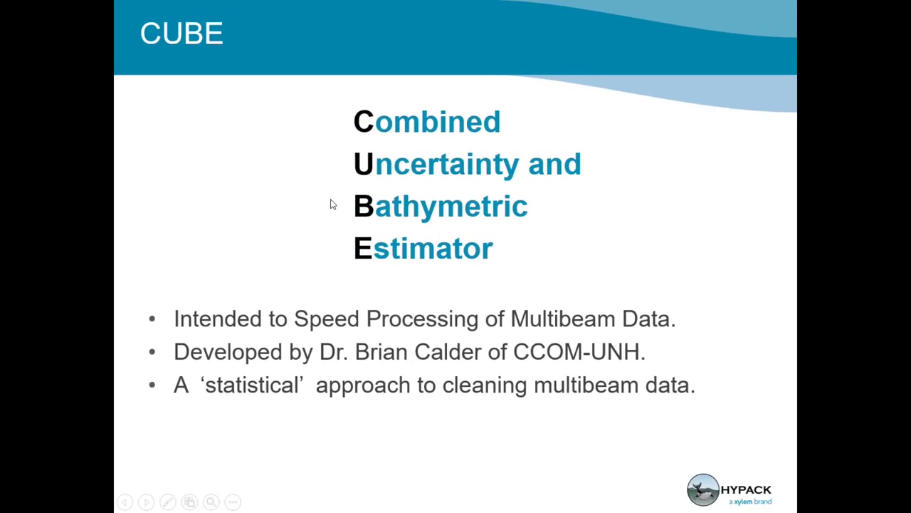